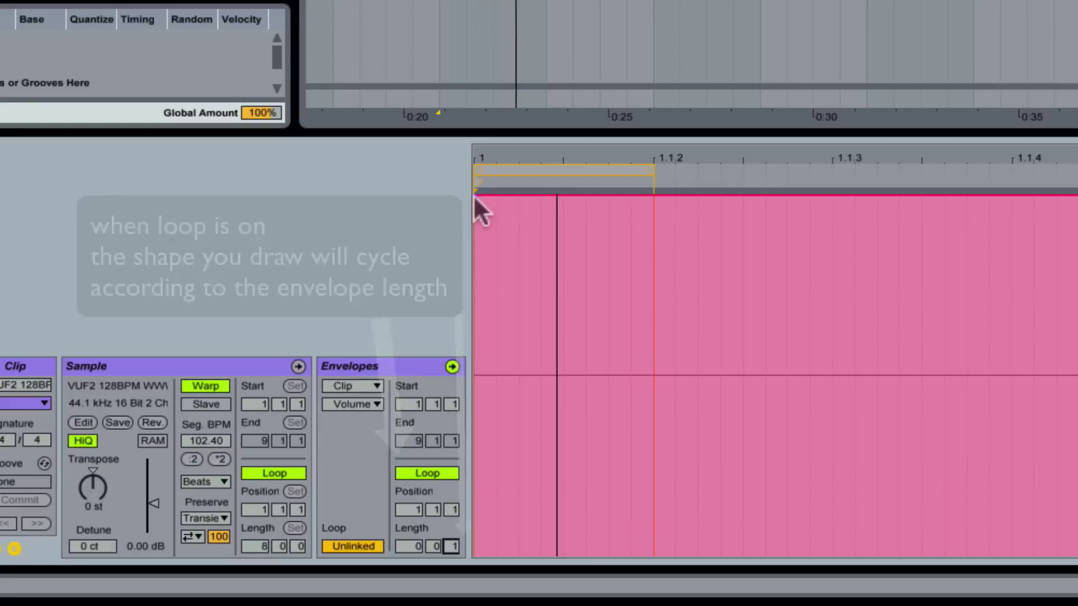
# - Draw a volume envelope for the clip that dips to silence at 1.1.2 and returns to full level, bending both slopes into curves
pyautogui.moveTo(534, 191); pyautogui.dragTo(654, 556)
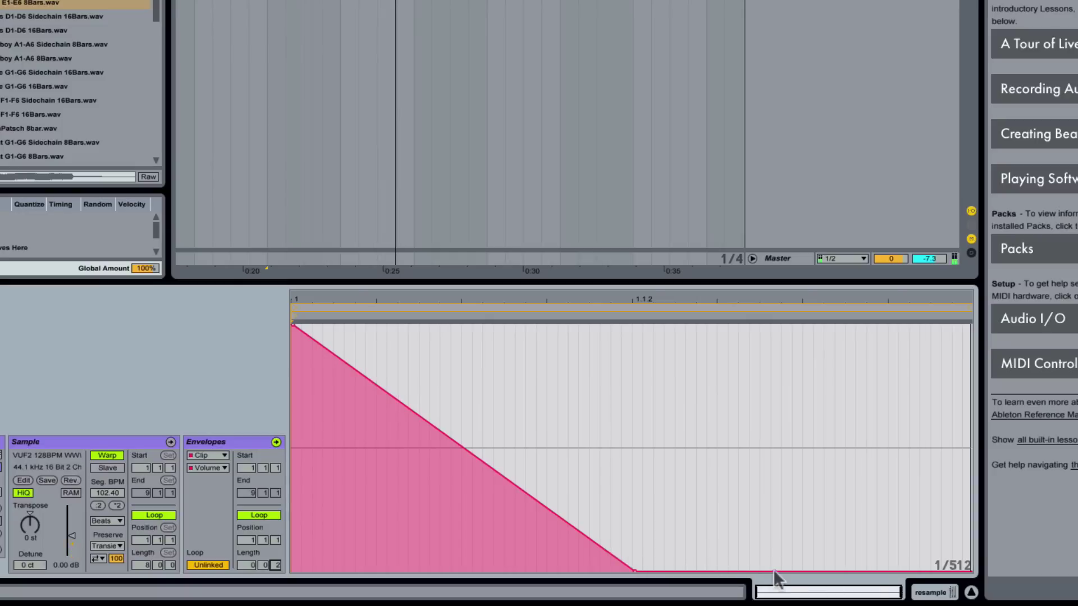
pyautogui.moveTo(773, 571); pyautogui.dragTo(958, 324)
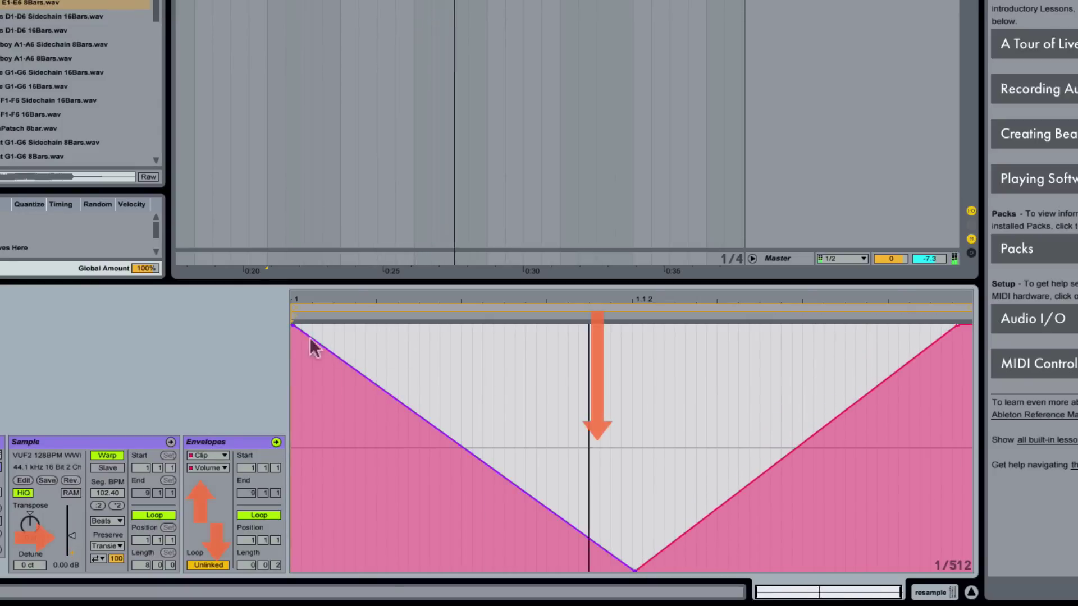
pyautogui.moveTo(740, 496); pyautogui.dragTo(648, 443)
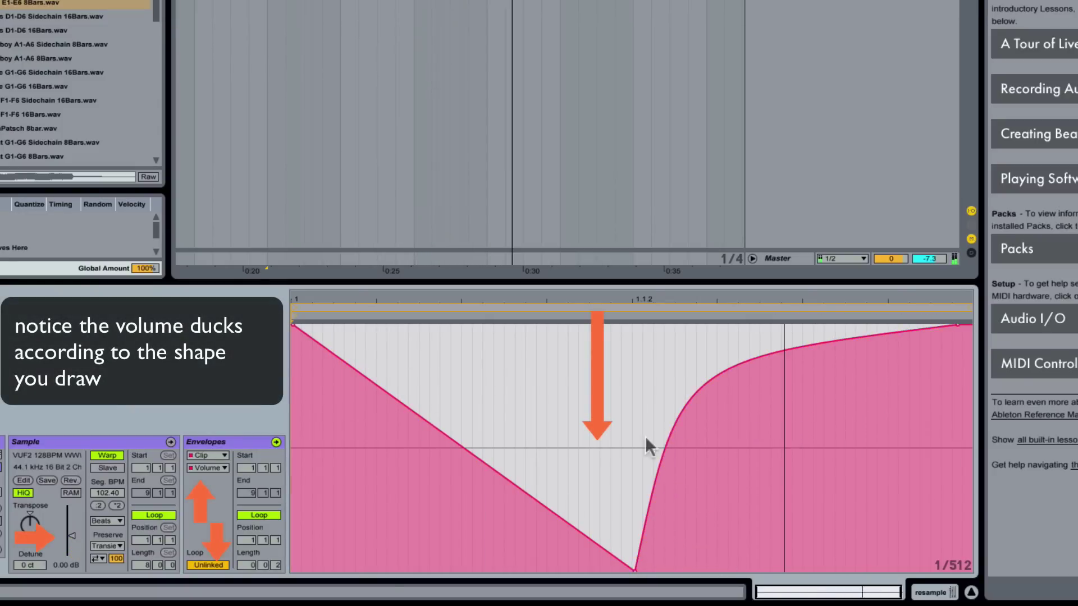
pyautogui.moveTo(523, 486); pyautogui.dragTo(511, 525)
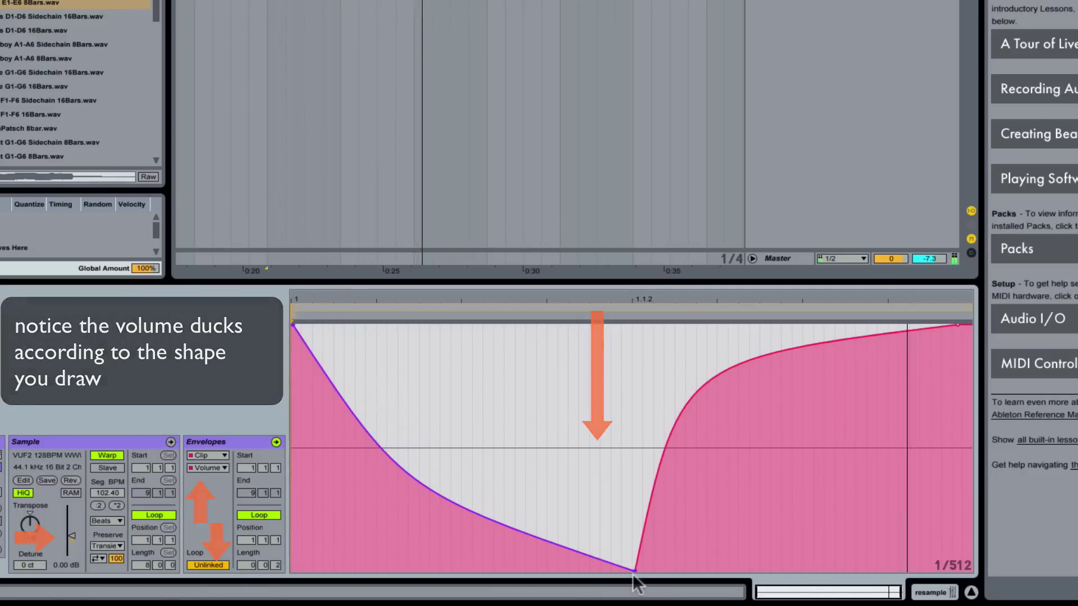
pyautogui.moveTo(635, 571)
pyautogui.mouseDown()
pyautogui.moveTo(633, 505)
pyautogui.moveTo(638, 571)
pyautogui.mouseUp()
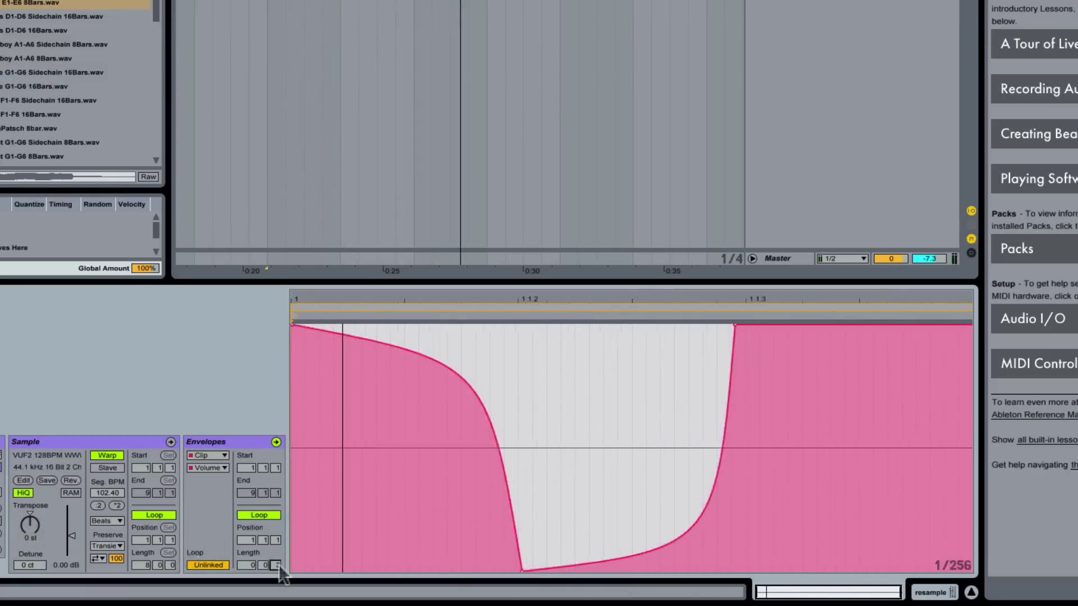
pyautogui.press('space')
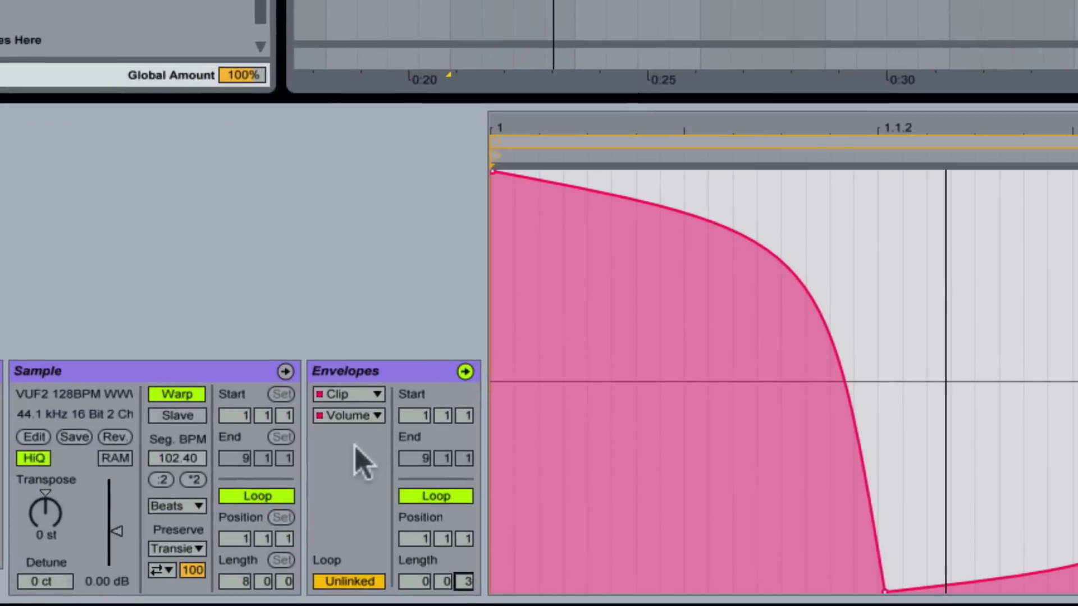
# - Switch the clip envelope to Transposition Modulation and loop it with a length of 0.1.0
pyautogui.click(353, 430)
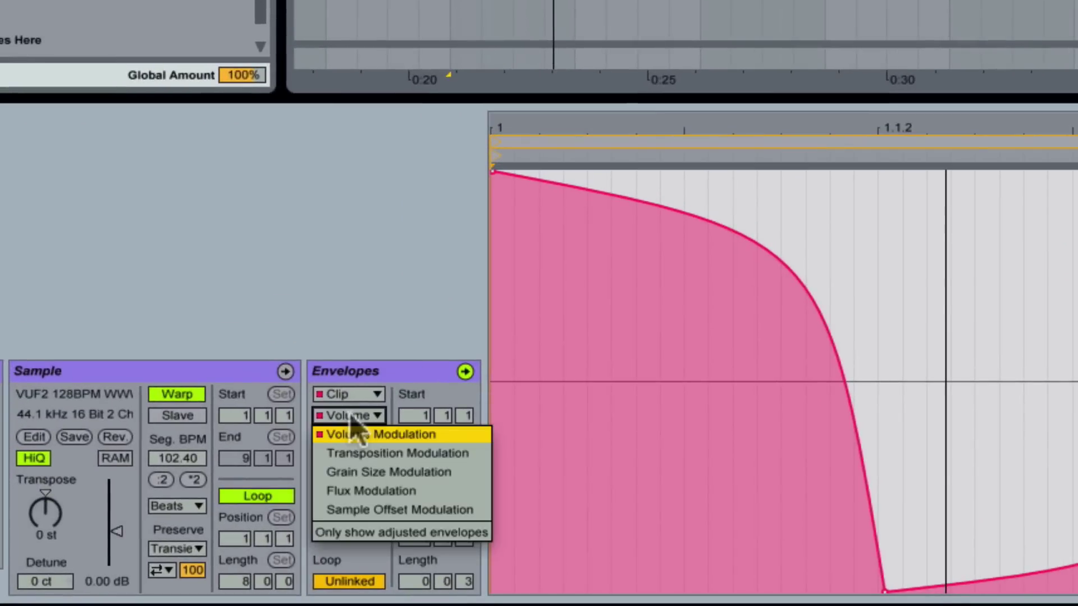
pyautogui.click(387, 450)
pyautogui.click(436, 496)
pyautogui.moveTo(413, 582); pyautogui.dragTo(464, 601)
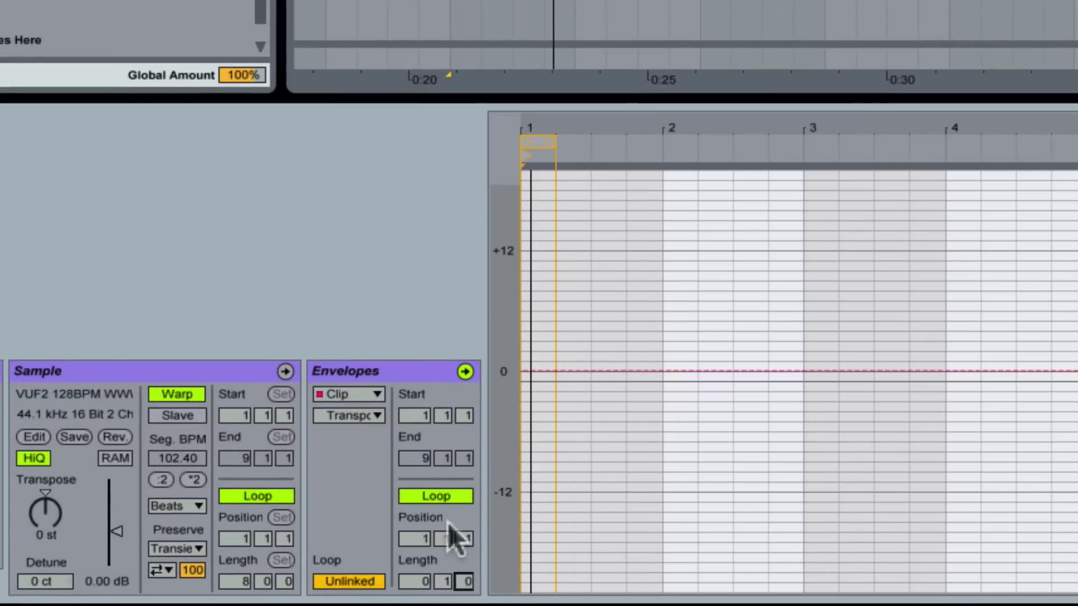
# - Draw transposition steps of +12, +7 and about -10 st within the first beat, and set the clip's warp mode to Tones
pyautogui.moveTo(534, 128); pyautogui.dragTo(534, 269)
pyautogui.press('b')
pyautogui.click(743, 251)
pyautogui.moveTo(889, 331)
pyautogui.mouseDown()
pyautogui.moveTo(936, 424)
pyautogui.moveTo(933, 479)
pyautogui.moveTo(958, 473)
pyautogui.mouseUp()
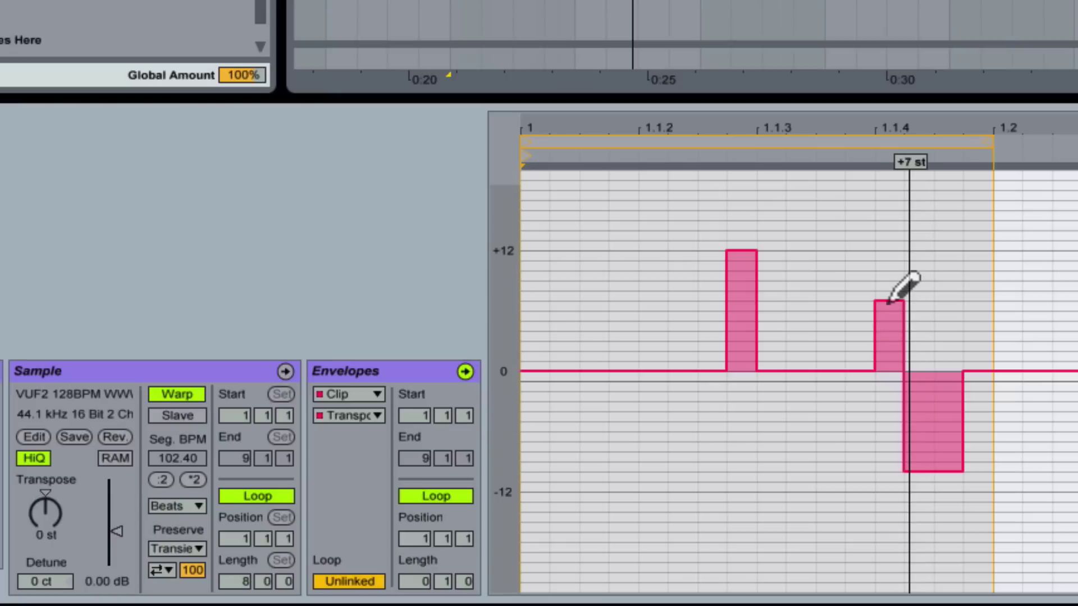
pyautogui.click(190, 505)
pyautogui.click(178, 544)
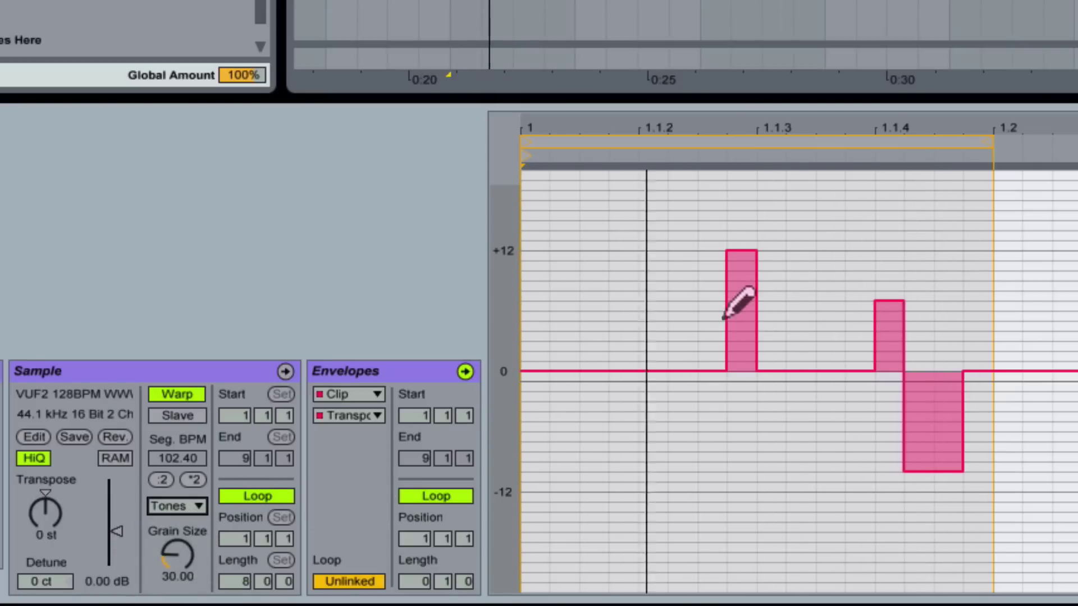
# - Extend the +12 st step's rise back to the loop start as a curved ramp and bend the segment that follows it
pyautogui.press('super+b')
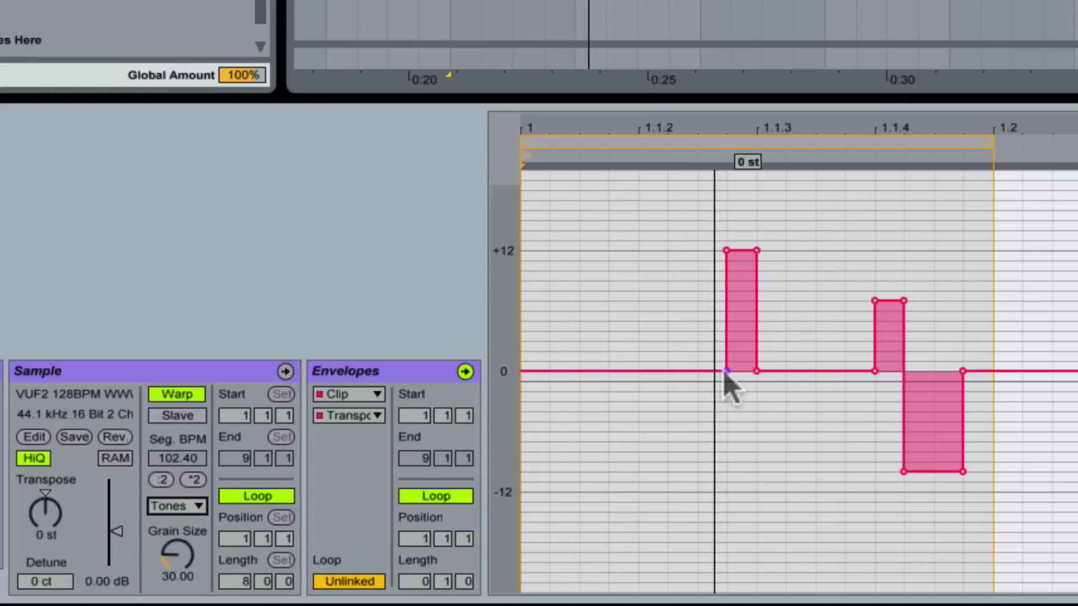
pyautogui.moveTo(725, 373); pyautogui.dragTo(523, 371)
pyautogui.moveTo(621, 332); pyautogui.dragTo(624, 366)
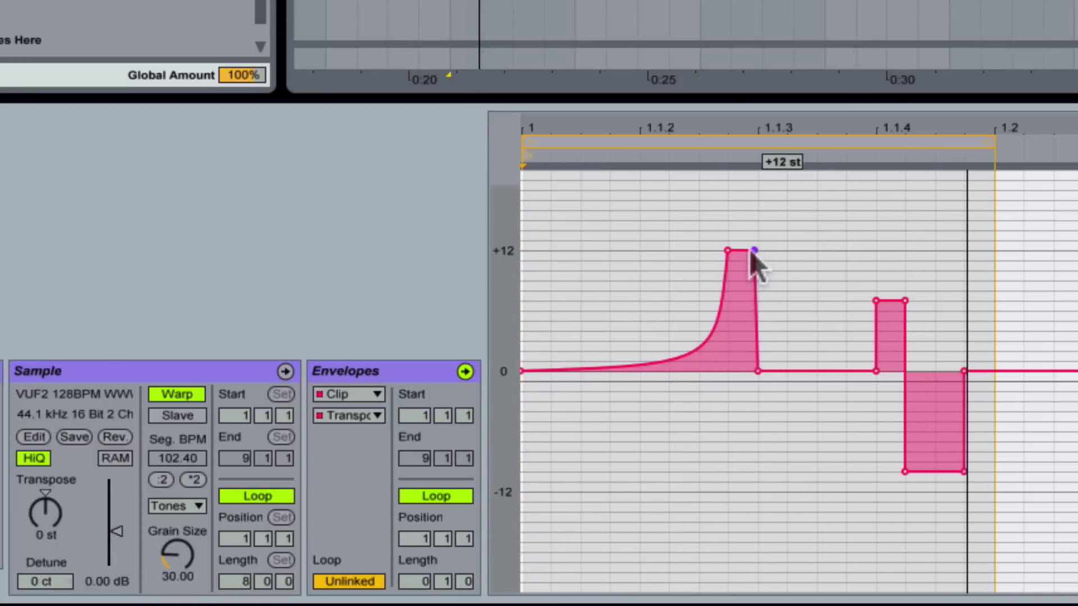
pyautogui.moveTo(811, 394); pyautogui.dragTo(819, 515)
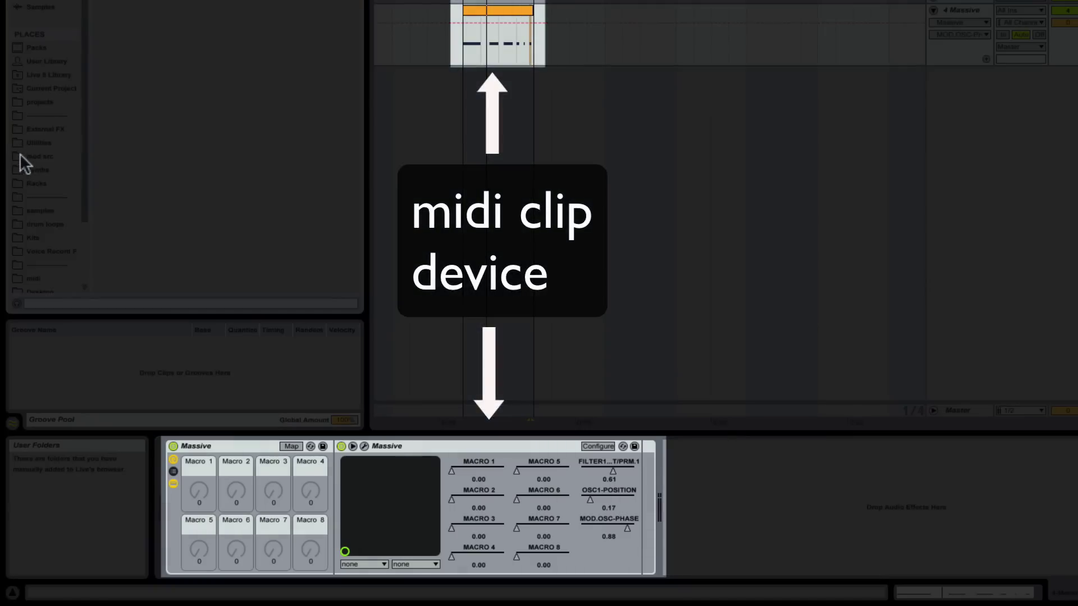
# - Add the 3 LFOs rack from the mod src folder after Massive on its track
pyautogui.click(21, 156)
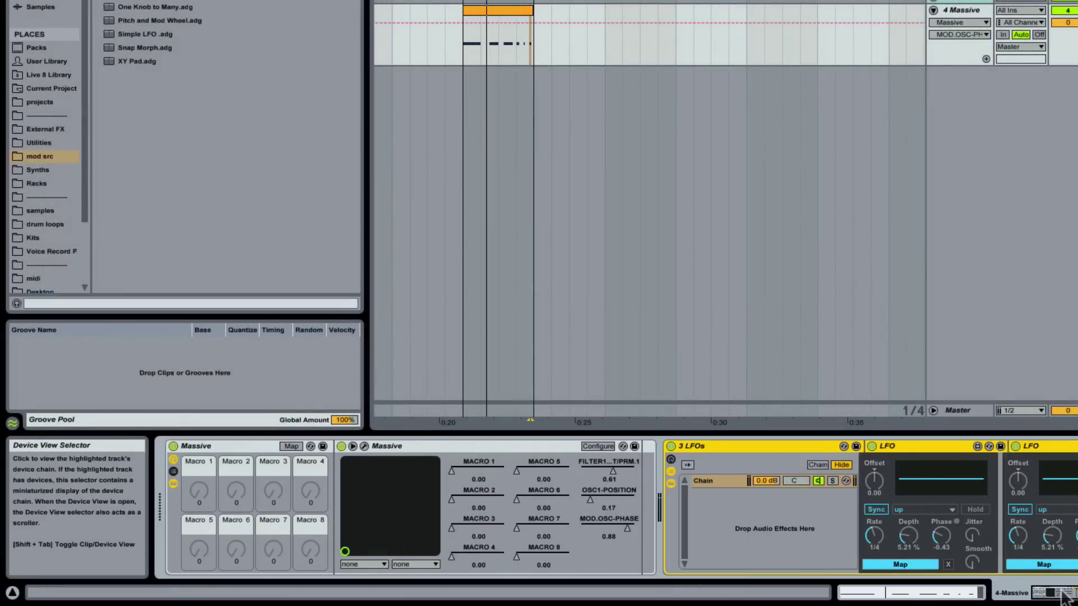
pyautogui.click(1065, 596)
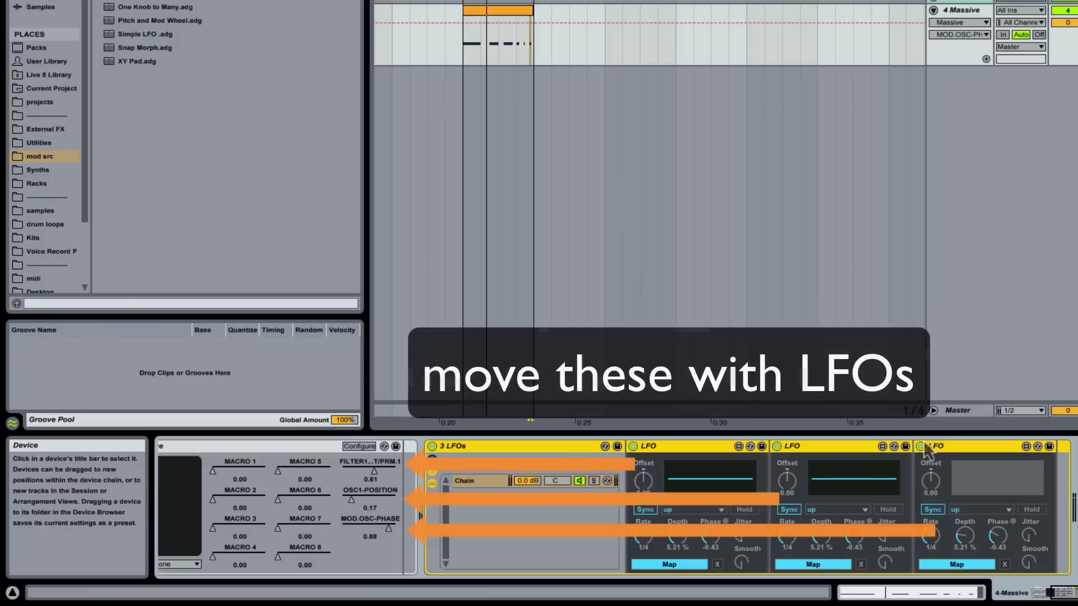
# - Play the clip and map the three LFOs to Massive's filter 1 cutoff, OSC1-POSITION and MOD.OSC-PHASE
pyautogui.press('space')
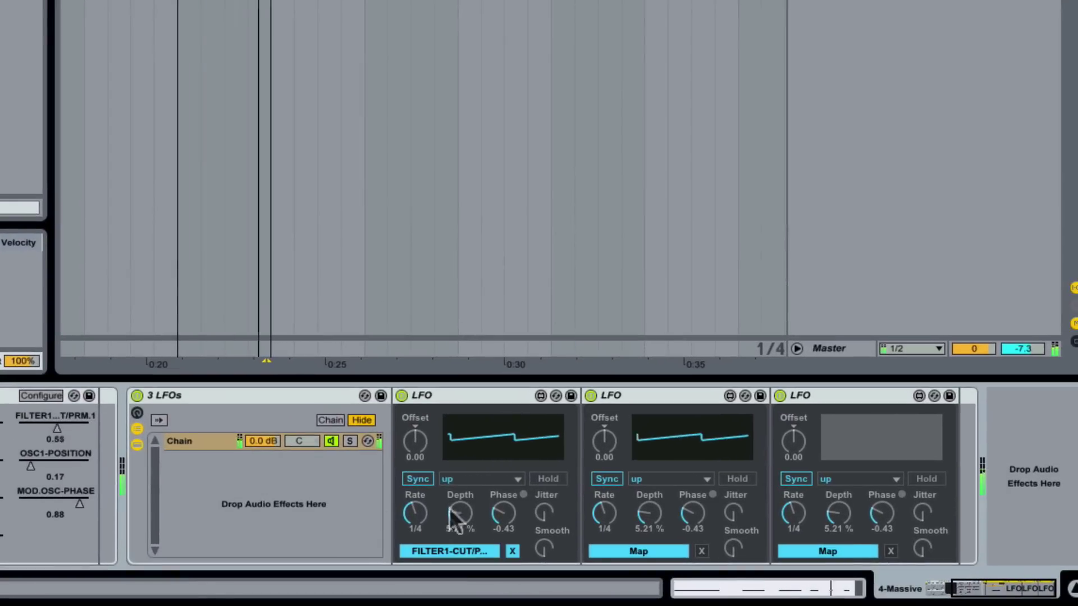
pyautogui.click(666, 550)
pyautogui.click(56, 463)
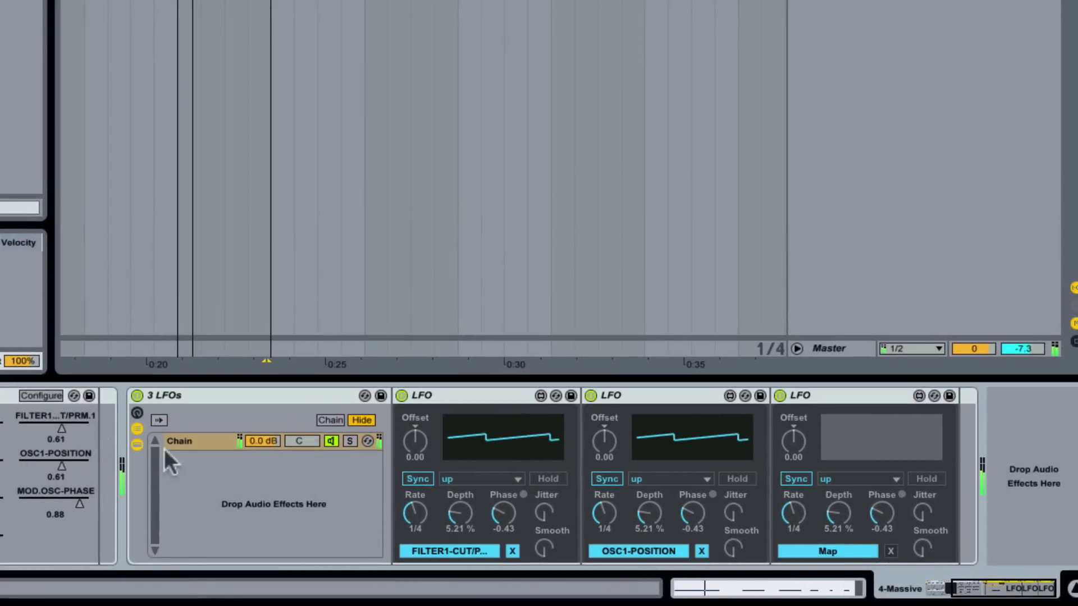
pyautogui.click(73, 499)
# - Set the offset of the OSC1-POSITION LFO to -0.44 and of the MOD.OSC-PHASE LFO to 0.49
pyautogui.moveTo(611, 443); pyautogui.dragTo(611, 465)
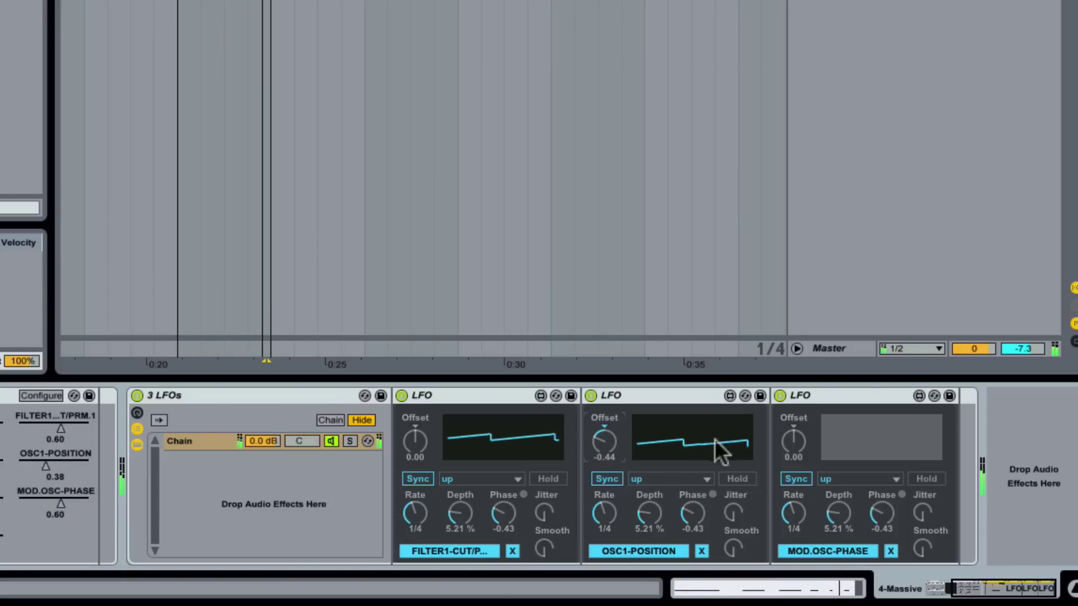
pyautogui.moveTo(803, 446); pyautogui.dragTo(803, 421)
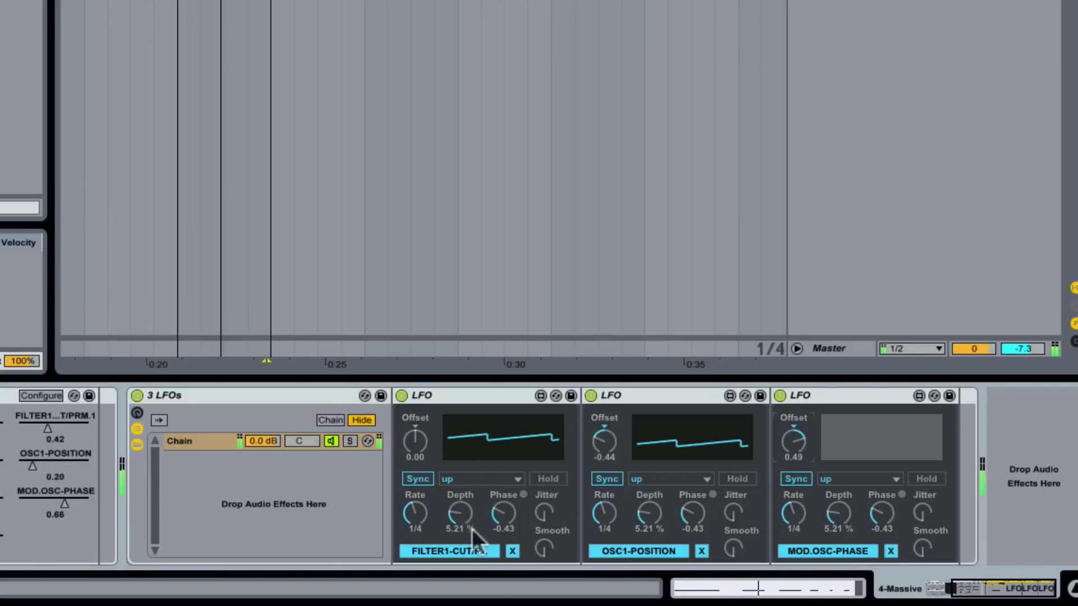
# - Set the filter cutoff LFO to rate 1/3 and depth 37.7 %, and the OSC1-POSITION LFO to rate 1/6 and depth 5.96 %
pyautogui.moveTo(415, 513); pyautogui.dragTo(460, 500)
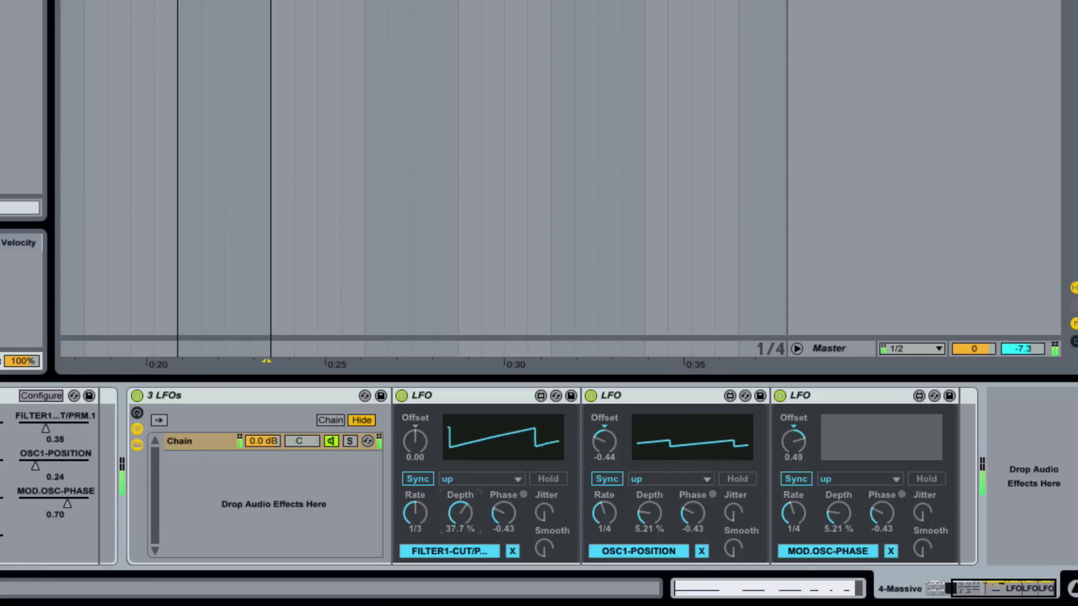
pyautogui.moveTo(651, 519); pyautogui.dragTo(600, 534)
pyautogui.click(602, 514)
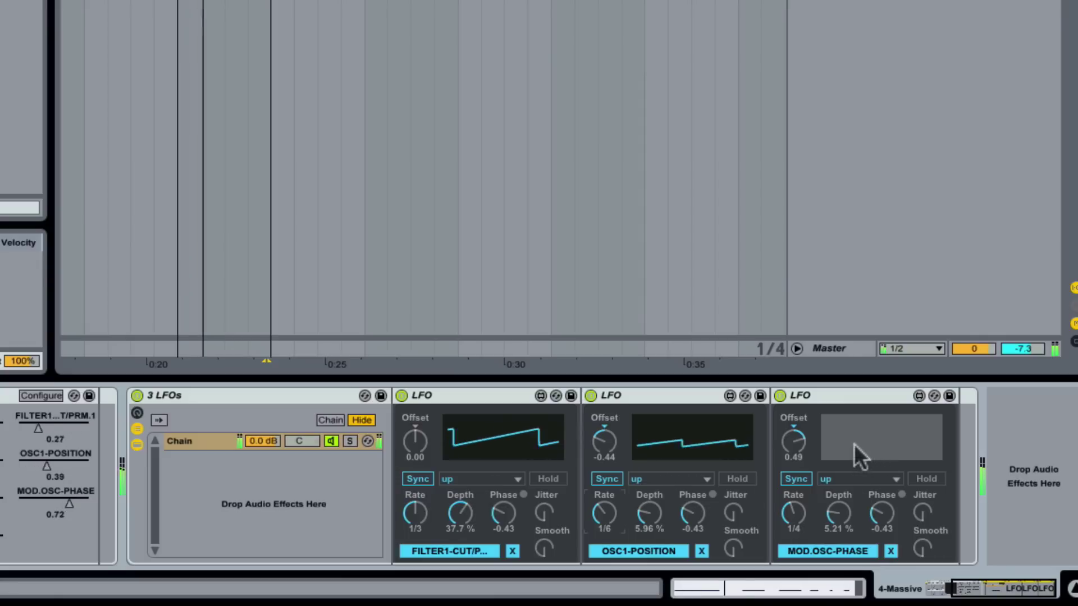
# - Increase the smoothing of the MOD.OSC-PHASE LFO and the jitter of the OSC1-POSITION LFO
pyautogui.moveTo(926, 546); pyautogui.dragTo(926, 533)
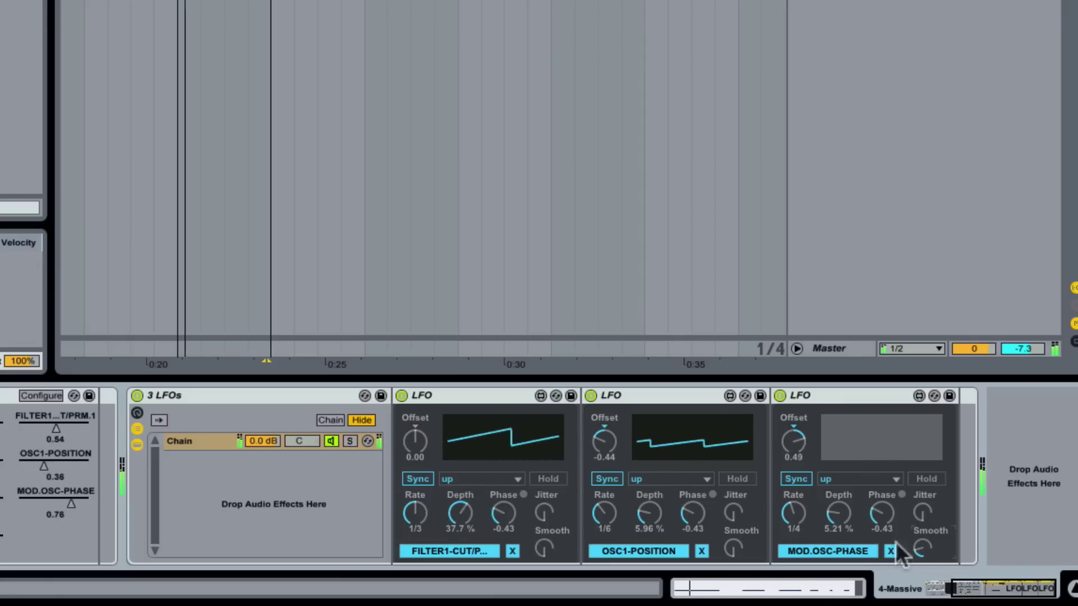
pyautogui.moveTo(734, 507); pyautogui.dragTo(734, 500)
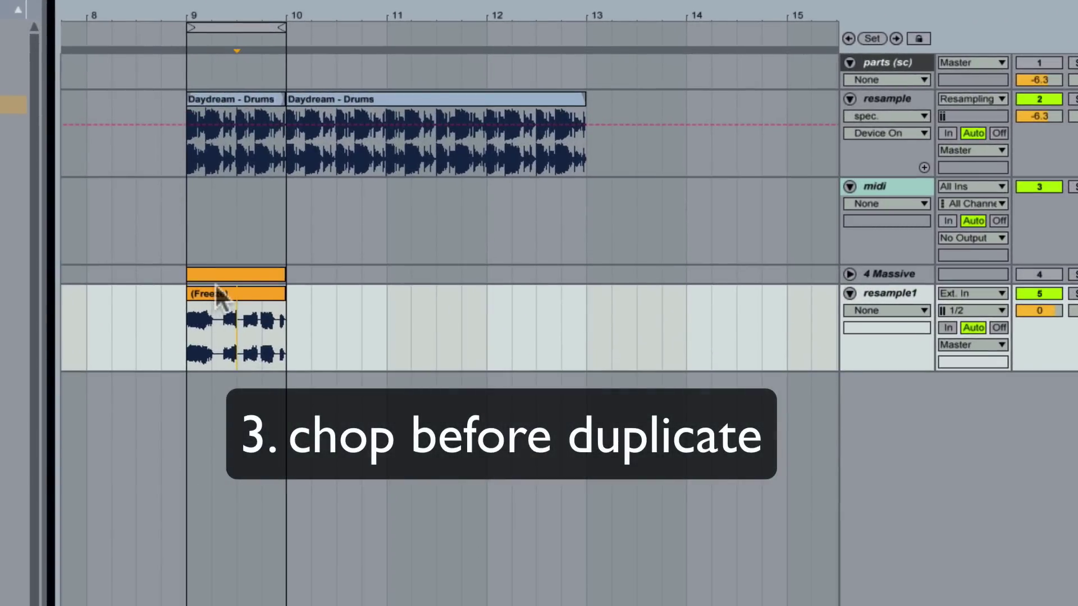
# - Chop the frozen bar 9 clip on the resample1 track into separate clips at the start of each sound
pyautogui.click(216, 286)
pyautogui.press('space')
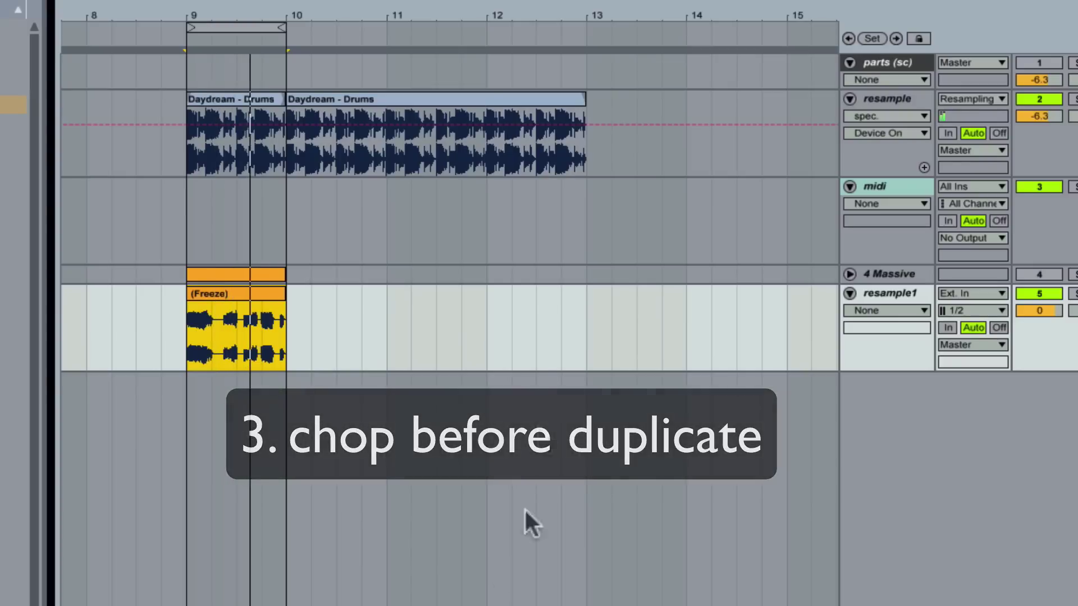
pyautogui.moveTo(202, 26); pyautogui.dragTo(376, 282)
pyautogui.click(386, 336)
pyautogui.hotkey('ctrl', 'e')
pyautogui.click(487, 328)
pyautogui.hotkey('ctrl', 'e')
pyautogui.click(677, 328)
pyautogui.hotkey('ctrl', 'e')
pyautogui.hscroll(5, 784, 101)
pyautogui.click(573, 337)
pyautogui.hotkey('ctrl', 'e')
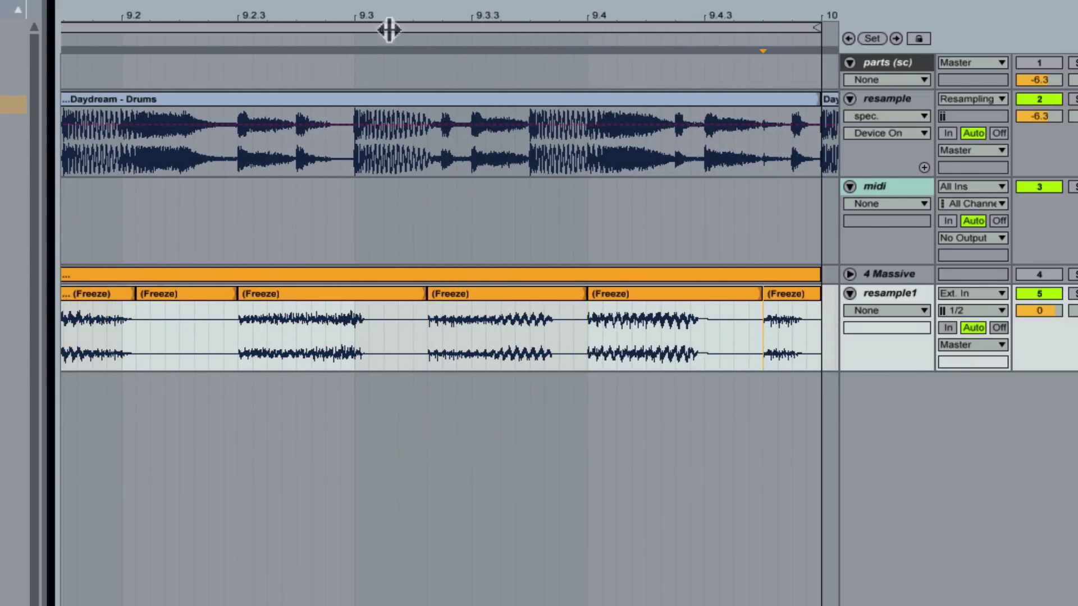
# - Duplicate the resample1 track with its chopped clips four times
pyautogui.moveTo(477, 23); pyautogui.dragTo(574, 3)
pyautogui.hotkey('ctrl', 'd')
pyautogui.hotkey('ctrl', 'd')
pyautogui.hotkey('ctrl', 'd')
pyautogui.hotkey('ctrl', 'd')
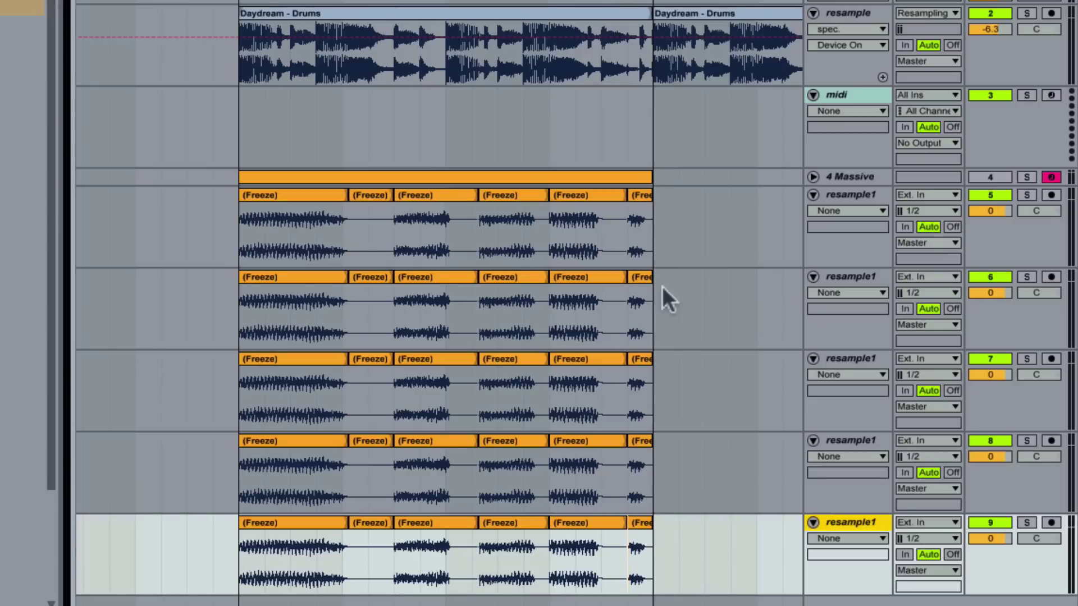
# - Colour the clips on the four duplicate tracks light blue, periwinkle, magenta and dark yellow
pyautogui.moveTo(666, 304); pyautogui.dragTo(102, 306)
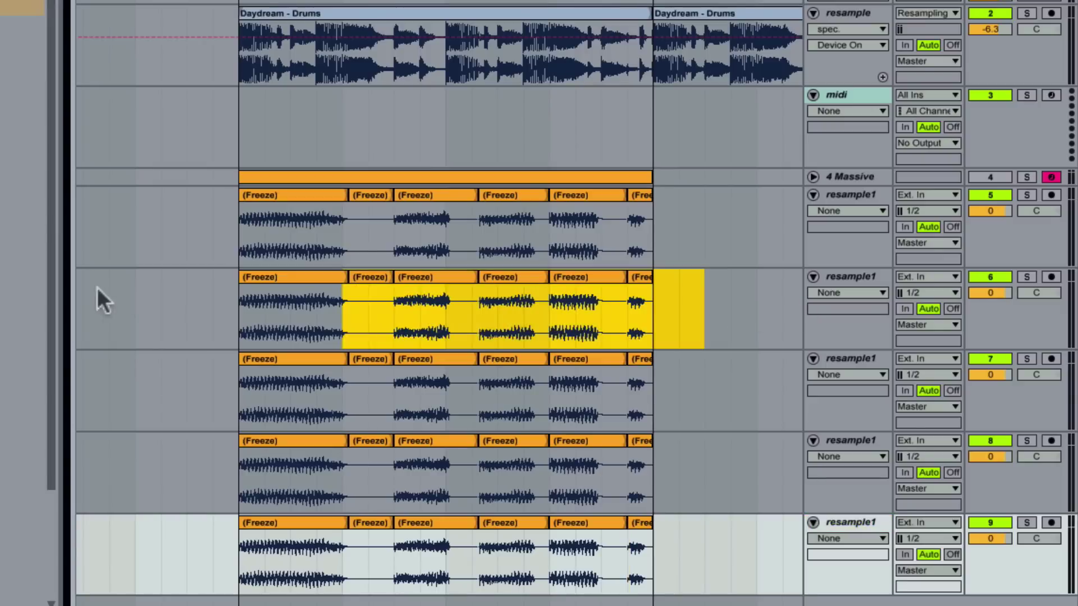
pyautogui.rightClick(276, 291)
pyautogui.click(389, 517)
pyautogui.rightClick(317, 372)
pyautogui.click(444, 584)
pyautogui.moveTo(730, 474); pyautogui.dragTo(153, 468)
pyautogui.rightClick(316, 439)
pyautogui.click(491, 605)
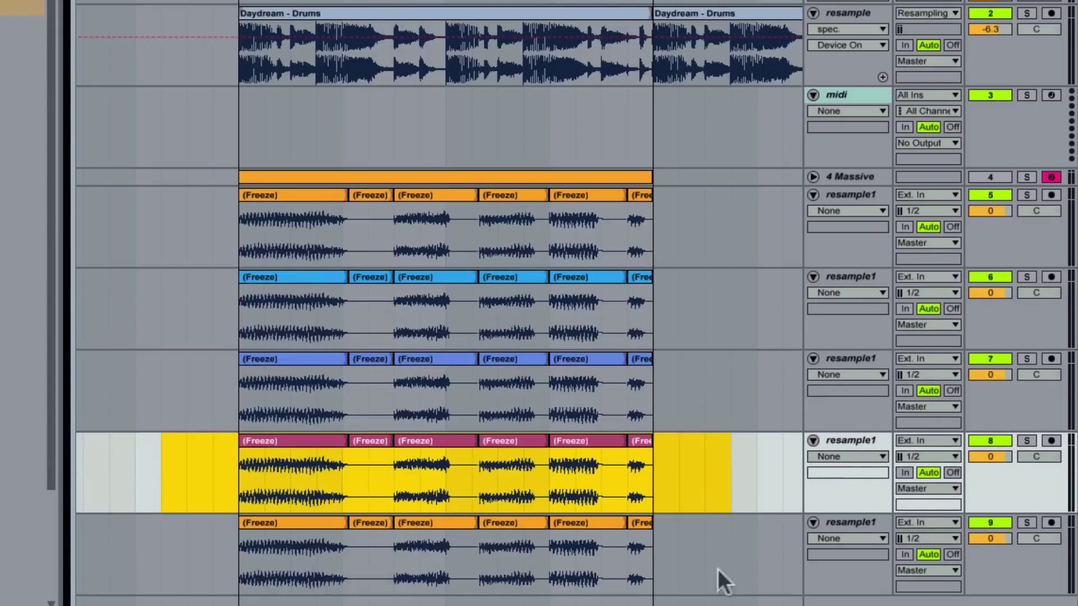
pyautogui.moveTo(755, 556); pyautogui.dragTo(136, 553)
pyautogui.rightClick(281, 524)
pyautogui.click(329, 605)
# - Rename the five resample1 tracks 1 to 5 in order
pyautogui.doubleClick(864, 196)
pyautogui.write('1')
pyautogui.press('Tab')
pyautogui.write('2')
pyautogui.press('Tab')
pyautogui.write('3')
pyautogui.press('Tab')
pyautogui.write('4')
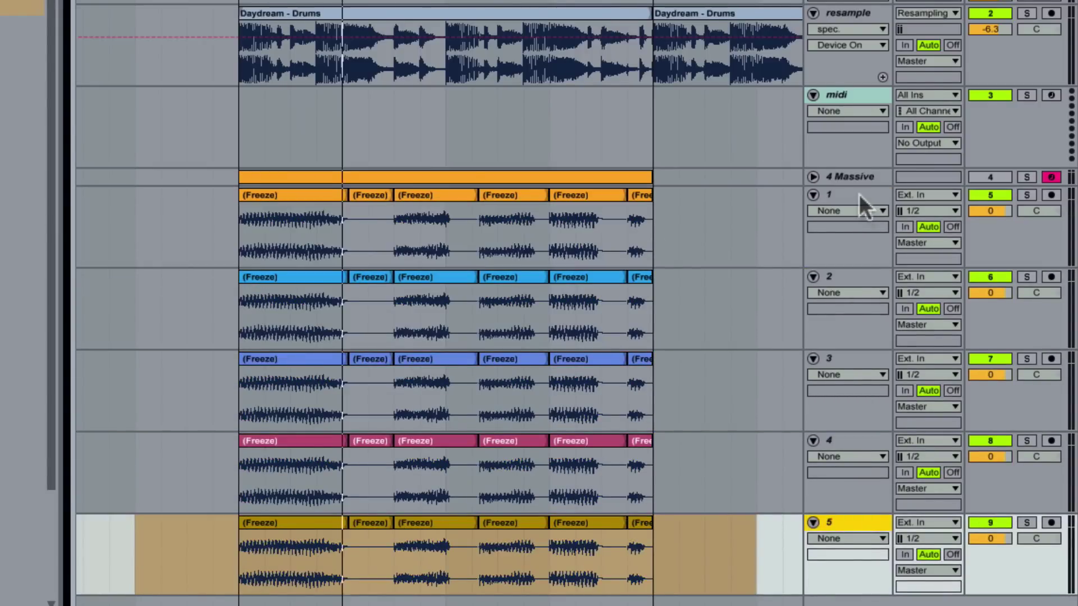
# - Search the browser for "filter" and add Auto Filter to track 1
pyautogui.click(864, 196)
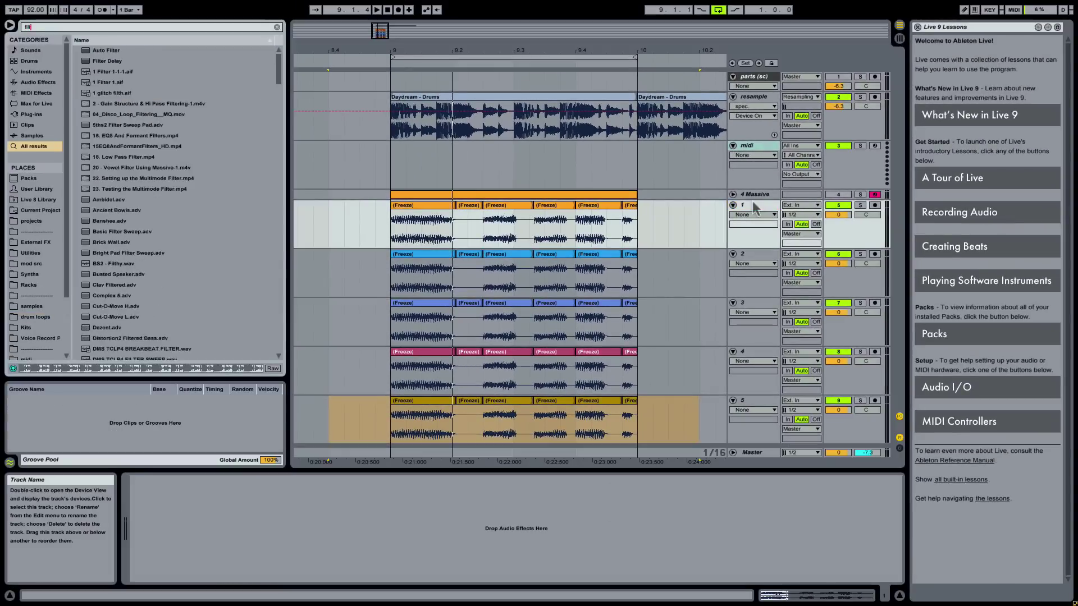
pyautogui.write('er')
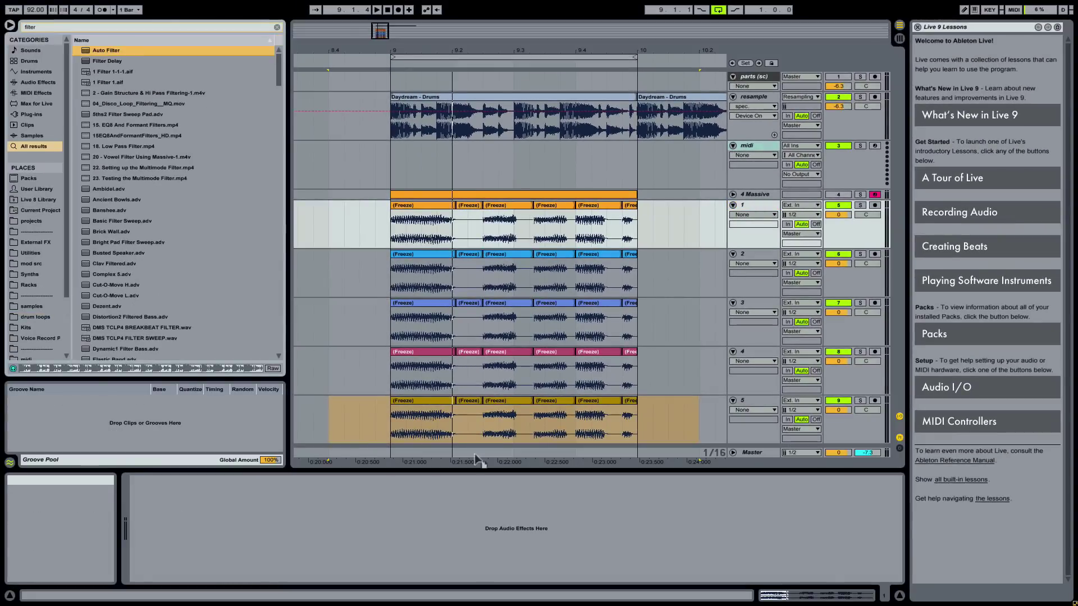
pyautogui.press('Down')
pyautogui.press('Return')
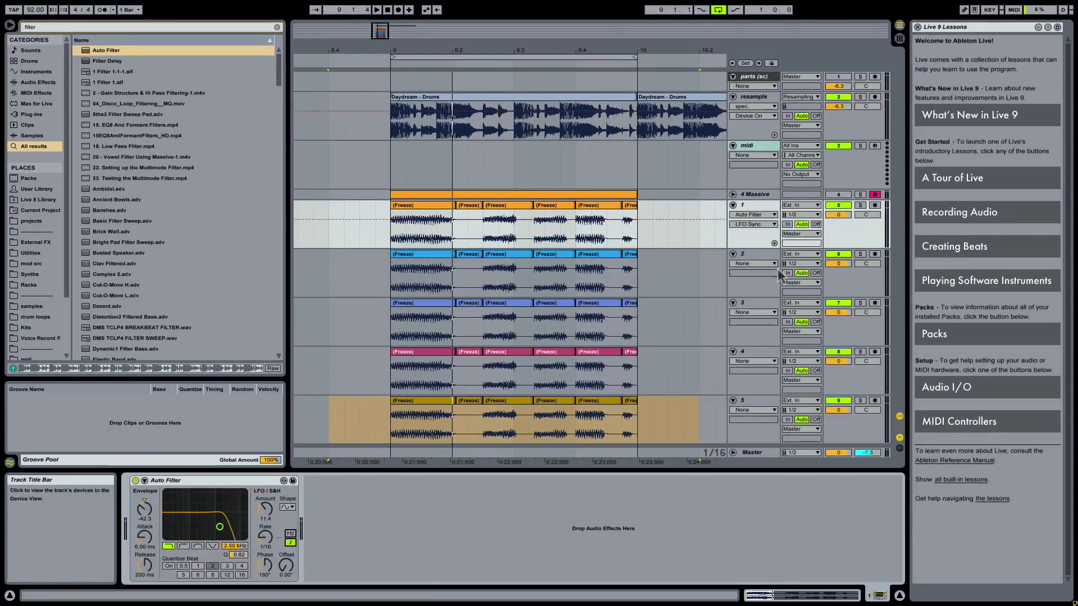
# - Search the browser for "chorus" and add the Chorus effect to track 2
pyautogui.click(778, 272)
pyautogui.hotkey('ctrl', 'f')
pyautogui.write('chorus')
pyautogui.press('Down')
pyautogui.press('Return')
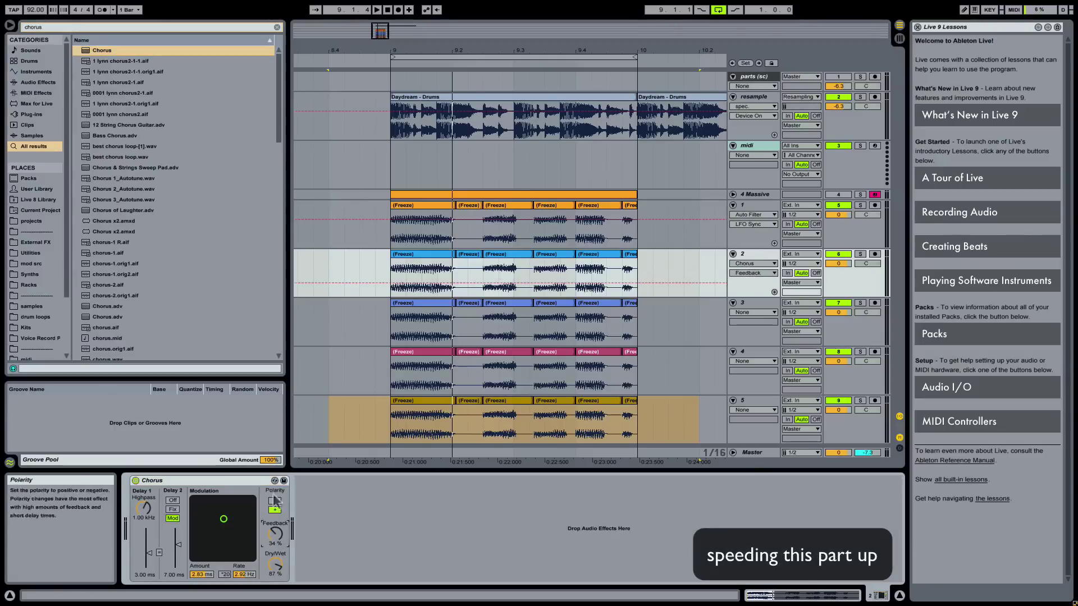
# - Search the browser for "erosion", add Erosion to track 3 and draw automation for its Frequency
pyautogui.click(469, 323)
pyautogui.hotkey('ctrl', 'f')
pyautogui.write('erosion')
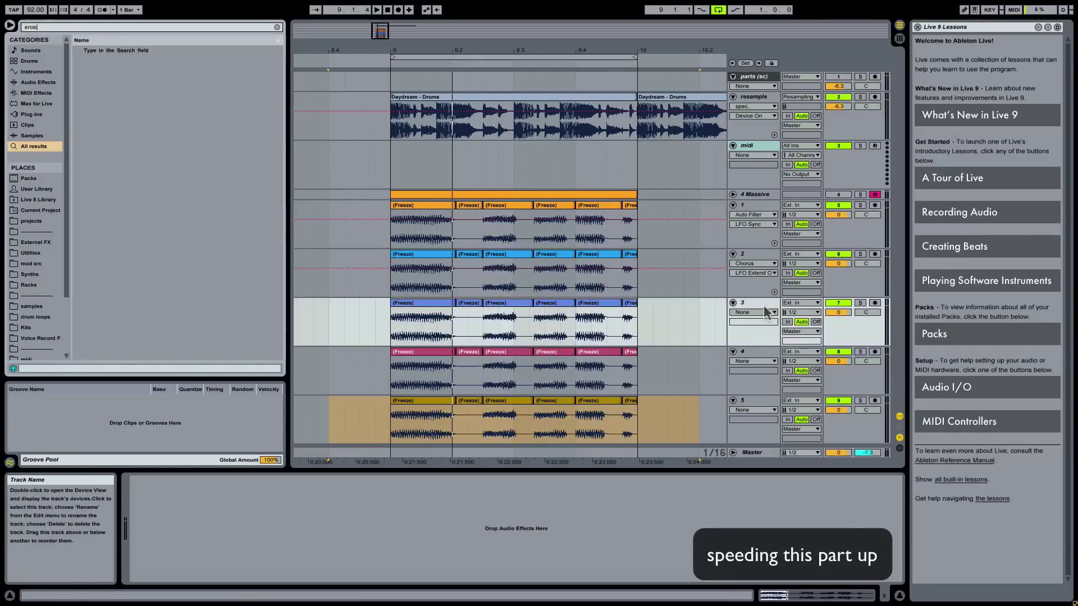
pyautogui.press('Down')
pyautogui.press('Return')
pyautogui.click(469, 323)
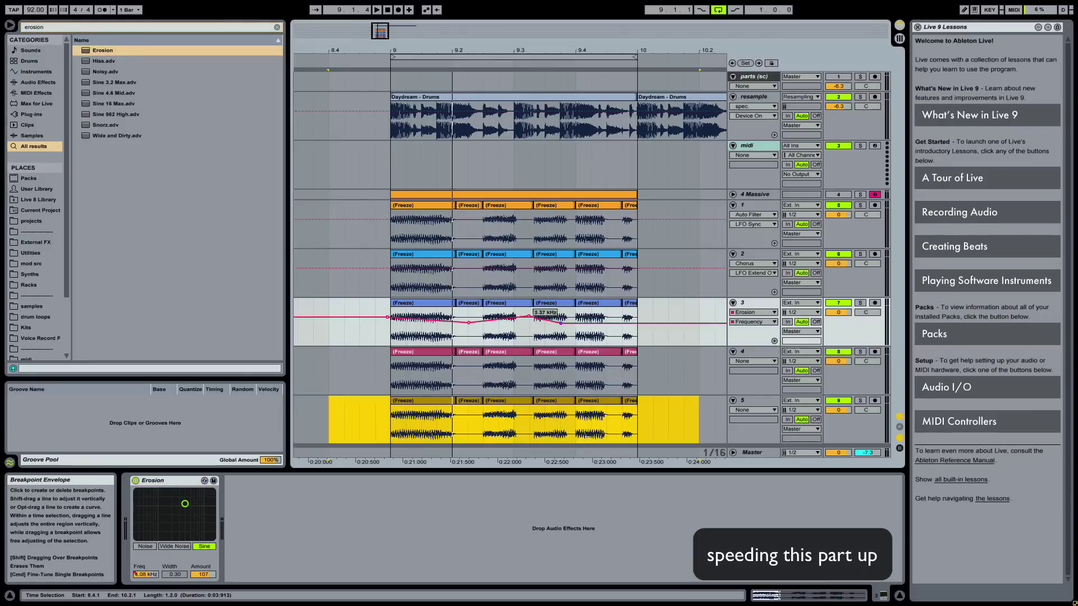
# - Search the browser for "ping", add Ping Pong Delay to track 4 and draw automation for its Filter Freq
pyautogui.click(452, 382)
pyautogui.hotkey('ctrl', 'f')
pyautogui.write('ping')
pyautogui.press('Down')
pyautogui.press('Return')
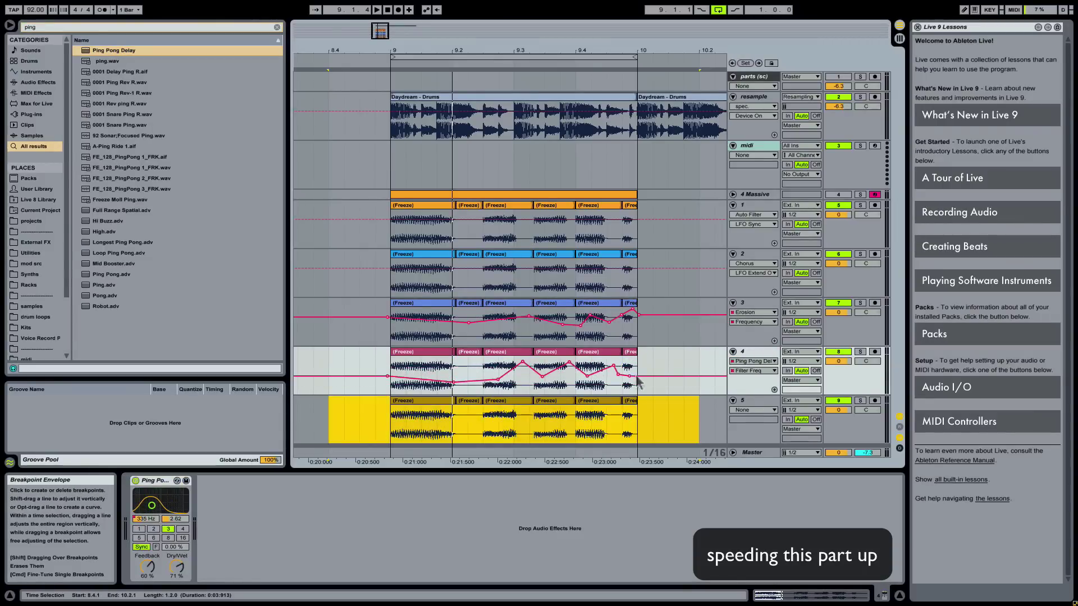
# - Search the browser for "flanger" and add the Flanger effect to track 5
pyautogui.click(453, 427)
pyautogui.hotkey('ctrl', 'f')
pyautogui.write('flanger')
pyautogui.press('Down')
pyautogui.press('Return')
# - Search the browser for "amp" and add Amp after the Flanger on track 5
pyautogui.hotkey('ctrl', 'f')
pyautogui.write('amp')
pyautogui.press('Down')
pyautogui.press('Return')
# - Draw a rising and falling automation curve for the Flanger's Dry/Wet across bar 9 on track 5
pyautogui.click(275, 561)
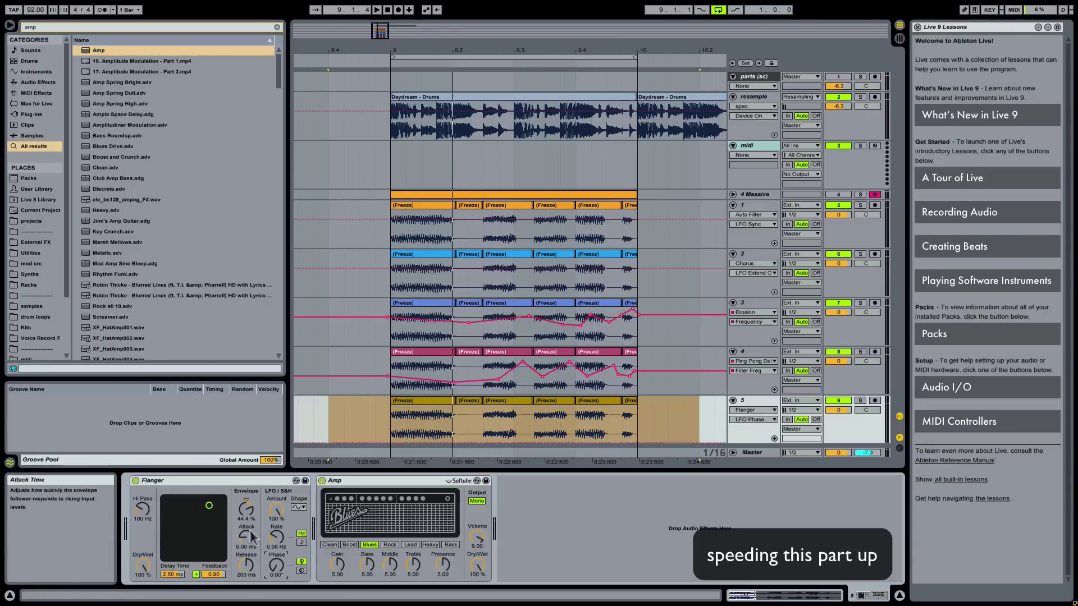
pyautogui.click(143, 566)
pyautogui.click(387, 418)
pyautogui.click(429, 407)
pyautogui.click(473, 439)
pyautogui.click(513, 408)
pyautogui.click(589, 433)
pyautogui.click(601, 406)
pyautogui.click(626, 415)
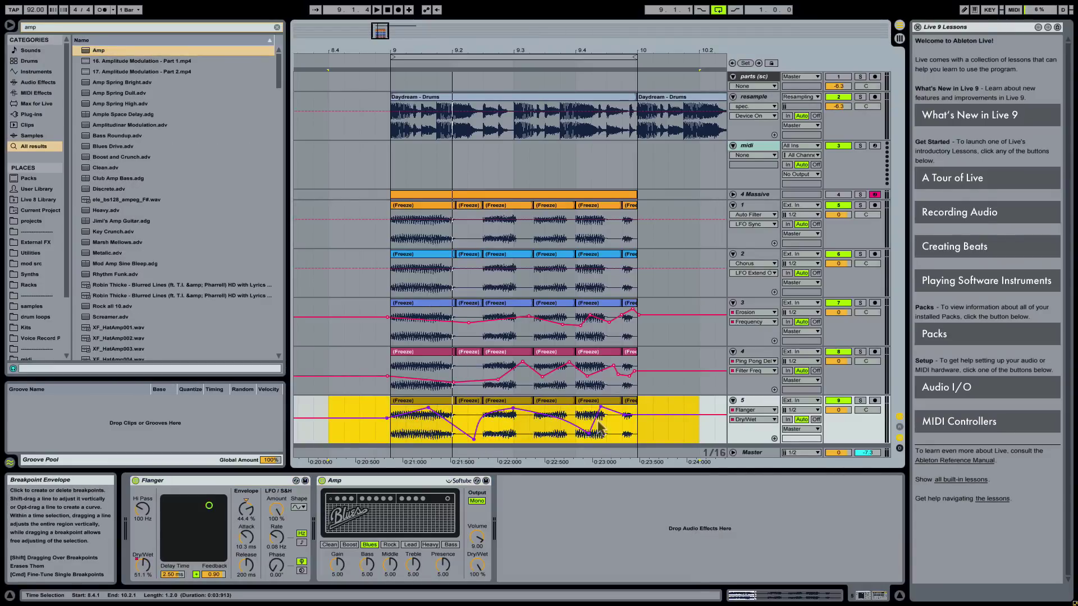
# - Deactivate the first slice of bar 9 on tracks 2 to 5, leaving track 1's first slice active
pyautogui.click(448, 408)
pyautogui.click(432, 371)
pyautogui.click(429, 320)
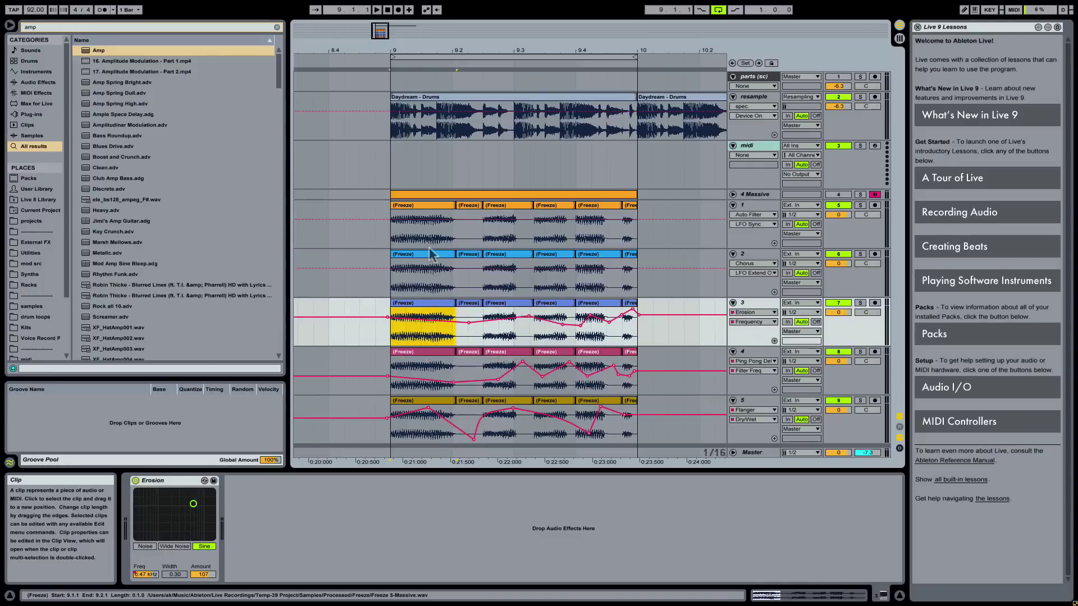
pyautogui.click(430, 255)
pyautogui.click(434, 234)
pyautogui.click(441, 273)
pyautogui.keyDown('shift'); pyautogui.click(449, 424); pyautogui.keyUp('shift')
pyautogui.press('0')
# - Deactivate the second and third slices on tracks 1 to 4 and the fourth slice on tracks 1, 2, 3 and 5
pyautogui.moveTo(458, 225); pyautogui.dragTo(537, 389)
pyautogui.press('0')
pyautogui.moveTo(535, 225); pyautogui.dragTo(575, 326)
pyautogui.press('0')
pyautogui.click(553, 416)
pyautogui.press('0')
# - Deactivate the fifth slice of bar 9 on every numbered track except track 2
pyautogui.click(593, 393)
pyautogui.click(596, 415)
pyautogui.keyDown('shift'); pyautogui.click(590, 320); pyautogui.keyUp('shift')
pyautogui.press('0')
pyautogui.click(595, 224)
pyautogui.press('0')
# - Deactivate the last slice of bar 9 on every numbered track except track 3
pyautogui.click(629, 225)
pyautogui.press('0')
pyautogui.click(629, 275)
pyautogui.press('0')
pyautogui.click(628, 371)
pyautogui.press('0')
pyautogui.click(629, 421)
pyautogui.press('0')
# - Play the chopped pattern from track 1's first slice and lower track 5's volume
pyautogui.click(435, 219)
pyautogui.click(425, 209)
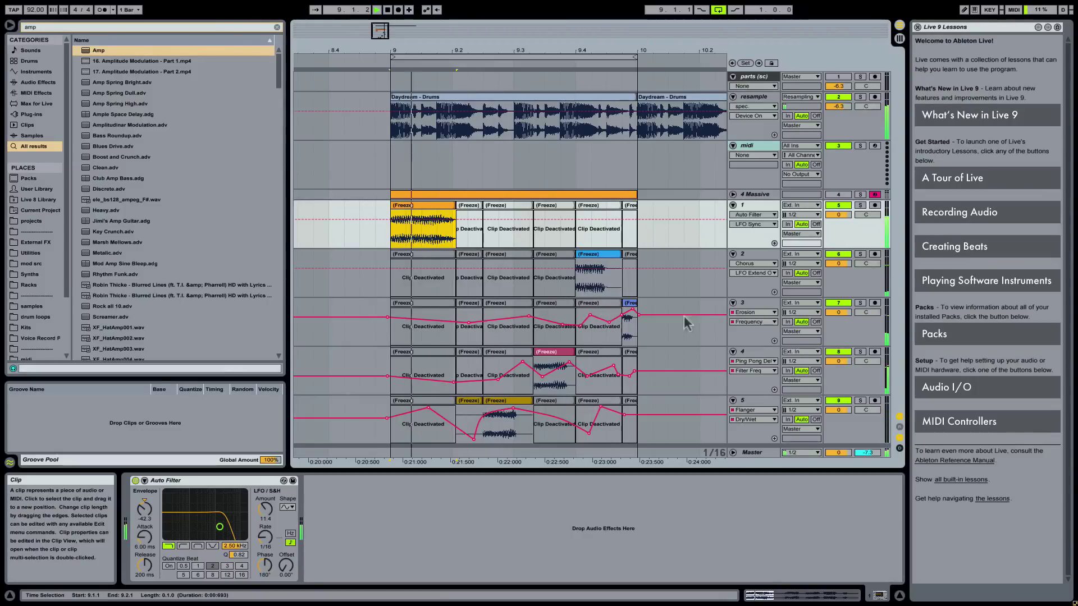
pyautogui.moveTo(842, 412); pyautogui.dragTo(842, 424)
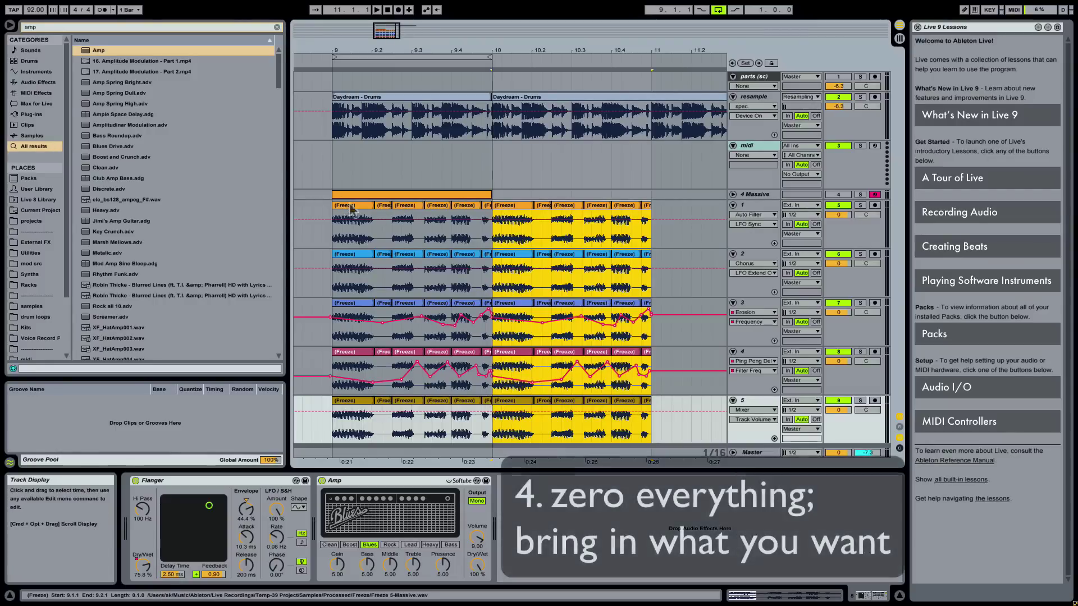
# - Deactivate all clips on tracks 1 to 5 across bars 9 and 10
pyautogui.click(351, 208)
pyautogui.keyDown('shift'); pyautogui.click(648, 402); pyautogui.keyUp('shift')
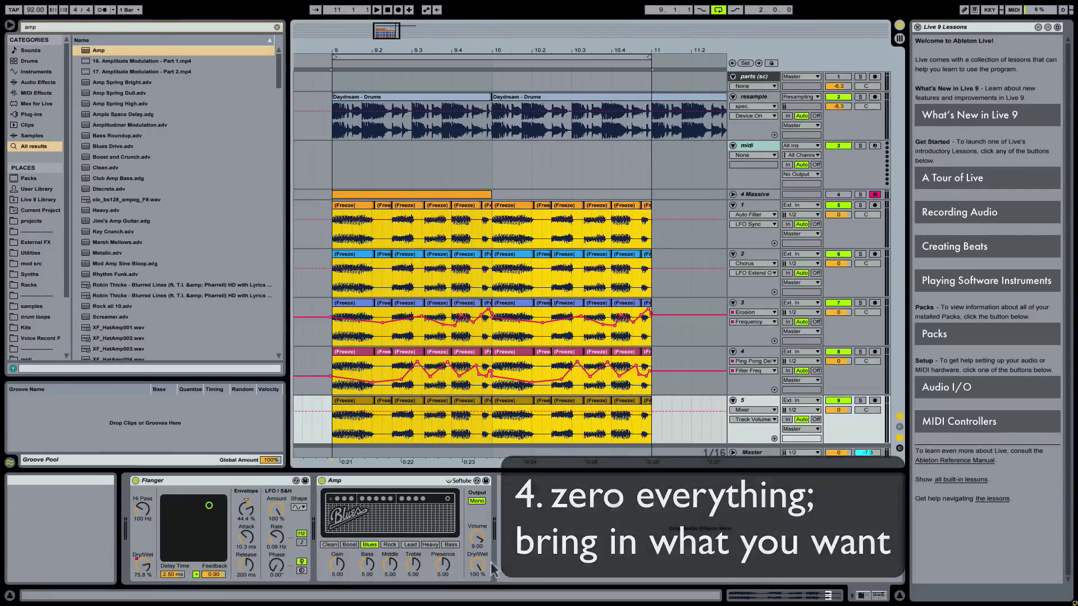
pyautogui.press('0')
# - Reactivate in bar 9 track 2's first and fifth slices, track 3's third, track 5's fourth and track 1's last slice
pyautogui.click(352, 264)
pyautogui.press('0')
pyautogui.click(411, 306)
pyautogui.press('0')
pyautogui.click(438, 418)
pyautogui.press('0')
pyautogui.click(466, 262)
pyautogui.press('0')
pyautogui.click(486, 224)
pyautogui.press('0')
# - Reactivate in bar 10 track 2's first, track 4's second and fourth, track 3's third and fifth, and track 1's last slice
pyautogui.click(512, 262)
pyautogui.click(544, 355)
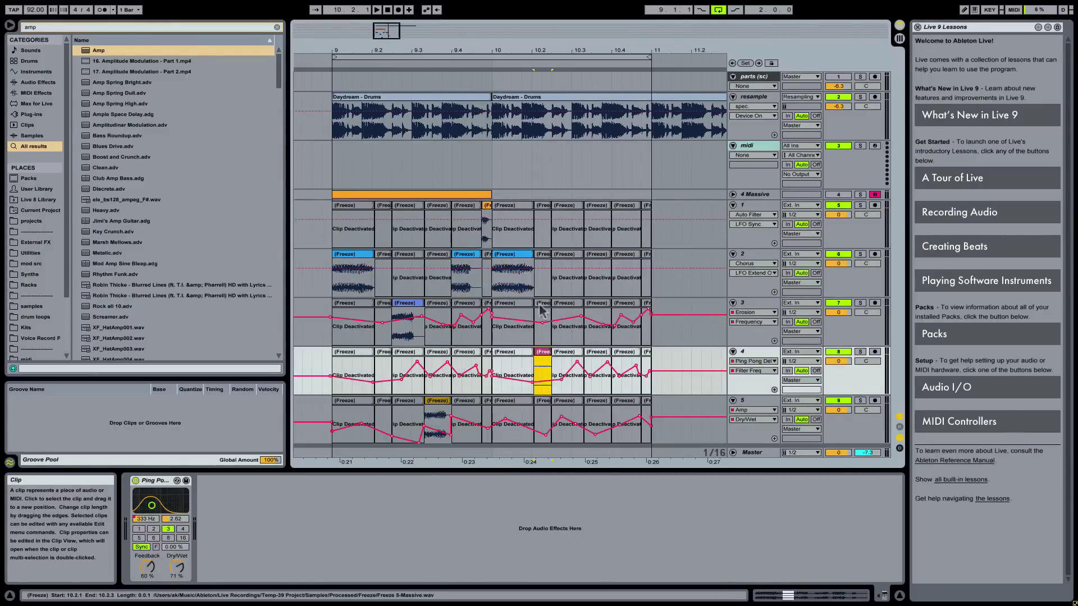
pyautogui.press('0')
pyautogui.click(567, 306)
pyautogui.press('0')
pyautogui.click(598, 354)
pyautogui.click(626, 306)
pyautogui.press('0')
# - Play the sequence from bar 9 and add a Filter Freq breakpoint within track 4's fourth slice of bar 10
pyautogui.click(348, 211)
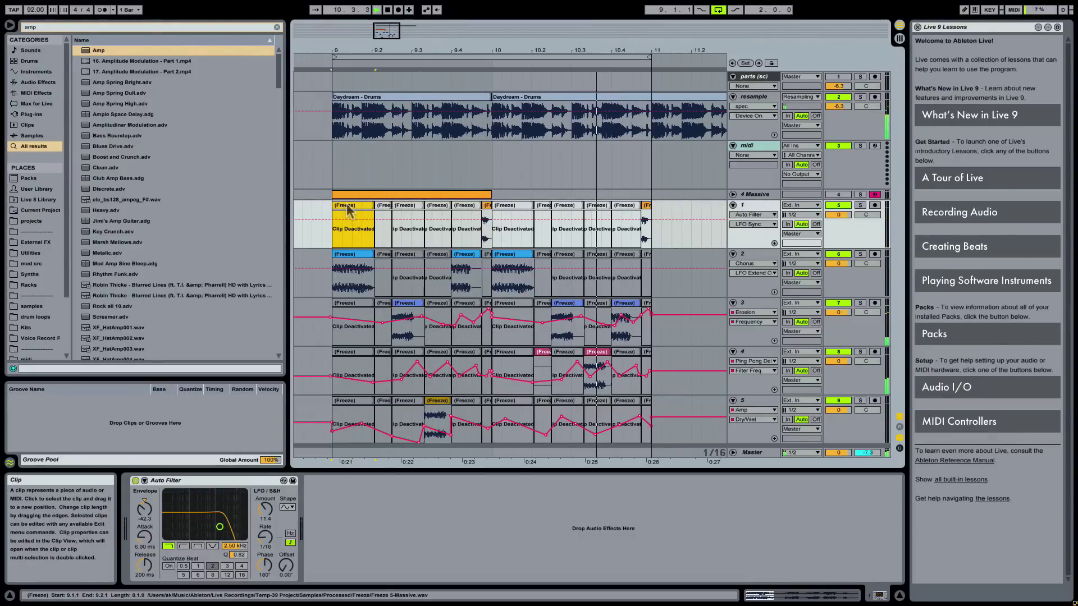
pyautogui.click(348, 210)
pyautogui.click(600, 373)
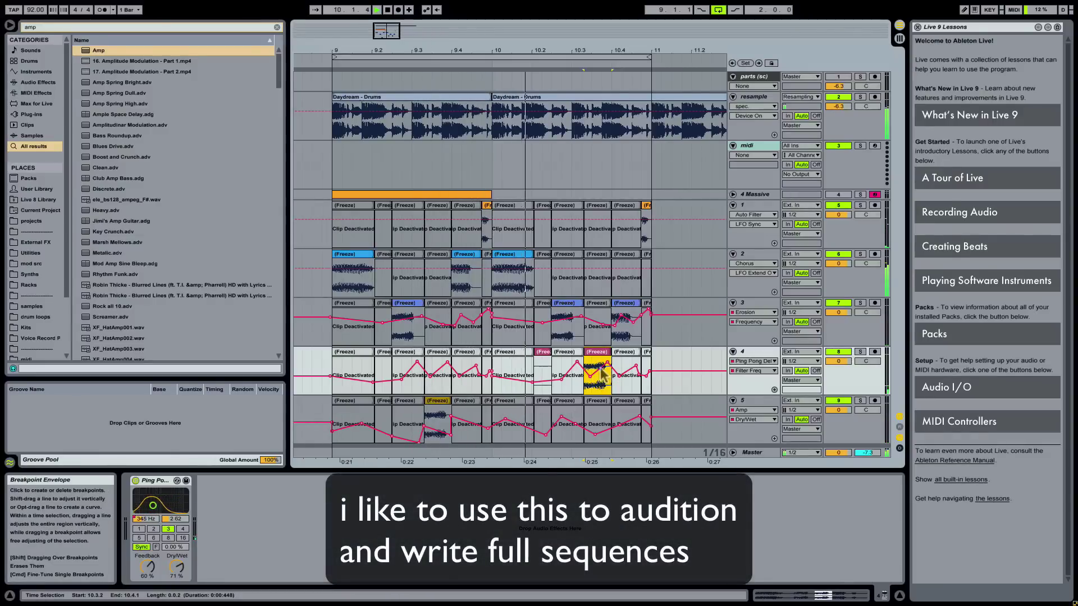
# - Reactivate track 2's fourth slice in bar 10 and track 1's third slice in bar 9
pyautogui.click(599, 255)
pyautogui.press('0')
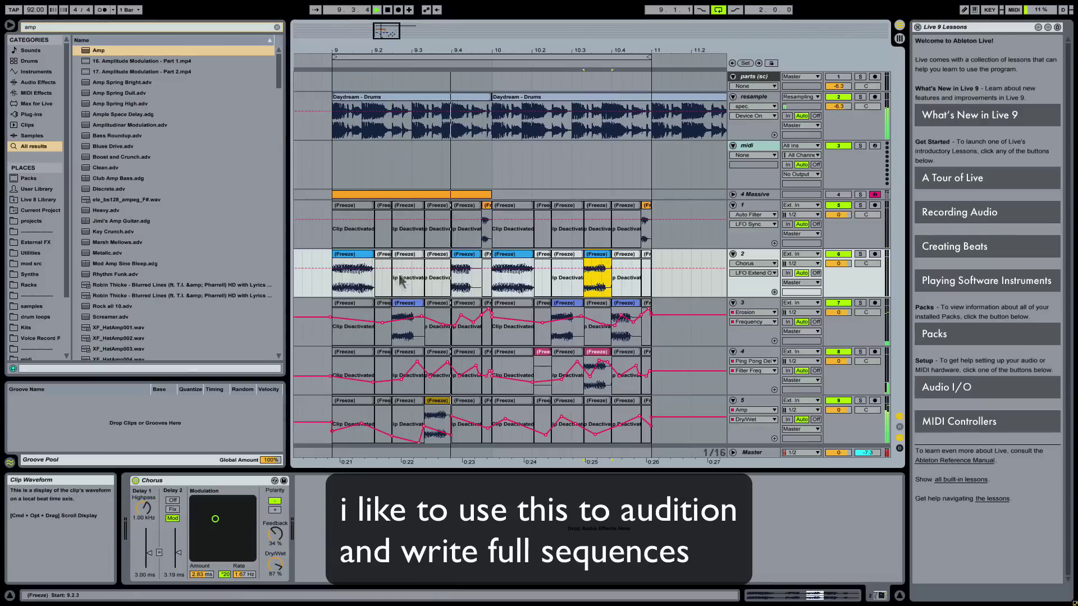
pyautogui.click(408, 225)
pyautogui.press('0')
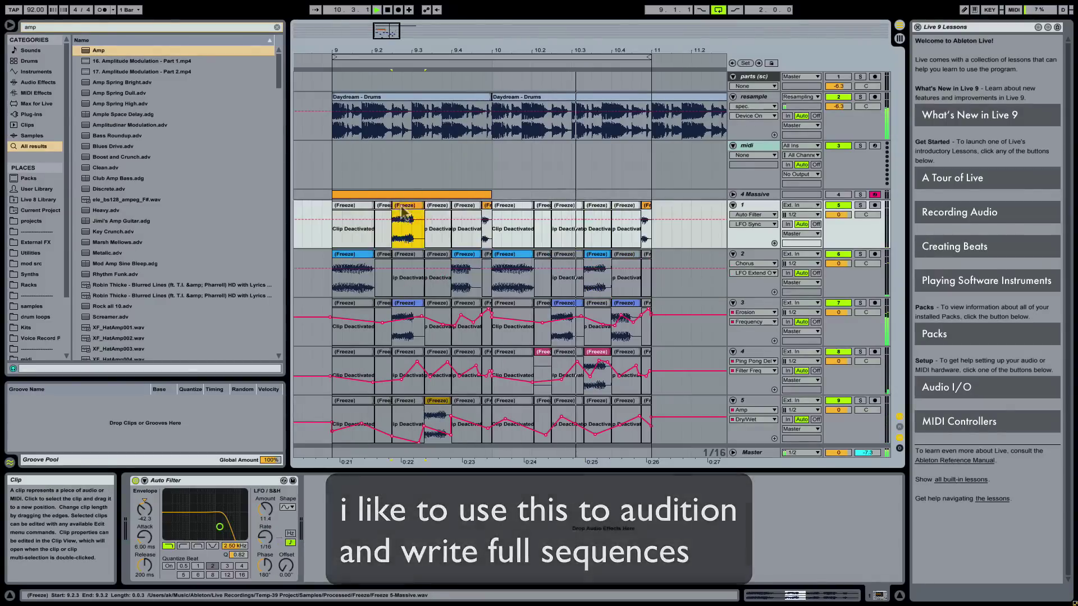
# - Reactivate track 4's first and fifth slices in bar 9 and its first and last slices in bar 10
pyautogui.click(354, 352)
pyautogui.press('0')
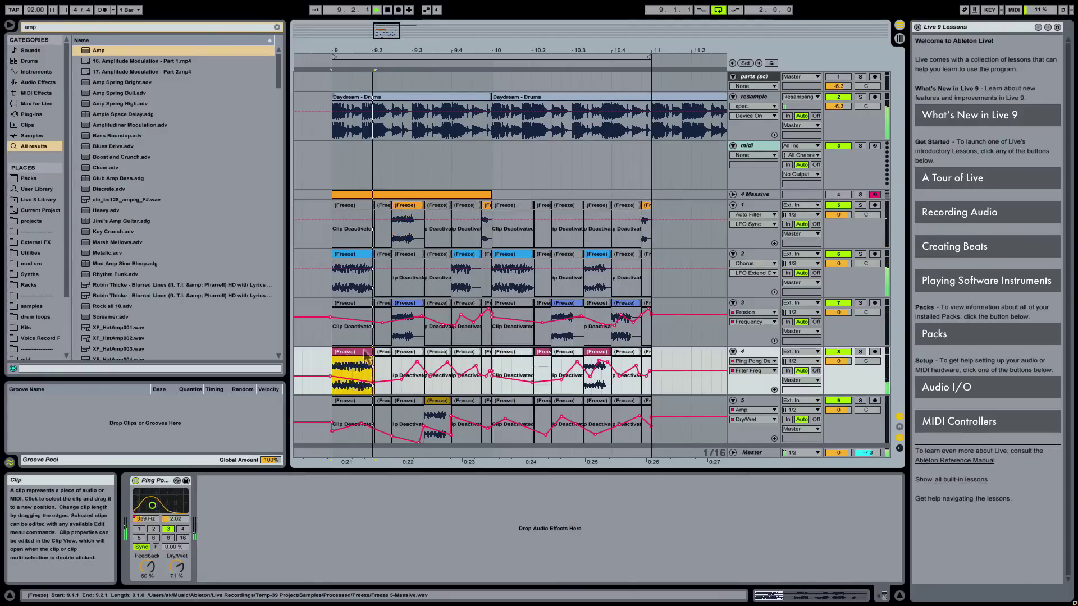
pyautogui.click(468, 352)
pyautogui.press('0')
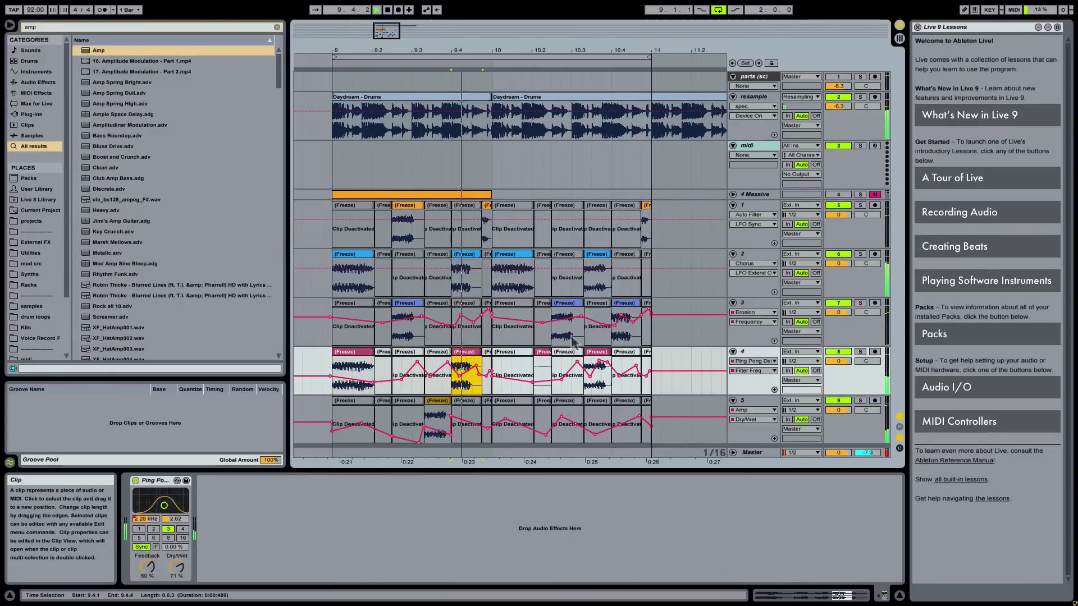
pyautogui.click(519, 354)
pyautogui.click(646, 357)
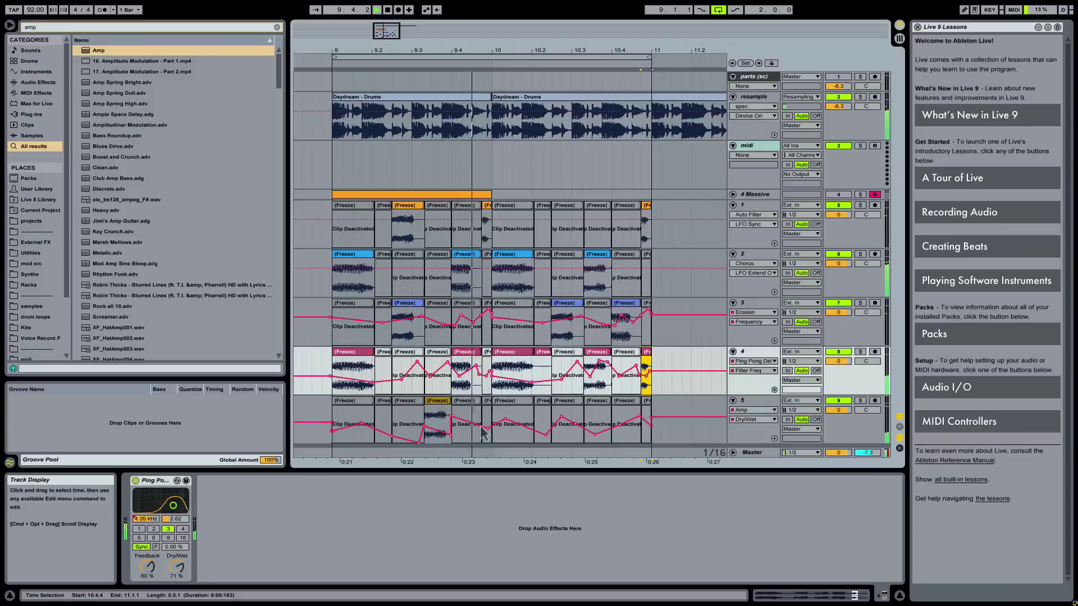
# - Show the Dry/Wet automation of the Flanger and of the Amp on track 5
pyautogui.click(437, 426)
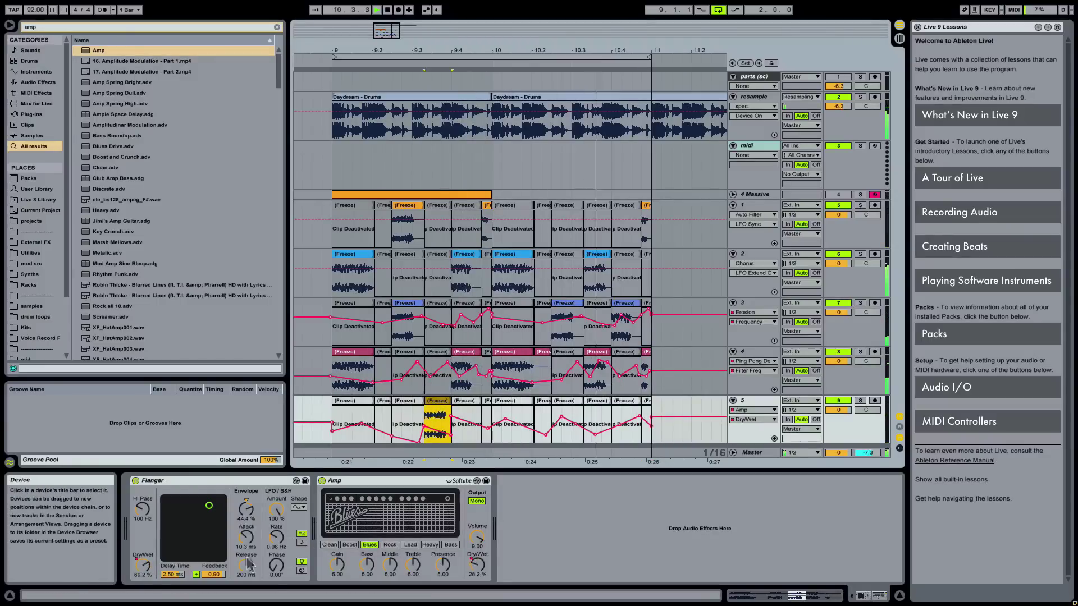
pyautogui.click(142, 563)
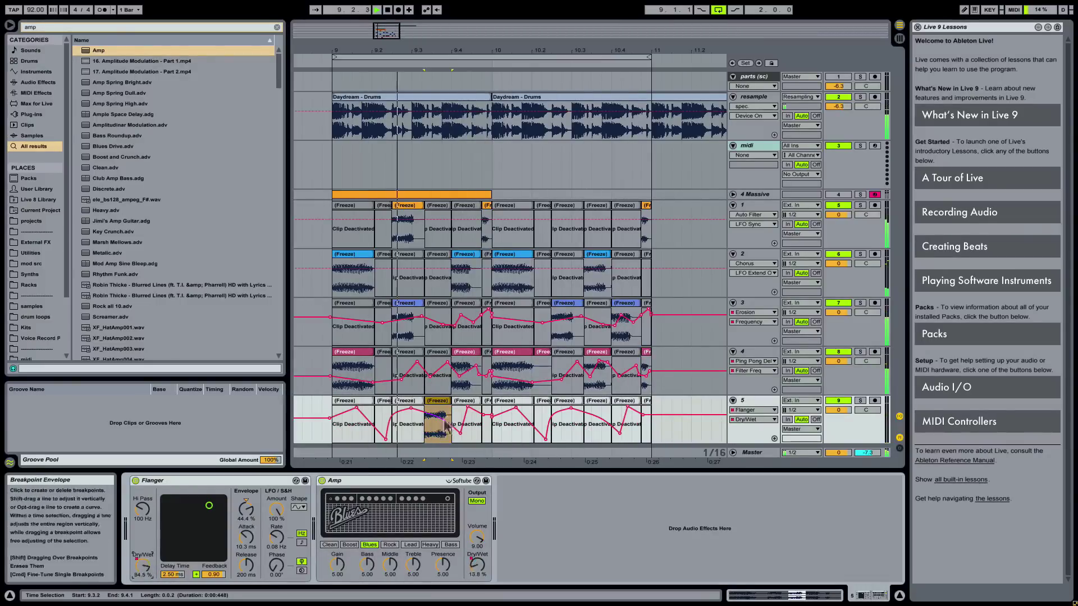
pyautogui.click(477, 565)
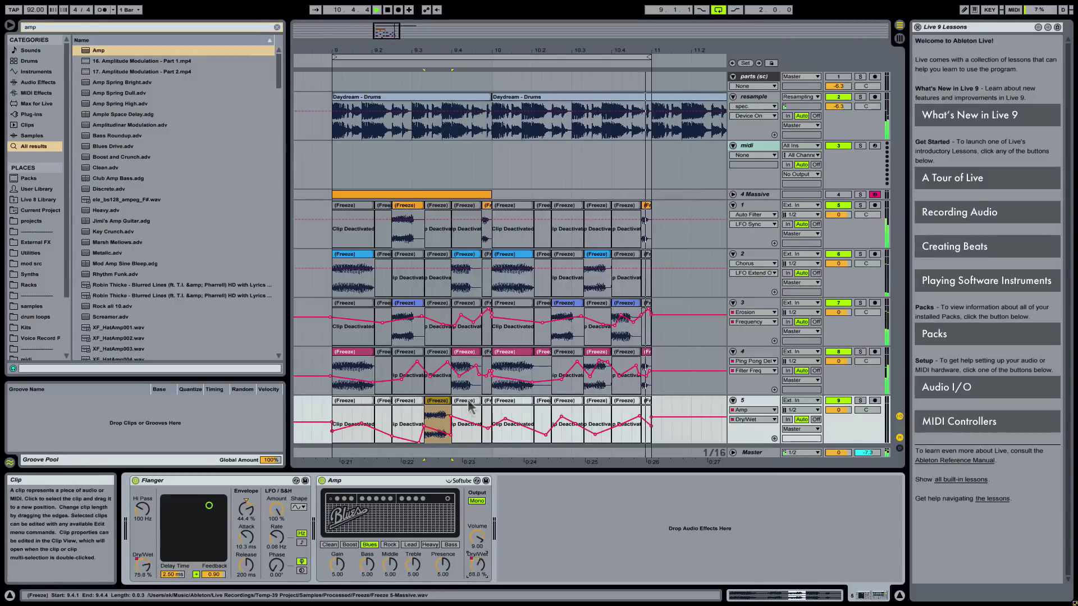
# - Reactivate track 5's fifth slice in bar 9 and move it earlier so it covers most of the fourth slice
pyautogui.click(468, 401)
pyautogui.press('0')
pyautogui.click(441, 400)
pyautogui.moveTo(464, 406); pyautogui.dragTo(450, 422)
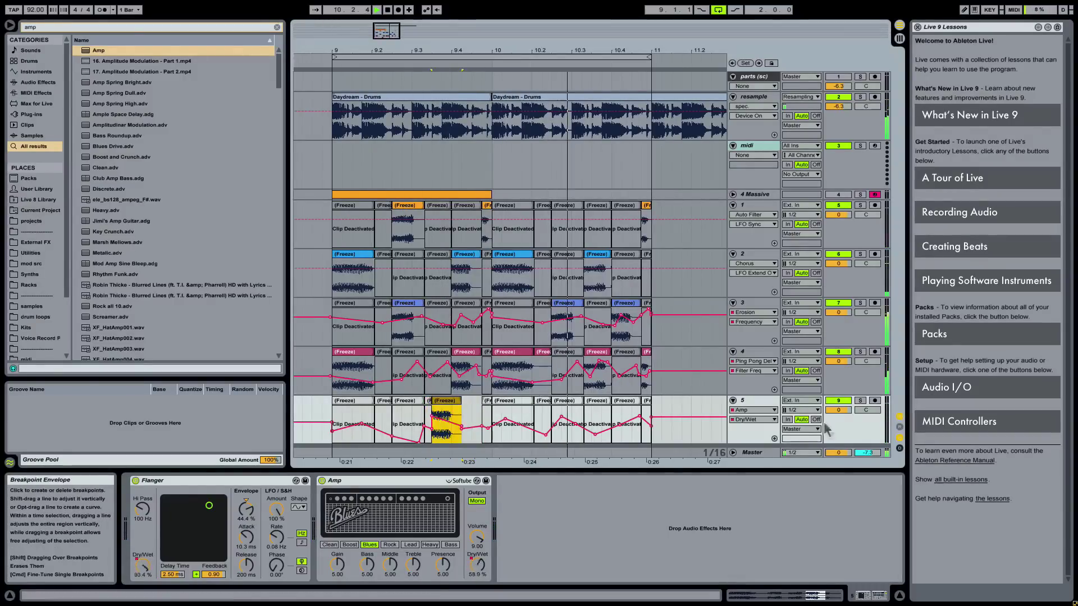
# - Set track 5's volume to -4.1 and lower the Amp's Gain to 4.21
pyautogui.moveTo(838, 410); pyautogui.dragTo(835, 421)
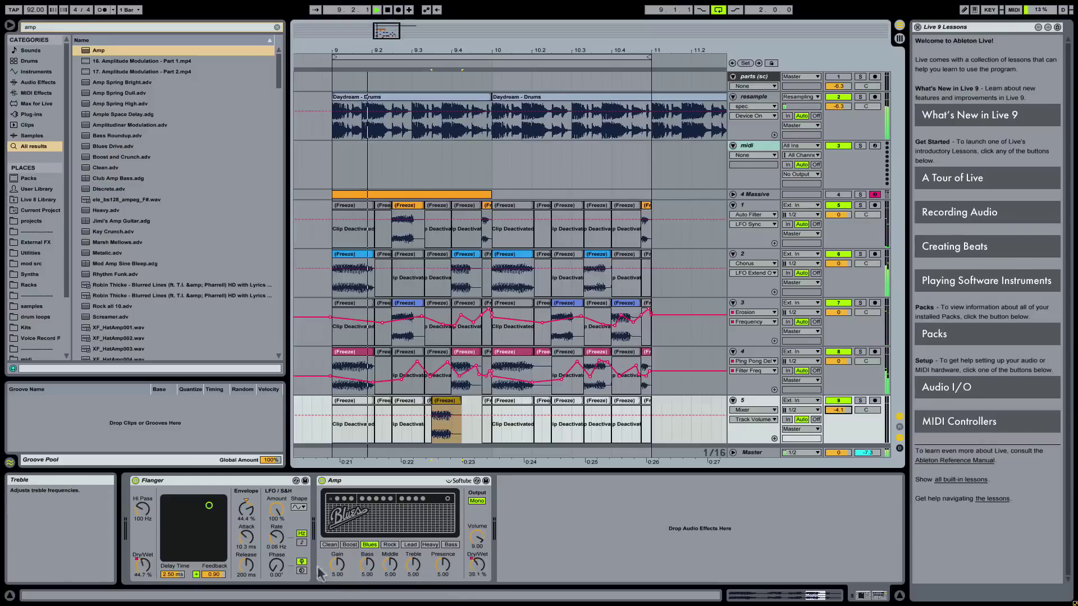
pyautogui.moveTo(337, 564); pyautogui.dragTo(336, 572)
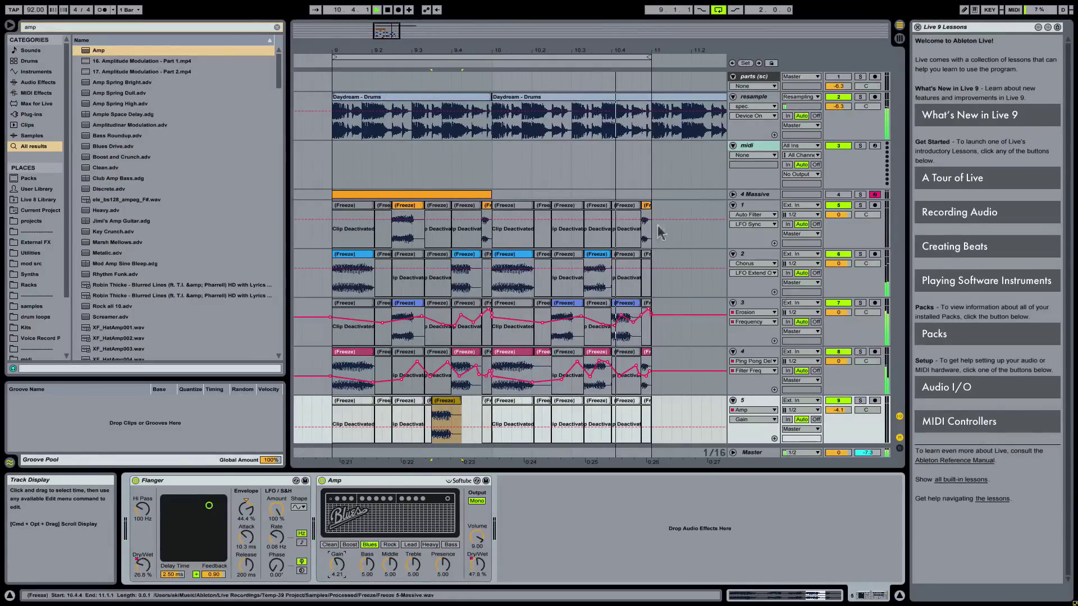
# - Collapse all tracks in the arrangement and freeze tracks 1 to 5
pyautogui.click(752, 205)
pyautogui.press('space')
pyautogui.keyDown('alt'); pyautogui.click(733, 351); pyautogui.keyUp('alt')
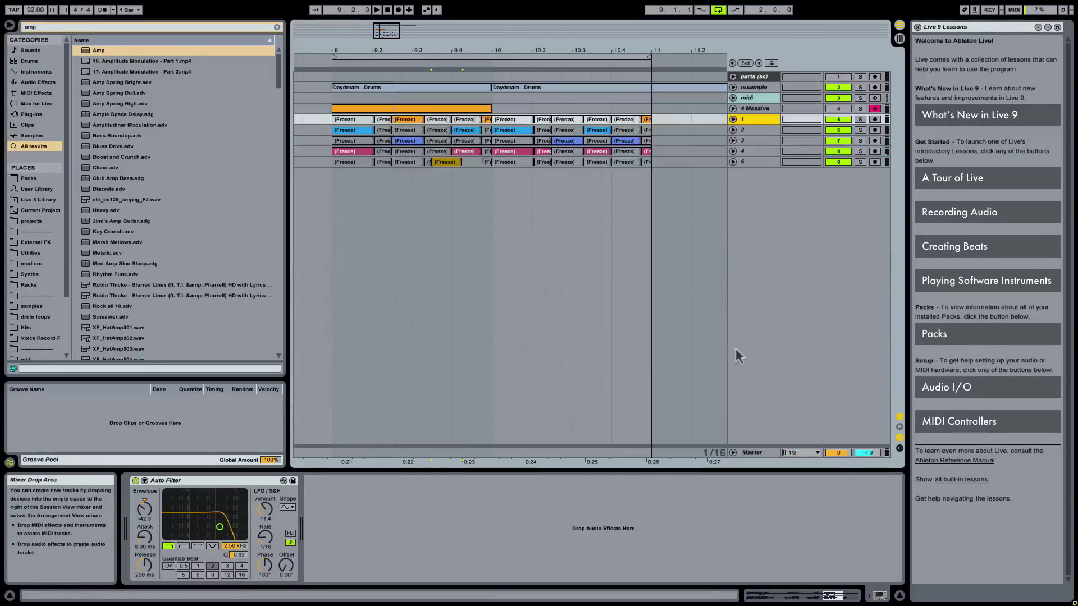
pyautogui.keyDown('shift'); pyautogui.click(750, 160); pyautogui.keyUp('shift')
pyautogui.rightClick(749, 160)
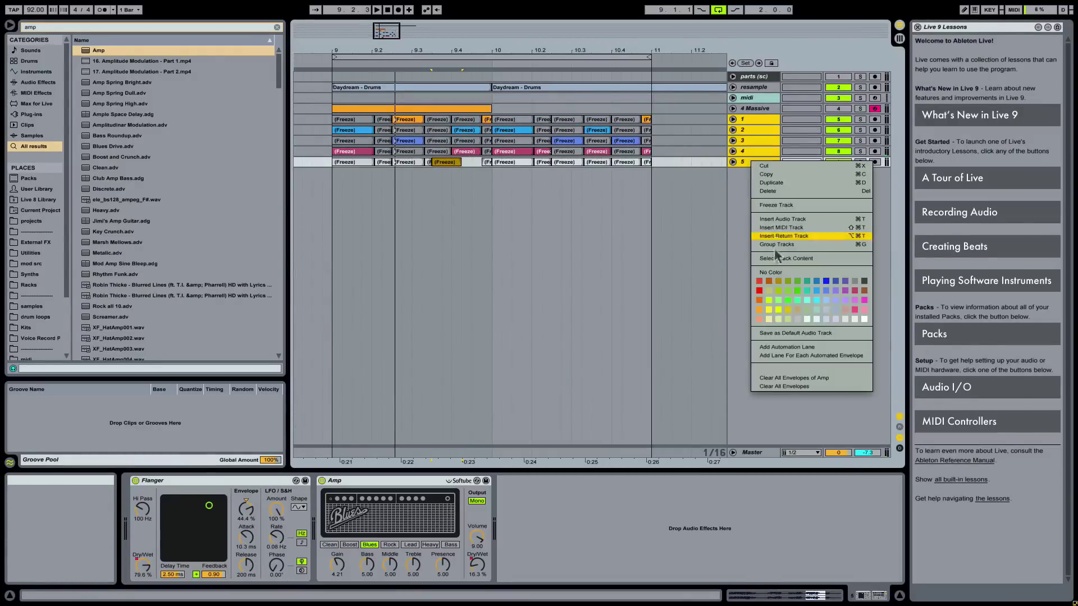
pyautogui.click(776, 205)
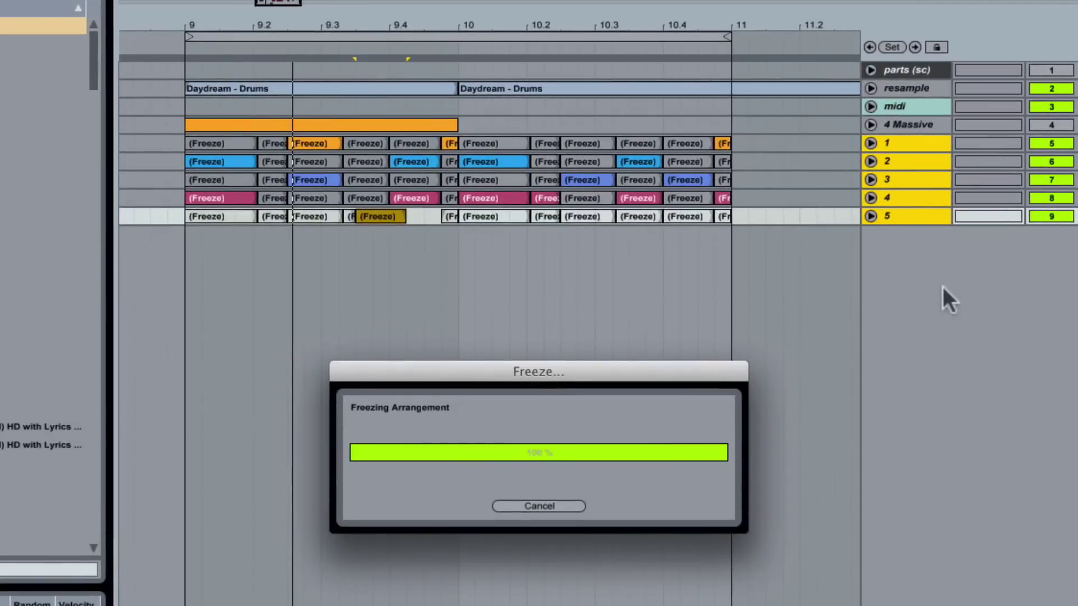
# - Flatten the frozen tracks 1 to 5 and start playback
pyautogui.rightClick(905, 137)
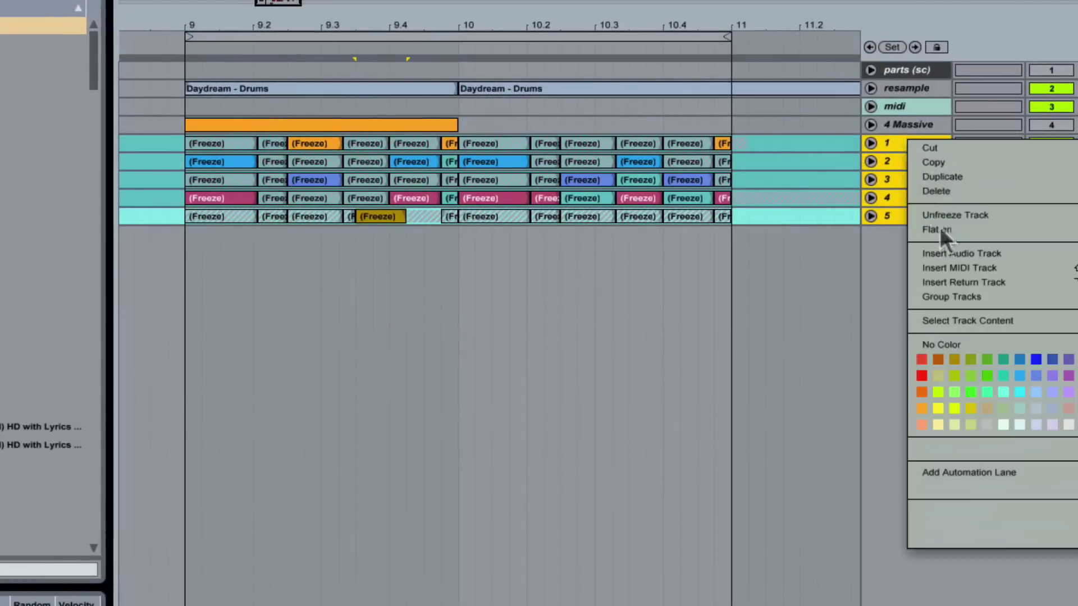
pyautogui.click(947, 230)
pyautogui.press('space')
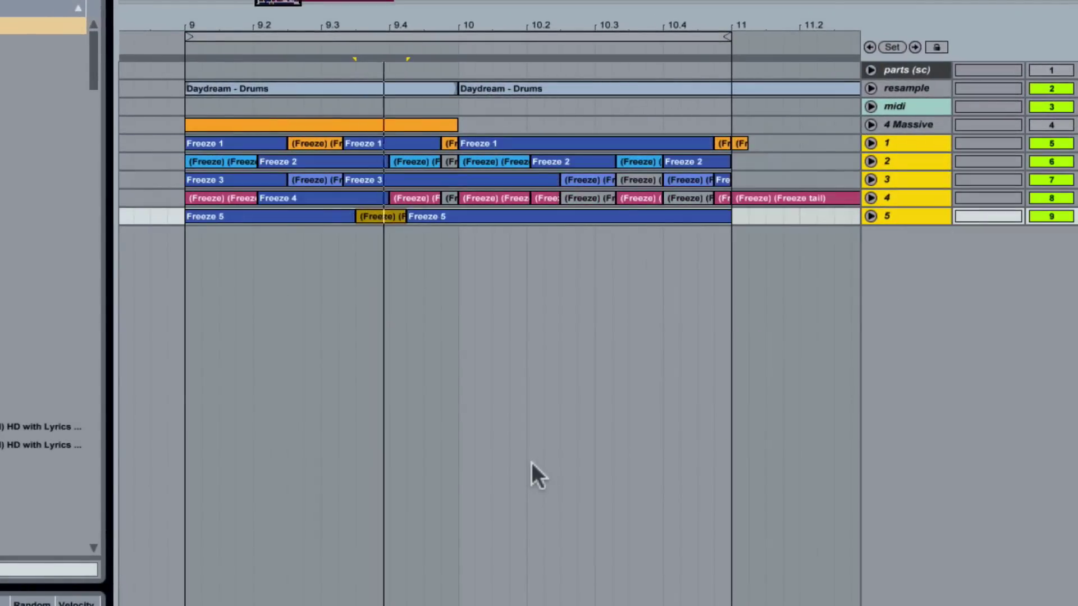
# - Delete the blue leftover Freeze 1 and Freeze 2 clips on tracks 1 and 2
pyautogui.click(265, 142)
pyautogui.press('Delete')
pyautogui.click(283, 161)
pyautogui.press('Delete')
pyautogui.click(393, 144)
pyautogui.press('Delete')
pyautogui.click(542, 147)
pyautogui.press('Delete')
pyautogui.click(611, 161)
pyautogui.press('Delete')
pyautogui.click(681, 163)
# - Delete the leftover Freeze 5 clips on track 5 and the long Freeze 3 clip on track 3
pyautogui.click(676, 216)
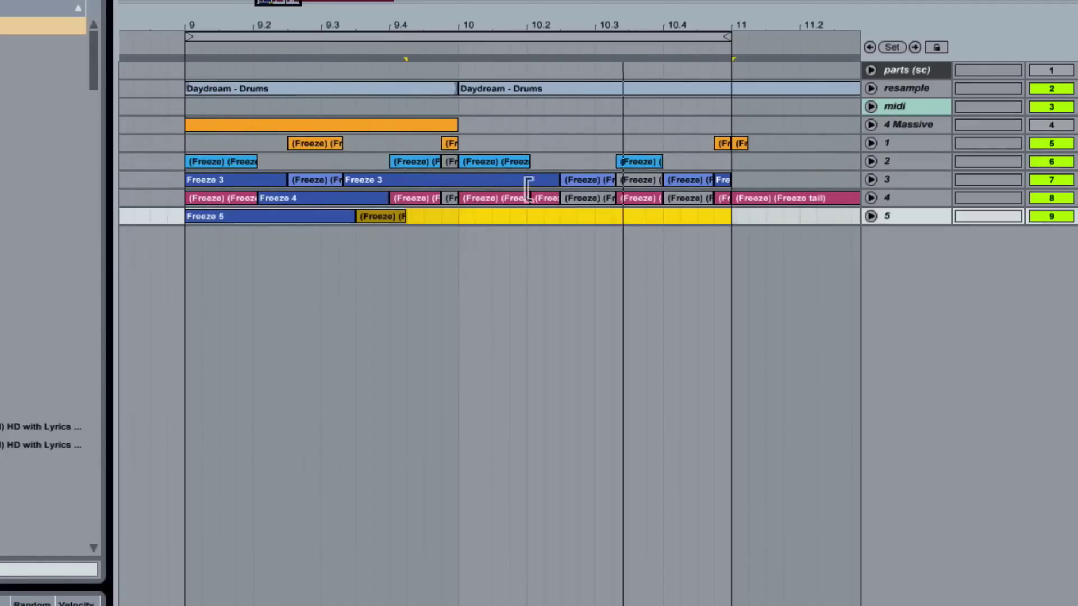
pyautogui.press('Delete')
pyautogui.click(395, 181)
pyautogui.press('Delete')
pyautogui.click(323, 218)
pyautogui.press('Delete')
# - Delete the grey deactivated clips remaining between the coloured ones on tracks 2, 3 and 4
pyautogui.click(453, 197)
pyautogui.press('Delete')
pyautogui.click(451, 163)
pyautogui.press('Delete')
pyautogui.click(596, 197)
pyautogui.press('Delete')
pyautogui.click(640, 181)
pyautogui.press('Delete')
pyautogui.click(694, 197)
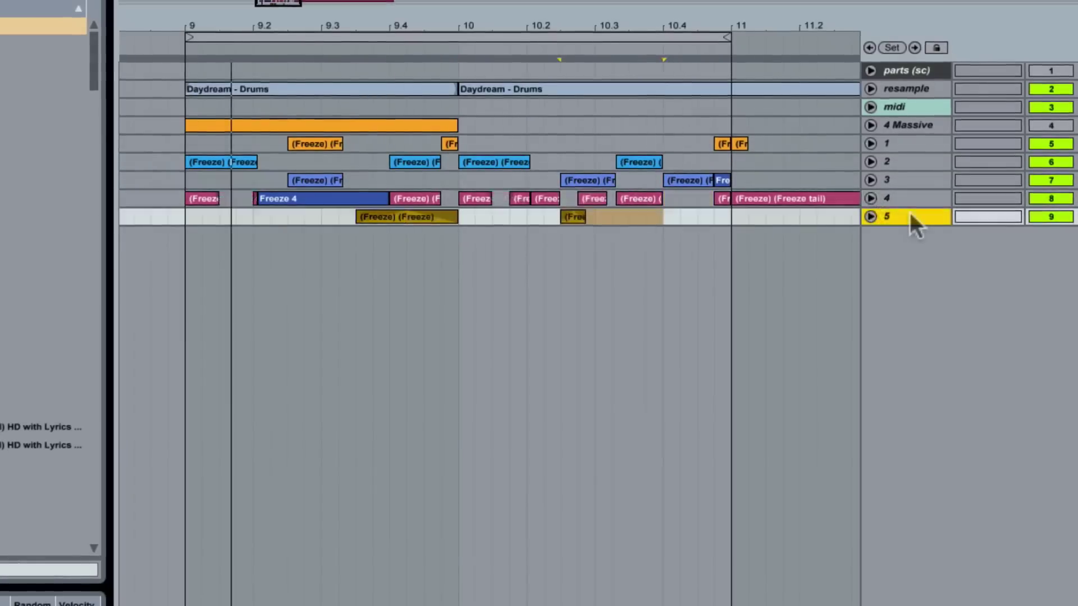
# - Insert an audio track below track 5 with Resampling as its input and arm it for recording
pyautogui.hotkey('ctrl', 't')
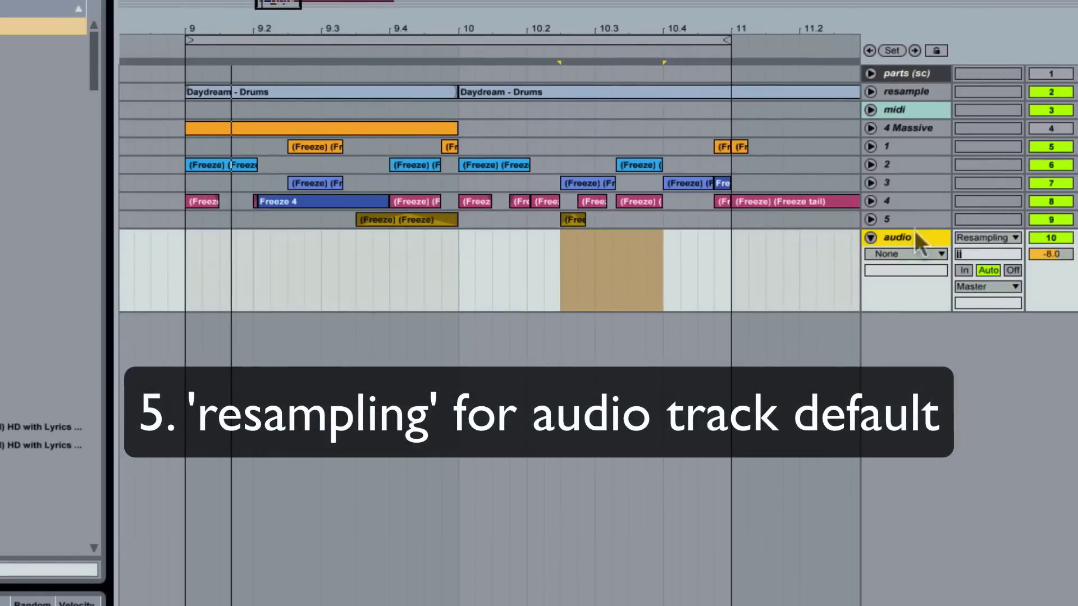
pyautogui.click(1004, 236)
pyautogui.click(1004, 237)
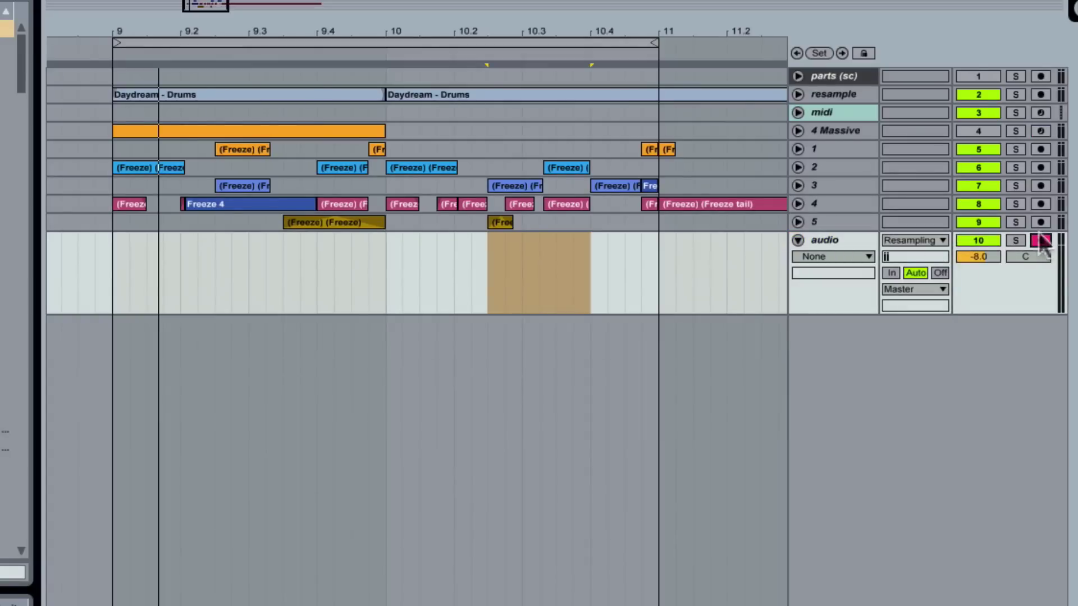
# - Deactivate the resample drum track and record the bass sequence onto the new audio track from bar 9
pyautogui.click(113, 255)
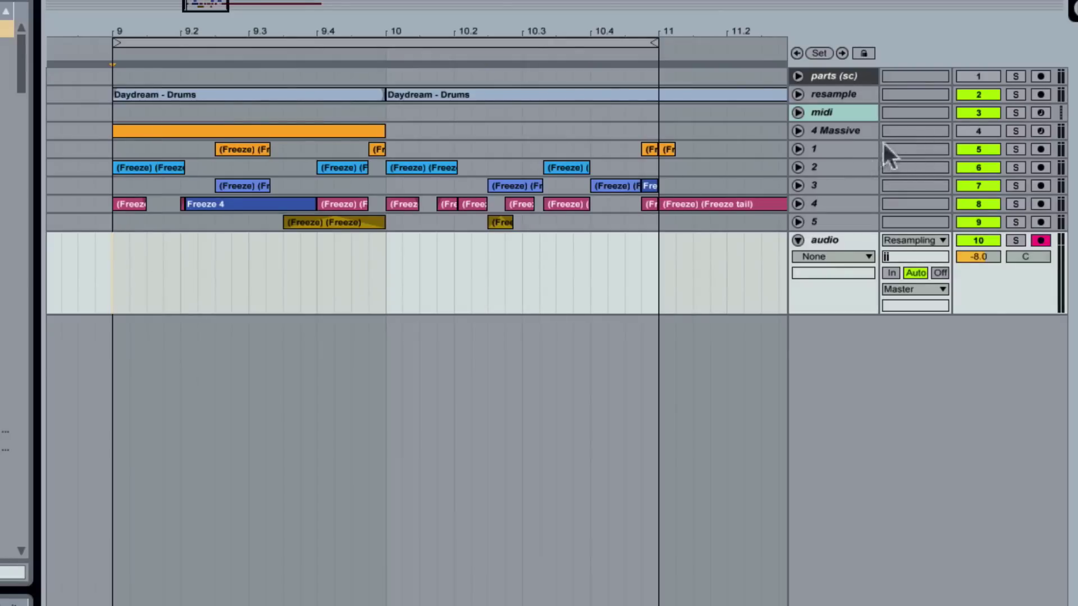
pyautogui.press('space')
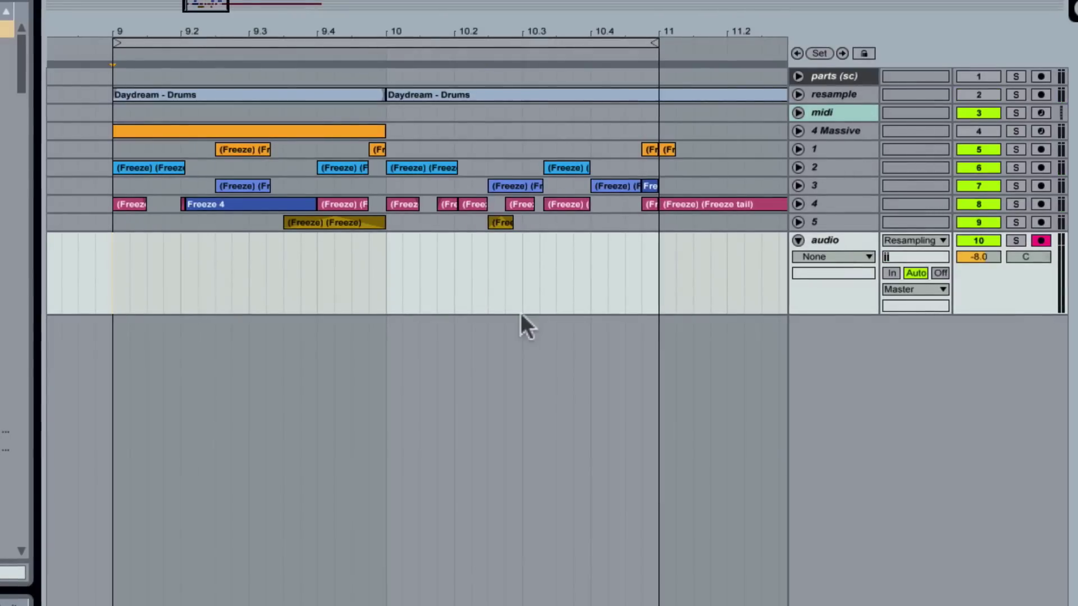
pyautogui.press('F9')
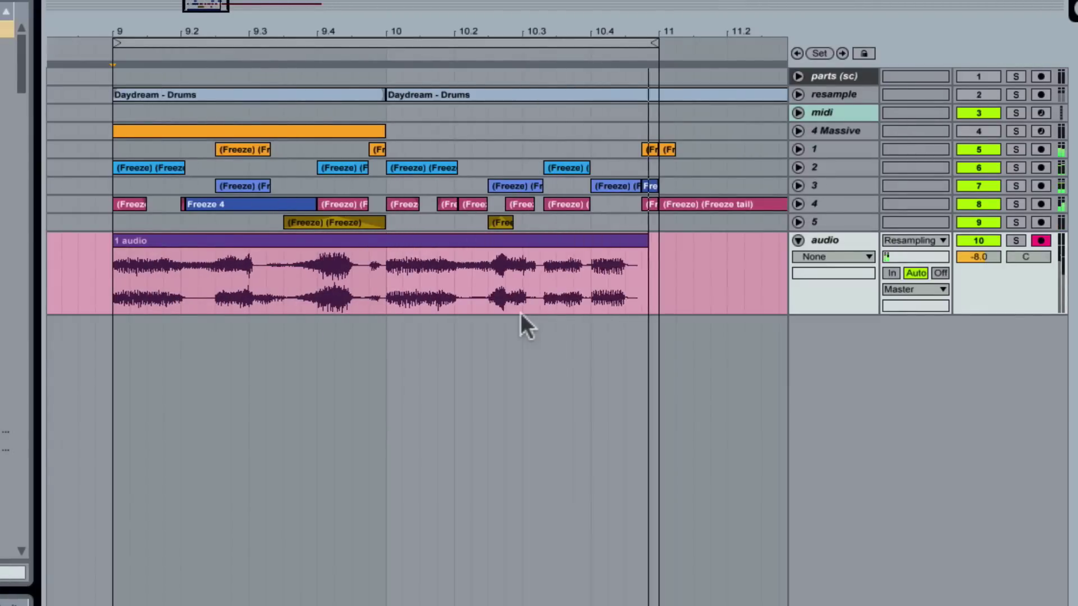
# - Insert another track after the resampled audio track in the Session view
pyautogui.press('Tab')
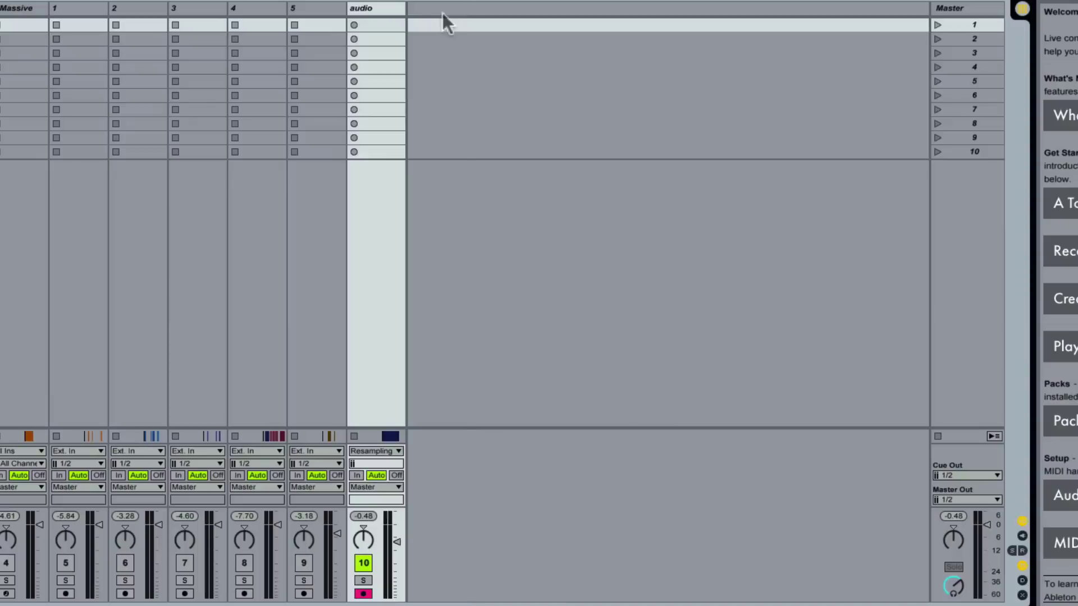
pyautogui.hotkey('ctrl', 't')
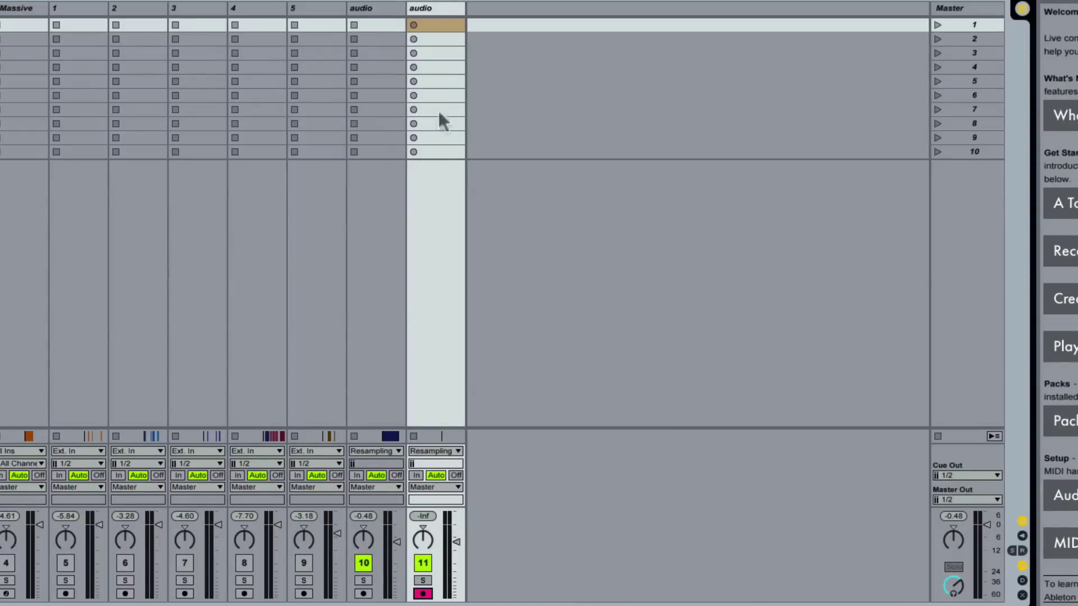
pyautogui.rightClick(428, 9)
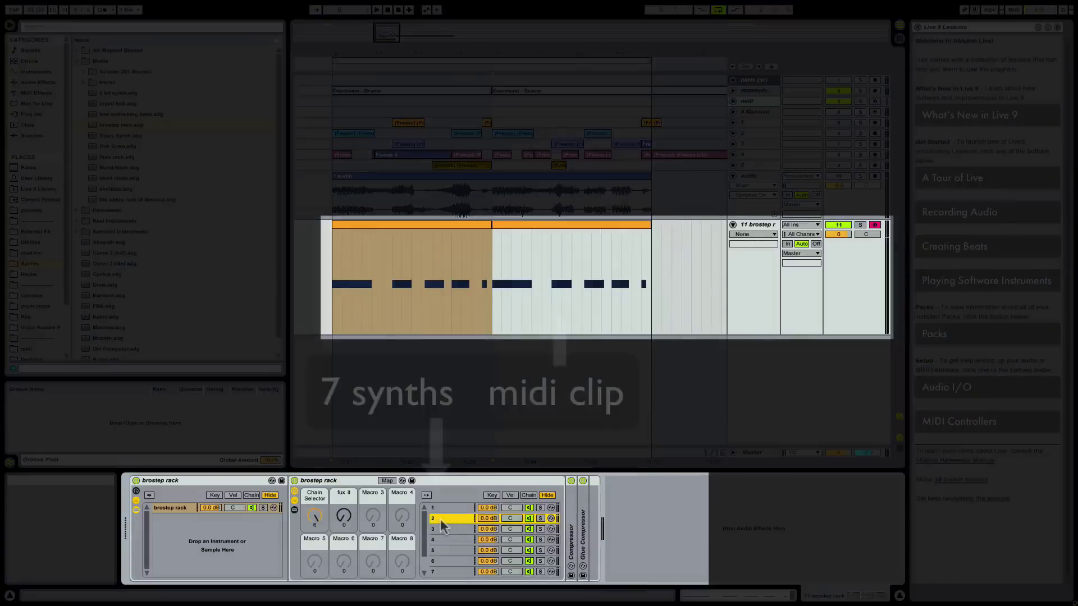
# - Look through the seven synth chains of the brostep rack one by one, ending on chain 1
pyautogui.click(440, 518)
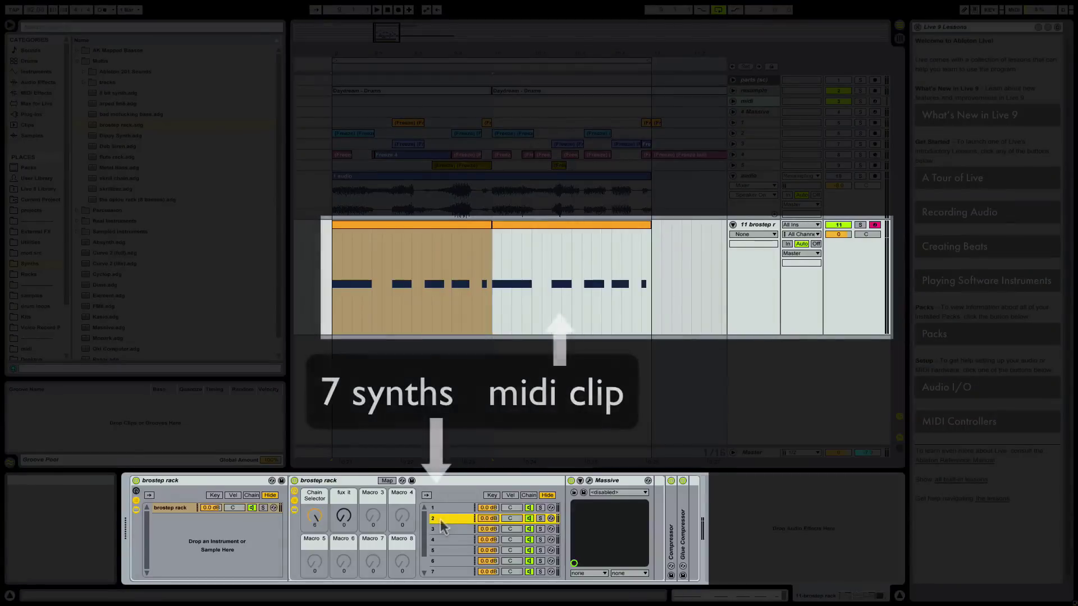
pyautogui.click(445, 527)
pyautogui.click(447, 540)
pyautogui.click(445, 551)
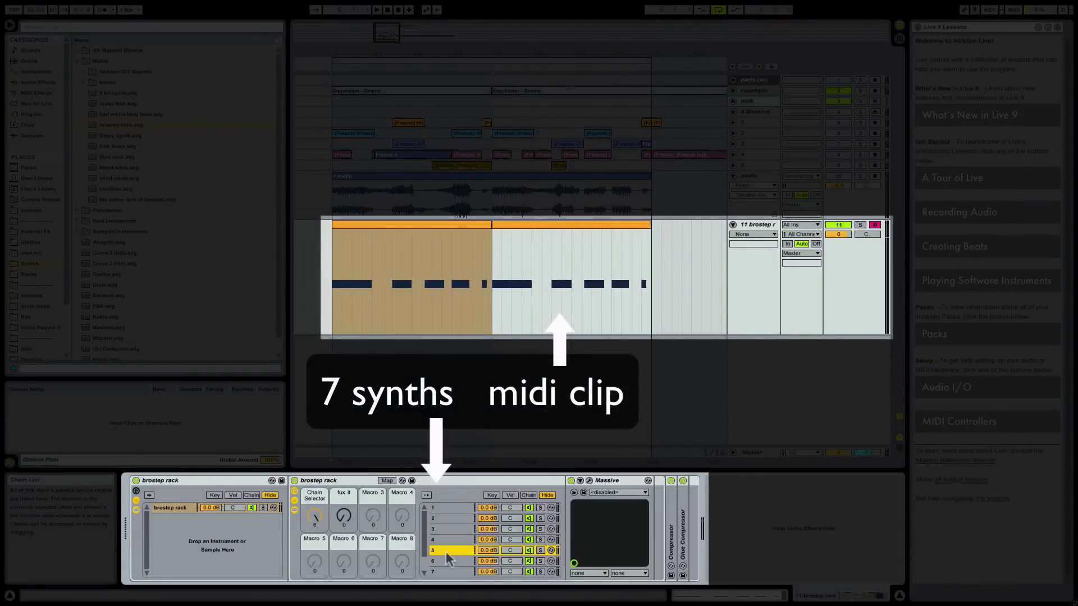
pyautogui.click(447, 562)
pyautogui.click(448, 573)
pyautogui.scroll(2, 446, 548)
pyautogui.click(442, 508)
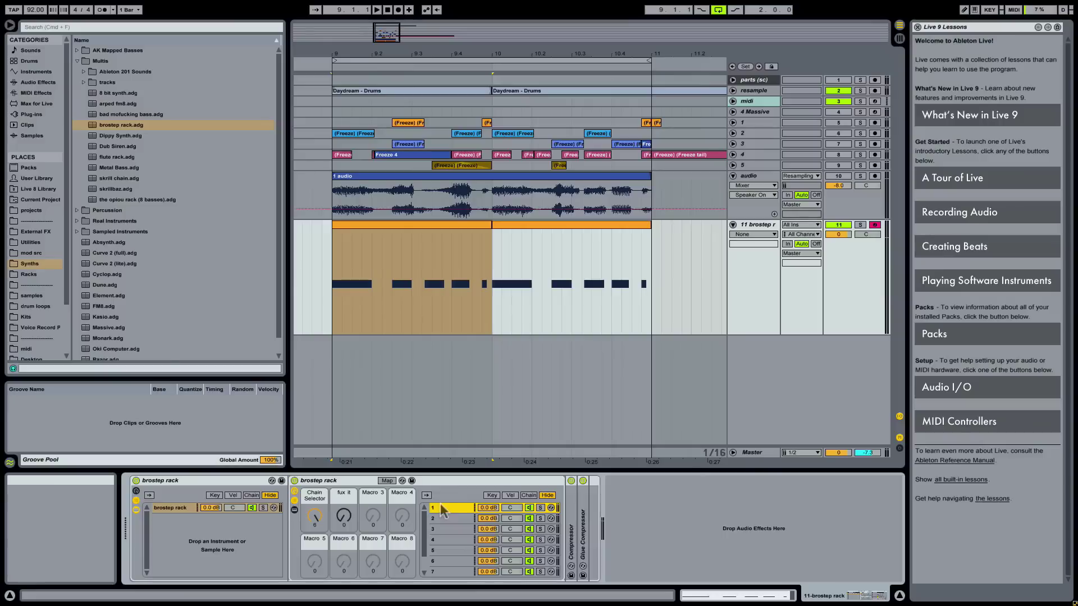
# - Display the brostep rack's chain zones and sweep the Chain Selector macro across the synth chains during playback
pyautogui.click(529, 495)
pyautogui.scroll(-2, 714, 514)
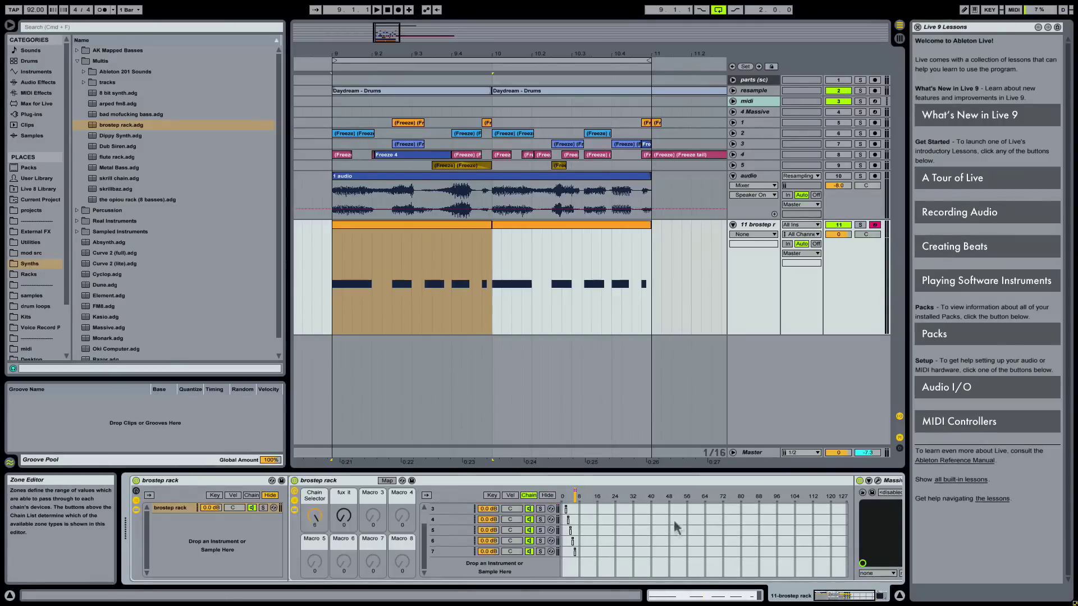
pyautogui.moveTo(314, 515); pyautogui.dragTo(314, 533)
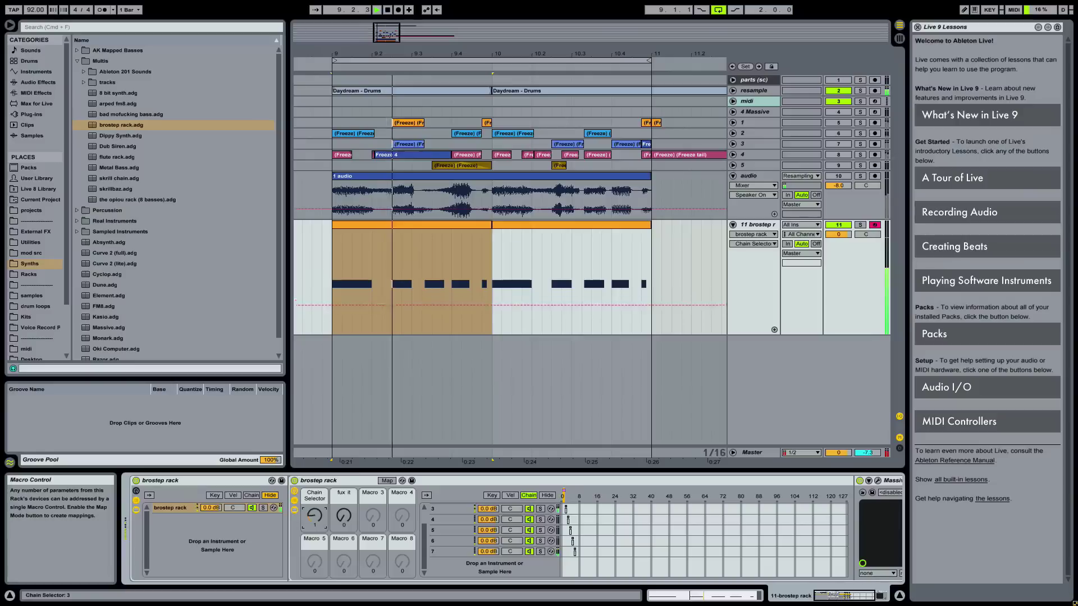
pyautogui.moveTo(314, 516); pyautogui.dragTo(314, 520)
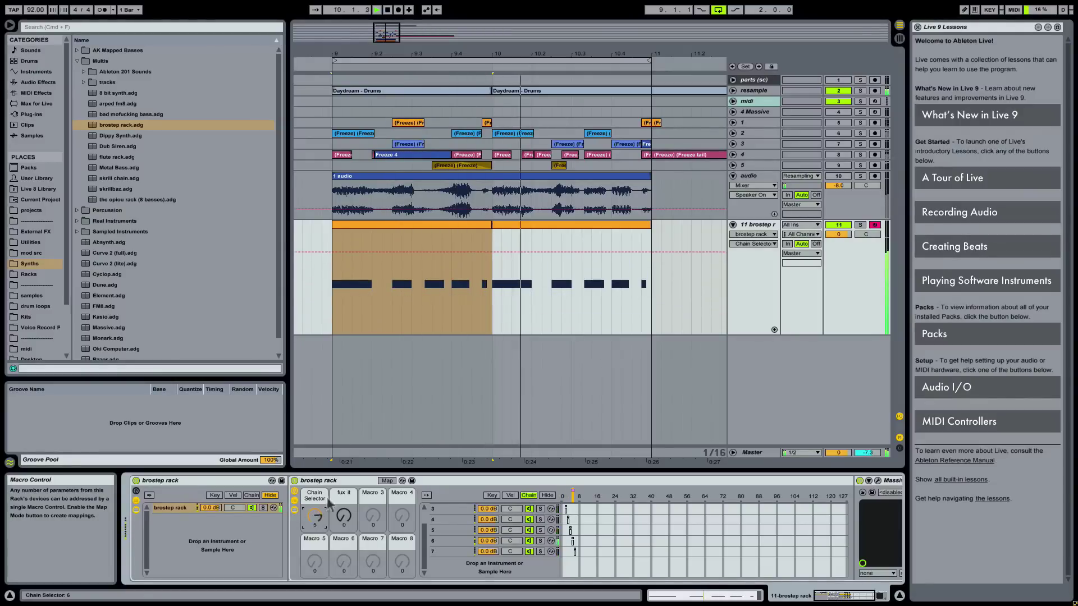
# - Draw stepped Chain Selector automation across both MIDI clips of the brostep track so it moves through the various synths
pyautogui.click(346, 265)
pyautogui.moveTo(376, 285); pyautogui.dragTo(383, 291)
pyautogui.moveTo(260, 130)
pyautogui.mouseDown()
pyautogui.moveTo(389, 94)
pyautogui.moveTo(512, 180)
pyautogui.moveTo(720, 77)
pyautogui.moveTo(762, 167)
pyautogui.moveTo(690, 169)
pyautogui.moveTo(666, 173)
pyautogui.moveTo(671, 184)
pyautogui.mouseUp()
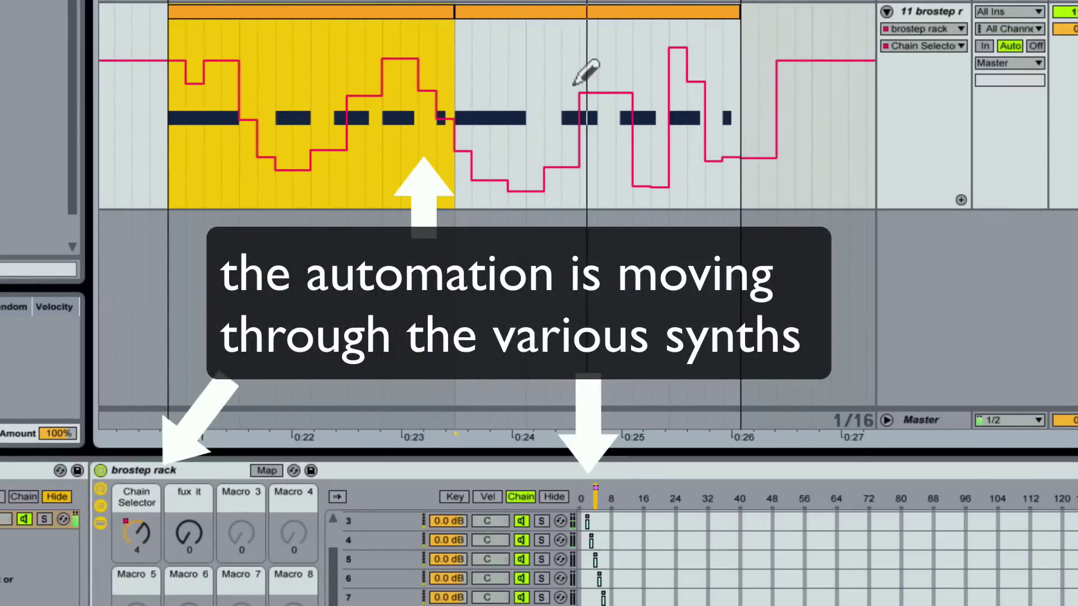
pyautogui.moveTo(544, 59); pyautogui.dragTo(562, 59)
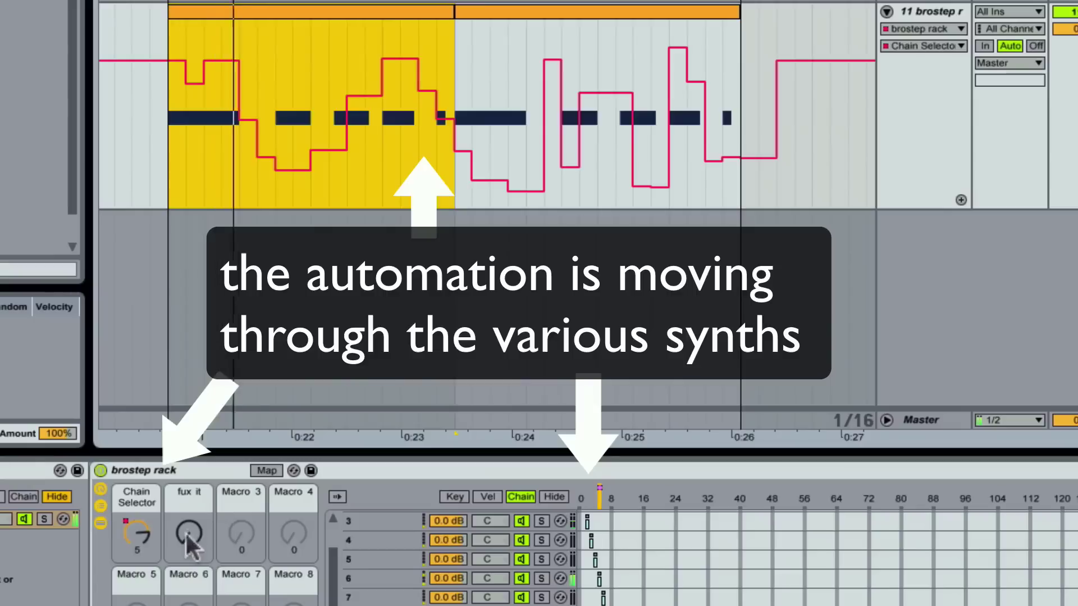
# - Automate the fux it macro across both clips with a curved rise, several peaks and dips, and a jump to maximum at the end
pyautogui.click(187, 532)
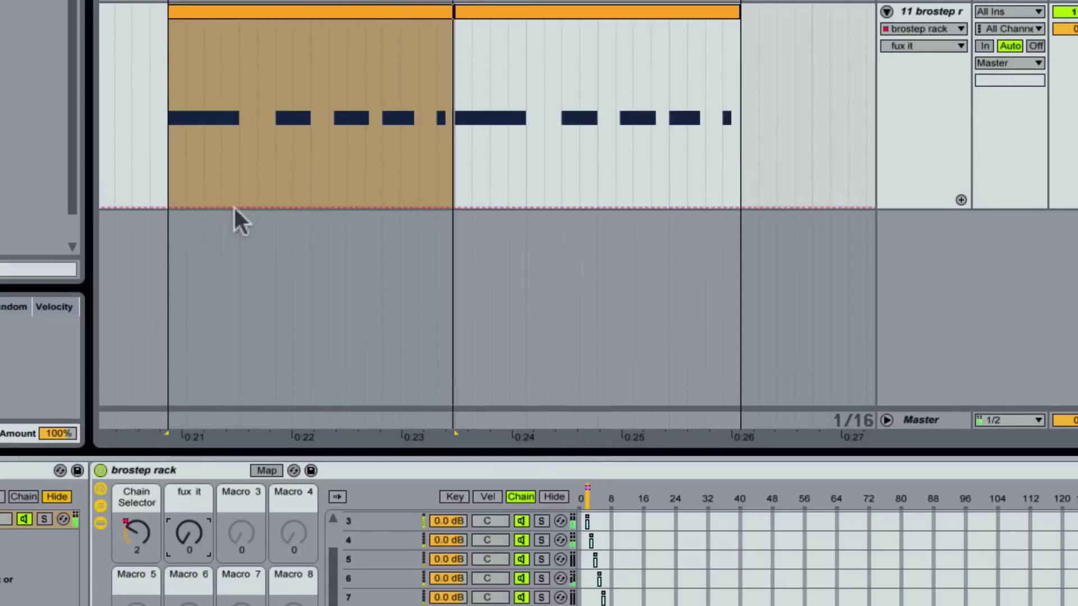
pyautogui.click(178, 207)
pyautogui.moveTo(230, 207); pyautogui.dragTo(515, 72)
pyautogui.moveTo(619, 69); pyautogui.dragTo(622, 195)
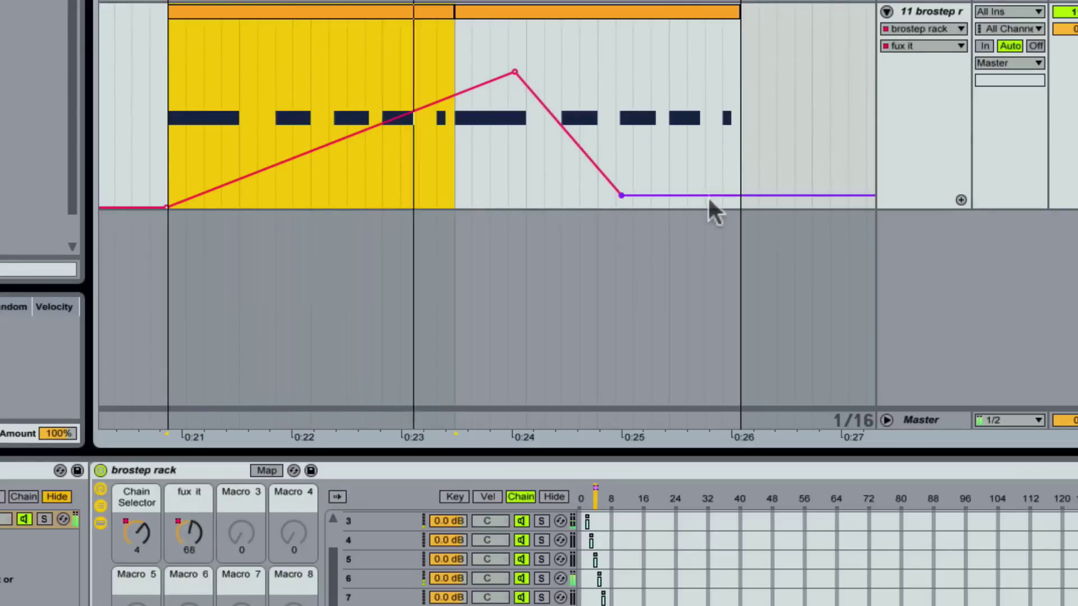
pyautogui.moveTo(709, 195); pyautogui.dragTo(727, 130)
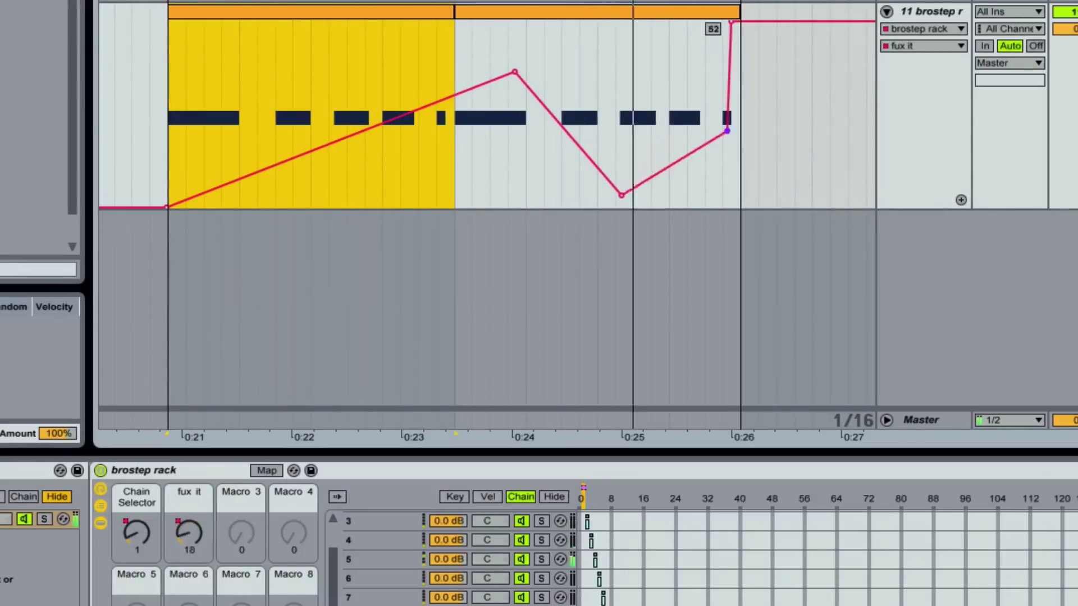
pyautogui.moveTo(663, 169)
pyautogui.mouseDown()
pyautogui.moveTo(663, 93)
pyautogui.moveTo(680, 175)
pyautogui.mouseUp()
pyautogui.moveTo(472, 109); pyautogui.dragTo(471, 132)
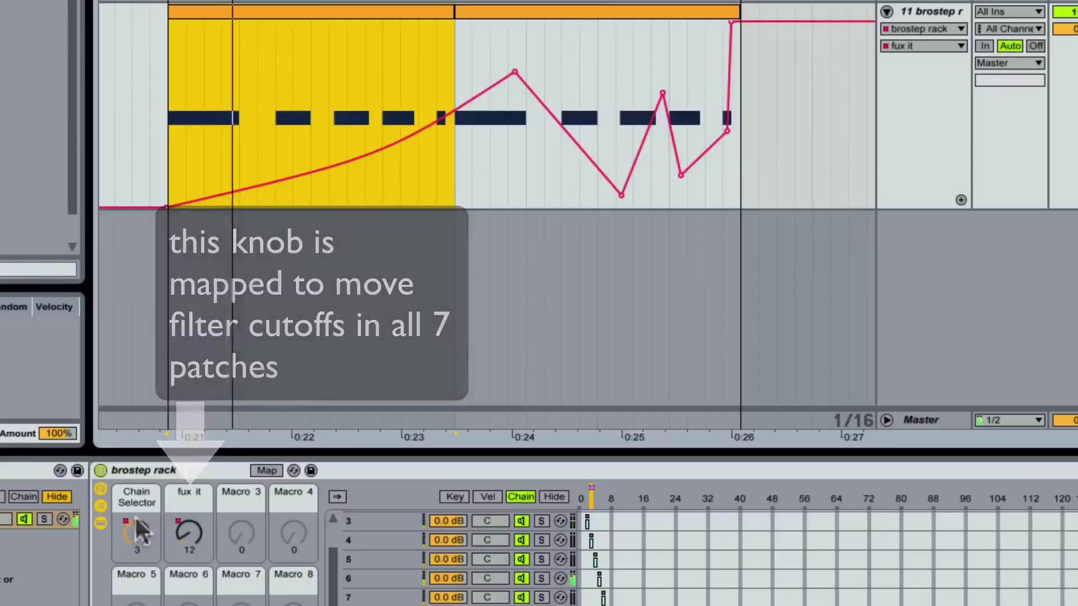
# - Return to the Chain Selector automation and add a short F2 note near the end of the first MIDI clip
pyautogui.click(135, 515)
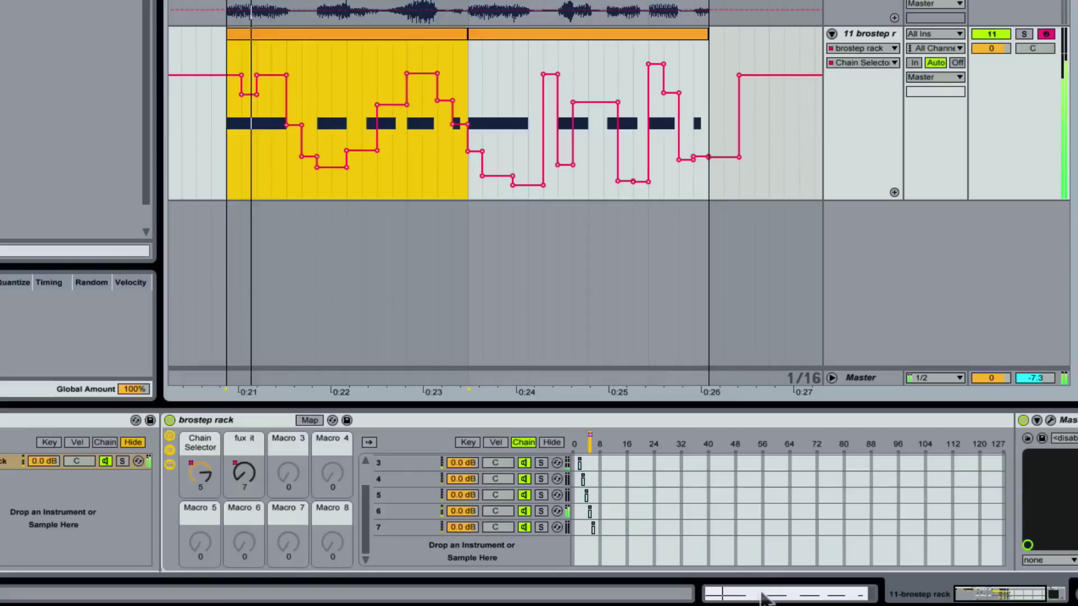
pyautogui.click(762, 595)
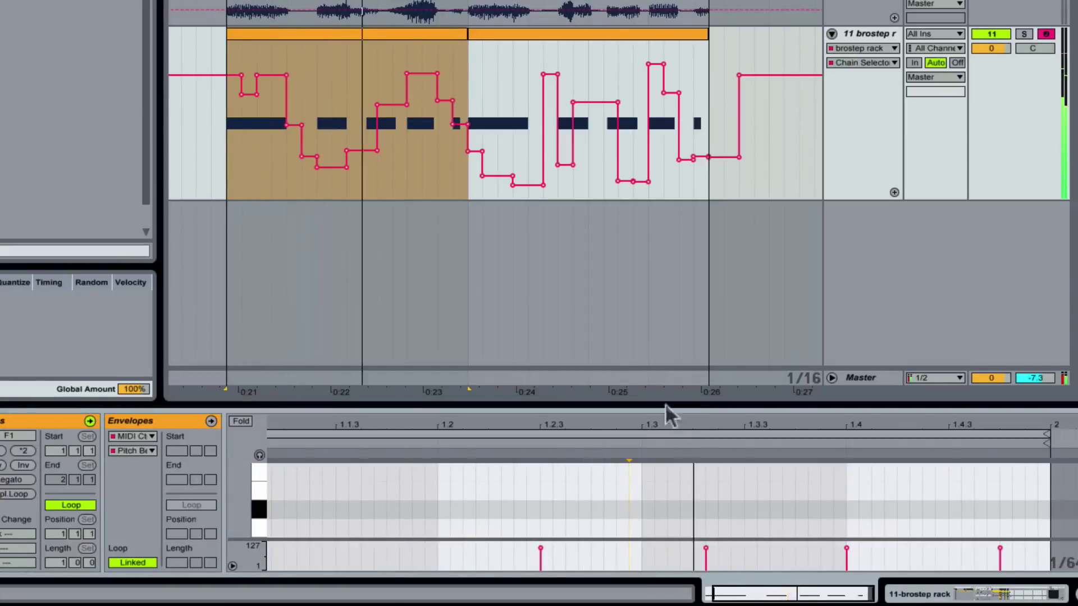
pyautogui.moveTo(658, 402); pyautogui.dragTo(628, 217)
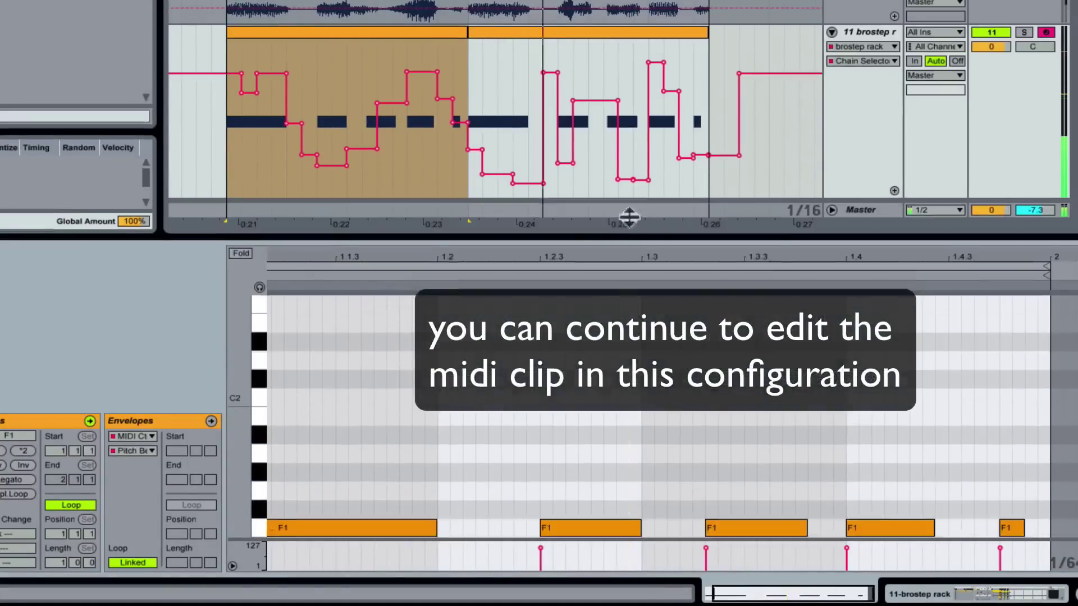
pyautogui.doubleClick(1040, 512)
pyautogui.hotkey('shift', 'Up')
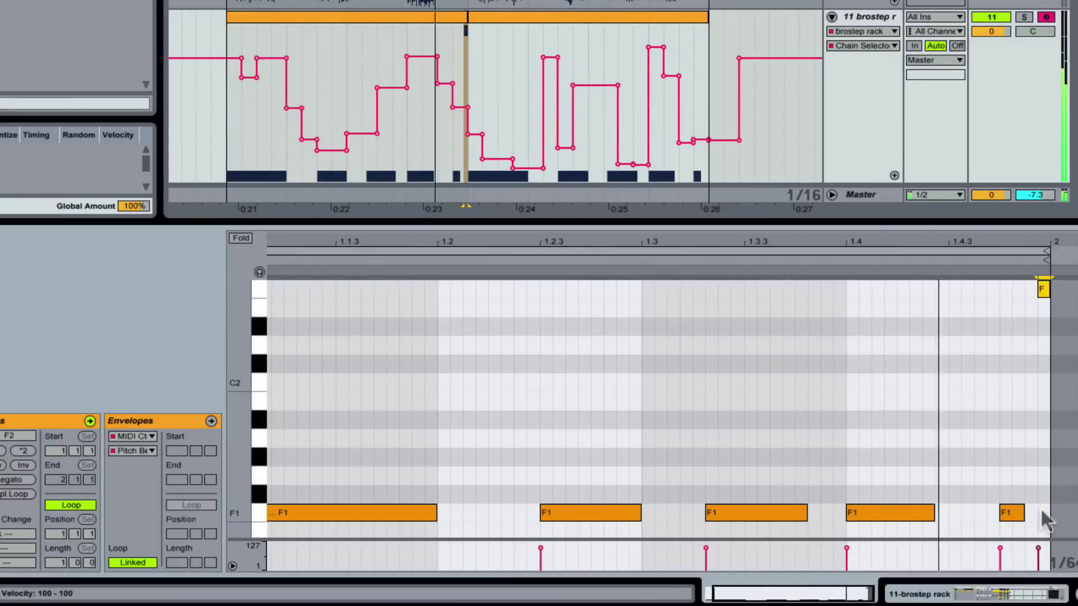
pyautogui.press('Left')
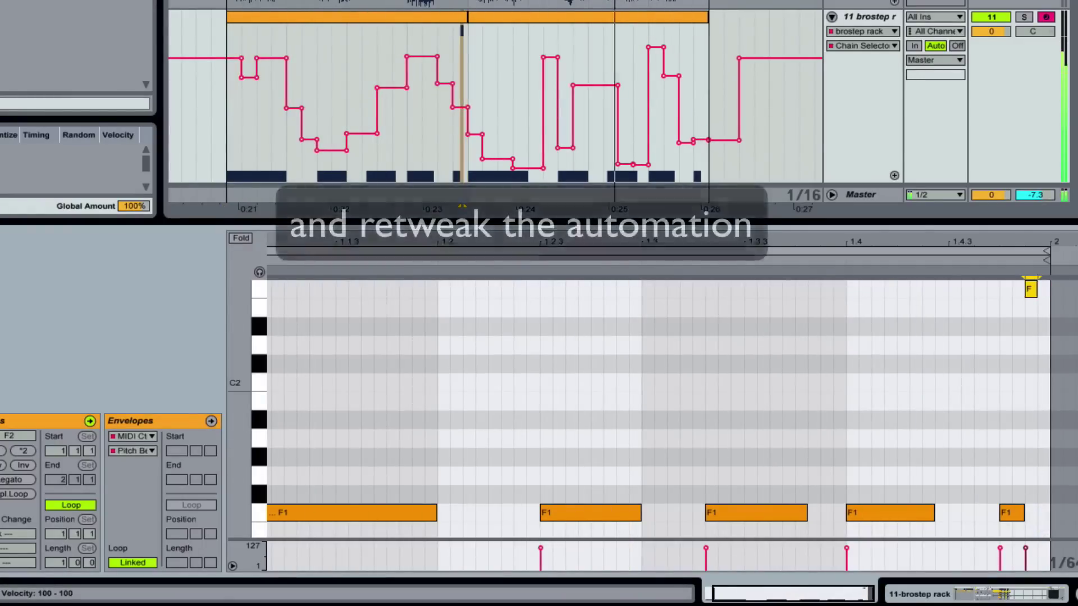
# - Lower the Chain Selector automation at the end of the first clip to 1 and shrink the note editor
pyautogui.moveTo(463, 107); pyautogui.dragTo(467, 156)
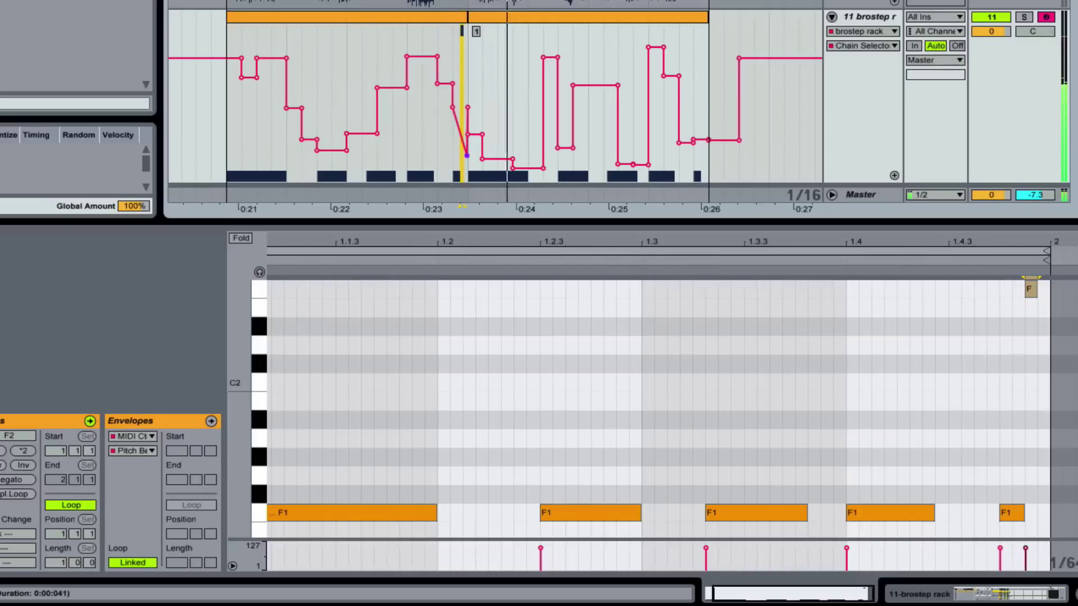
pyautogui.click(446, 17)
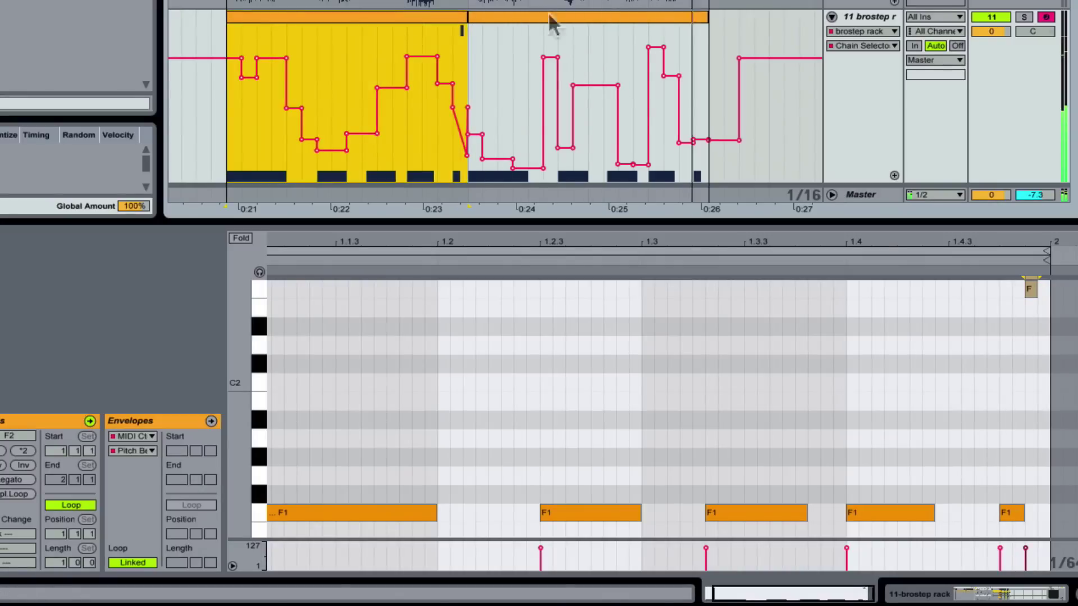
pyautogui.moveTo(844, 222); pyautogui.dragTo(854, 387)
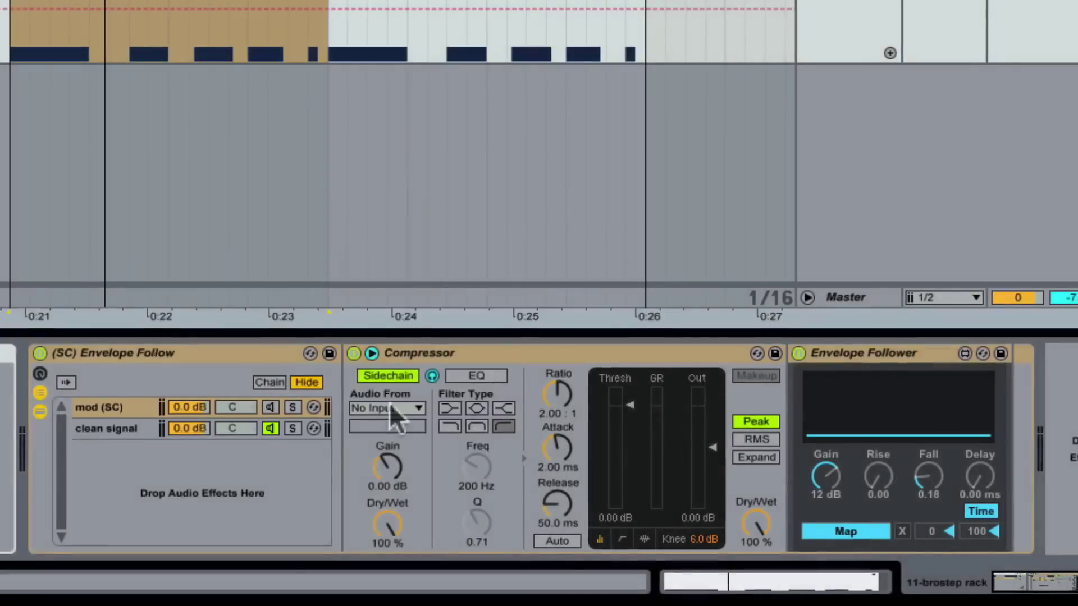
# - Set the Compressor's sidechain source to drums and lower the Envelope Follower's gain to 0.5 dB during playback
pyautogui.click(391, 409)
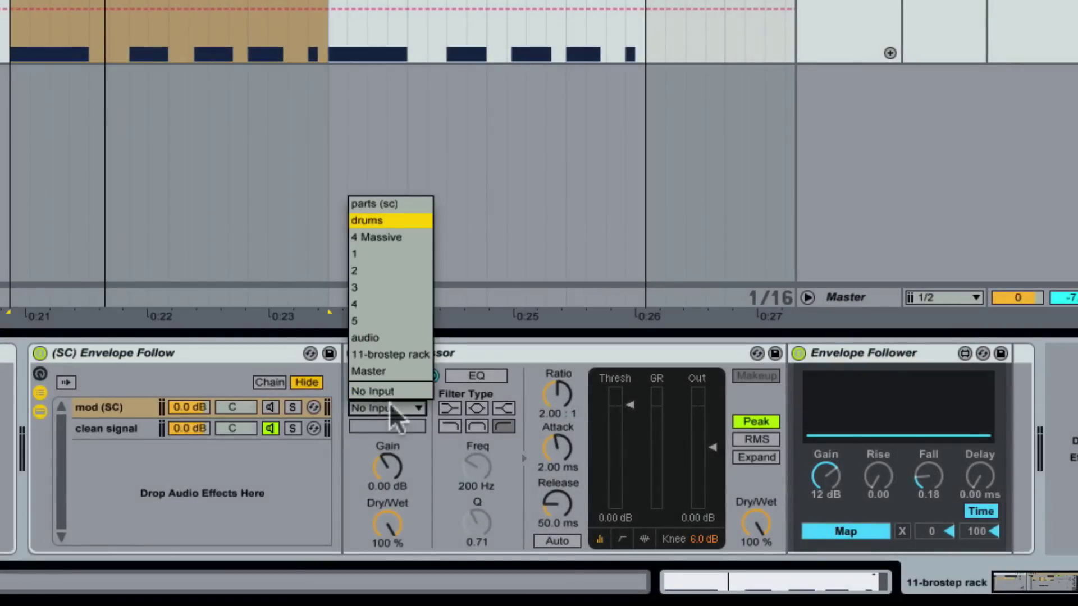
pyautogui.press('Return')
pyautogui.press('space')
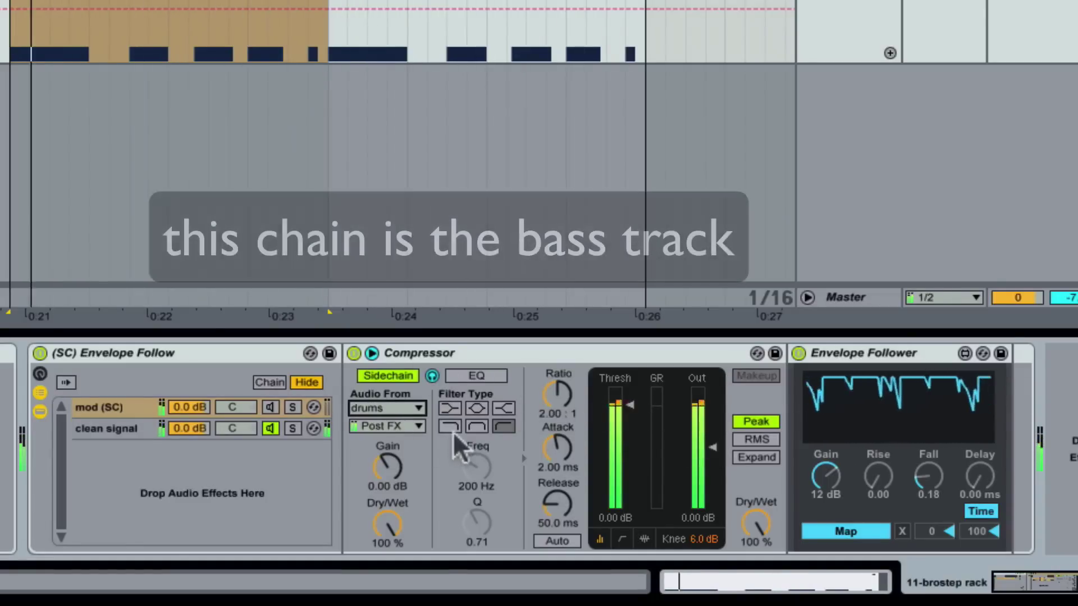
pyautogui.hscroll(1, 525, 449)
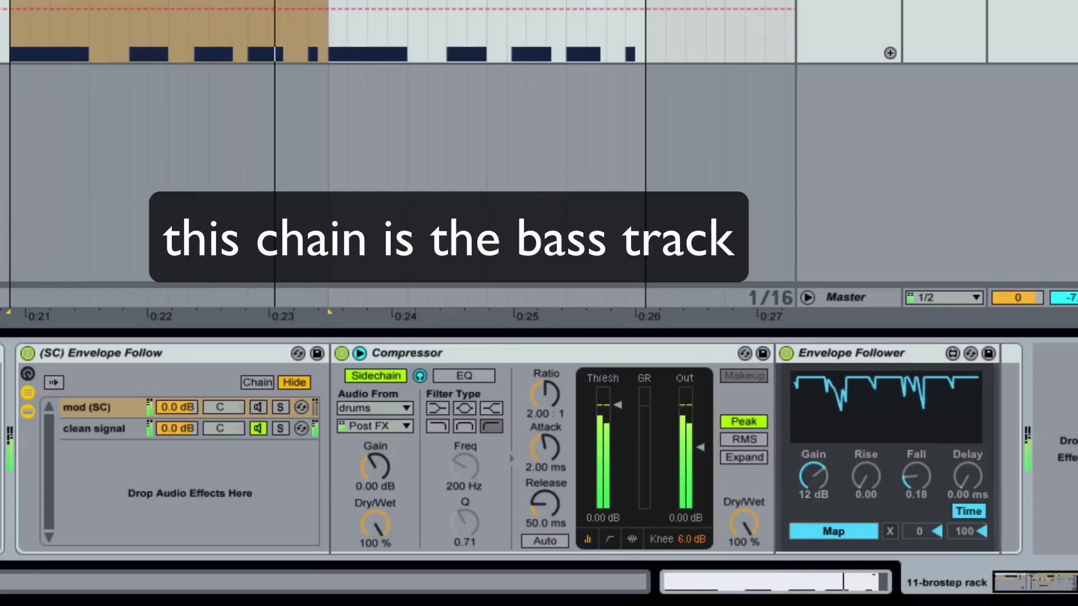
pyautogui.moveTo(814, 477); pyautogui.dragTo(813, 489)
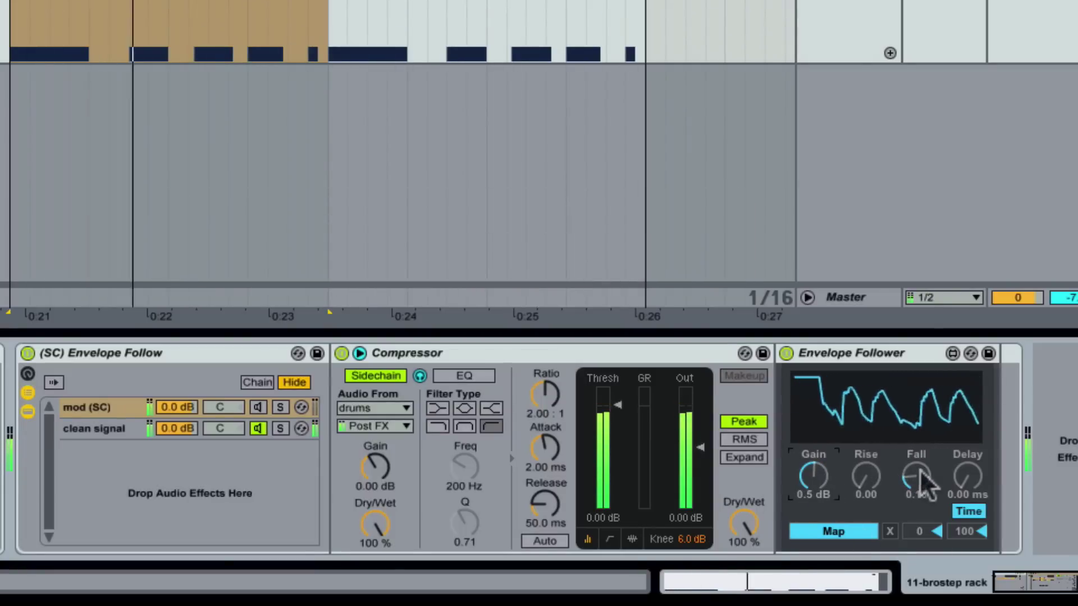
# - Shape the remove lows & EQ curve with a band 2 dip near 98 Hz and a band 4 boost of 4.83 dB at 4.41 kHz
pyautogui.click(128, 428)
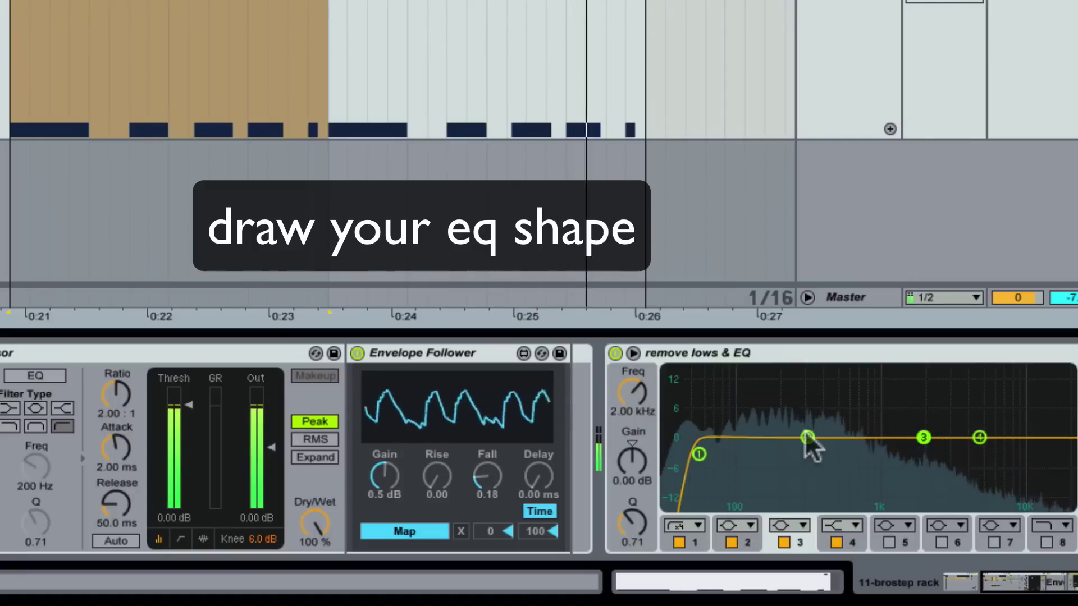
pyautogui.moveTo(807, 438); pyautogui.dragTo(750, 474)
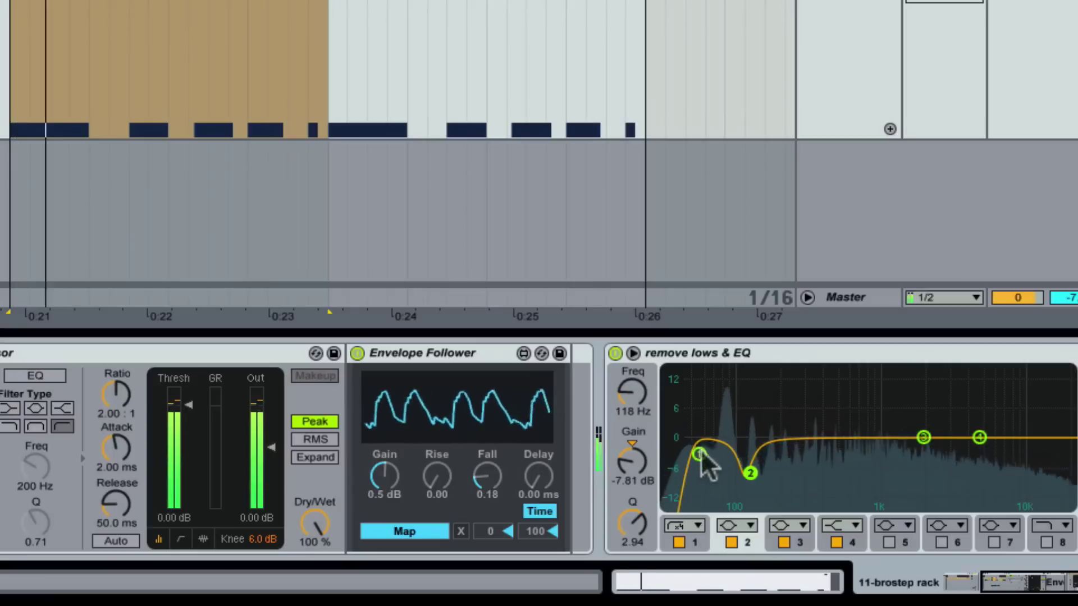
pyautogui.moveTo(750, 473); pyautogui.dragTo(739, 478)
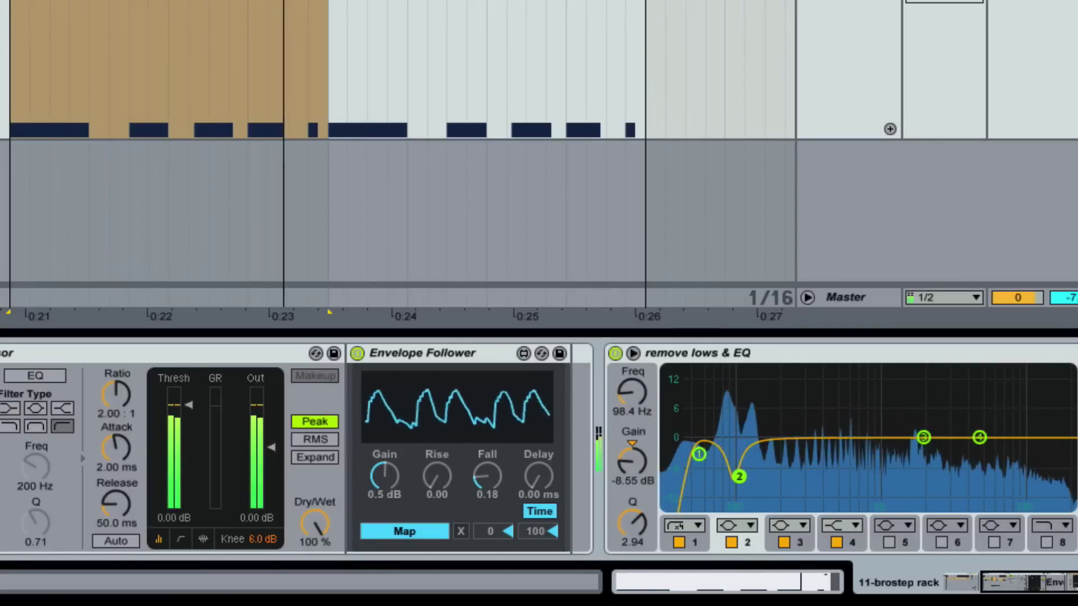
pyautogui.moveTo(979, 437); pyautogui.dragTo(972, 416)
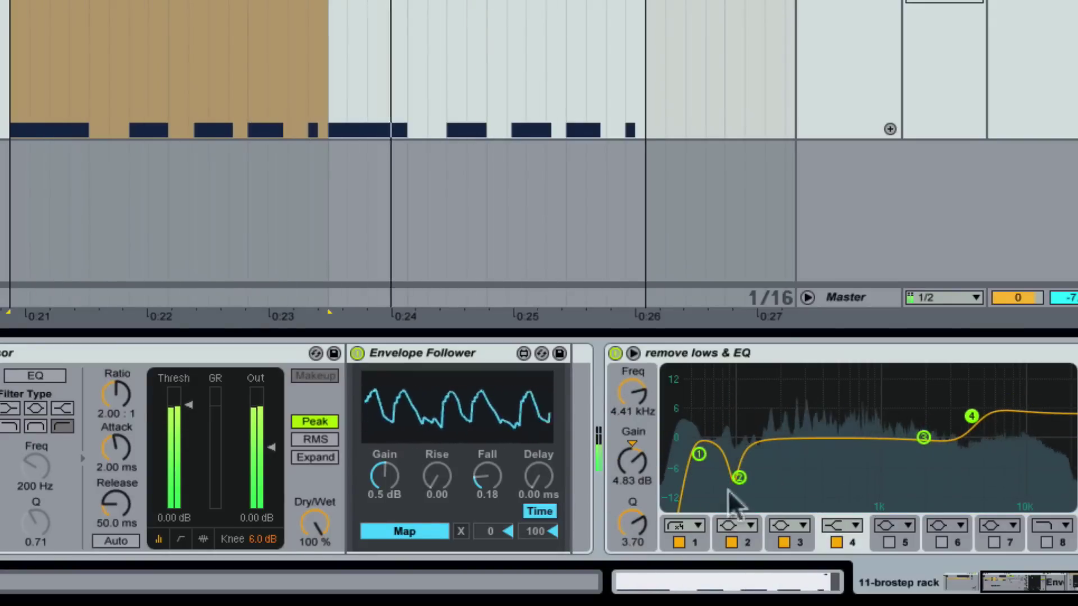
# - Group the remove lows & EQ device into an Audio Effect Rack and show the rack's macro knobs
pyautogui.click(725, 351)
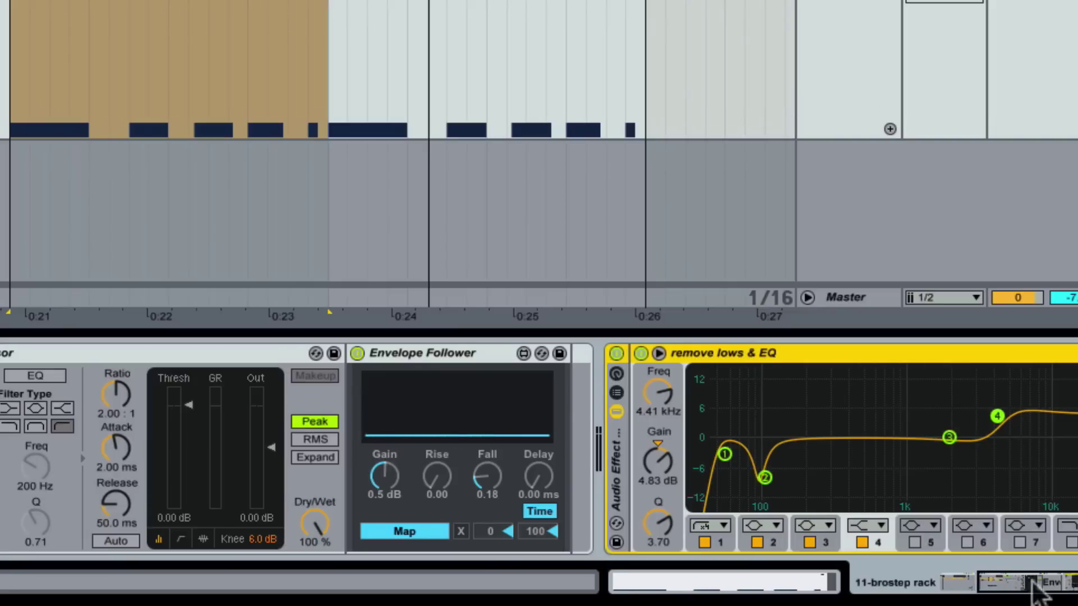
pyautogui.click(454, 393)
pyautogui.click(455, 392)
pyautogui.click(454, 373)
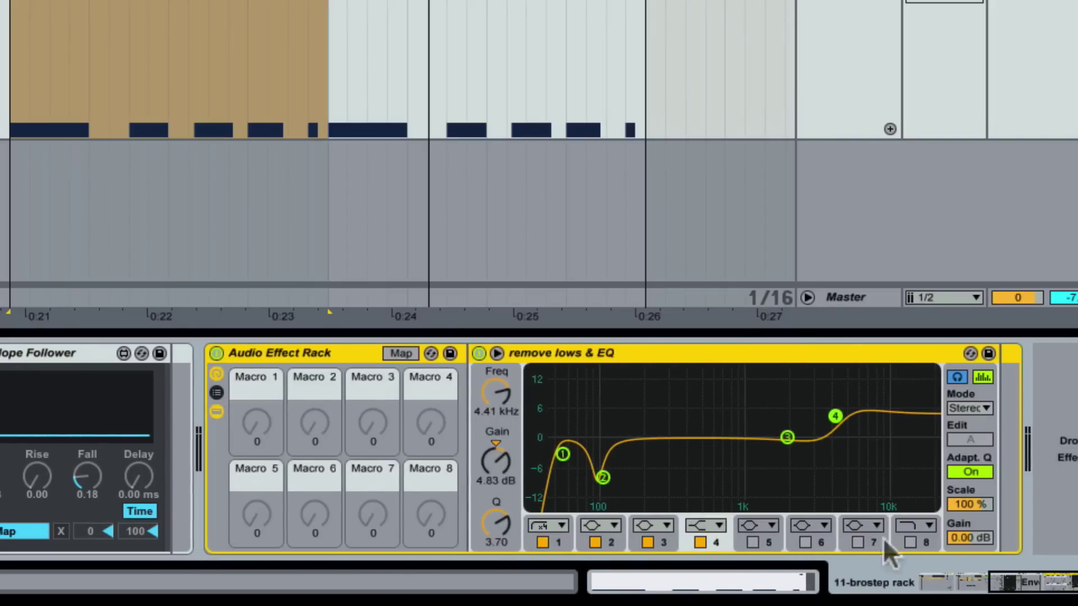
# - Map the gain of EQ band 2 to Macro 1 of the Audio Effect Rack
pyautogui.click(602, 477)
pyautogui.rightClick(488, 466)
pyautogui.click(551, 327)
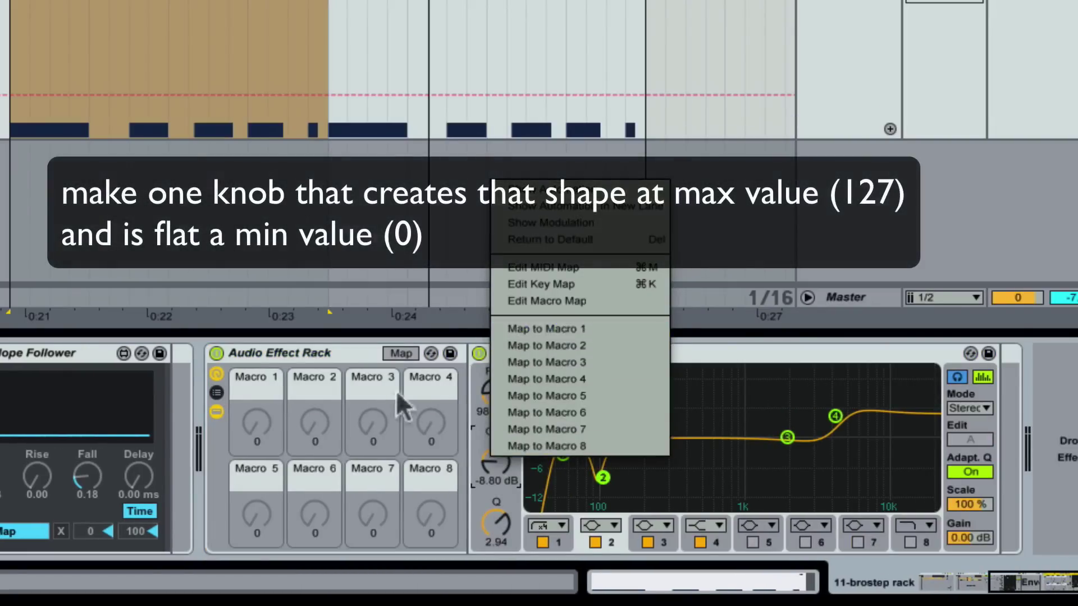
pyautogui.rightClick(494, 462)
pyautogui.click(553, 317)
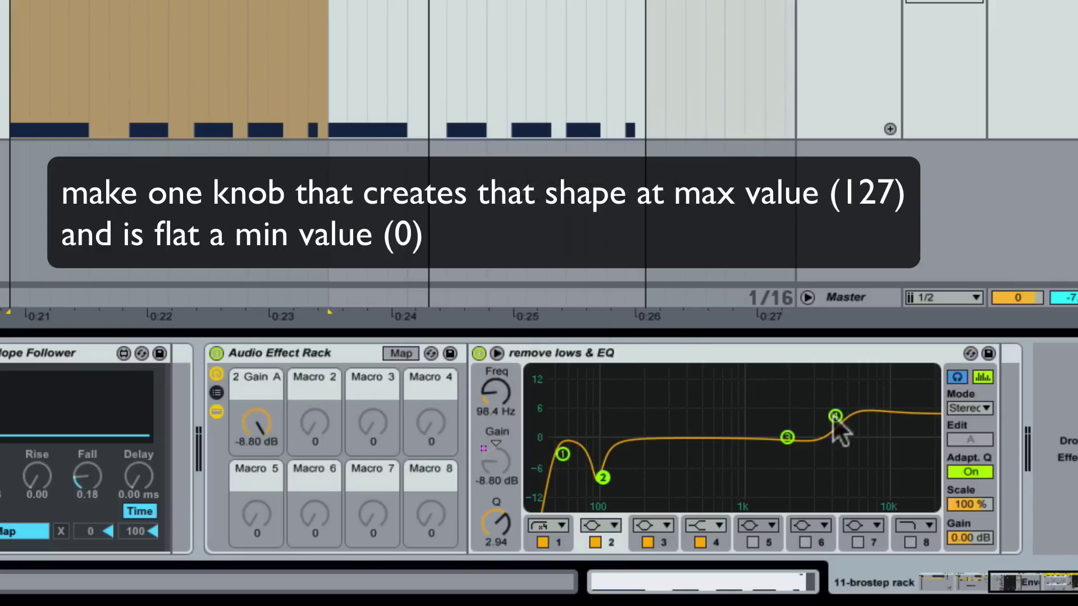
pyautogui.rightClick(499, 394)
pyautogui.click(566, 270)
pyautogui.moveTo(260, 425)
pyautogui.mouseDown()
pyautogui.moveTo(261, 505)
pyautogui.moveTo(261, 425)
pyautogui.mouseUp()
# - Edit Macro 1's mappings so EQ band 2's gain ranges from 0 dB to -8.80 dB, removing the band 4 frequency mapping
pyautogui.click(401, 353)
pyautogui.click(612, 99)
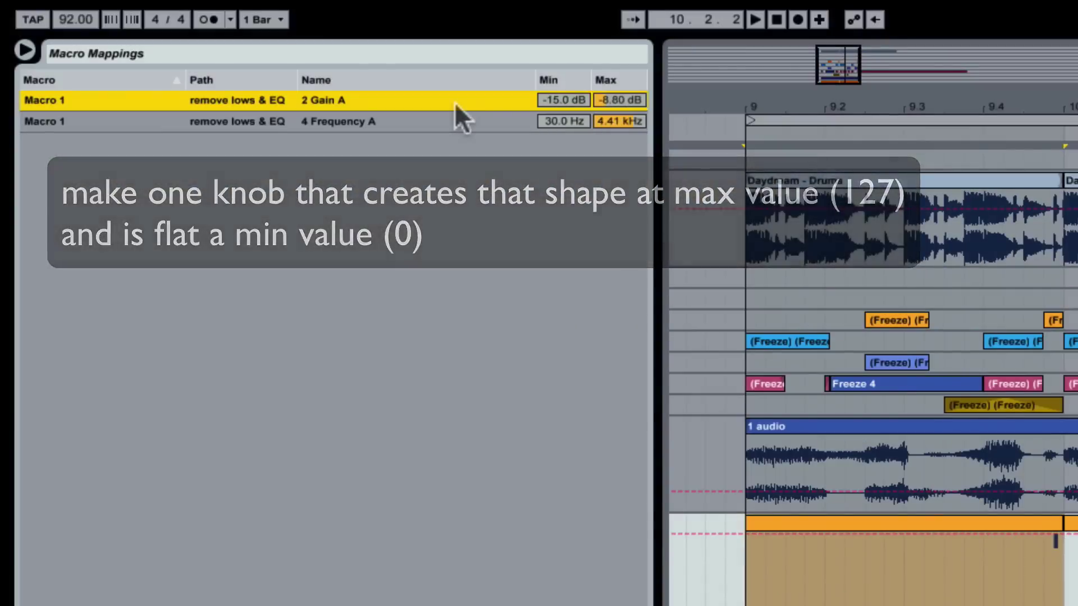
pyautogui.click(555, 121)
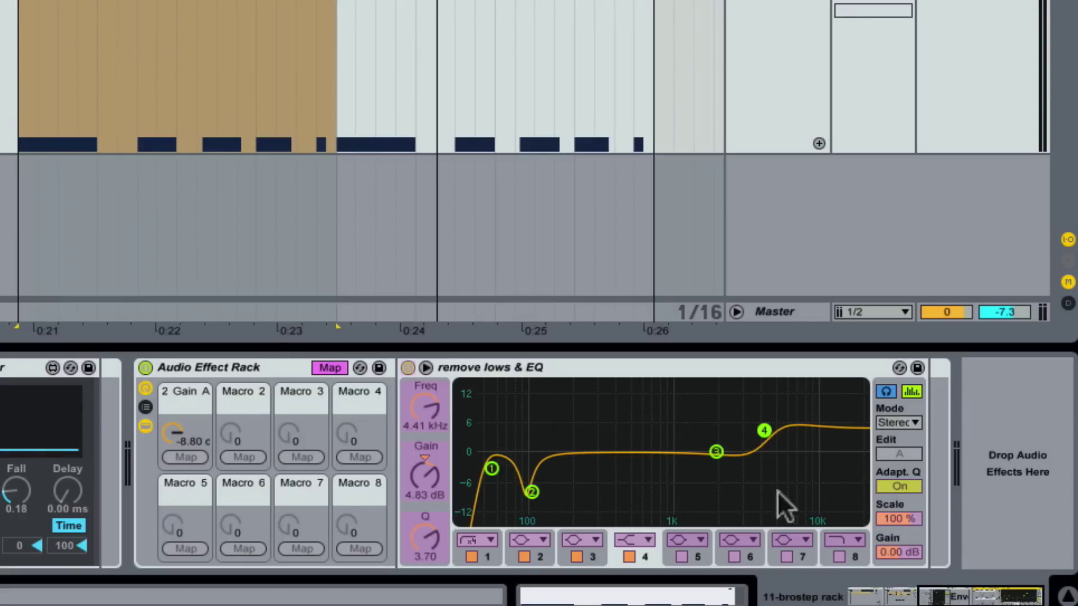
# - Map EQ band 4's gain to Macro 1, turn the macro down to 0, and play it modulated by the Envelope Follower
pyautogui.rightClick(419, 476)
pyautogui.click(477, 339)
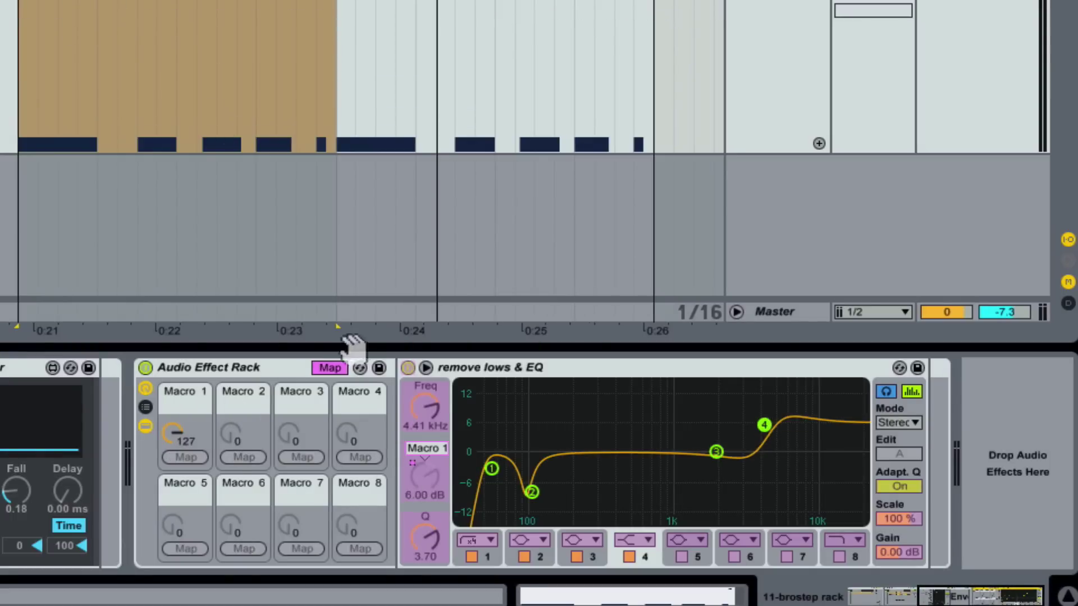
pyautogui.click(330, 367)
pyautogui.moveTo(174, 433); pyautogui.dragTo(174, 466)
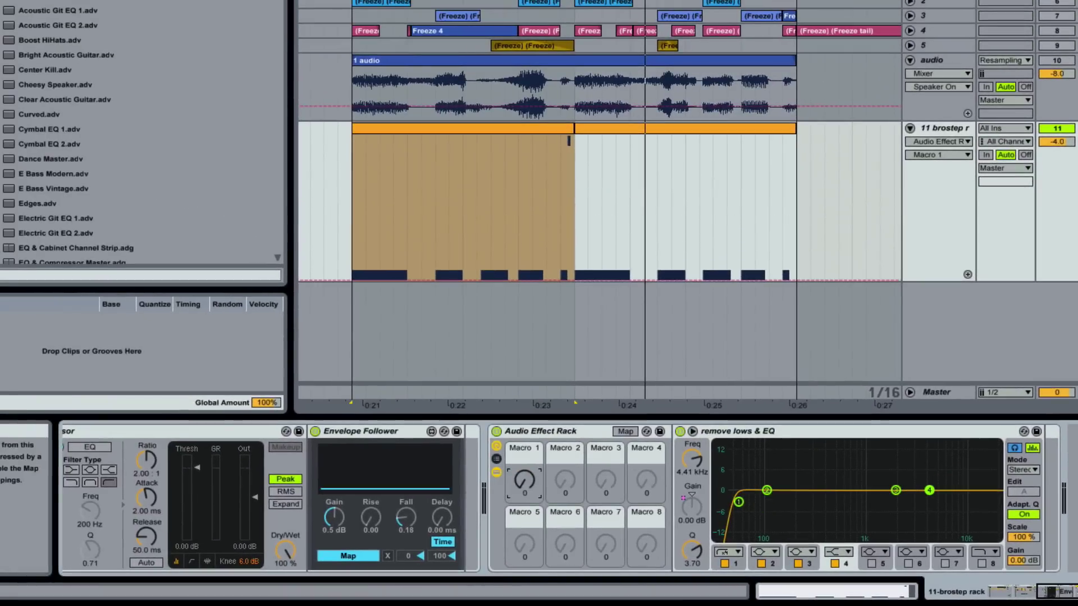
pyautogui.press('space')
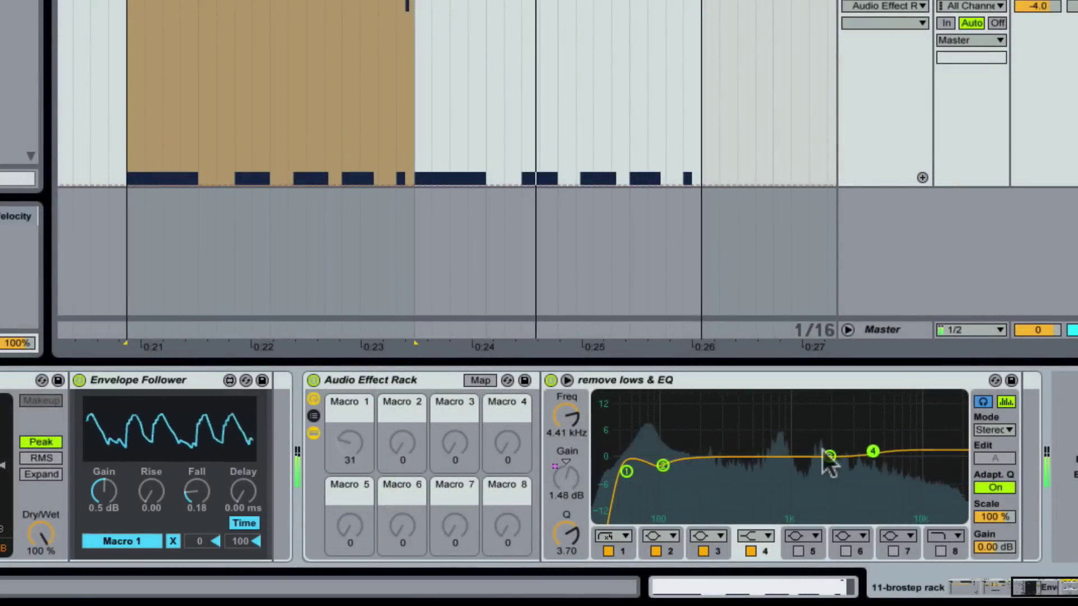
# - Boost EQ band 3 by 9.55 dB at 519 Hz, map its gain to Macro 1, and set its Q to 1.64
pyautogui.moveTo(830, 458); pyautogui.dragTo(773, 427)
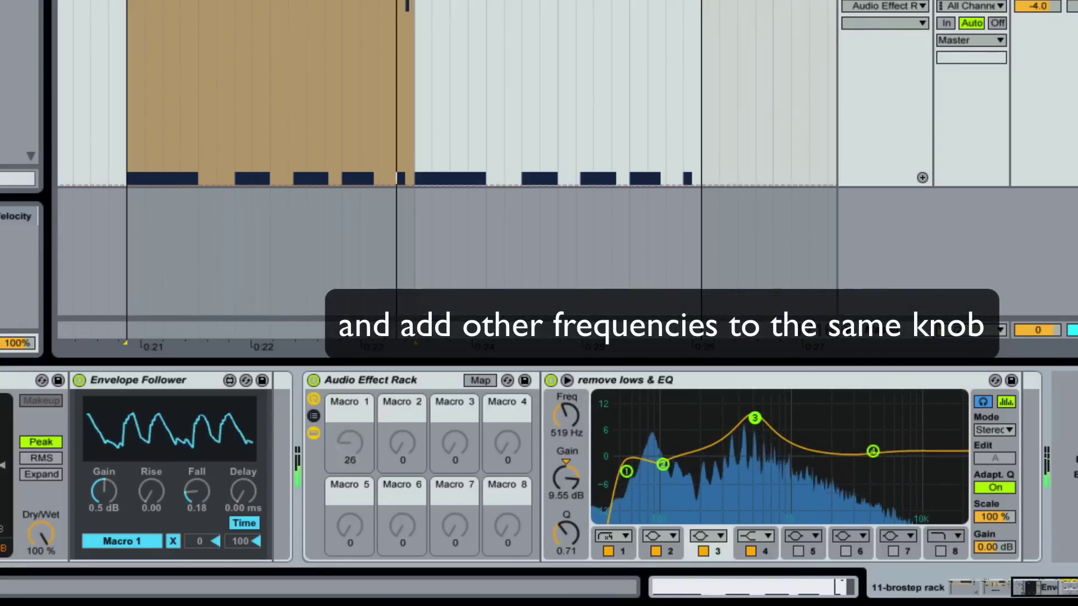
pyautogui.rightClick(568, 476)
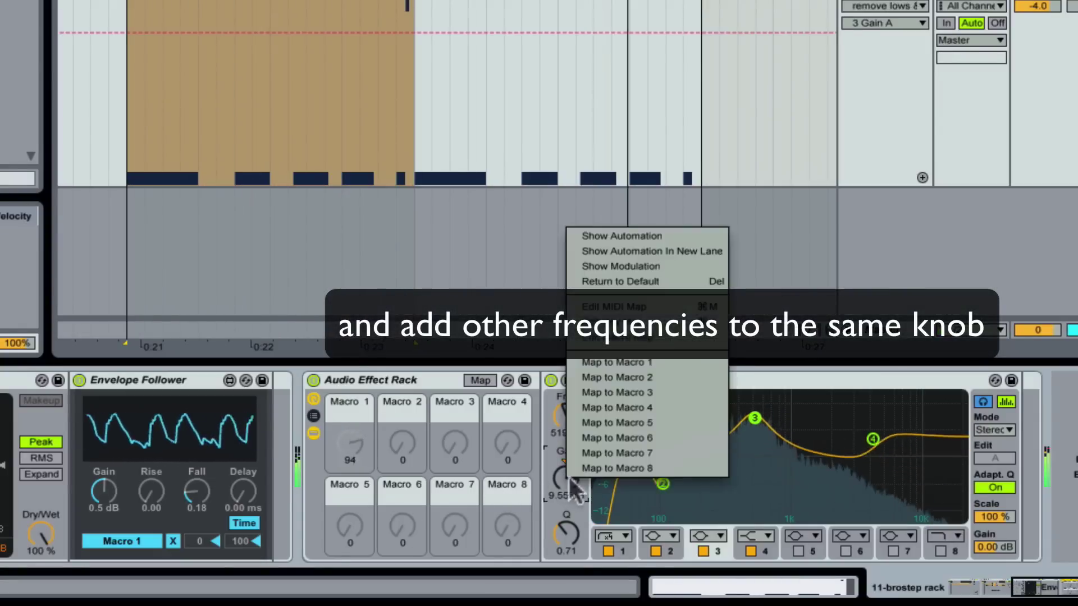
pyautogui.click(663, 362)
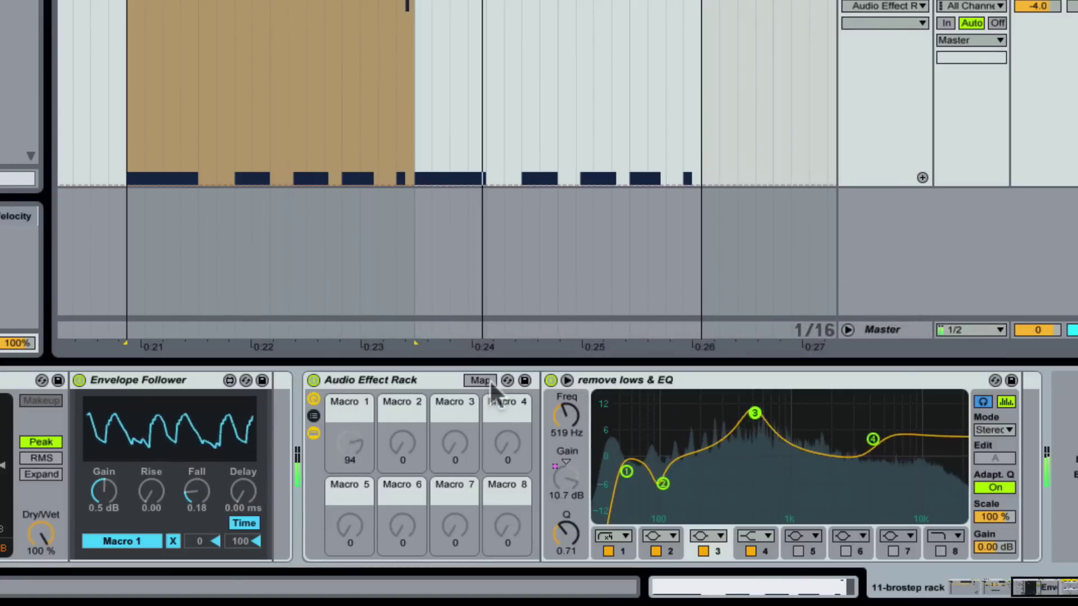
pyautogui.moveTo(564, 537); pyautogui.dragTo(564, 514)
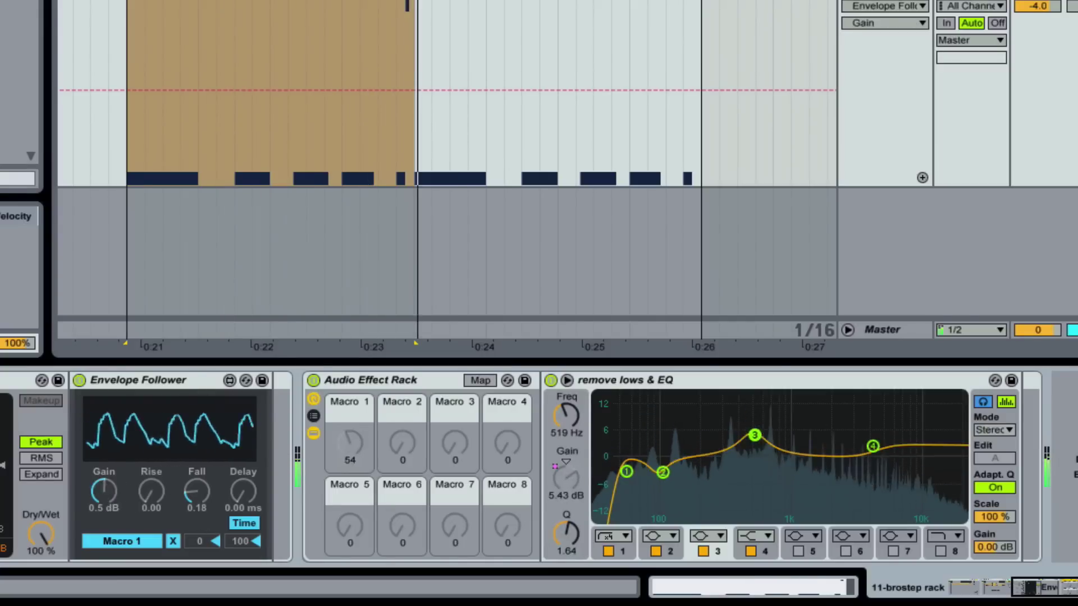
# - Set the Envelope Follower's gain to 4.4 dB and its fall to 0.00 during playback
pyautogui.moveTo(109, 492); pyautogui.dragTo(111, 498)
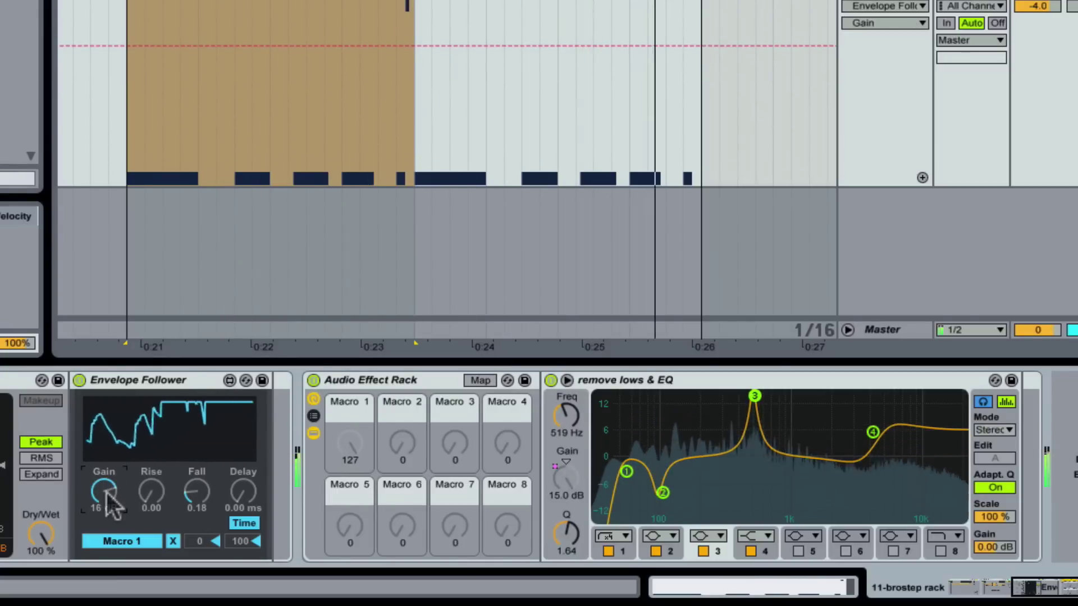
pyautogui.moveTo(107, 493); pyautogui.dragTo(107, 511)
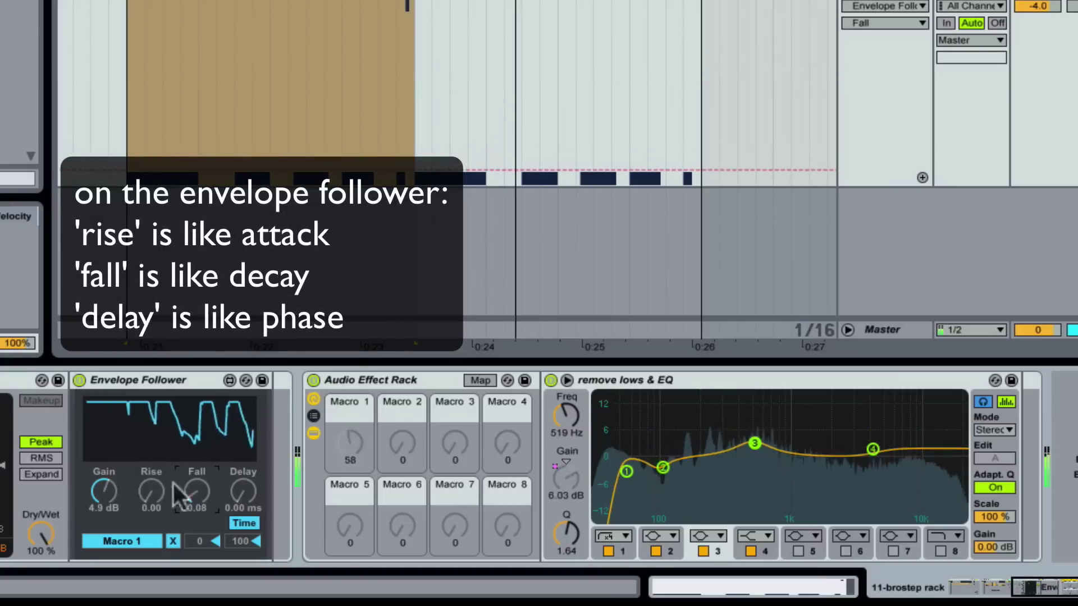
pyautogui.moveTo(198, 490); pyautogui.dragTo(197, 498)
pyautogui.moveTo(94, 493); pyautogui.dragTo(112, 494)
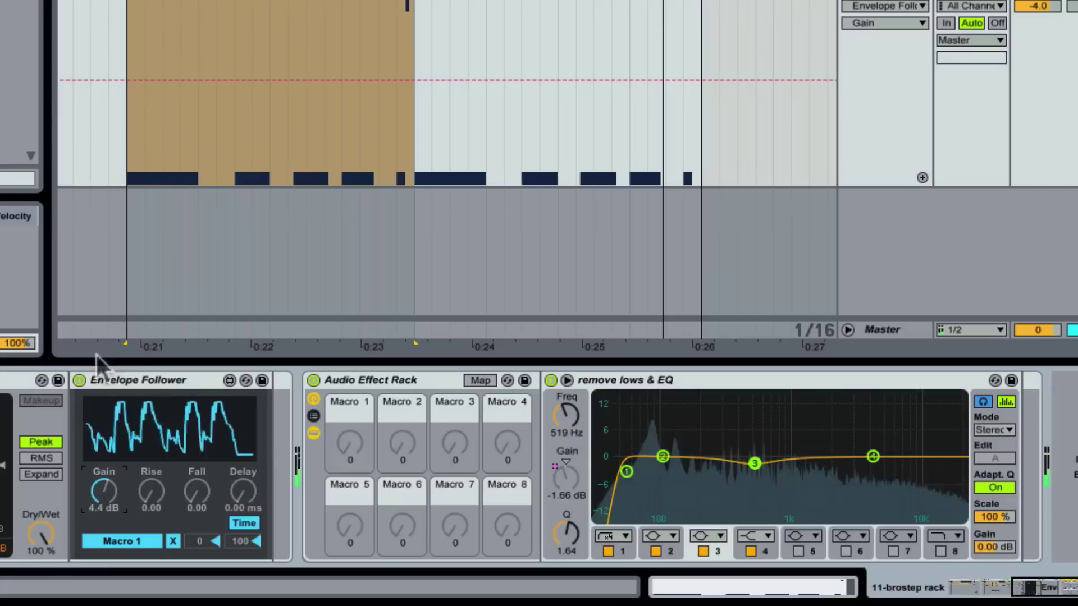
# - Duplicate the Envelope Follower, leave the copy unmapped, and briefly play the loop to check both followers
pyautogui.click(147, 378)
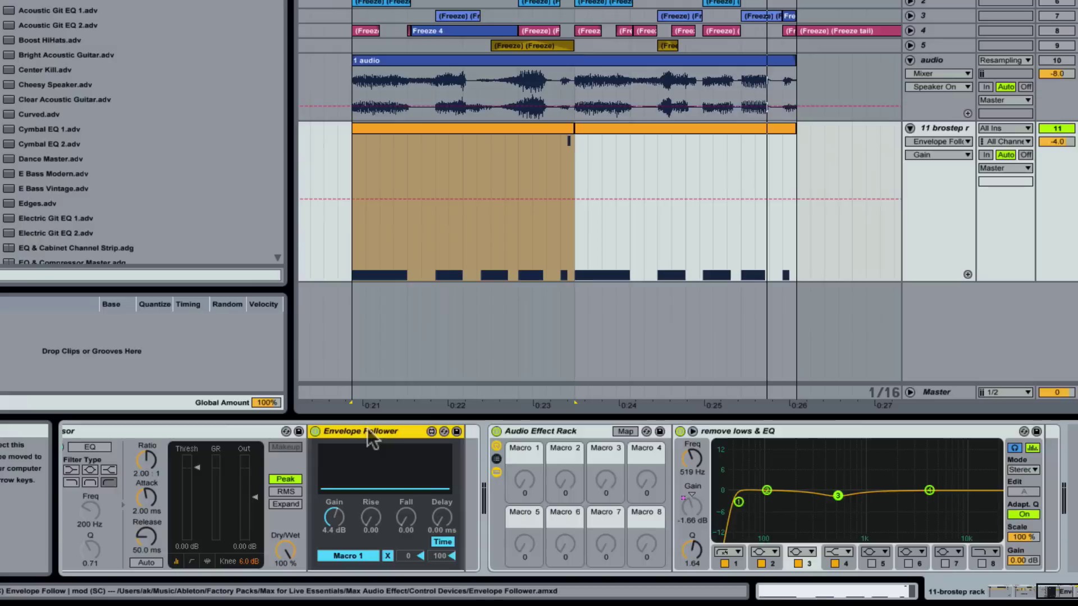
pyautogui.hotkey('ctrl', 'd')
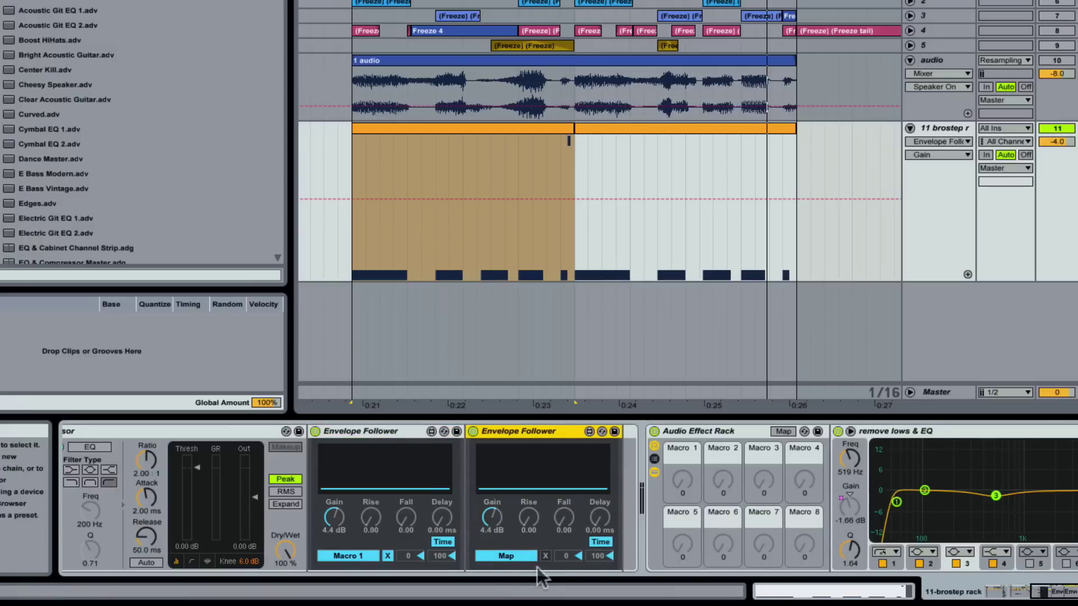
pyautogui.click(545, 555)
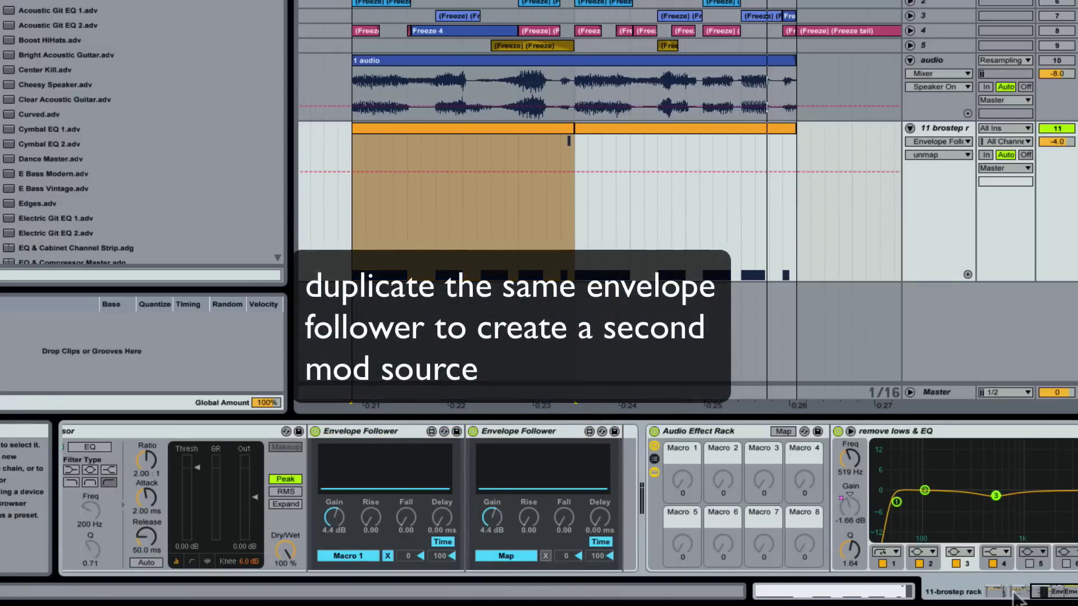
pyautogui.click(1069, 594)
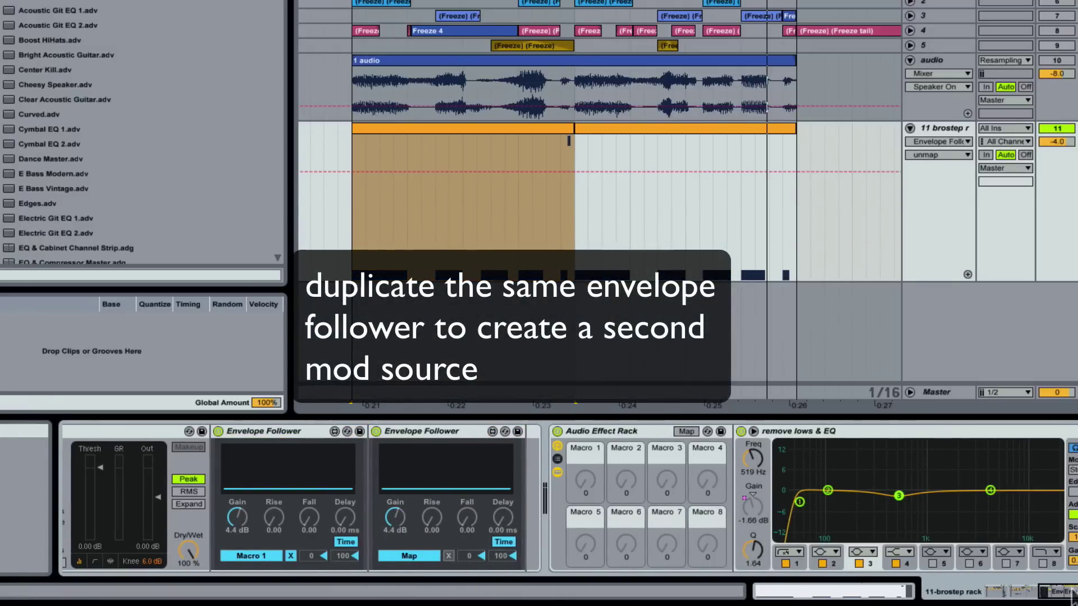
pyautogui.press('space')
pyautogui.press('space')
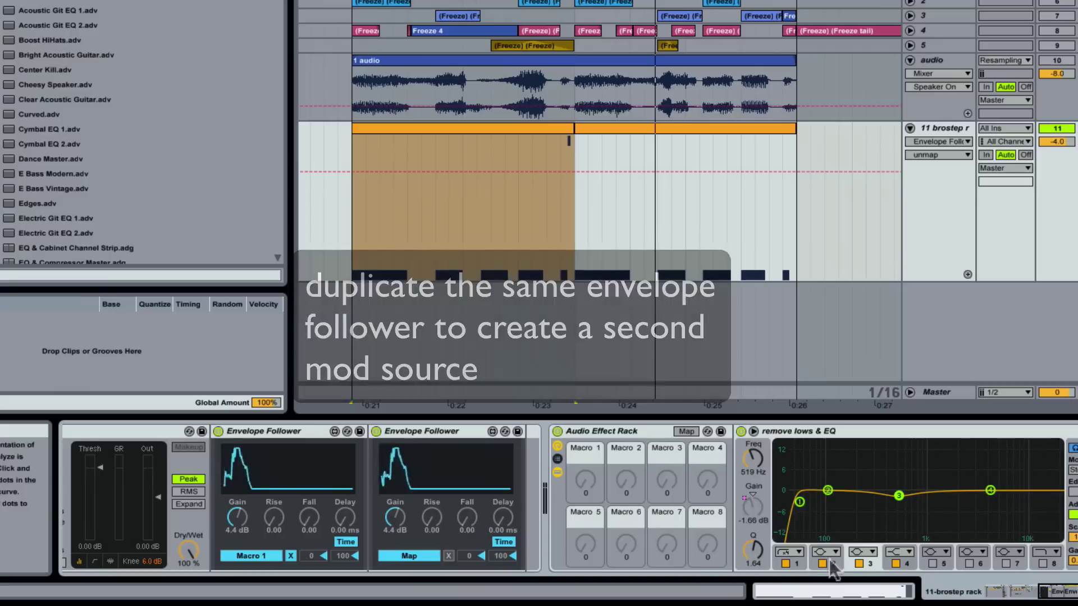
# - Map EQ band 3's frequency to Macro 2 and play the loop with the duplicated Envelope Follower modulating that macro
pyautogui.rightClick(750, 456)
pyautogui.click(783, 317)
pyautogui.press('space')
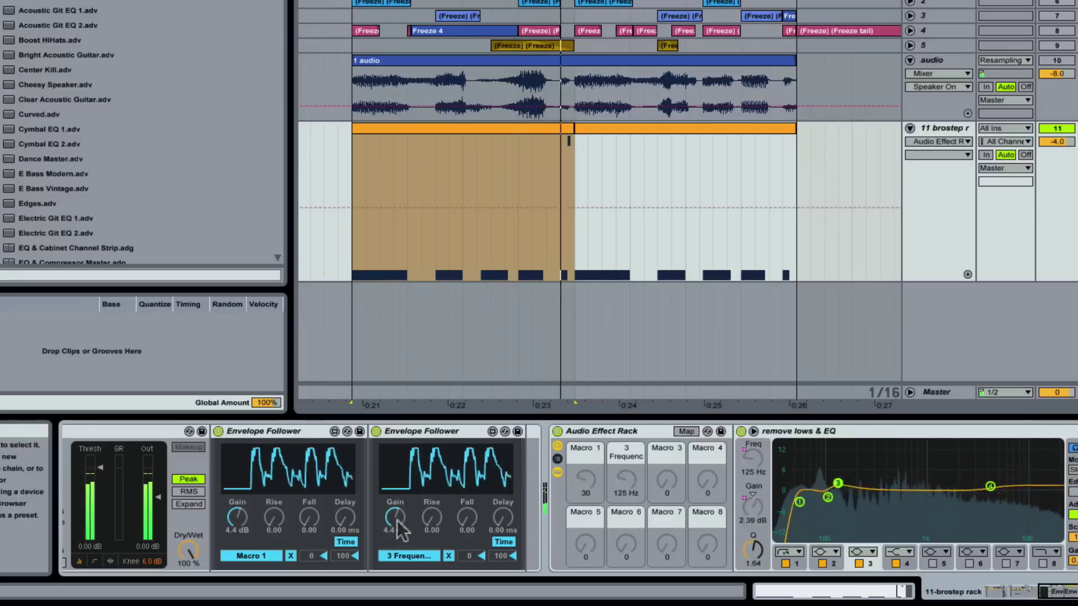
# - Lower the second Envelope Follower's gain to about -5.4 dB, set its rise to 0.03, and fine-tune the gain
pyautogui.moveTo(401, 522); pyautogui.dragTo(401, 553)
pyautogui.moveTo(431, 517); pyautogui.dragTo(431, 515)
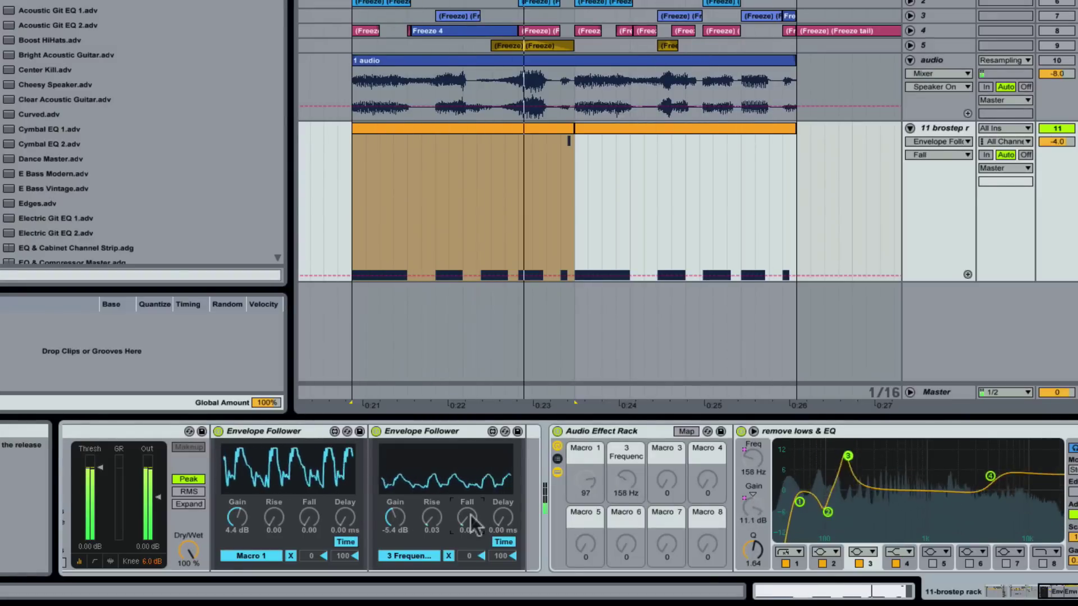
pyautogui.moveTo(393, 521); pyautogui.dragTo(393, 516)
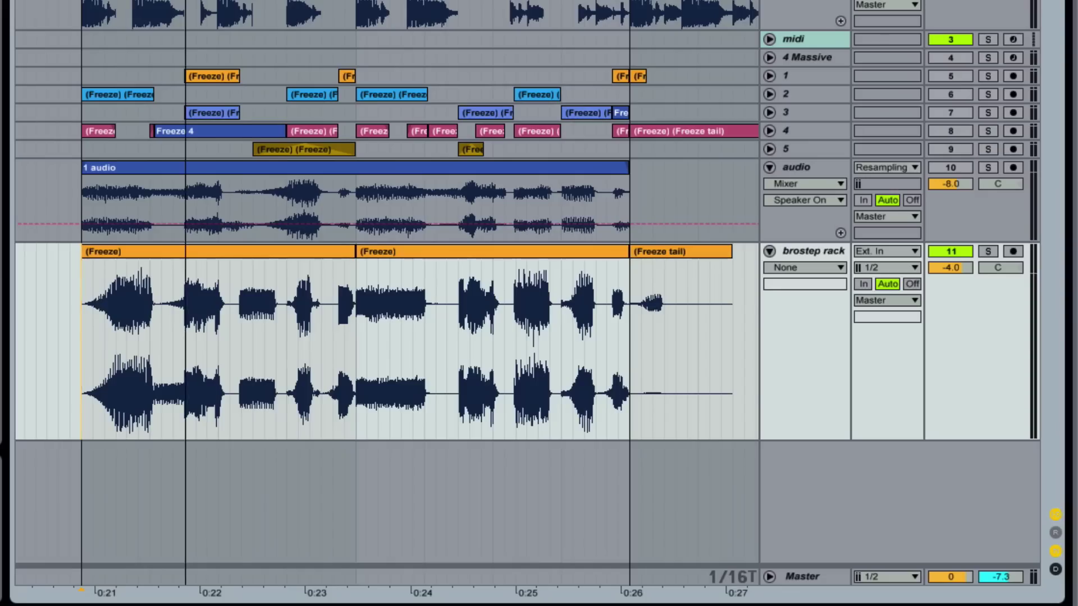
# - Split the frozen brostep rack audio into consecutive 1/16-triplet slices through the end of the loop
pyautogui.press('+')
pyautogui.press('+')
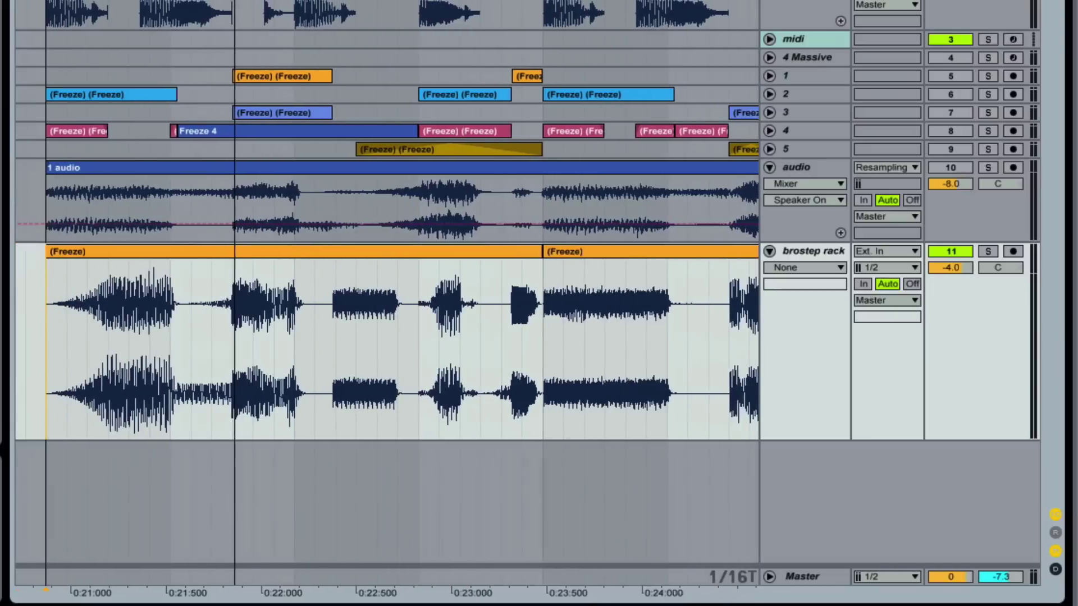
pyautogui.press('Right')
pyautogui.press('super+e')
pyautogui.press('Right')
pyautogui.press('super+e')
pyautogui.press('Right')
pyautogui.press('super+e')
pyautogui.press('Right')
pyautogui.press('super+e')
pyautogui.press('Right')
pyautogui.press('super+e')
pyautogui.press('Right')
pyautogui.press('super+e')
pyautogui.press('Right')
pyautogui.press('super+e')
pyautogui.press('Right')
pyautogui.press('super+e')
pyautogui.press('Right')
pyautogui.press('super+e')
pyautogui.press('Right')
pyautogui.press('super+e')
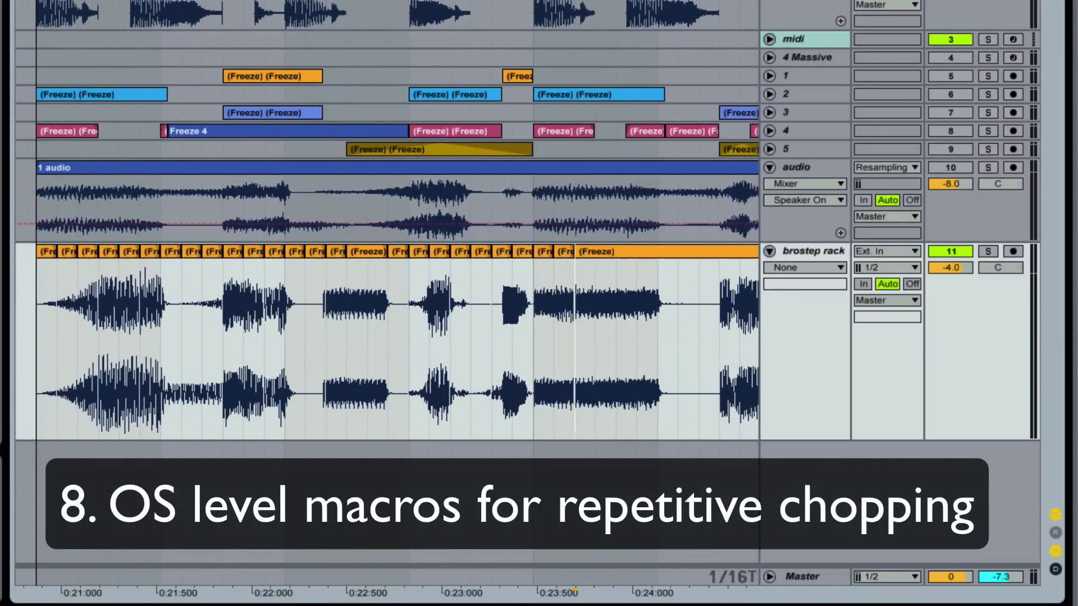
pyautogui.press('Right')
pyautogui.press('super+e')
pyautogui.press('Right')
pyautogui.press('super+e')
pyautogui.press('Right')
pyautogui.press('super+e')
pyautogui.press('Right')
pyautogui.press('super+e')
pyautogui.press('Right')
pyautogui.press('super+e')
pyautogui.press('Right')
pyautogui.press('super+e')
pyautogui.press('Right')
pyautogui.press('super+e')
pyautogui.press('Right')
pyautogui.press('super+e')
pyautogui.press('Right')
pyautogui.press('super+e')
pyautogui.press('Right')
pyautogui.press('super+e')
pyautogui.press('Right')
pyautogui.press('super+e')
pyautogui.press('Right')
pyautogui.press('super+e')
pyautogui.press('Right')
pyautogui.press('super+e')
pyautogui.press('Right')
pyautogui.press('super+e')
pyautogui.press('Right')
pyautogui.press('super+e')
pyautogui.press('Right')
pyautogui.press('super+e')
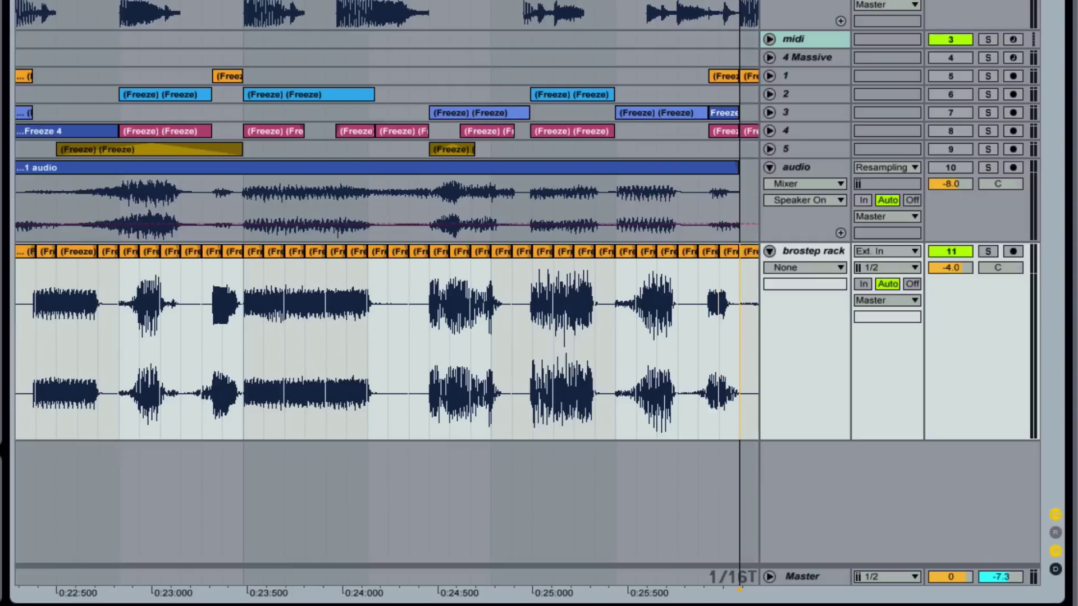
# - Split the clip on the audio track into consecutive 1/8-triplet slices across the loop
pyautogui.press('-')
pyautogui.press('-')
pyautogui.click(99, 193)
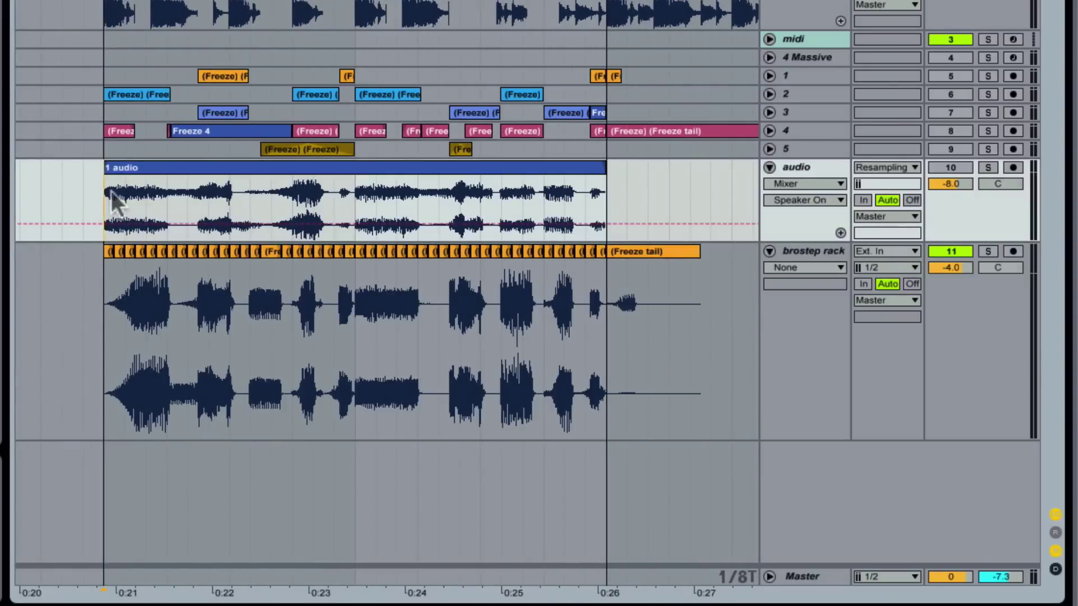
pyautogui.press('Right')
pyautogui.press('super+e')
pyautogui.press('Right')
pyautogui.press('super+e')
pyautogui.press('Right')
pyautogui.press('super+e')
pyautogui.press('Right')
pyautogui.press('super+e')
pyautogui.press('Right')
pyautogui.press('super+e')
pyautogui.press('Right')
pyautogui.press('super+e')
pyautogui.press('Right')
pyautogui.press('super+e')
pyautogui.press('Right')
pyautogui.press('super+e')
pyautogui.press('Right')
pyautogui.press('super+e')
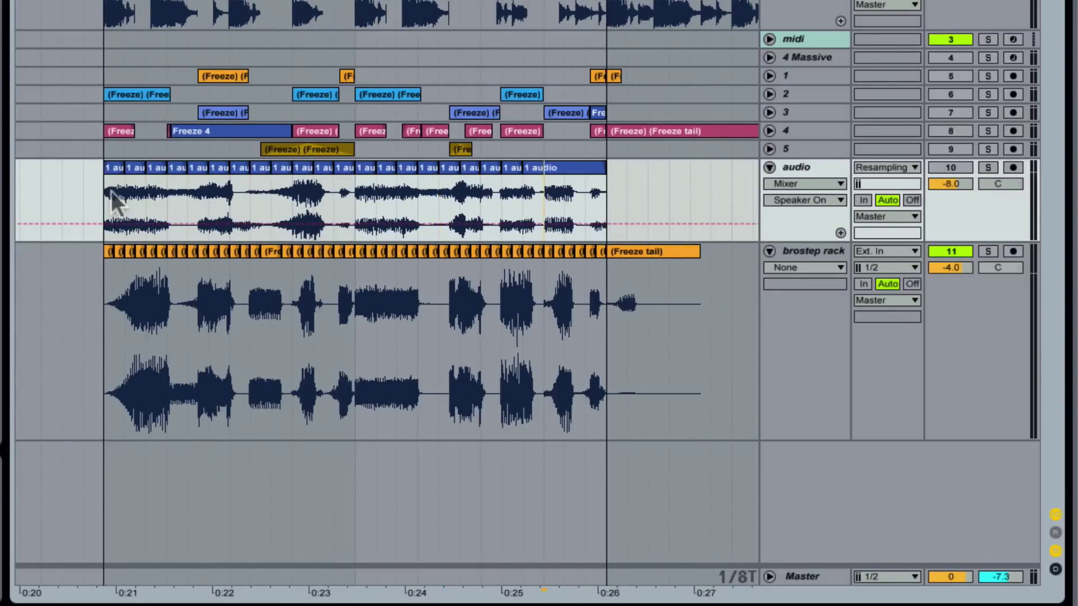
# - Delete selected slices from the audio and brostep rack tracks, starting at the loop's beginning, to create rhythmic gaps
pyautogui.hscroll(1, 112, 252)
pyautogui.click(112, 251)
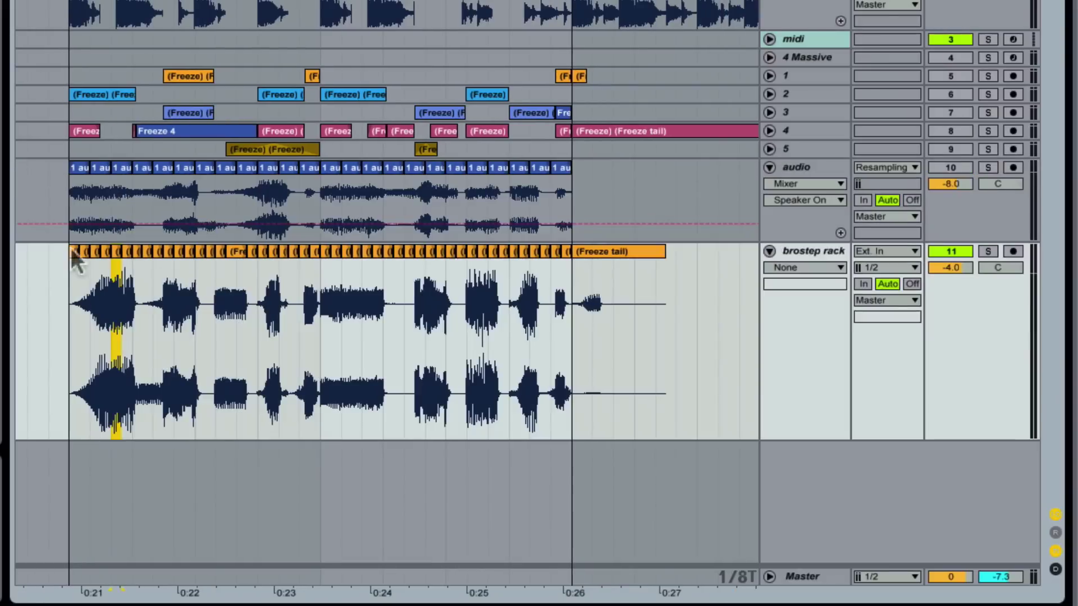
pyautogui.click(95, 179)
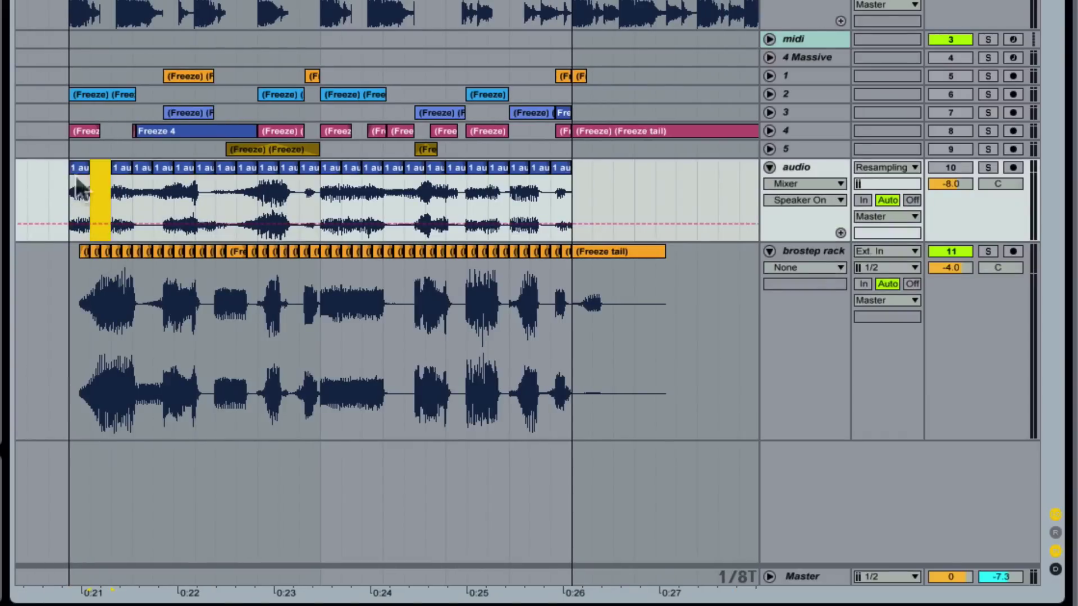
pyautogui.press('Delete')
pyautogui.click(86, 254)
pyautogui.press('Delete')
pyautogui.click(120, 167)
pyautogui.press('Delete')
pyautogui.click(129, 250)
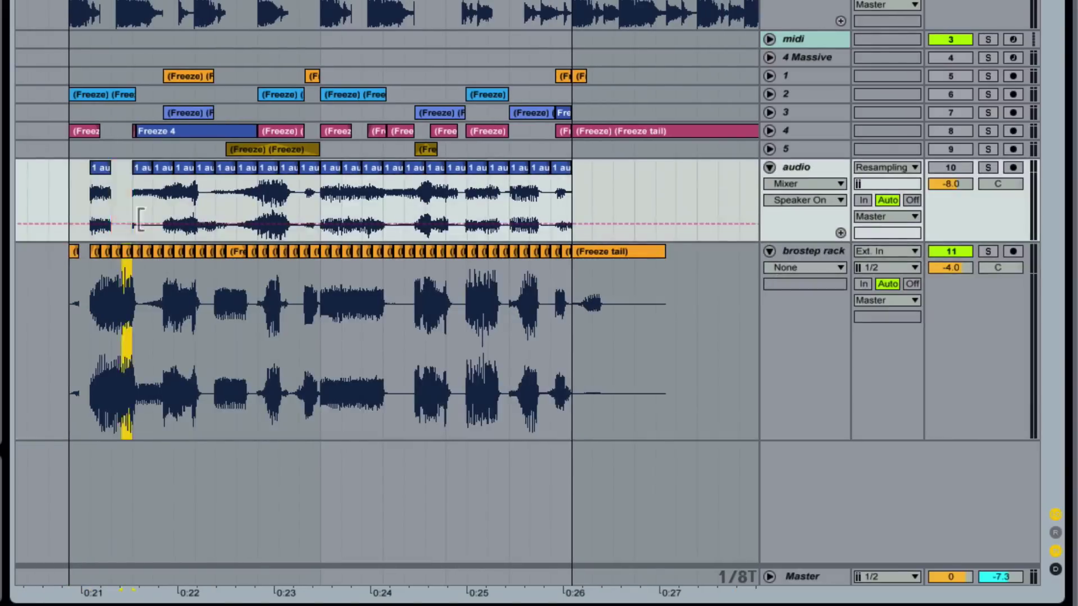
pyautogui.press('Delete')
pyautogui.click(144, 169)
pyautogui.click(168, 178)
pyautogui.press('Delete')
pyautogui.click(200, 252)
pyautogui.press('Delete')
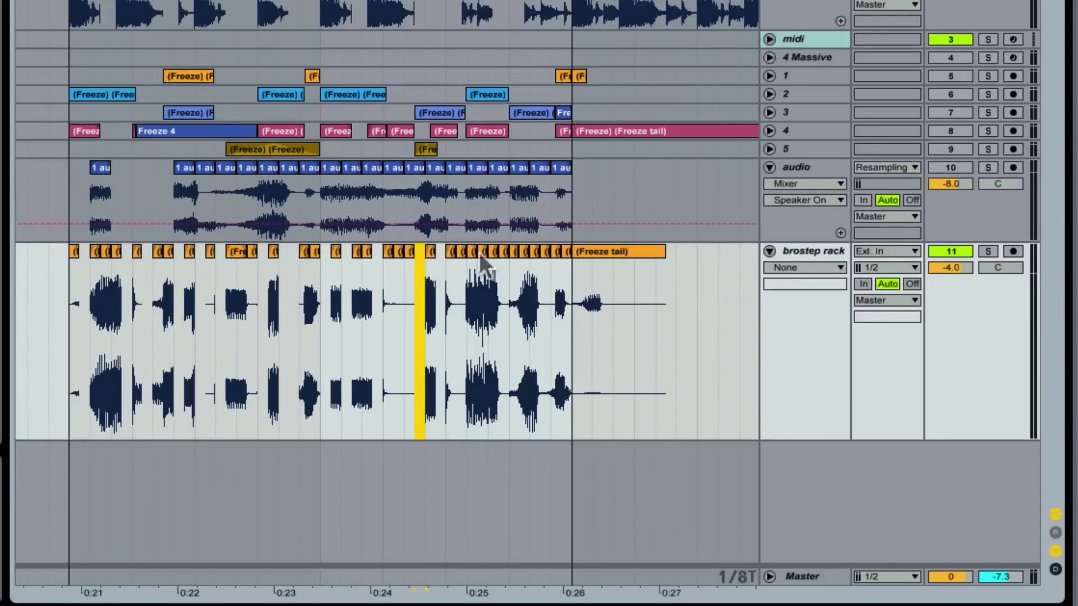
# - Delete more slices in the later part of the audio track, reactivate that track, and play from the loop start
pyautogui.click(457, 171)
pyautogui.press('Delete')
pyautogui.click(372, 171)
pyautogui.press('Delete')
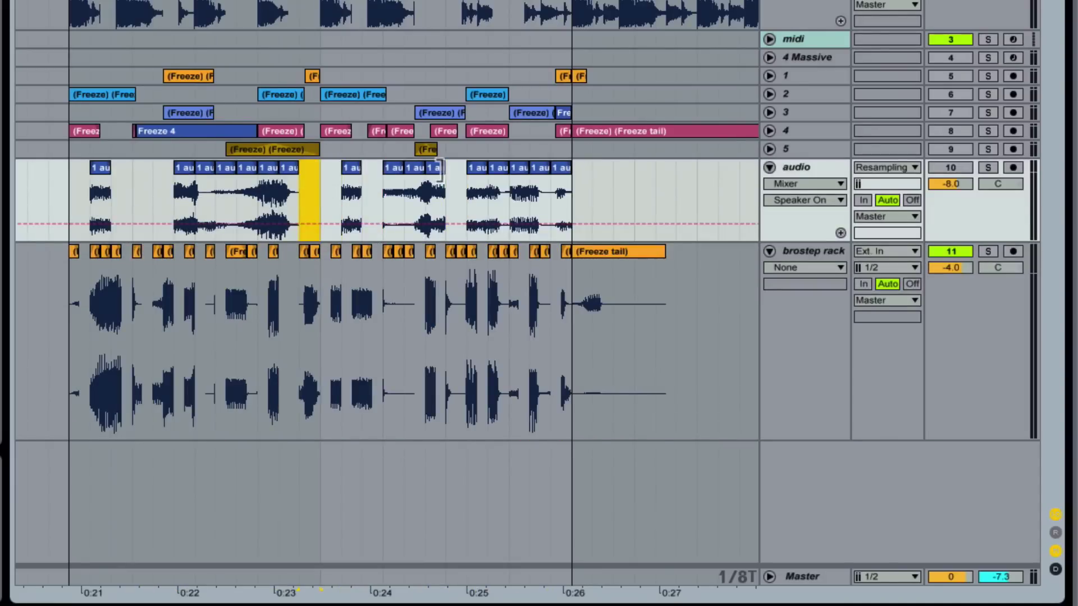
pyautogui.click(60, 225)
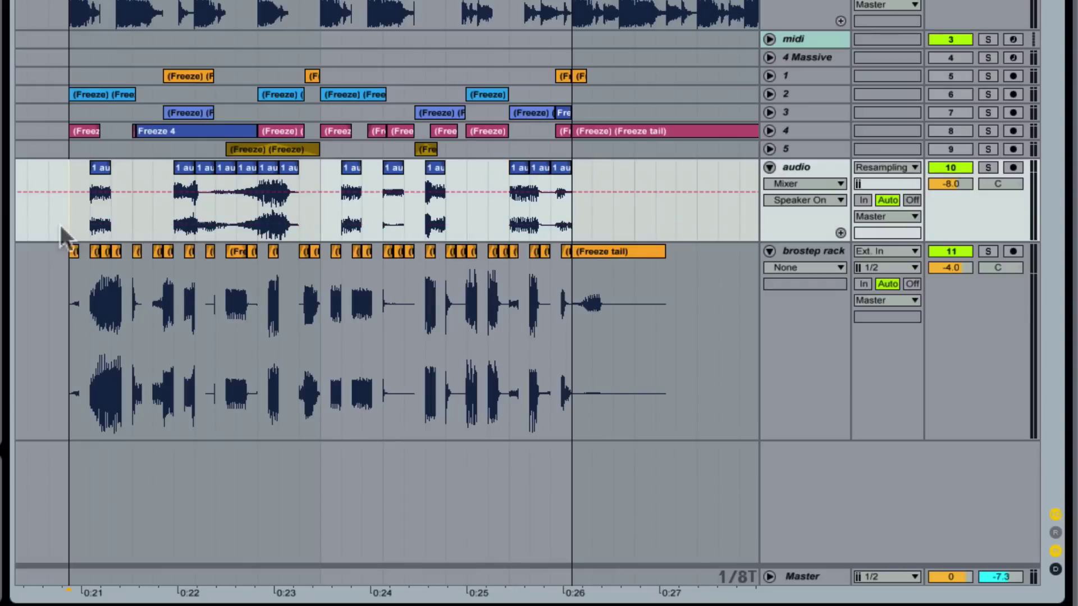
pyautogui.press('space')
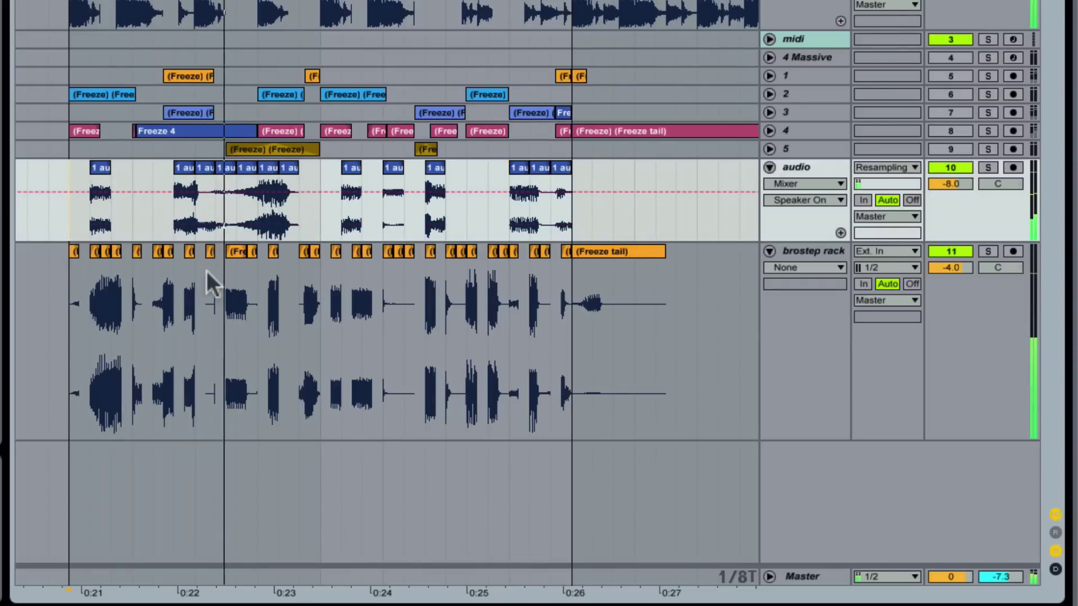
# - Place an audio-track slice near 0:23.5 and fill the brostep rack's gaps around it with longer frozen segments
pyautogui.click(314, 185)
pyautogui.hotkey('ctrl', 'v')
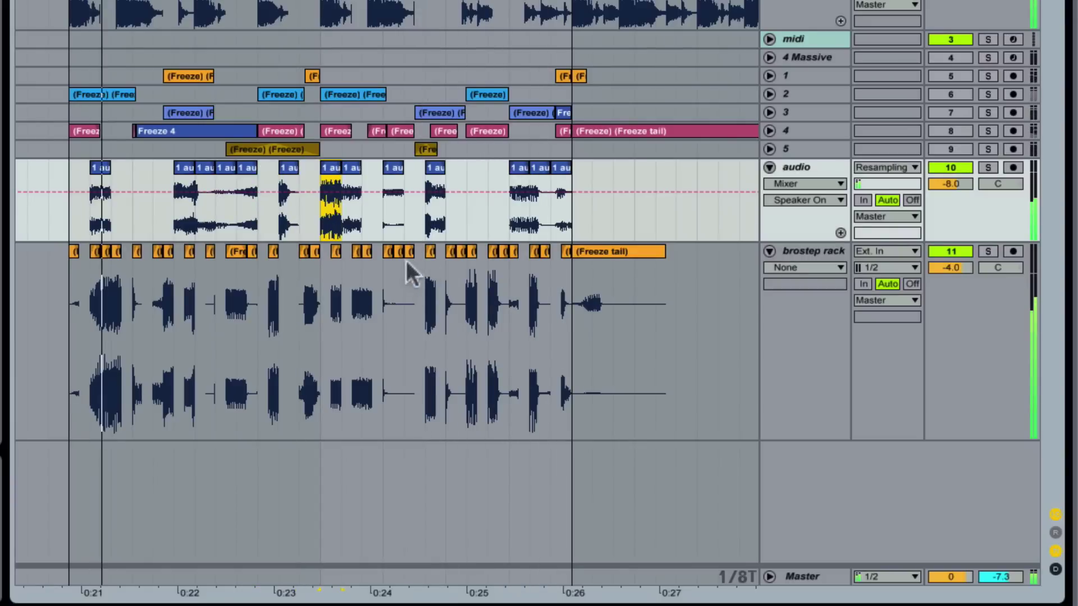
pyautogui.click(369, 252)
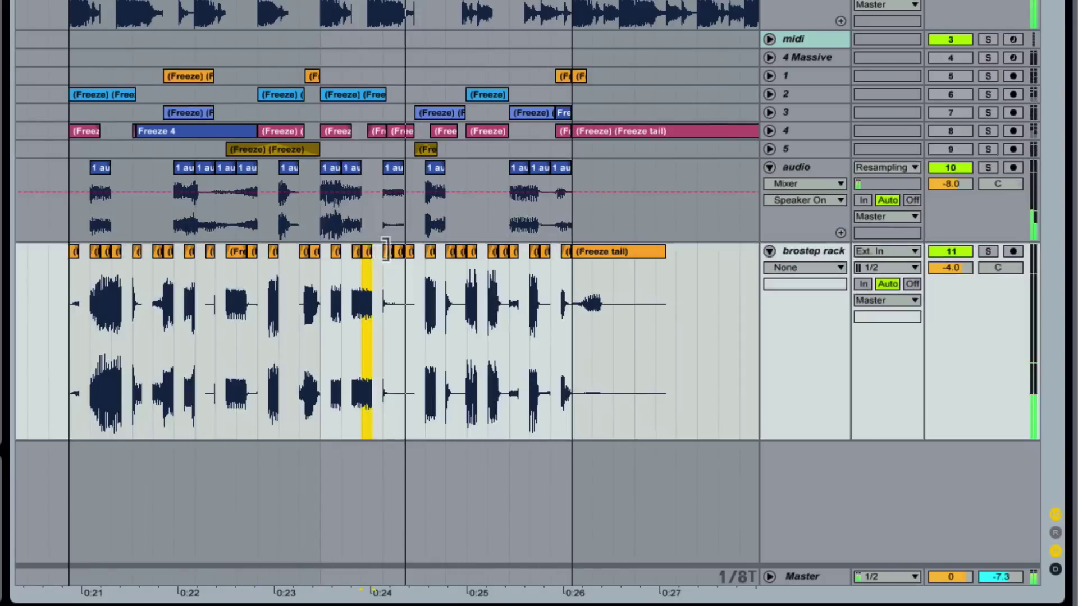
pyautogui.click(315, 251)
pyautogui.hotkey('ctrl', 'v')
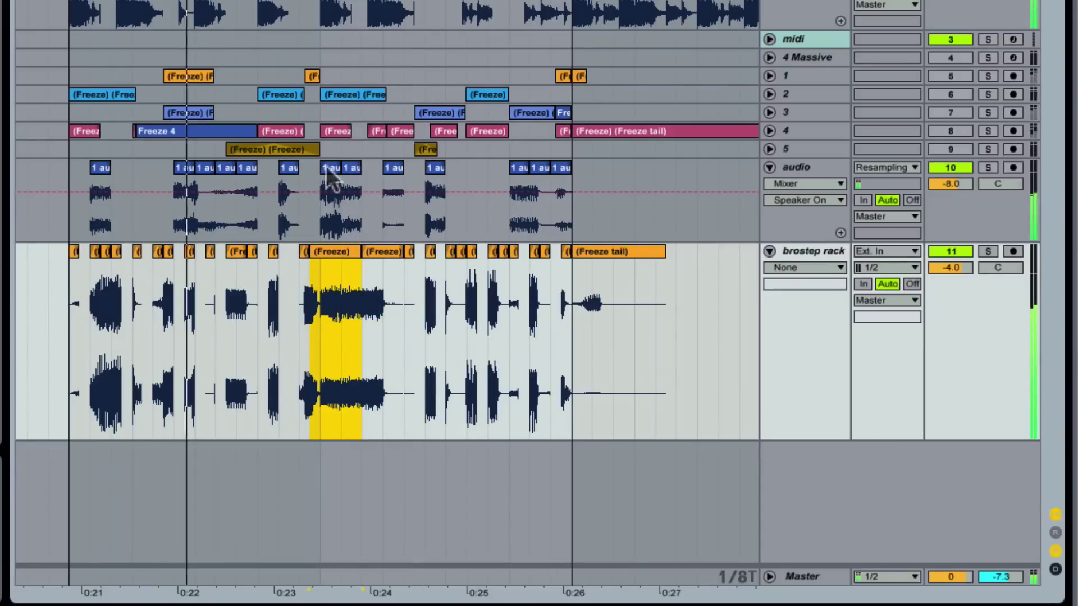
# - Delete the audio-track slice near 0:23.5 and reverse the slice near 0:23
pyautogui.click(332, 179)
pyautogui.moveTo(331, 197); pyautogui.dragTo(284, 174)
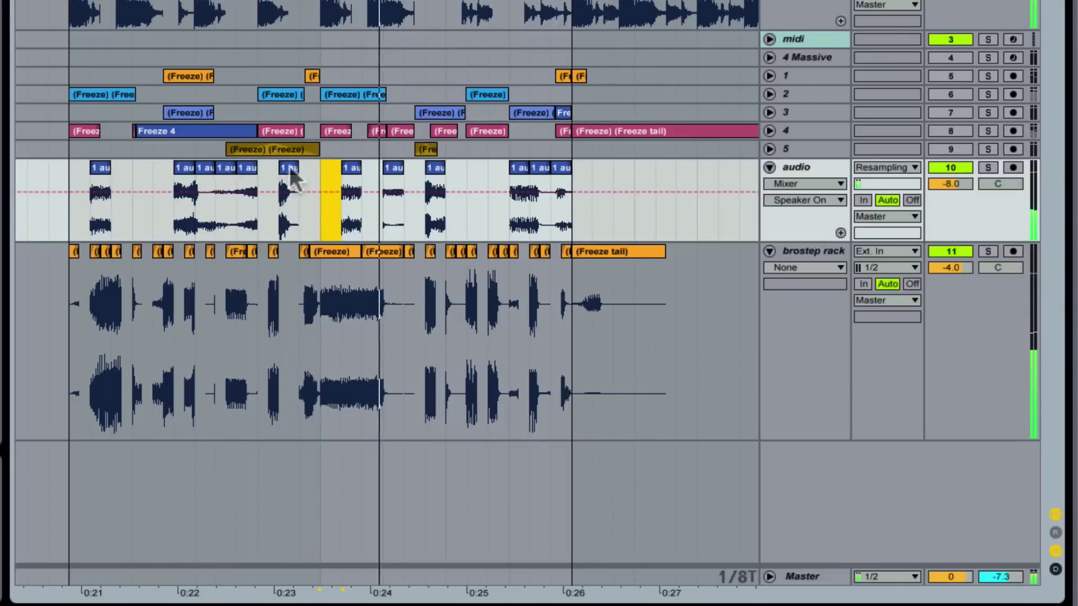
pyautogui.hotkey('shift', 'Tab')
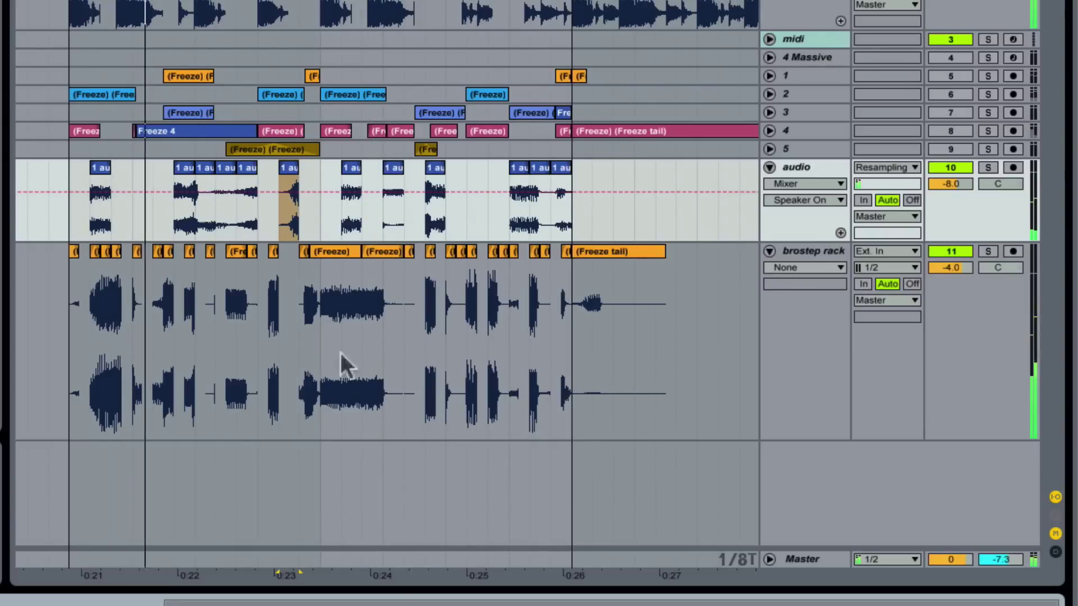
# - Extend the brostep rack's second slice back to the loop start and stop playback
pyautogui.moveTo(94, 254); pyautogui.dragTo(59, 254)
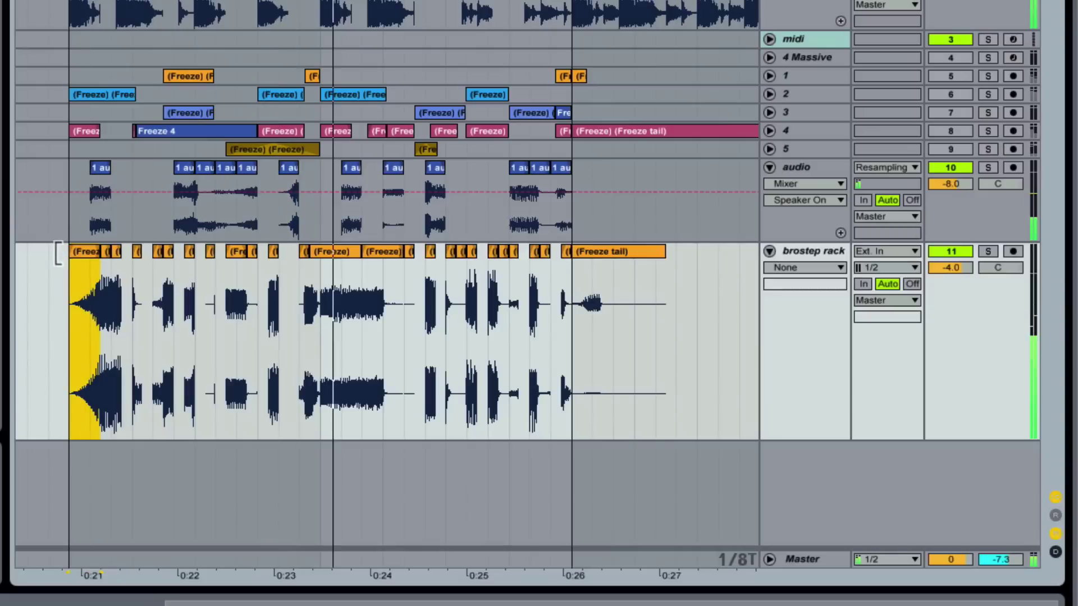
pyautogui.click(304, 289)
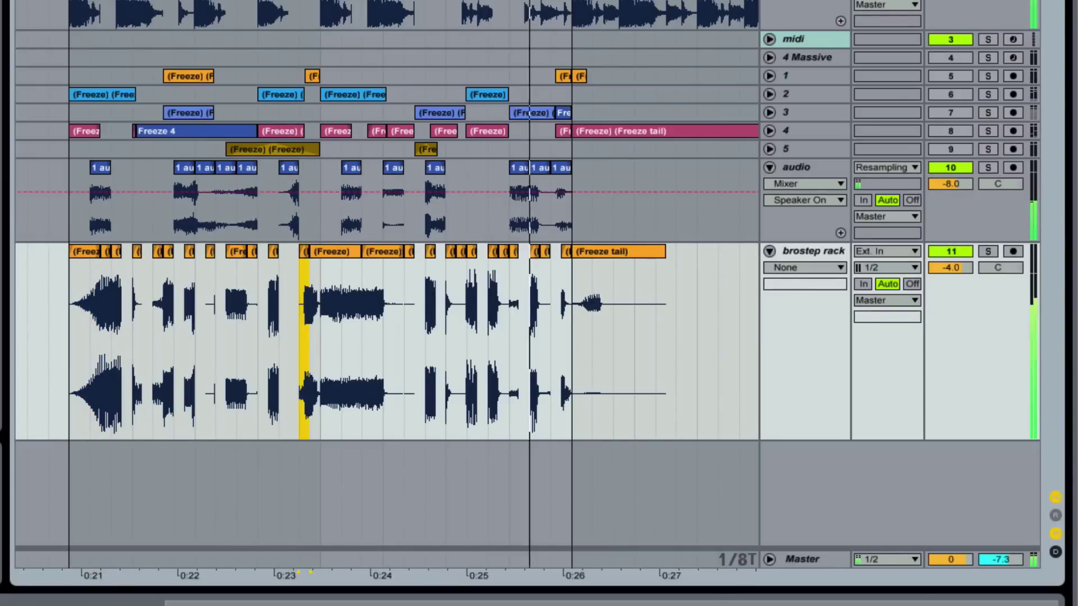
pyautogui.moveTo(320, 2); pyautogui.dragTo(321, 45)
pyautogui.press('space')
# - Split the brostep rack audio from about 0:23.47 to 0:23.9 into consecutive 1/64-triplet slices
pyautogui.click(309, 302)
pyautogui.press('super+e')
pyautogui.press('Right')
pyautogui.press('super+e')
pyautogui.press('Right')
pyautogui.press('super+e')
pyautogui.press('Right')
pyautogui.press('super+e')
pyautogui.press('Right')
pyautogui.press('super+e')
pyautogui.press('Right')
pyautogui.press('super+e')
pyautogui.press('Right')
pyautogui.press('super+e')
pyautogui.press('Right')
pyautogui.press('super+e')
pyautogui.press('Right')
pyautogui.press('super+e')
pyautogui.press('Right')
pyautogui.press('super+e')
pyautogui.press('Right')
pyautogui.press('super+e')
pyautogui.press('Right')
pyautogui.press('super+e')
pyautogui.press('Right')
pyautogui.press('super+e')
pyautogui.press('Right')
pyautogui.press('super+e')
pyautogui.press('Right')
pyautogui.press('super+e')
pyautogui.press('Right')
pyautogui.press('super+e')
pyautogui.press('Right')
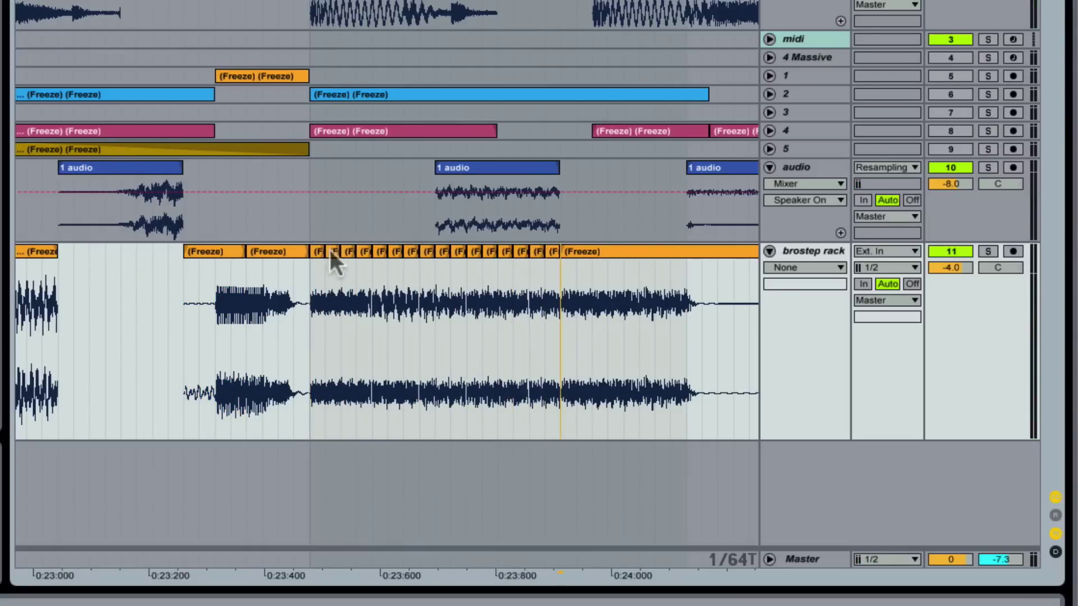
# - Delete every second 1/64-triplet slice on the brostep rack track and play back the stutter
pyautogui.click(330, 250)
pyautogui.press('Delete')
pyautogui.click(363, 251)
pyautogui.press('Delete')
pyautogui.moveTo(311, 264); pyautogui.dragTo(408, 253)
pyautogui.press('Delete')
pyautogui.press('super+z')
pyautogui.click(395, 251)
pyautogui.press('Delete')
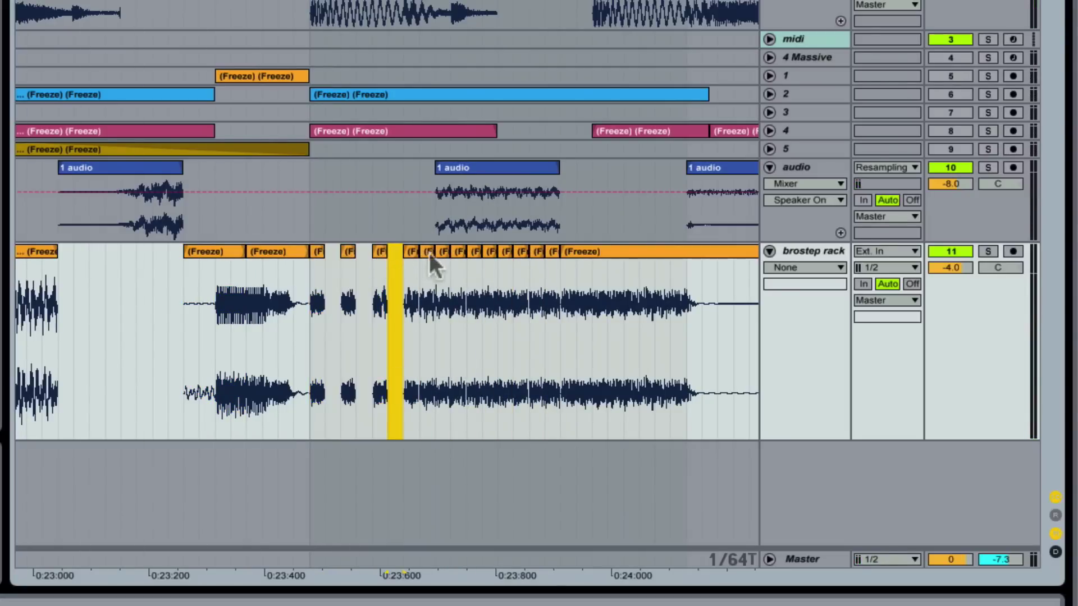
pyautogui.click(428, 251)
pyautogui.press('Delete')
pyautogui.click(459, 251)
pyautogui.press('Delete')
pyautogui.click(490, 250)
pyautogui.click(549, 253)
pyautogui.press('Delete')
pyautogui.click(319, 251)
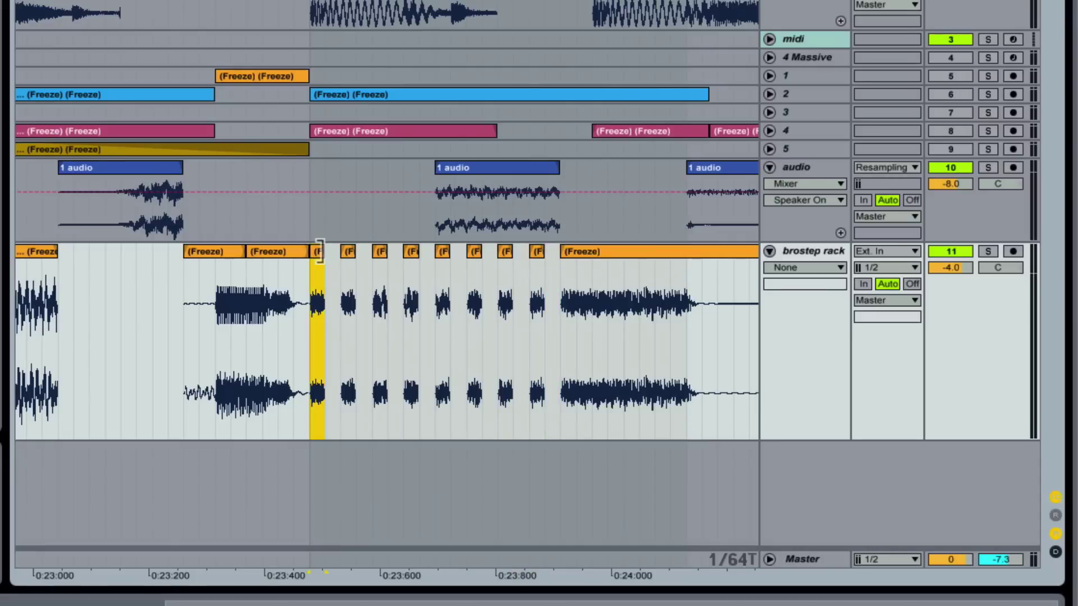
pyautogui.moveTo(418, 1); pyautogui.dragTo(418, 34)
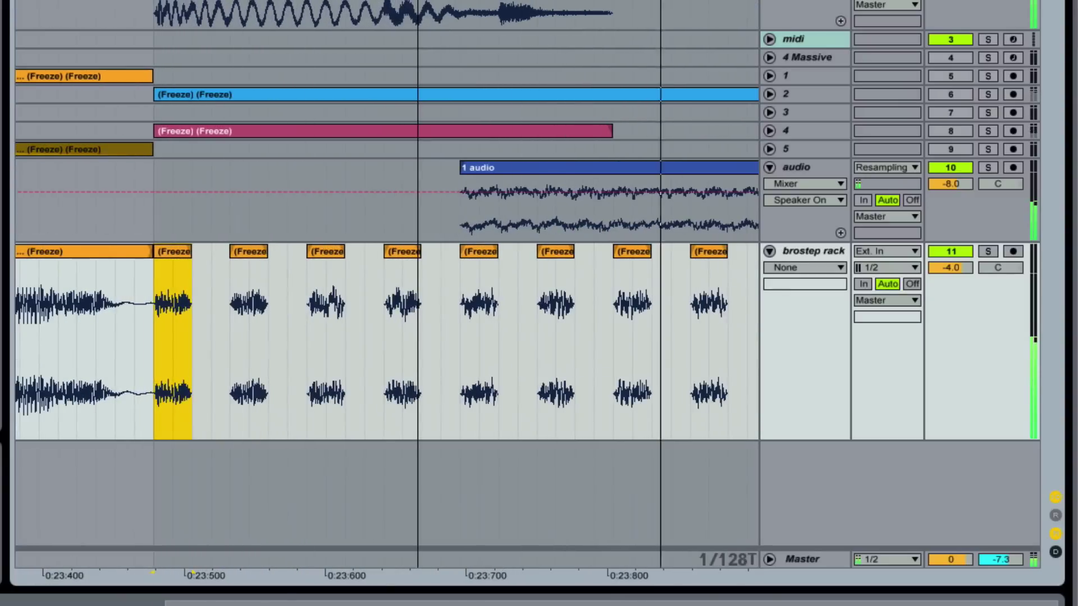
# - Enlarge the clip view and move the start marker of the separate frozen clip near 0:28.7 to just before 1.4
pyautogui.press('-')
pyautogui.press('-')
pyautogui.press('-')
pyautogui.press('-')
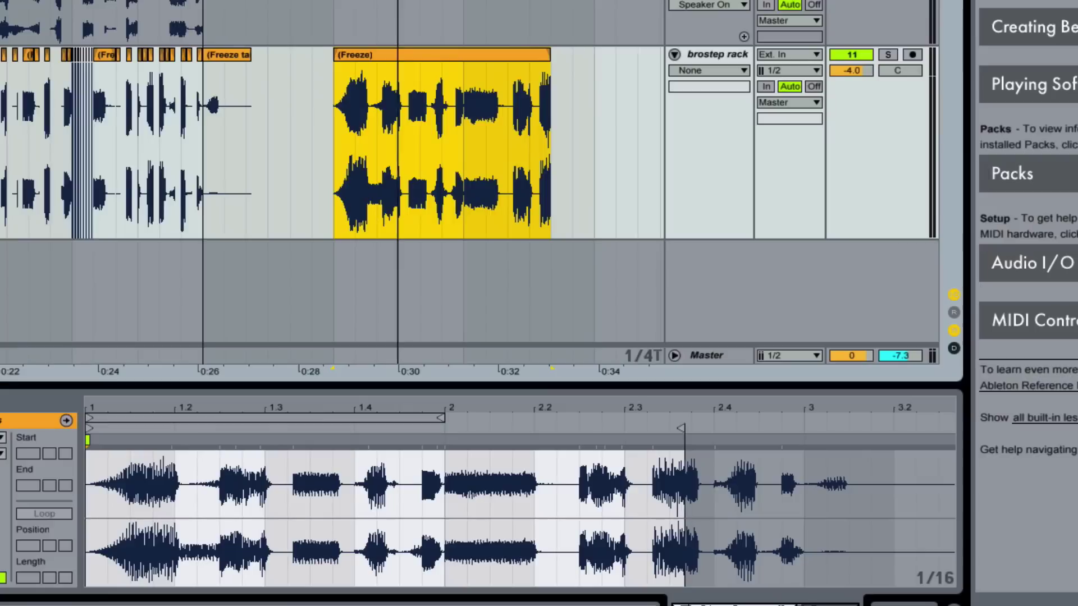
pyautogui.press('+')
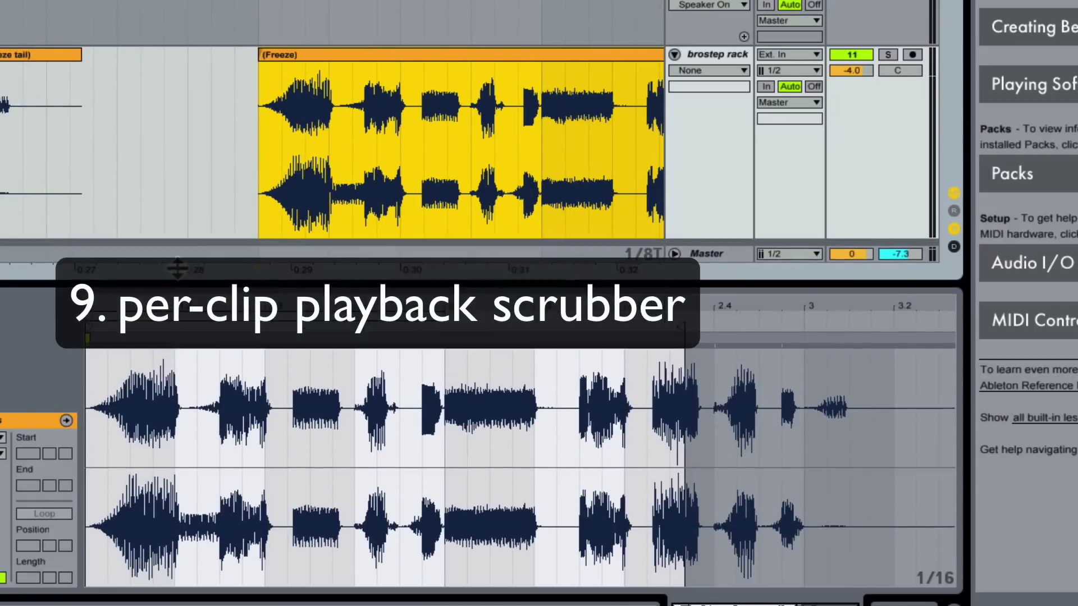
pyautogui.moveTo(162, 386); pyautogui.dragTo(178, 270)
pyautogui.moveTo(90, 308); pyautogui.dragTo(331, 319)
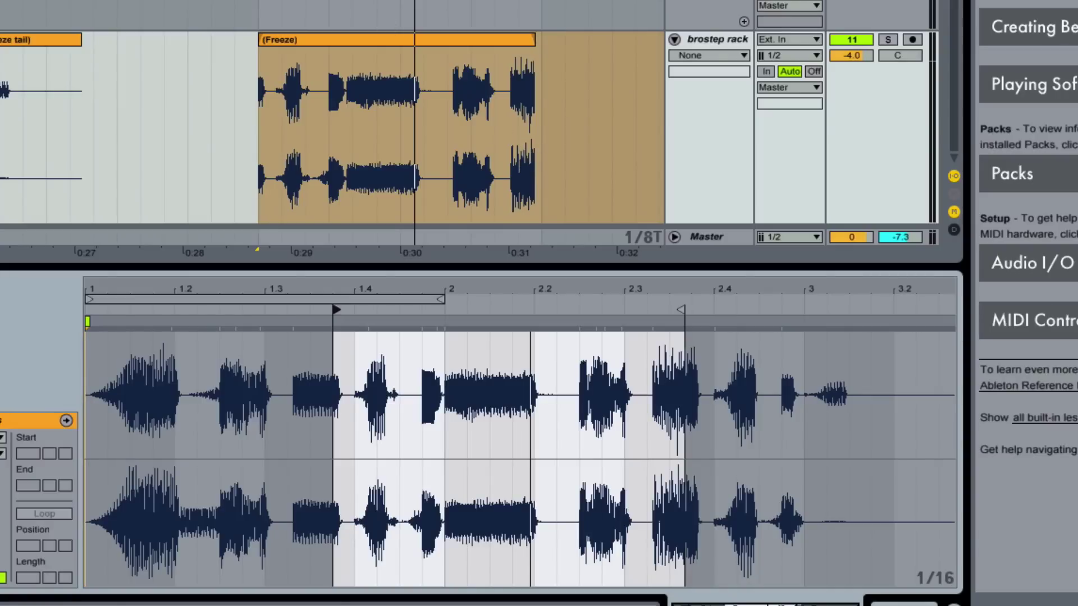
# - Split out the silent section between about 0:30.2 and 0:30.4 and move it one grid step earlier to 0:30
pyautogui.moveTo(422, 97); pyautogui.dragTo(448, 96)
pyautogui.hotkey('ctrl', 'e')
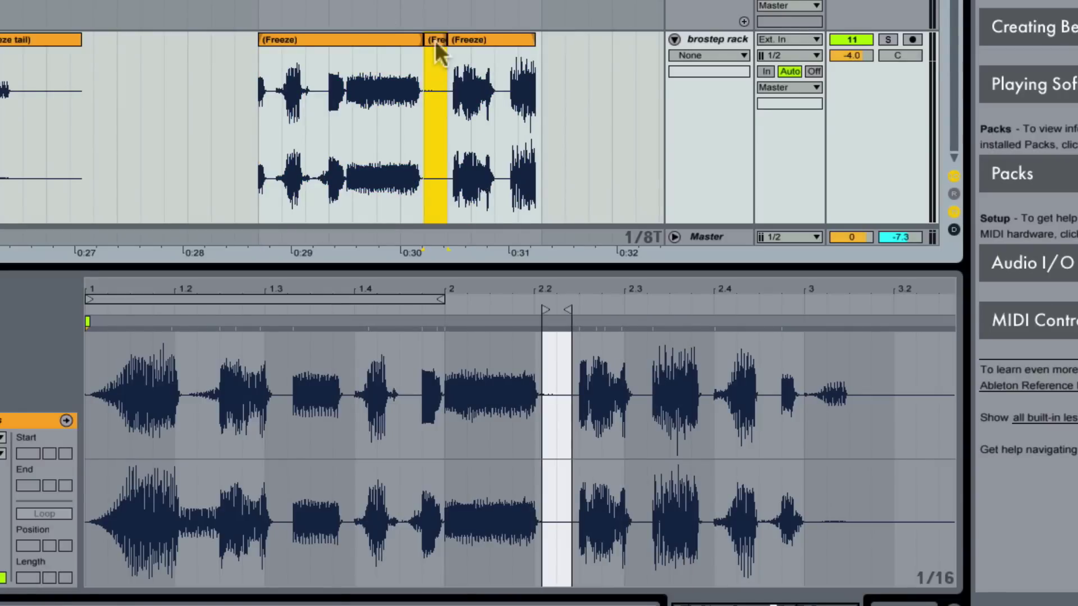
pyautogui.moveTo(436, 41); pyautogui.dragTo(412, 42)
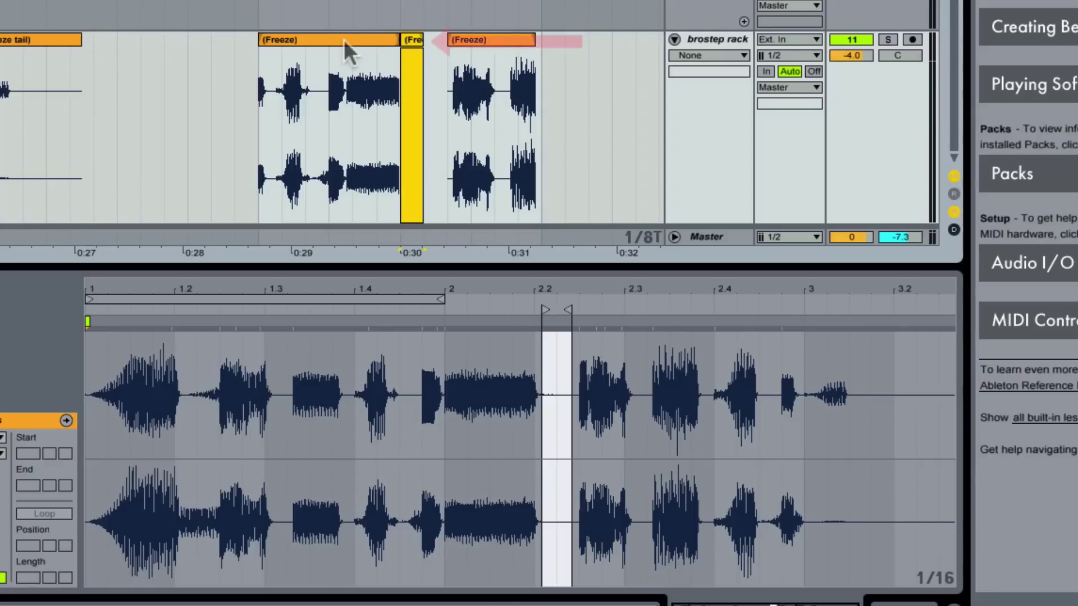
# - Extend the first frozen clip's loop end past 3.2, set its start marker at 2.4, and trim its end to about 0:29.9
pyautogui.click(348, 51)
pyautogui.click(406, 362)
pyautogui.moveTo(329, 306)
pyautogui.mouseDown()
pyautogui.moveTo(108, 306)
pyautogui.moveTo(425, 308)
pyautogui.moveTo(933, 271)
pyautogui.mouseUp()
pyautogui.press('space')
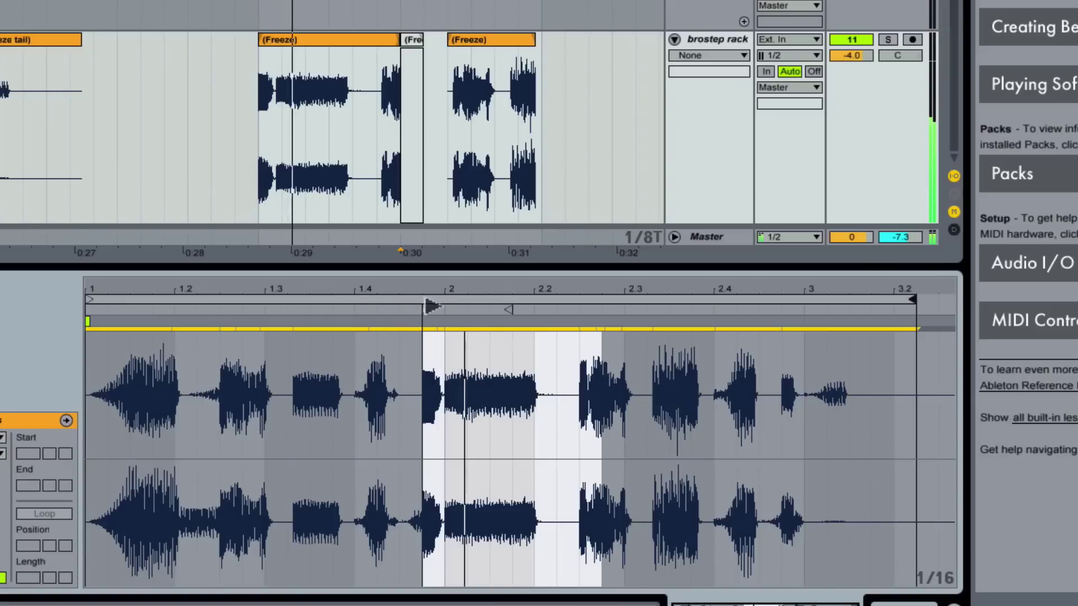
pyautogui.moveTo(432, 310); pyautogui.dragTo(720, 321)
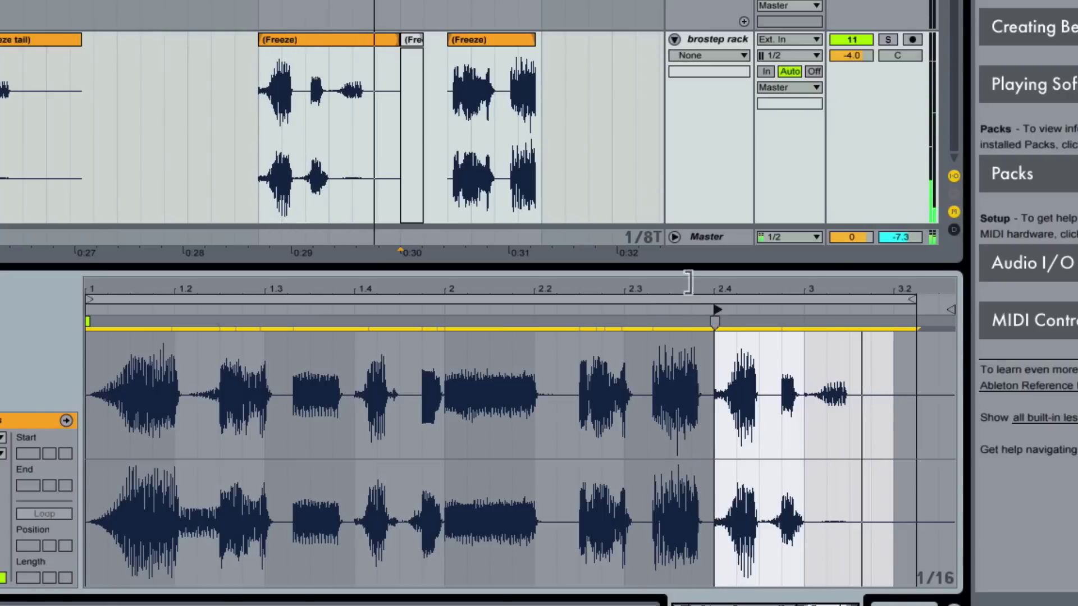
pyautogui.moveTo(399, 50); pyautogui.dragTo(385, 50)
# - Copy the silent slice at 0:30 to just after the last frozen clip, near 0:31.3
pyautogui.click(491, 37)
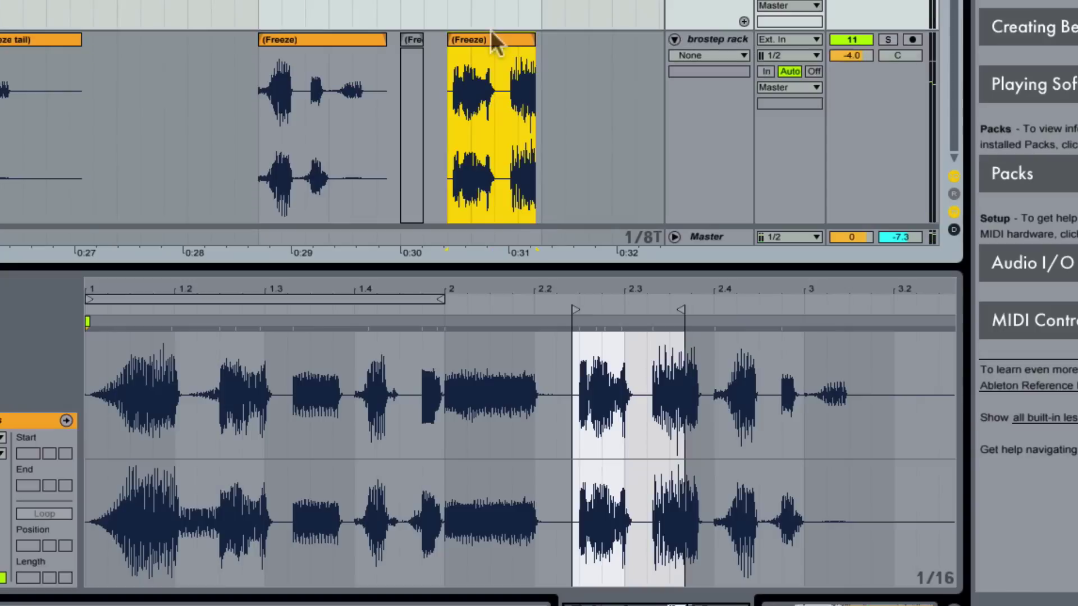
pyautogui.moveTo(413, 39)
pyautogui.mouseDown()
pyautogui.moveTo(555, 39)
pyautogui.moveTo(416, 38)
pyautogui.mouseUp()
pyautogui.moveTo(573, 38)
pyautogui.mouseDown()
pyautogui.moveTo(547, 38)
pyautogui.moveTo(558, 45)
pyautogui.mouseUp()
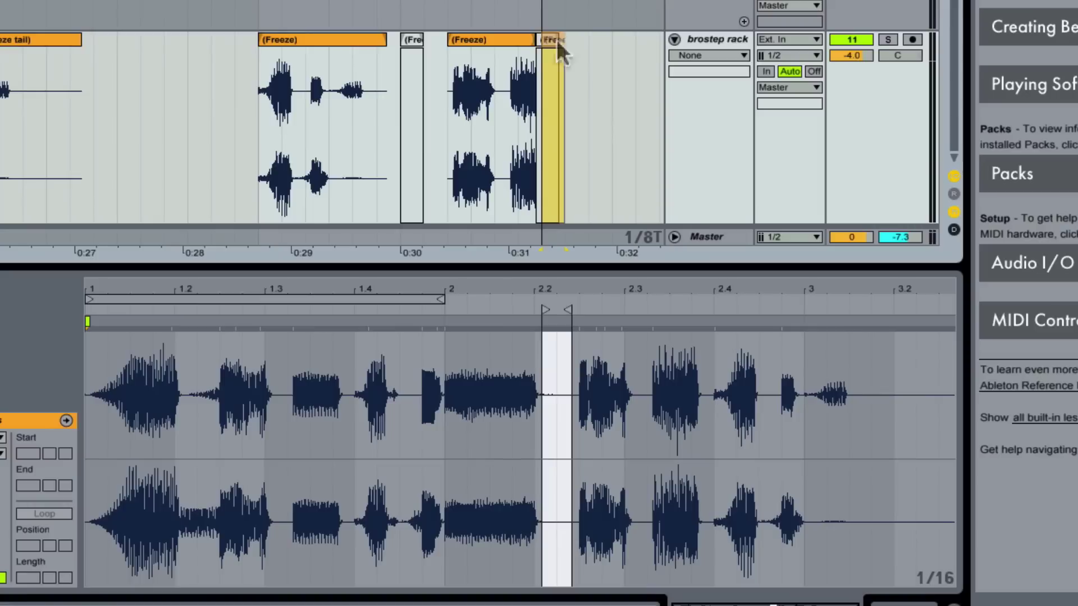
pyautogui.moveTo(558, 44); pyautogui.dragTo(558, 45)
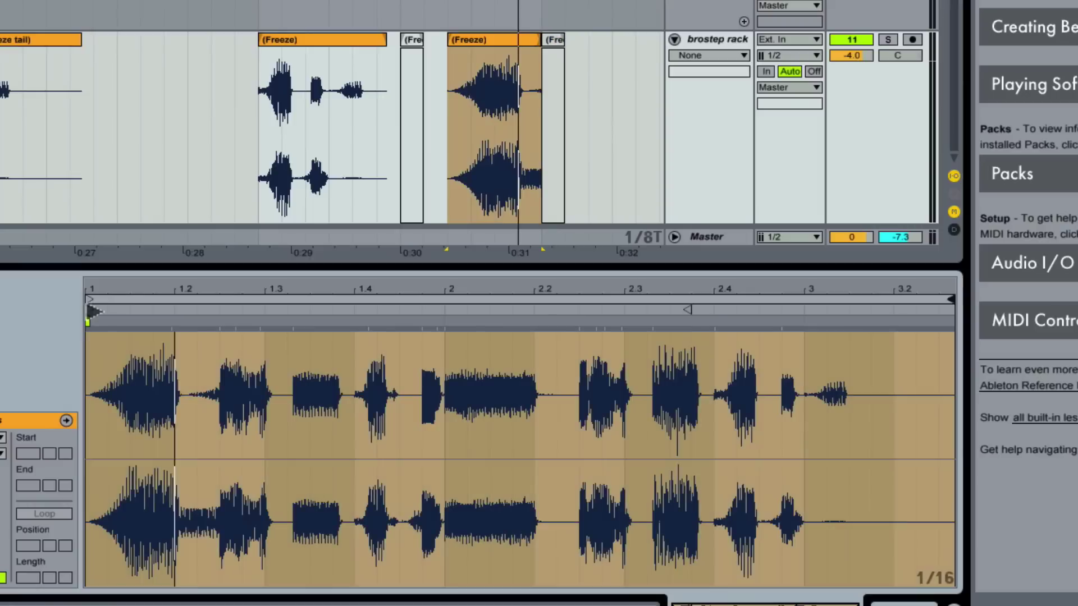
# - Start the last frozen clip near 1.3 with its end at about 0:31.1, and loop playback over the new pattern
pyautogui.moveTo(89, 311)
pyautogui.mouseDown()
pyautogui.moveTo(274, 313)
pyautogui.moveTo(265, 312)
pyautogui.mouseUp()
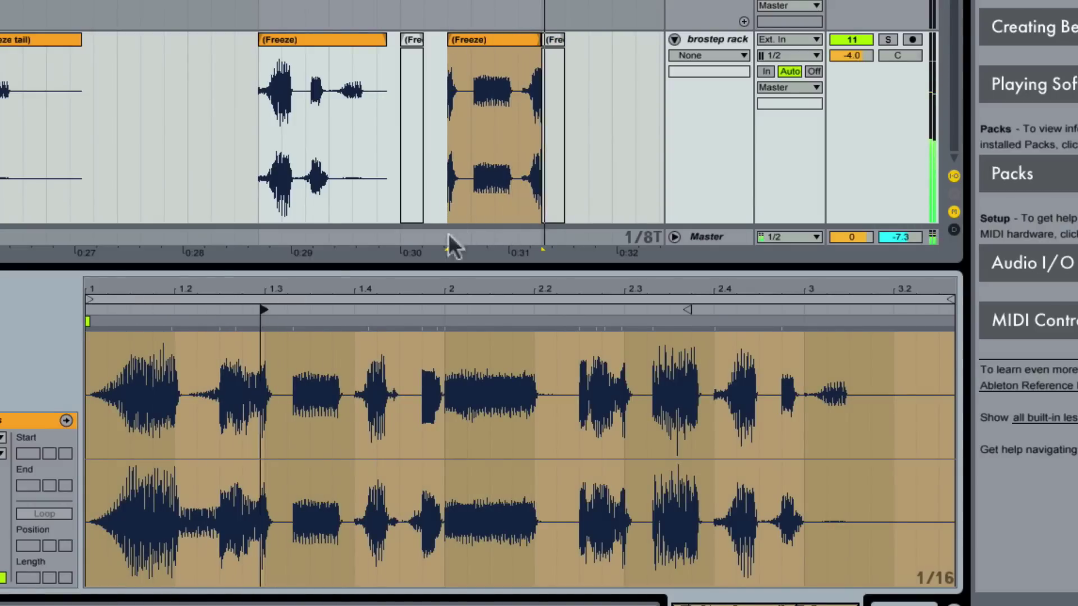
pyautogui.moveTo(541, 44); pyautogui.dragTo(520, 41)
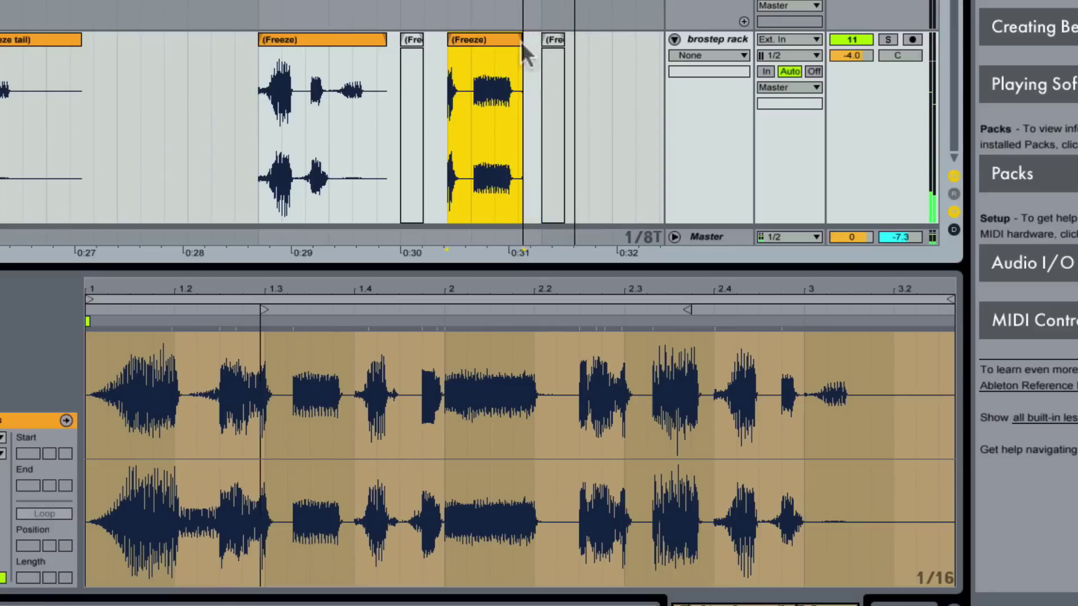
pyautogui.click(317, 39)
pyautogui.keyDown('shift'); pyautogui.click(529, 40); pyautogui.keyUp('shift')
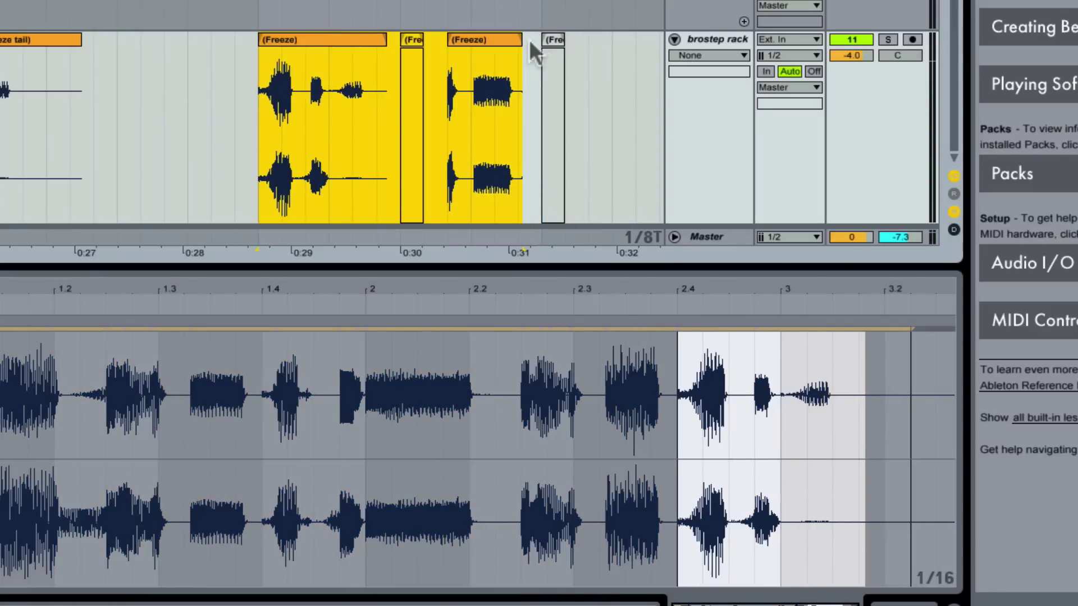
pyautogui.keyDown('shift'); pyautogui.click(542, 45); pyautogui.keyUp('shift')
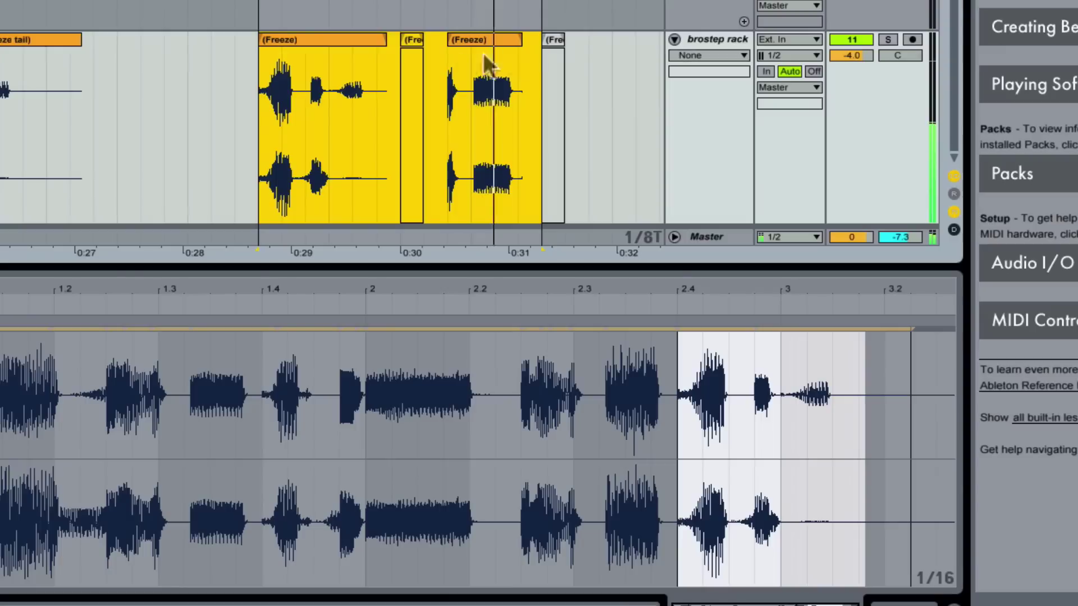
# - Split off the first clip's end near 0:29.8, extend it to the silent slice, and set its start marker at 1.4
pyautogui.click(343, 88)
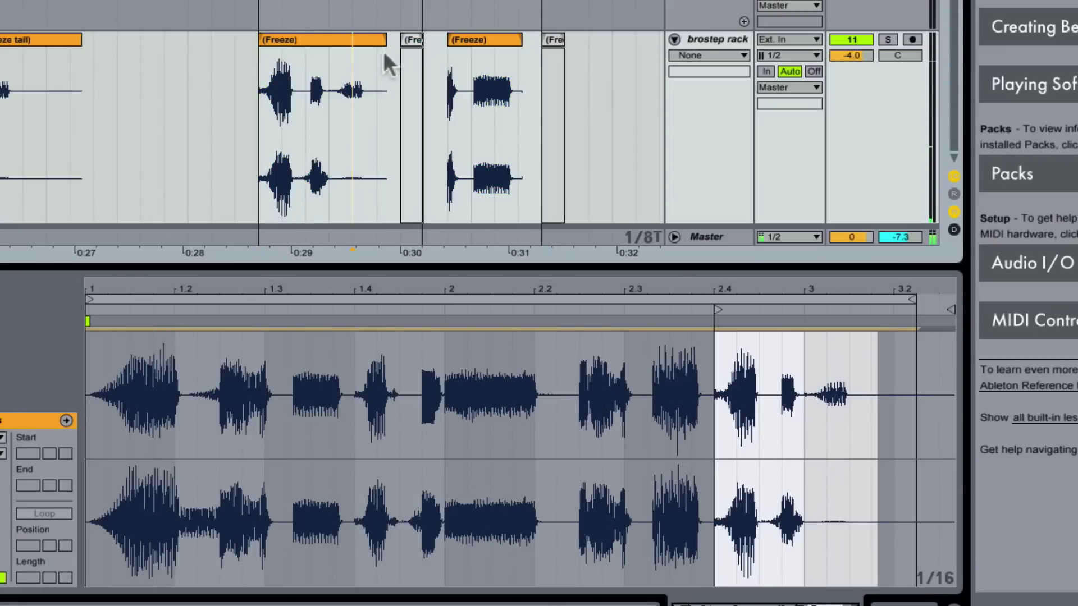
pyautogui.press('super+e')
pyautogui.moveTo(386, 38); pyautogui.dragTo(401, 36)
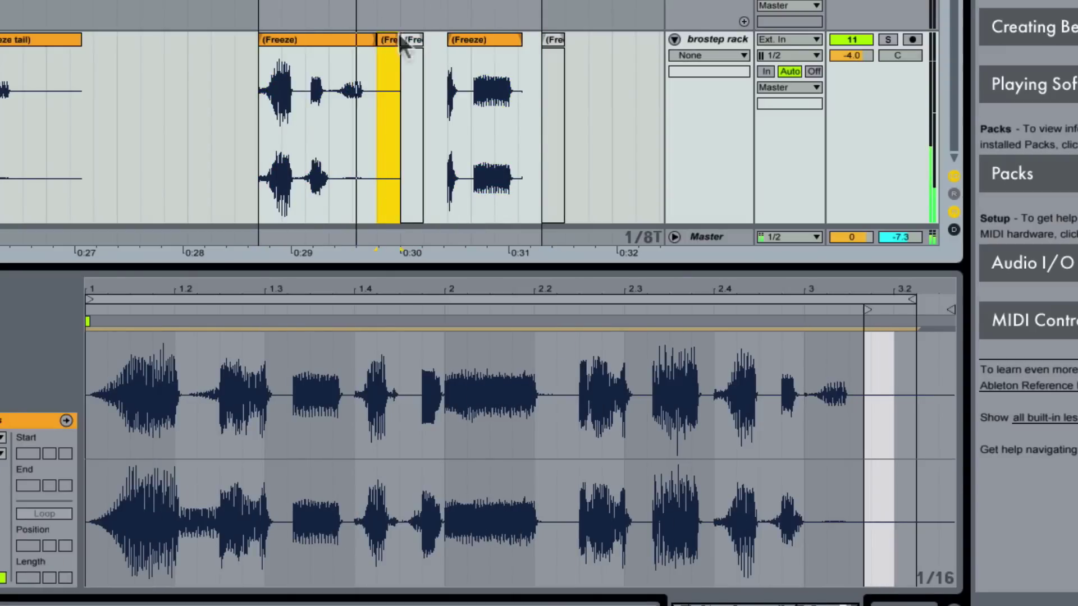
pyautogui.moveTo(872, 309)
pyautogui.mouseDown()
pyautogui.moveTo(497, 296)
pyautogui.moveTo(317, 311)
pyautogui.mouseUp()
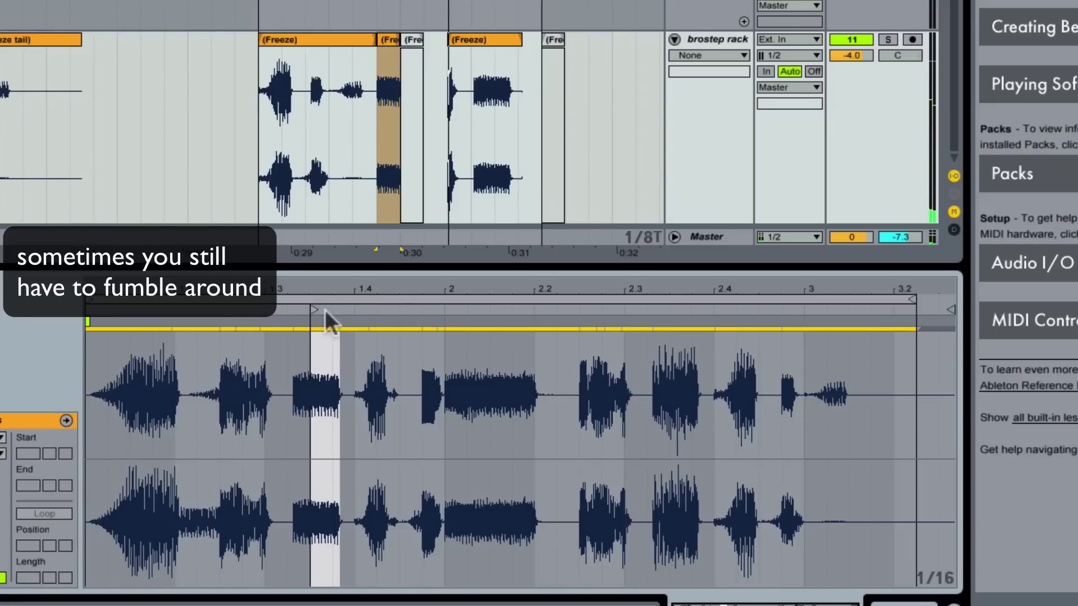
pyautogui.moveTo(307, 308)
pyautogui.mouseDown()
pyautogui.moveTo(391, 307)
pyautogui.moveTo(359, 309)
pyautogui.mouseUp()
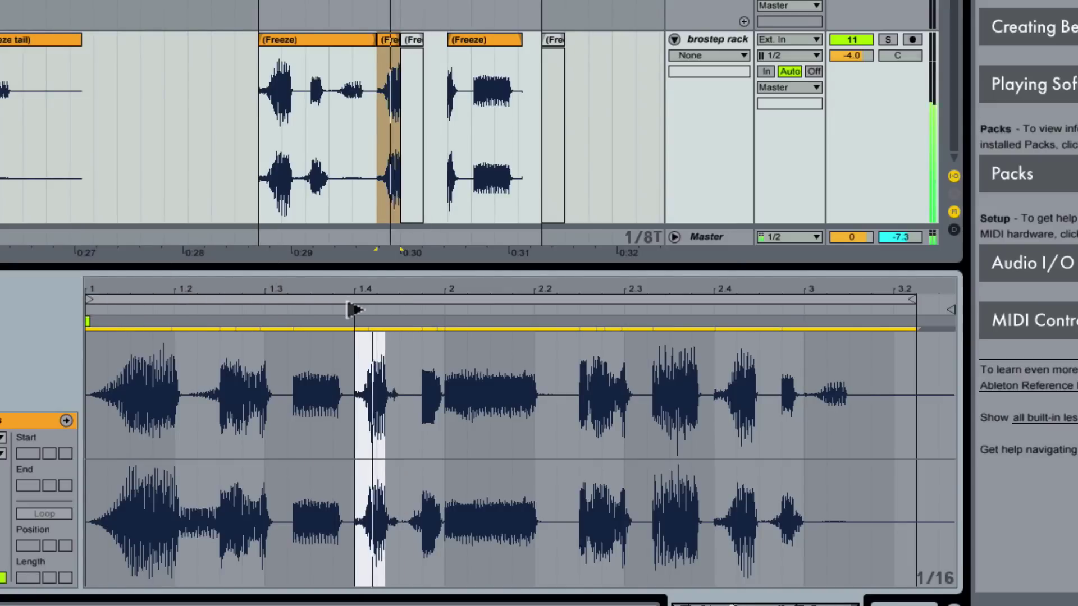
# - Show the brostep rack's fades, delete the silent slice at 0:30, and extend the preceding slice to about 0:30.2
pyautogui.click(262, 125)
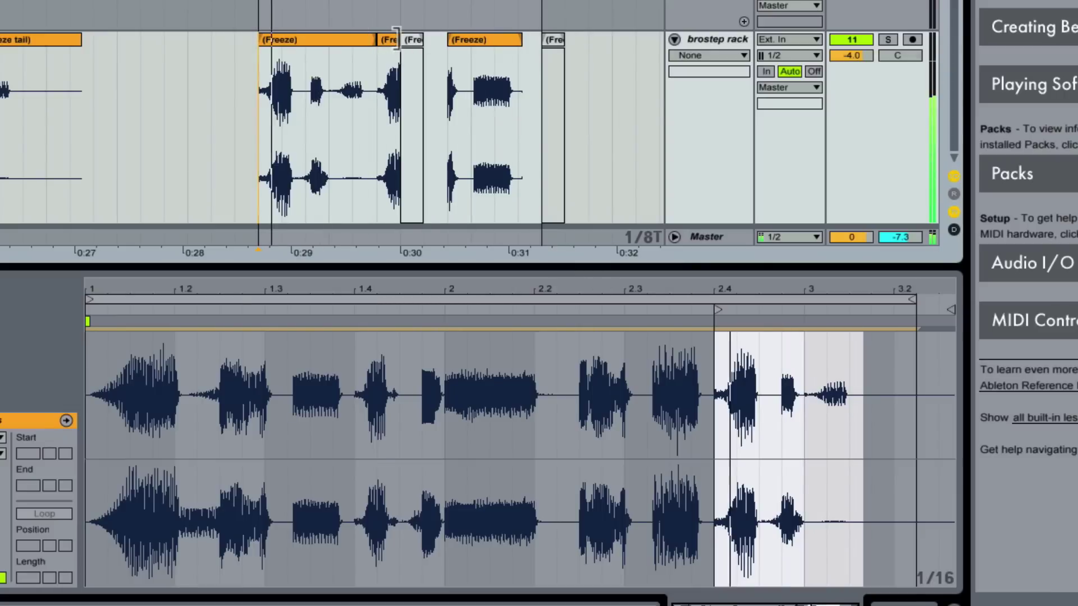
pyautogui.moveTo(396, 38); pyautogui.dragTo(406, 31)
pyautogui.hotkey('ctrl', 'alt', 'f')
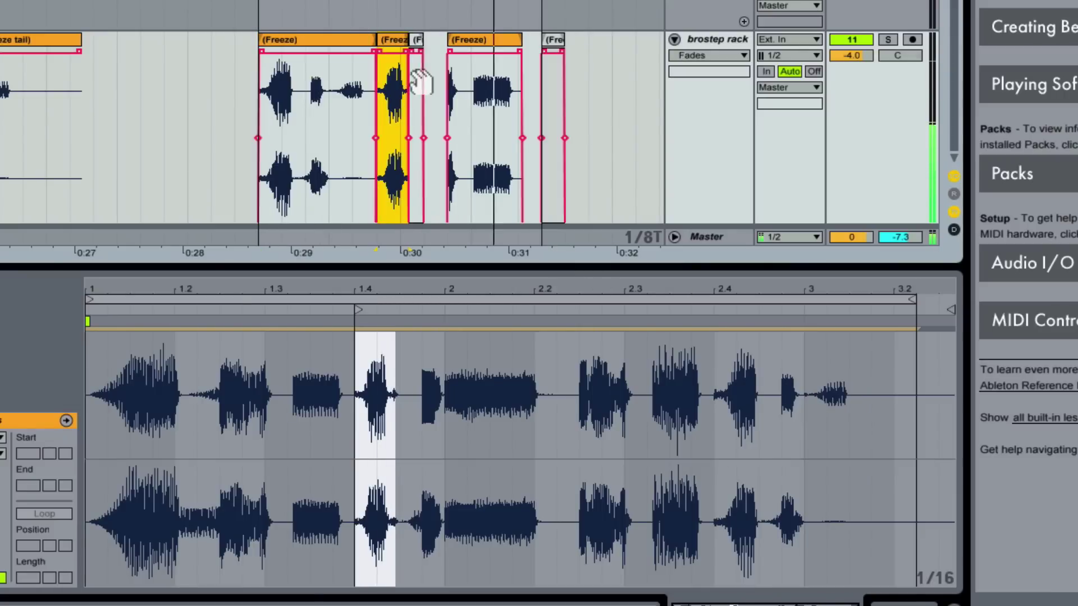
pyautogui.click(409, 52)
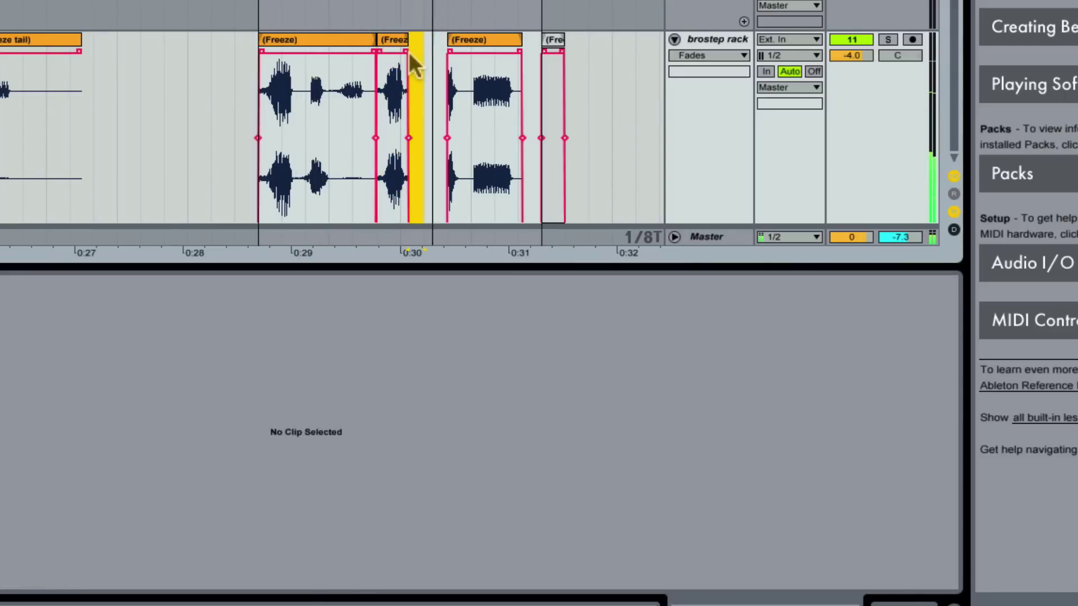
pyautogui.moveTo(409, 51); pyautogui.dragTo(421, 32)
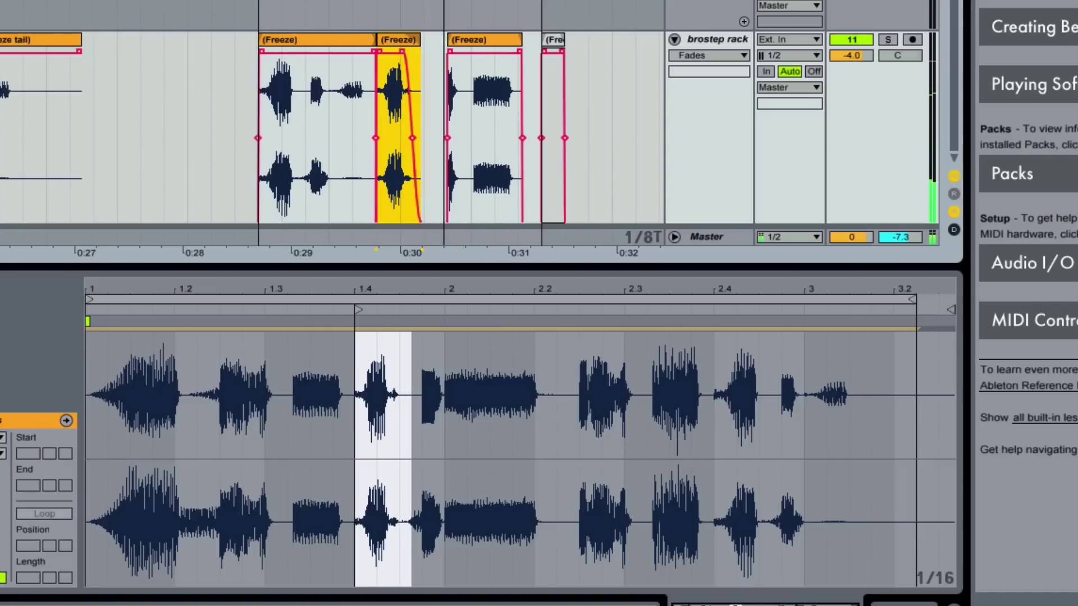
# - Turn off warping for the slice at 0:29.8 and give it a long fade-out curved to drop near its end
pyautogui.click(1, 477)
pyautogui.moveTo(411, 51); pyautogui.dragTo(368, 59)
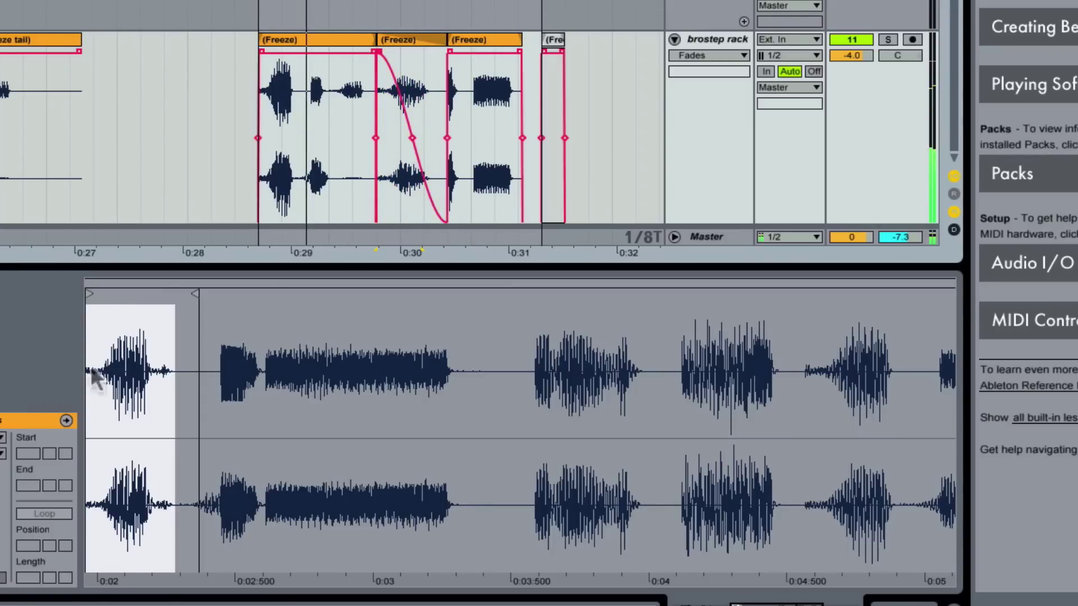
pyautogui.click(411, 35)
pyautogui.moveTo(412, 138); pyautogui.dragTo(441, 141)
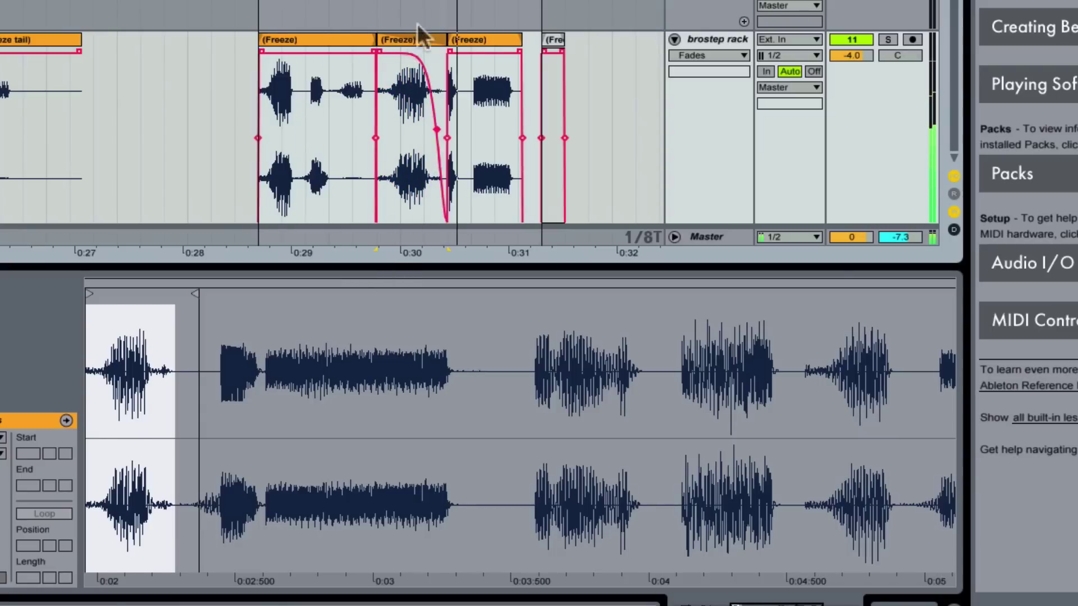
# - Trim the slice at 0:29.8 to start at 0:30 and consolidate it into a new clip
pyautogui.moveTo(377, 42); pyautogui.dragTo(407, 42)
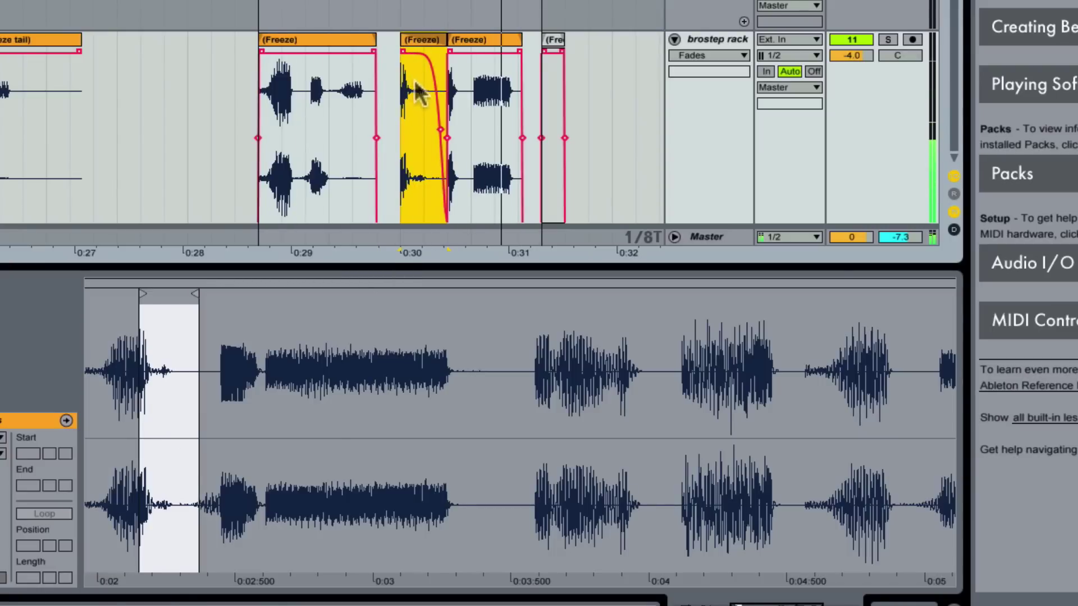
pyautogui.click(311, 42)
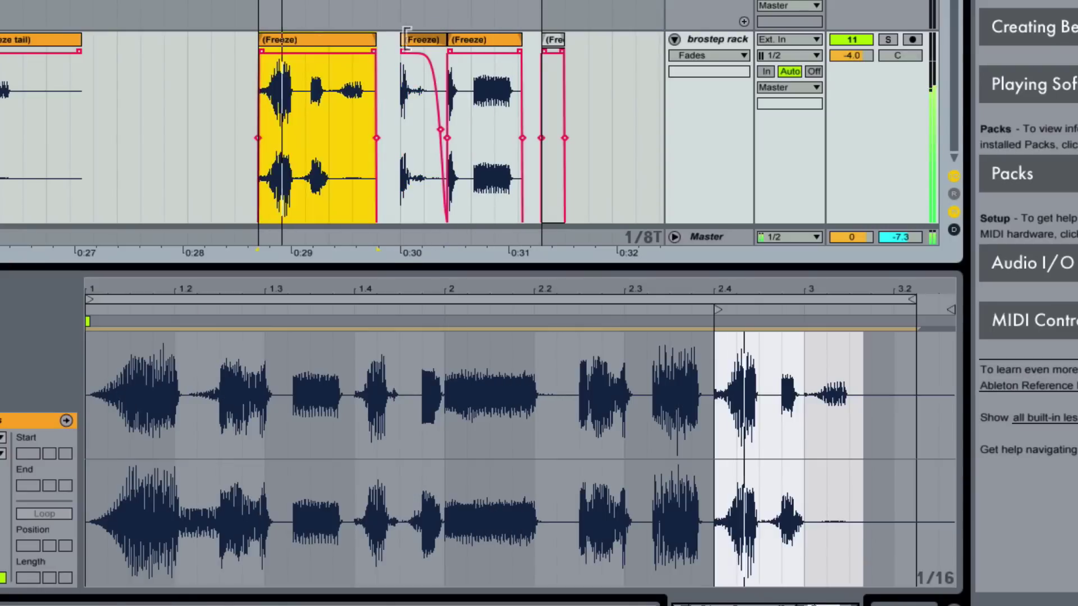
pyautogui.click(422, 40)
pyautogui.hotkey('ctrl', 'j')
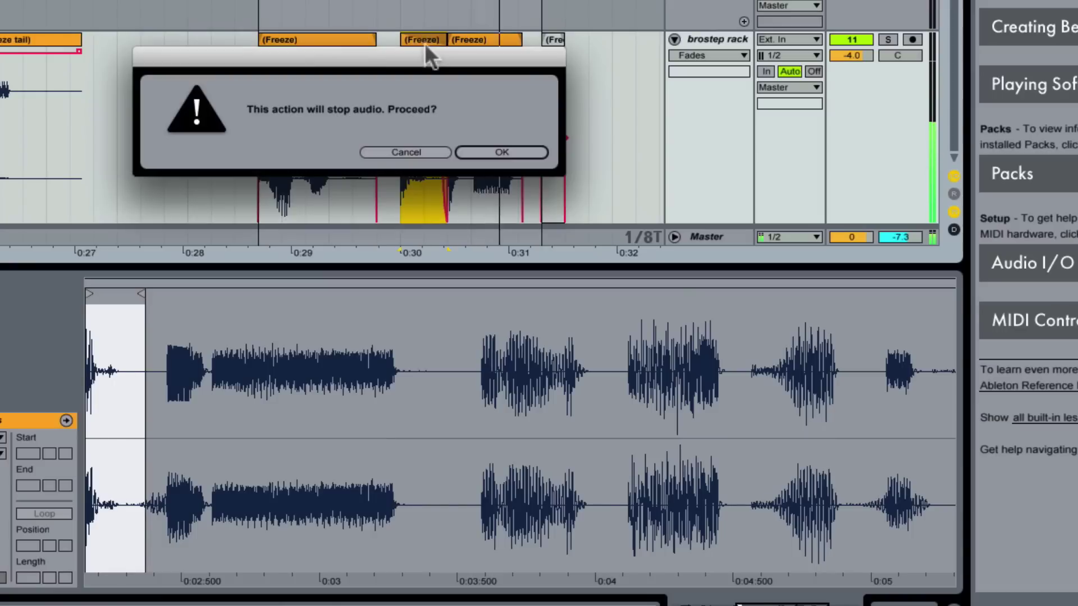
pyautogui.press('Return')
# - Split a short piece from the consolidated slice, place it at 0:29.8, and restart playback of the pattern
pyautogui.moveTo(432, 53); pyautogui.dragTo(409, 92)
pyautogui.press('super+e')
pyautogui.click(411, 2)
pyautogui.press('Delete')
pyautogui.click(335, 38)
pyautogui.press('space')
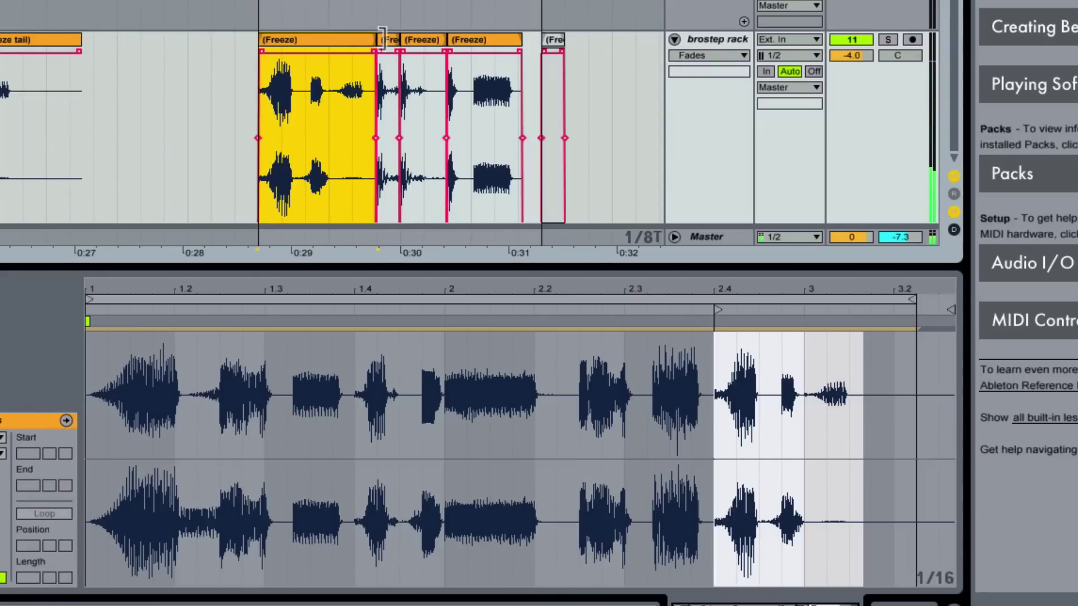
# - Repeat the short slice up to about 0:30.6 and split off the rest of the last clip there
pyautogui.moveTo(390, 41); pyautogui.dragTo(433, 50)
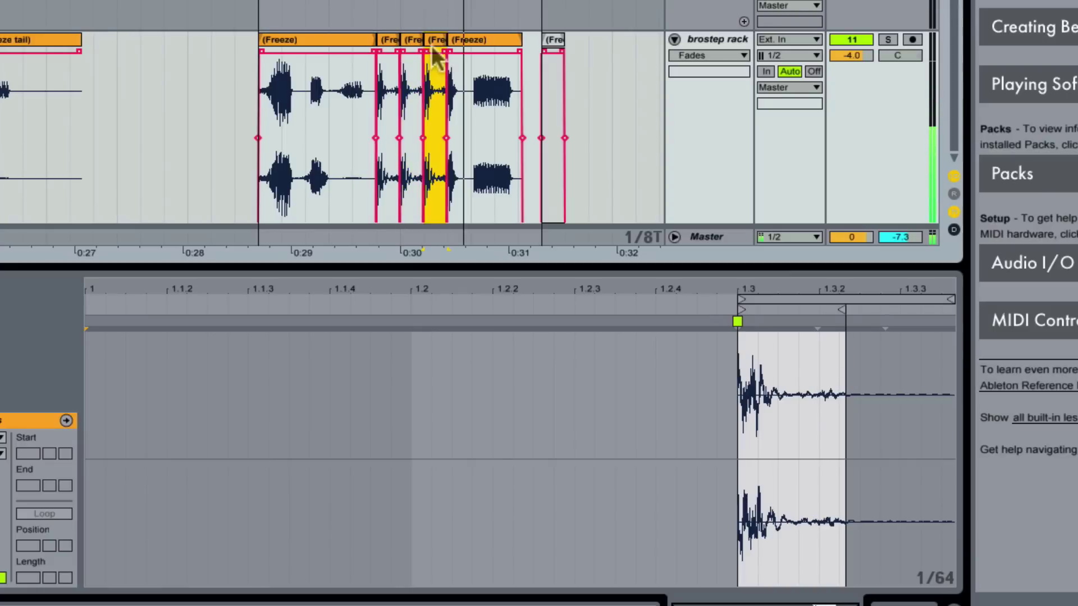
pyautogui.click(480, 74)
pyautogui.press('super+e')
pyautogui.click(496, 39)
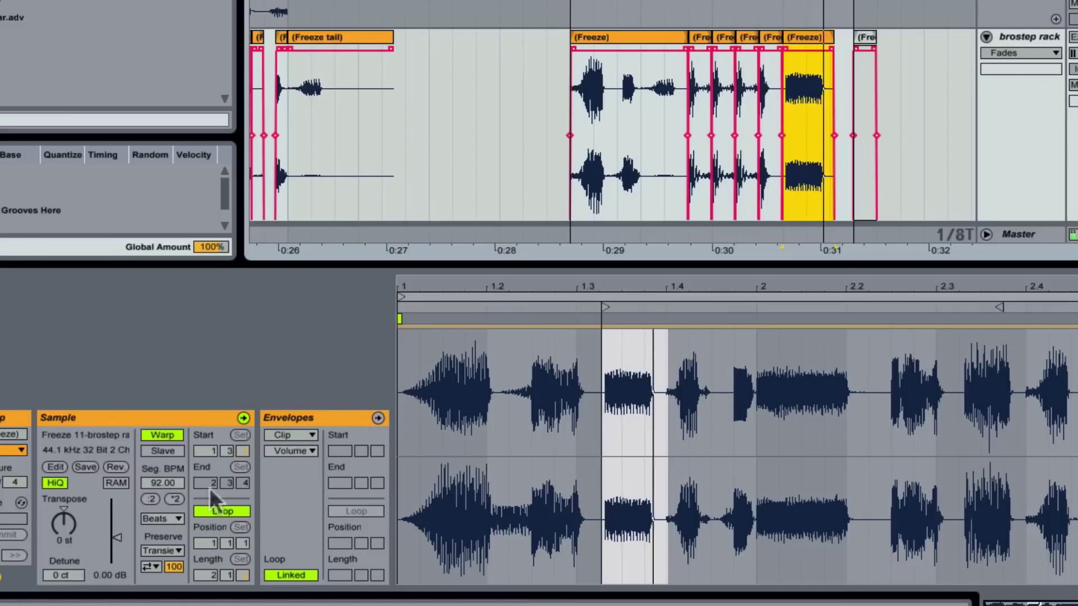
# - Turn off warping for the last slice, transpose it to -12 st, and give it a long curved fade-in
pyautogui.click(162, 435)
pyautogui.moveTo(63, 521); pyautogui.dragTo(65, 525)
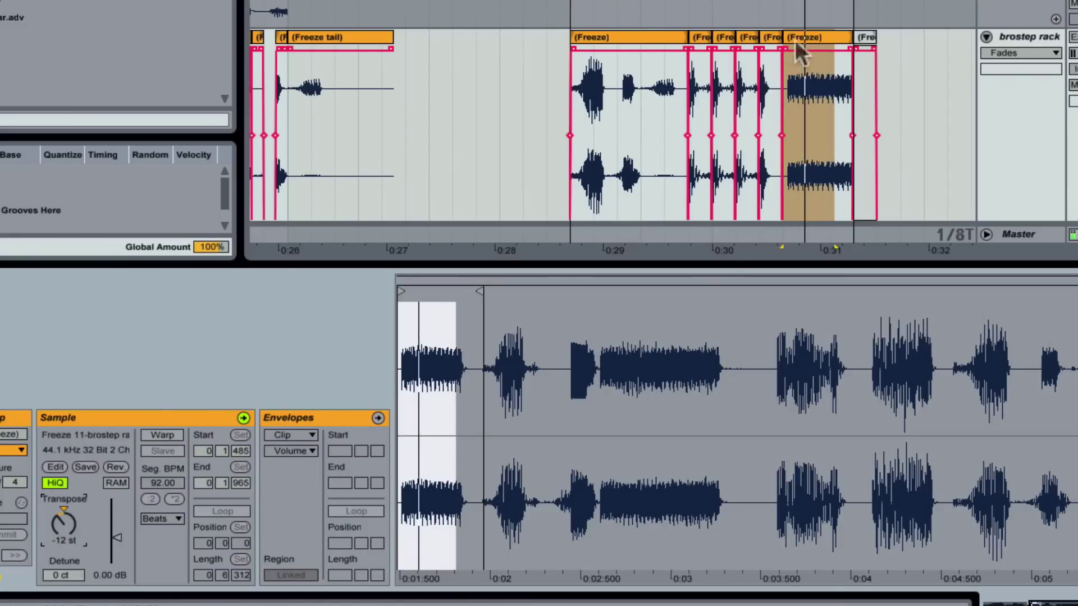
pyautogui.moveTo(785, 28)
pyautogui.mouseDown()
pyautogui.moveTo(847, 46)
pyautogui.moveTo(782, 44)
pyautogui.mouseUp()
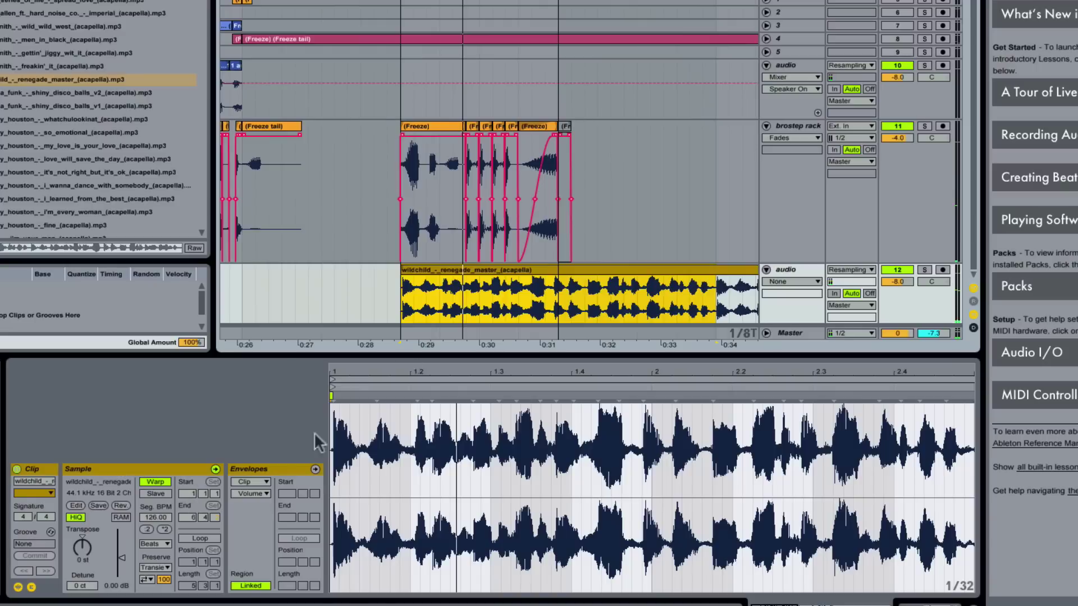
# - Split the wildchild renegade master acapella clip near 0:29.3 and audition its first slice
pyautogui.press('+')
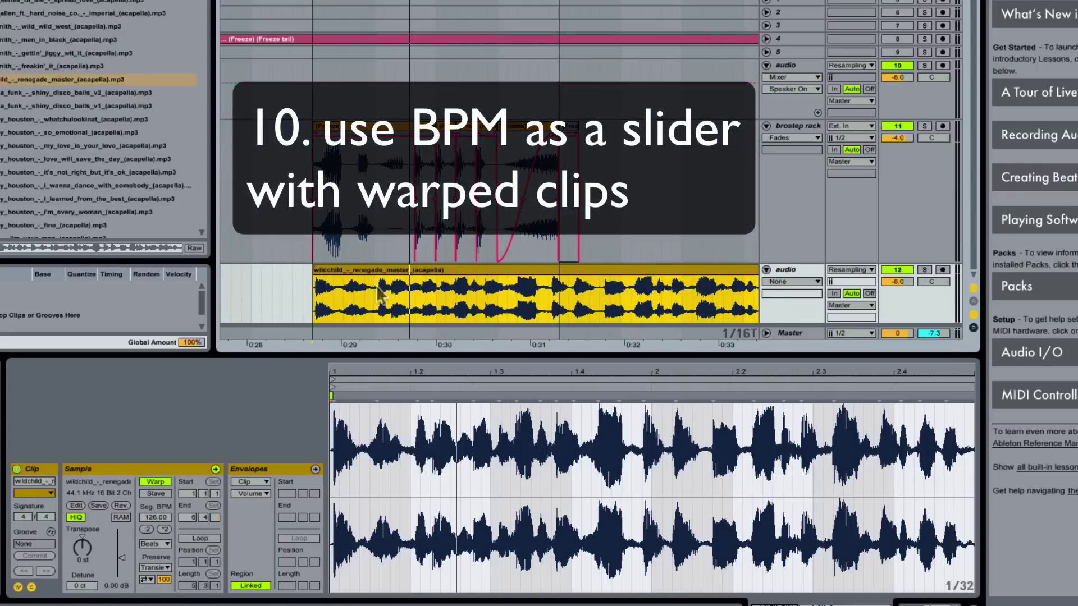
pyautogui.click(392, 303)
pyautogui.click(306, 300)
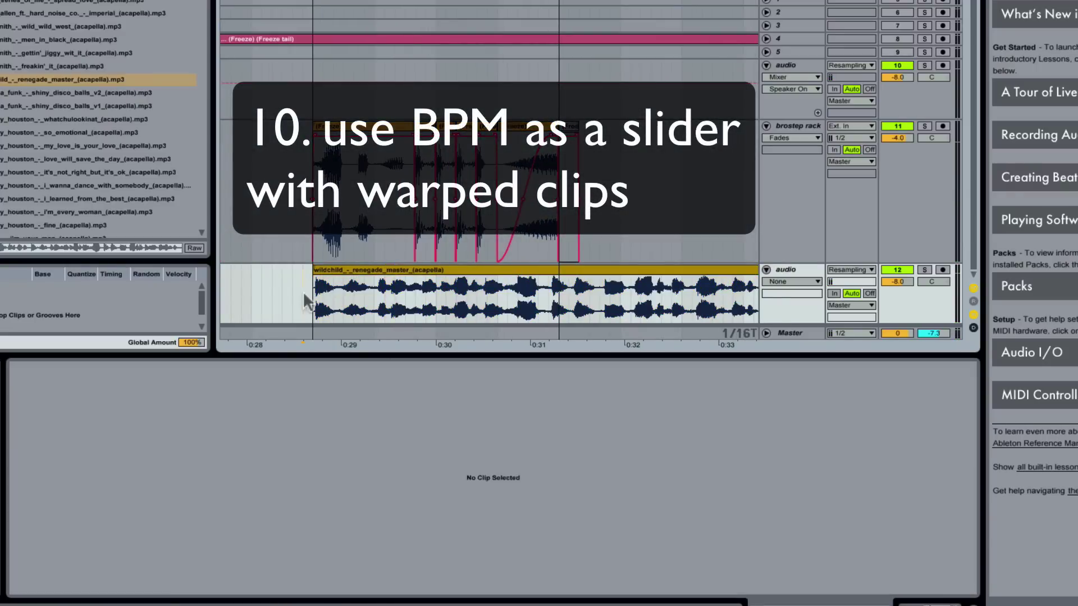
pyautogui.click(375, 290)
pyautogui.hotkey('ctrl', 'e')
pyautogui.press('space')
pyautogui.press('space')
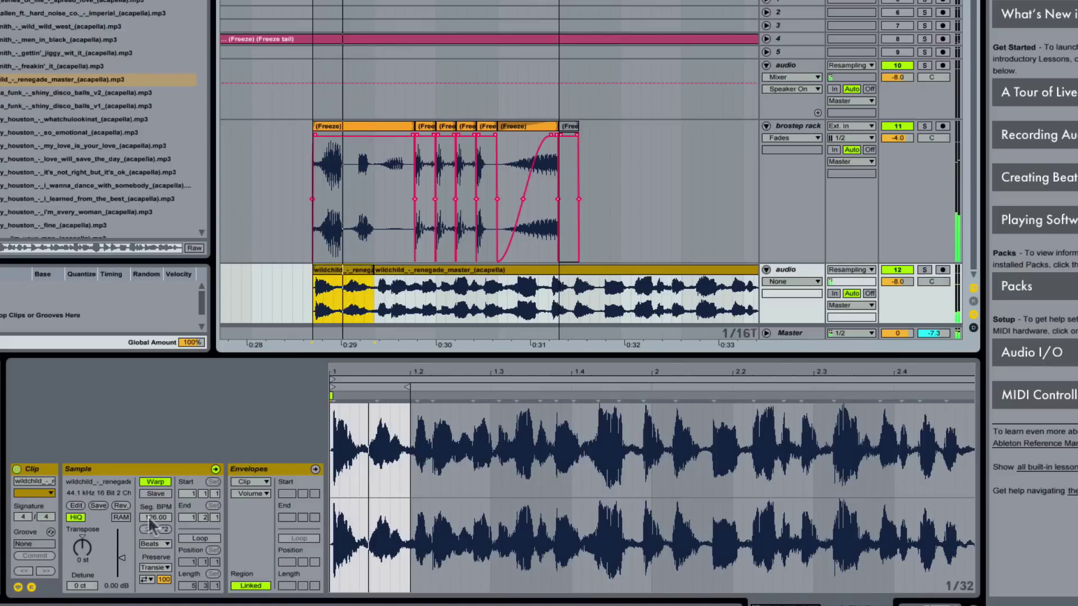
# - Set the first acapella slice's warp mode to Complex and its segment BPM to 256
pyautogui.click(147, 543)
pyautogui.click(150, 544)
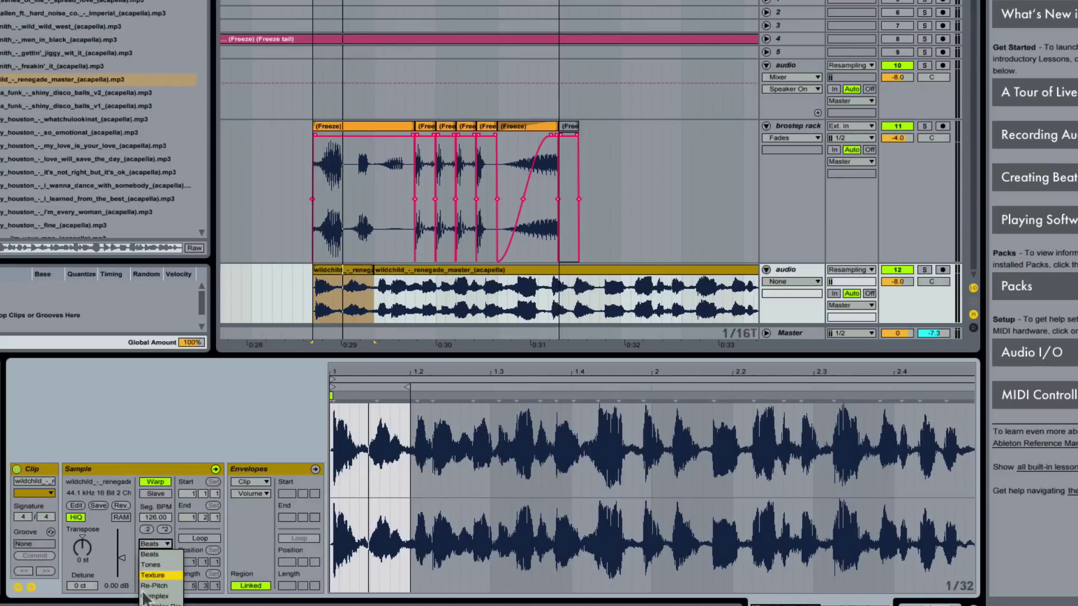
pyautogui.click(152, 587)
pyautogui.press('space')
pyautogui.press('space')
pyautogui.moveTo(155, 517); pyautogui.dragTo(158, 444)
pyautogui.press('space')
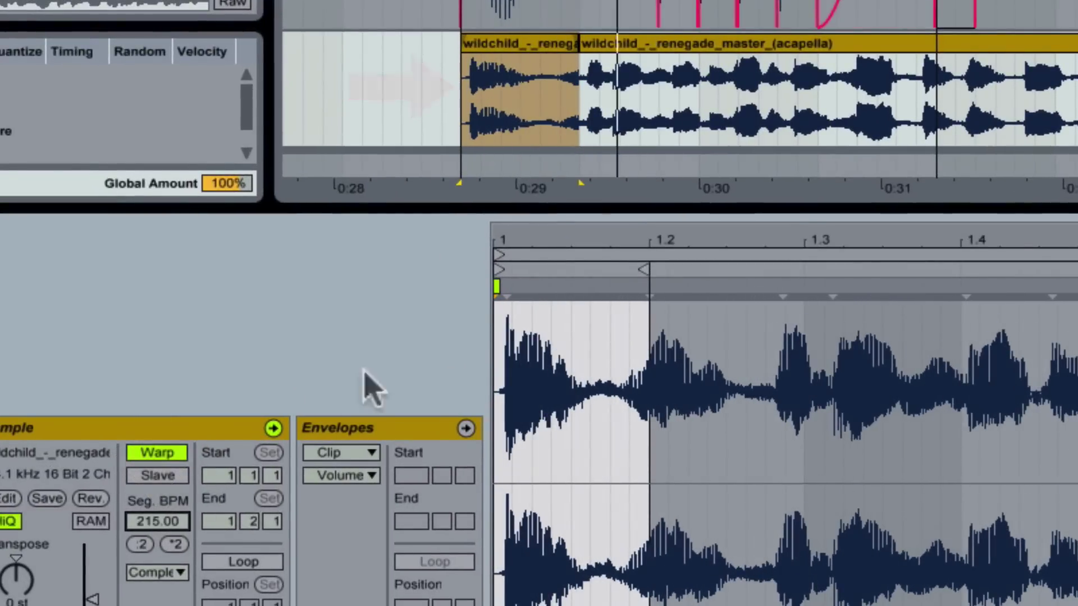
pyautogui.moveTo(153, 531); pyautogui.dragTo(153, 507)
# - Trim the second acapella slice to start near 0:30.1, split it near 0:31.2, and start the remaining piece near 0:31.7
pyautogui.moveTo(584, 40); pyautogui.dragTo(721, 42)
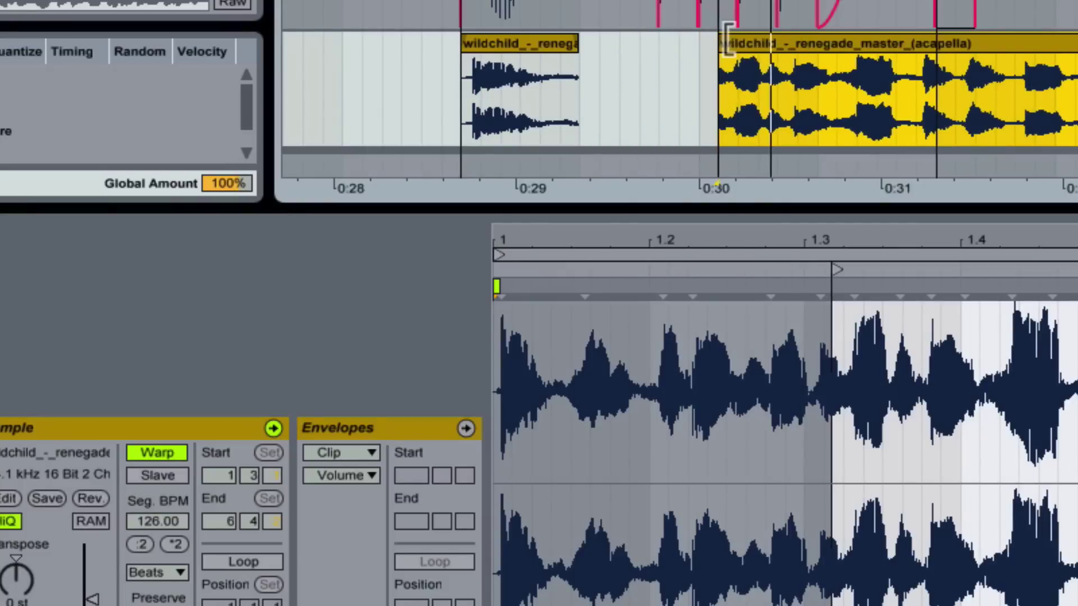
pyautogui.click(912, 79)
pyautogui.press('super+e')
pyautogui.moveTo(944, 42); pyautogui.dragTo(1043, 43)
# - Rename the first acapella slice as back and the second as renegade master!
pyautogui.click(523, 58)
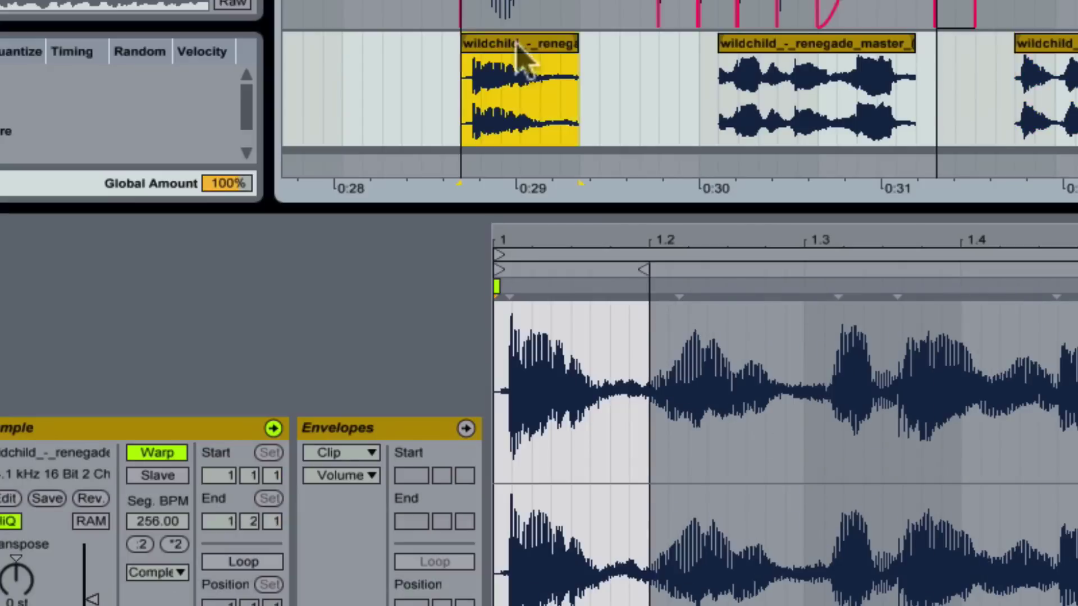
pyautogui.write('ck')
pyautogui.press('Return')
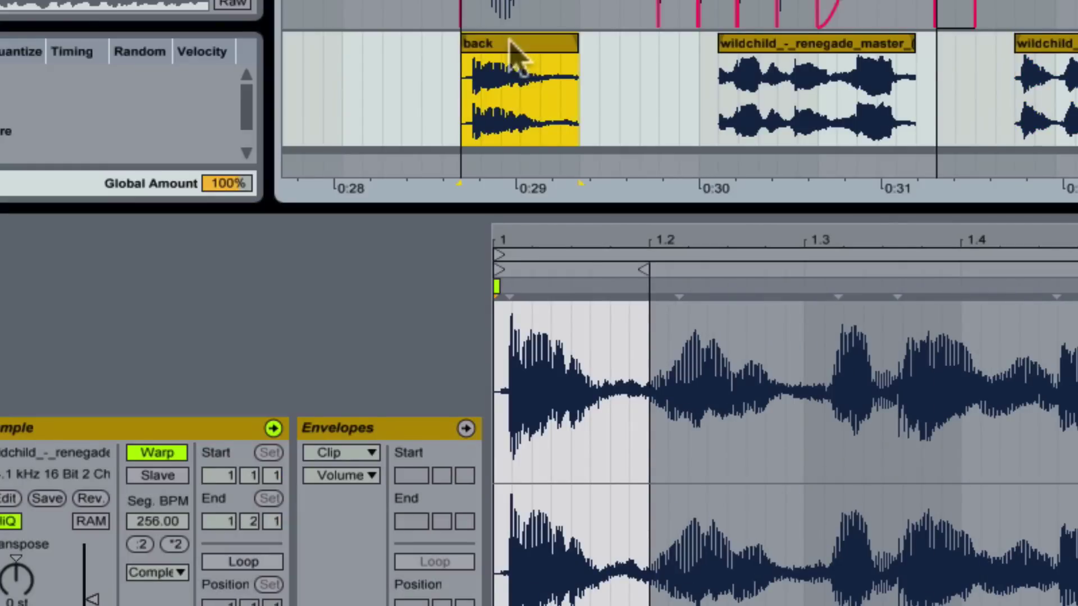
pyautogui.click(818, 70)
pyautogui.hotkey('ctrl', 'r')
pyautogui.write('rene')
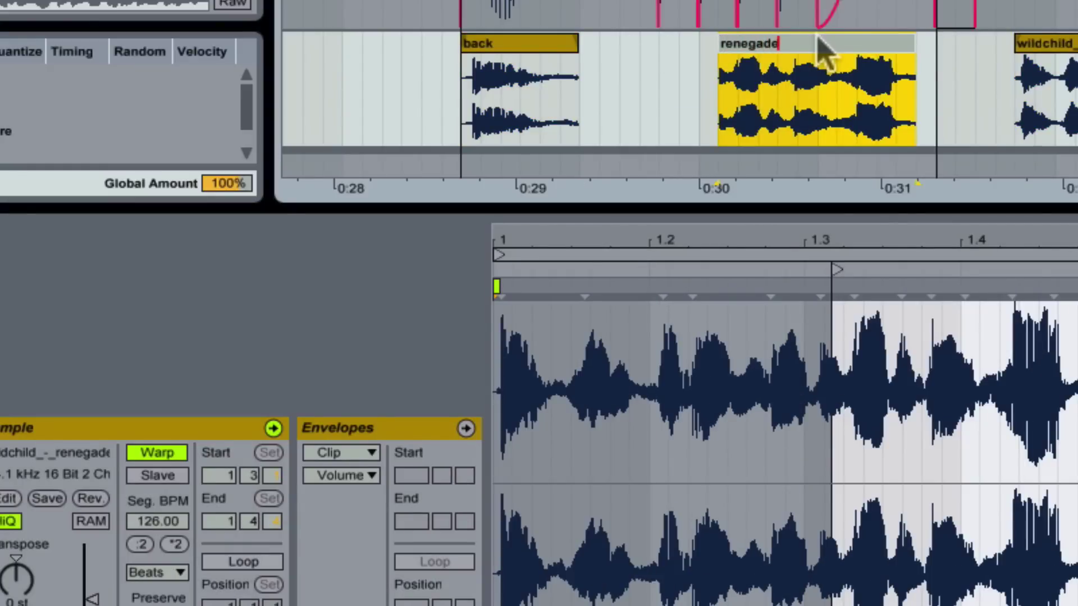
pyautogui.write('gade master')
pyautogui.press('Return')
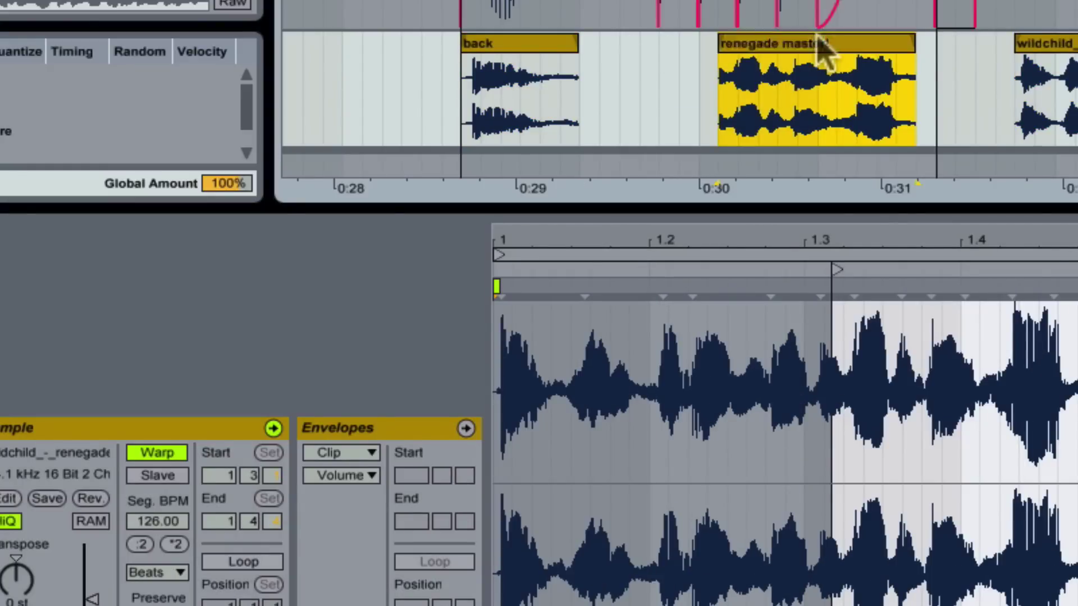
# - Set the renegade master! slice's segment BPM to 136.80 and extend its end to about 0:31.3 during playback
pyautogui.press('space')
pyautogui.moveTo(126, 513); pyautogui.dragTo(126, 504)
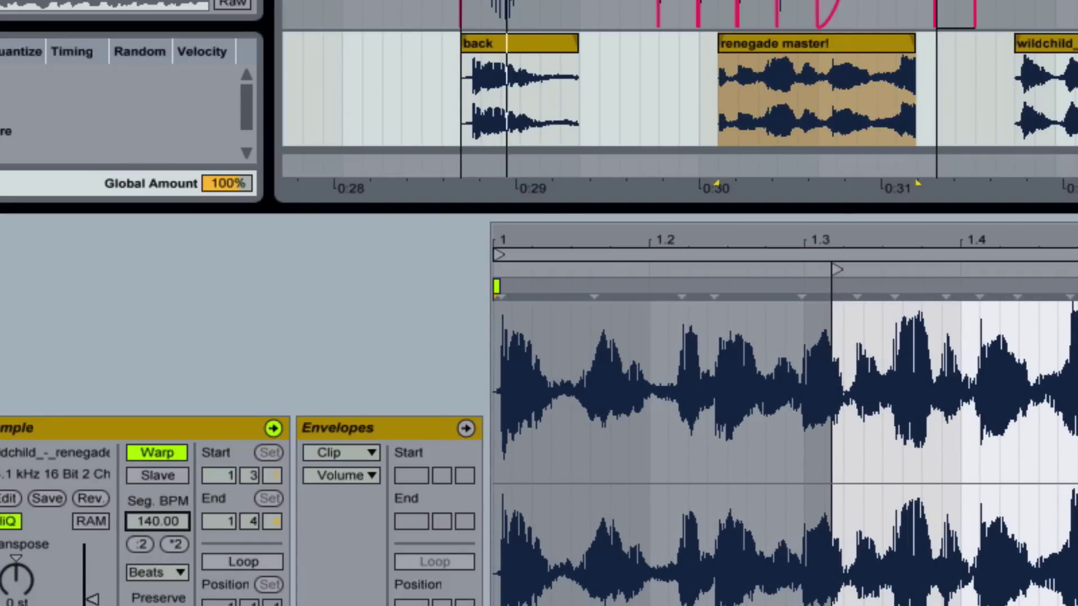
pyautogui.moveTo(914, 44)
pyautogui.mouseDown()
pyautogui.moveTo(976, 43)
pyautogui.moveTo(935, 45)
pyautogui.mouseUp()
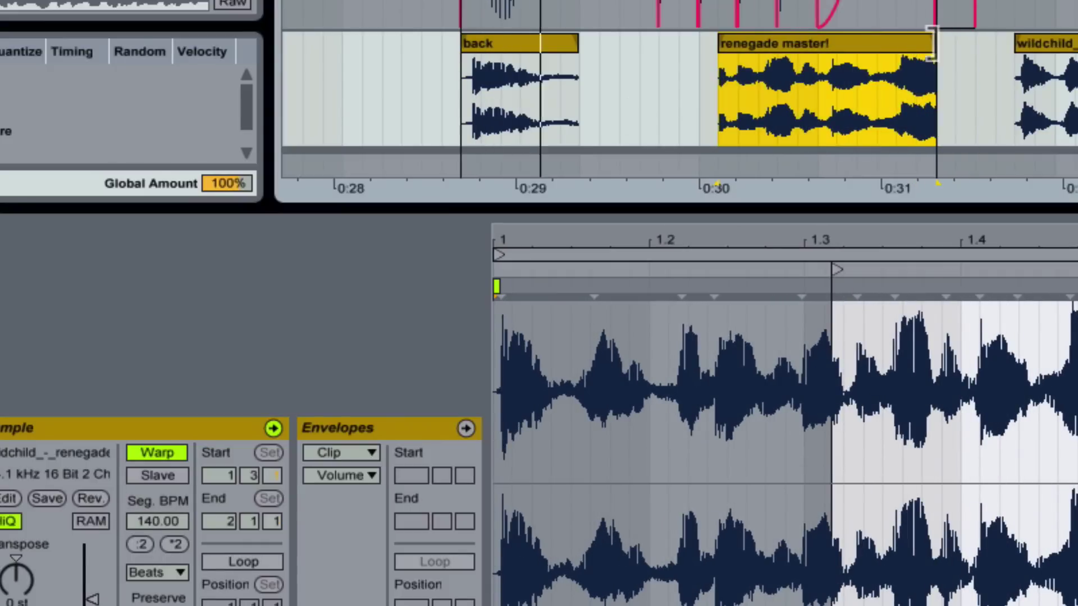
pyautogui.moveTo(152, 520)
pyautogui.mouseDown()
pyautogui.moveTo(151, 532)
pyautogui.moveTo(151, 519)
pyautogui.mouseUp()
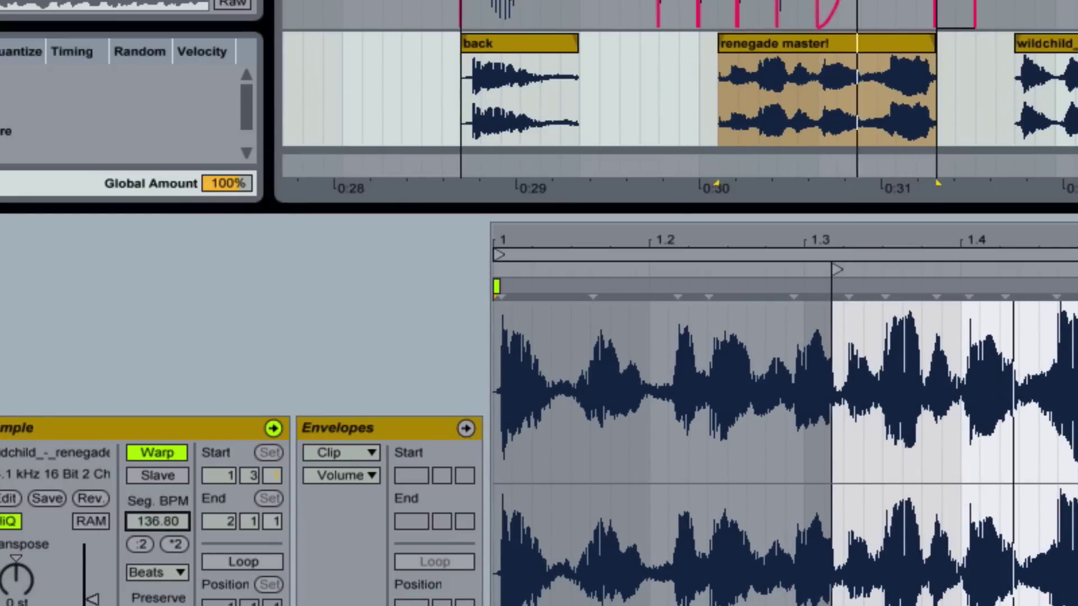
# - Trim the renegade master! slice to end near 0:30.9 and add short fade-outs to it and the back slice
pyautogui.click(939, 50)
pyautogui.moveTo(921, 45); pyautogui.dragTo(874, 51)
pyautogui.moveTo(871, 48); pyautogui.dragTo(859, 60)
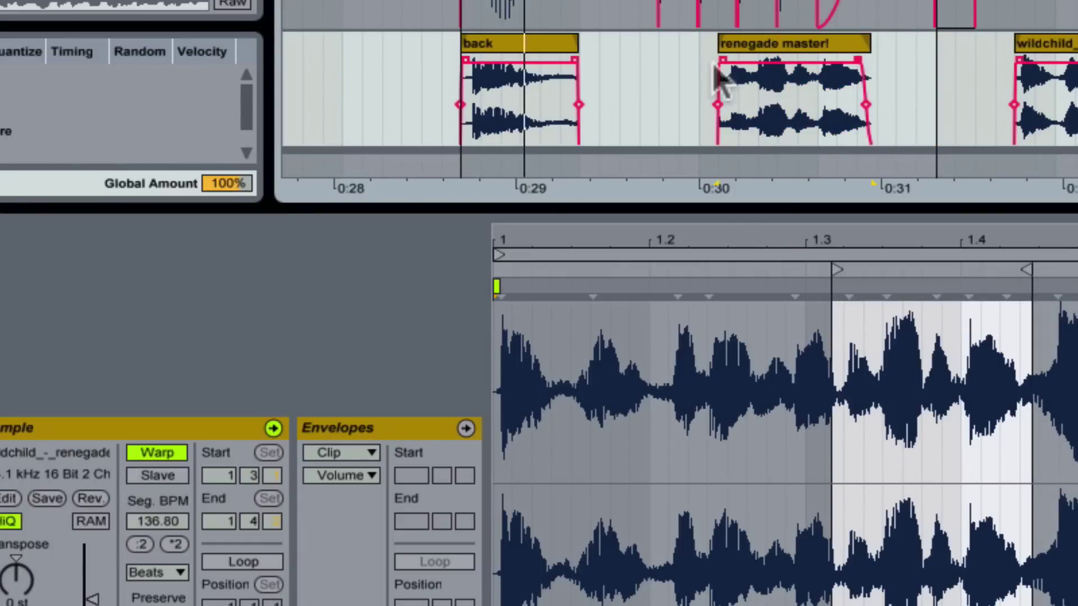
pyautogui.moveTo(571, 62); pyautogui.dragTo(562, 59)
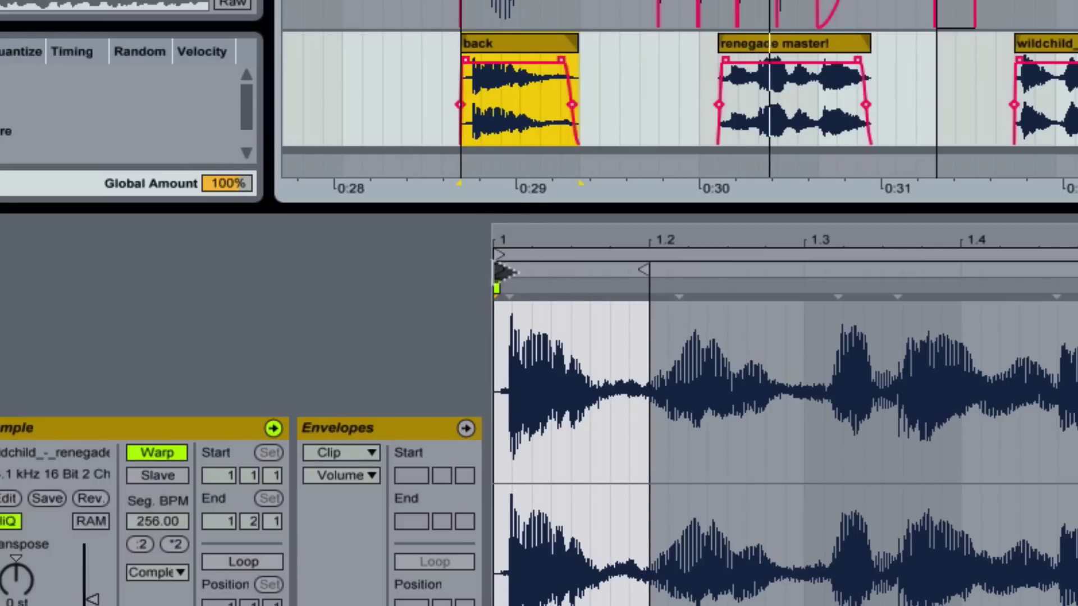
# - Move the back slice's start marker to the word's first transient and open its warp mode choices
pyautogui.moveTo(504, 272); pyautogui.dragTo(511, 271)
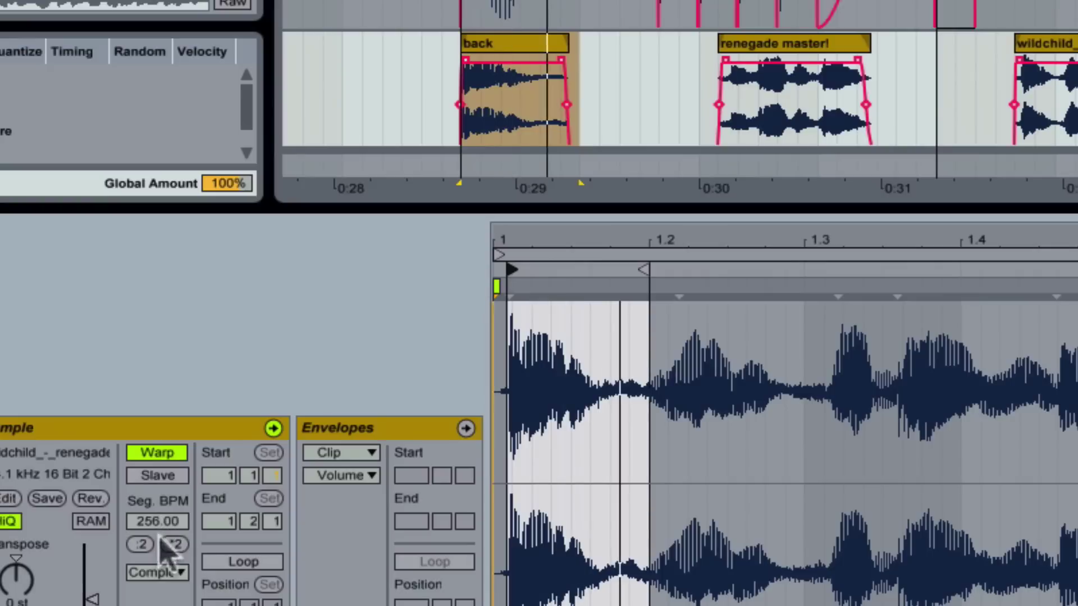
pyautogui.click(159, 576)
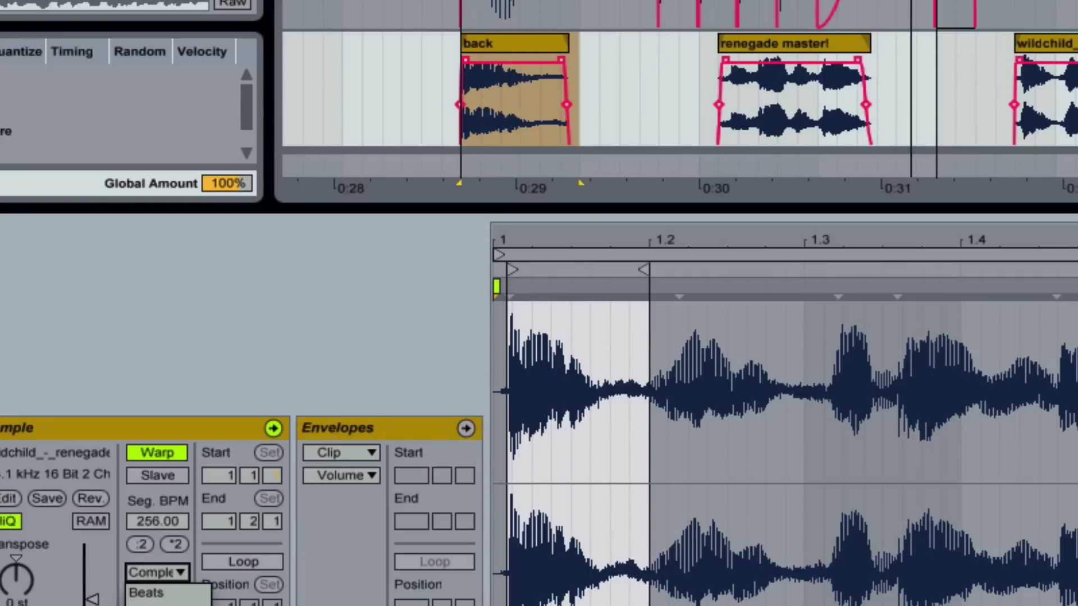
pyautogui.click(155, 605)
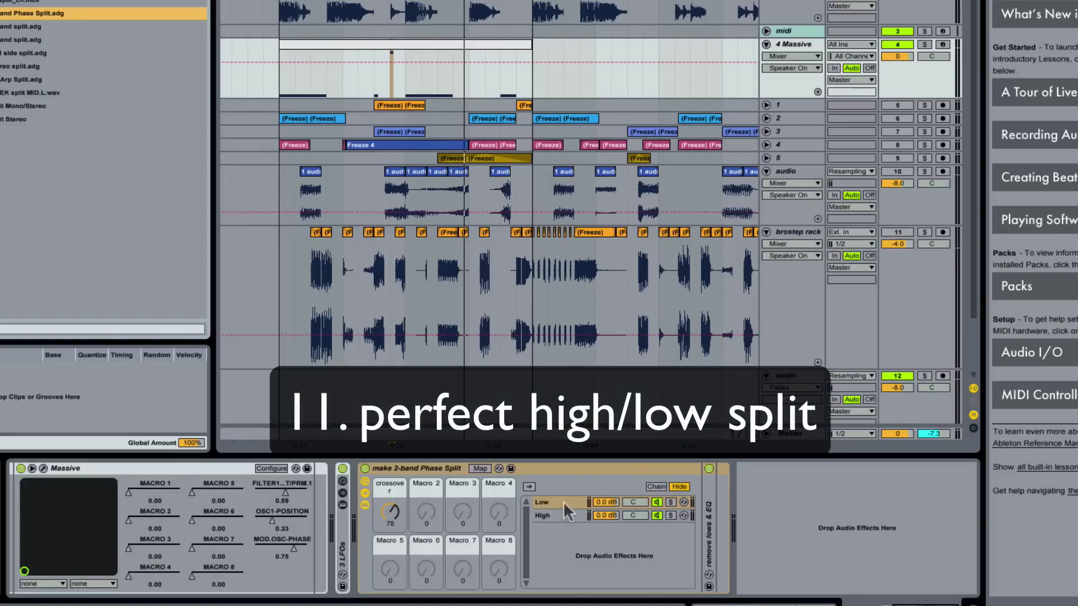
# - Examine the devices in the Low and High chains of the make 2-band Phase Split rack on the Massive track
pyautogui.click(564, 501)
pyautogui.click(561, 513)
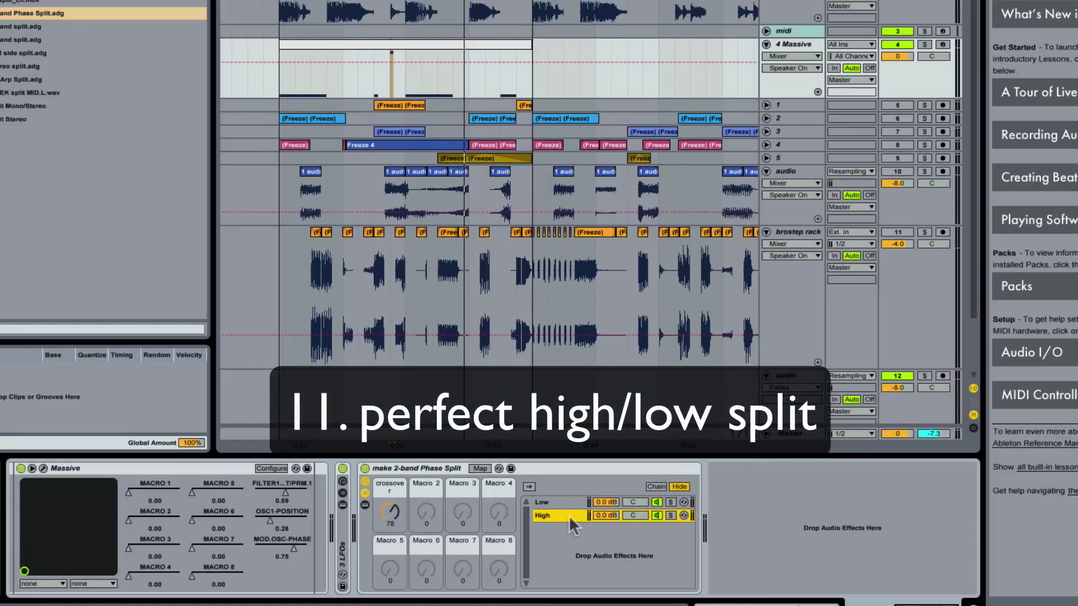
pyautogui.doubleClick(709, 514)
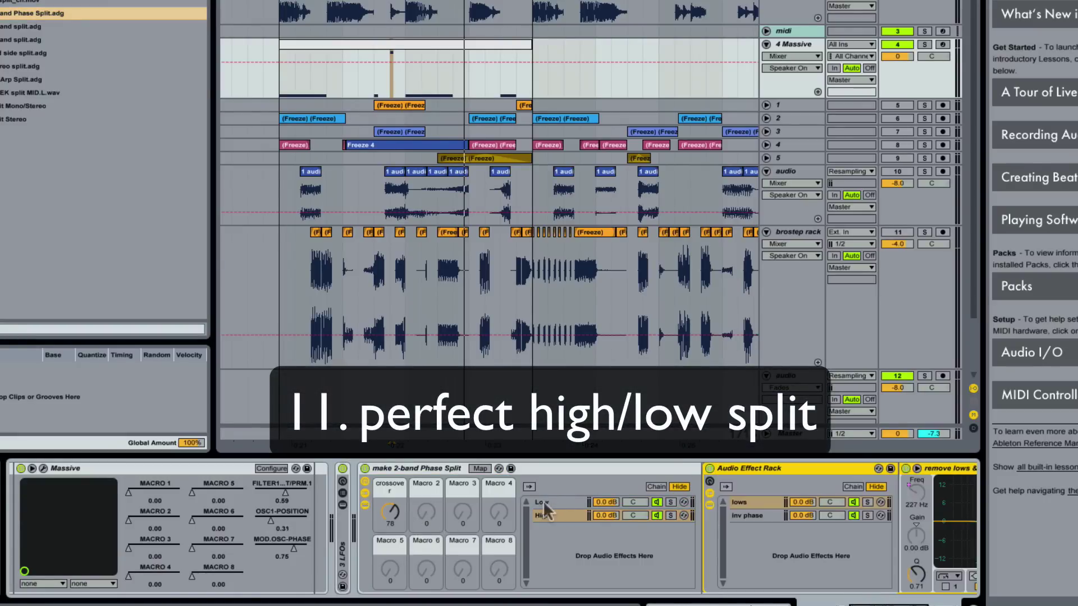
pyautogui.click(561, 502)
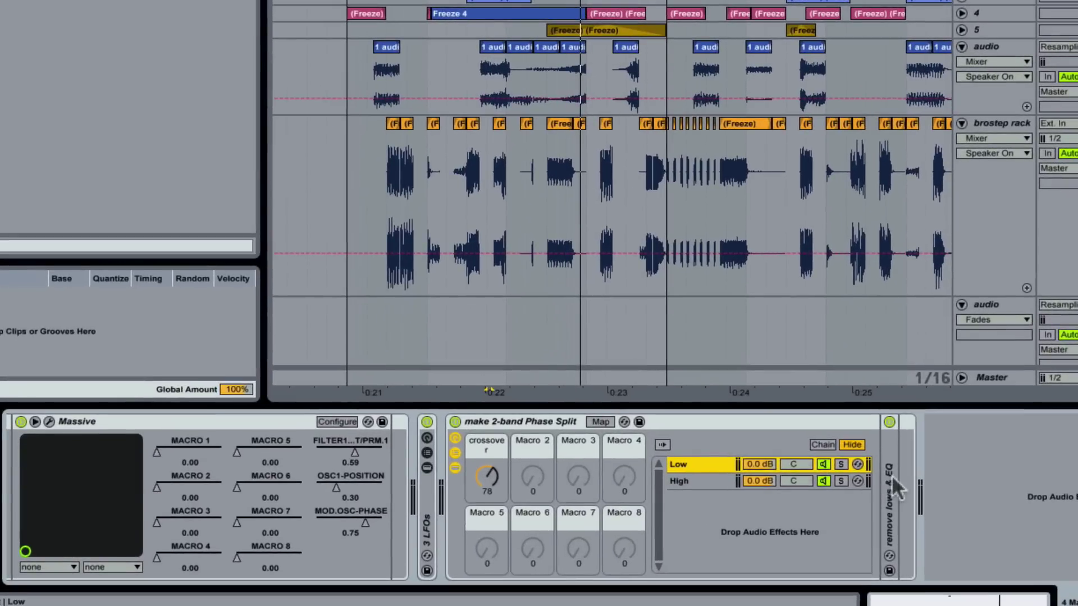
pyautogui.doubleClick(822, 499)
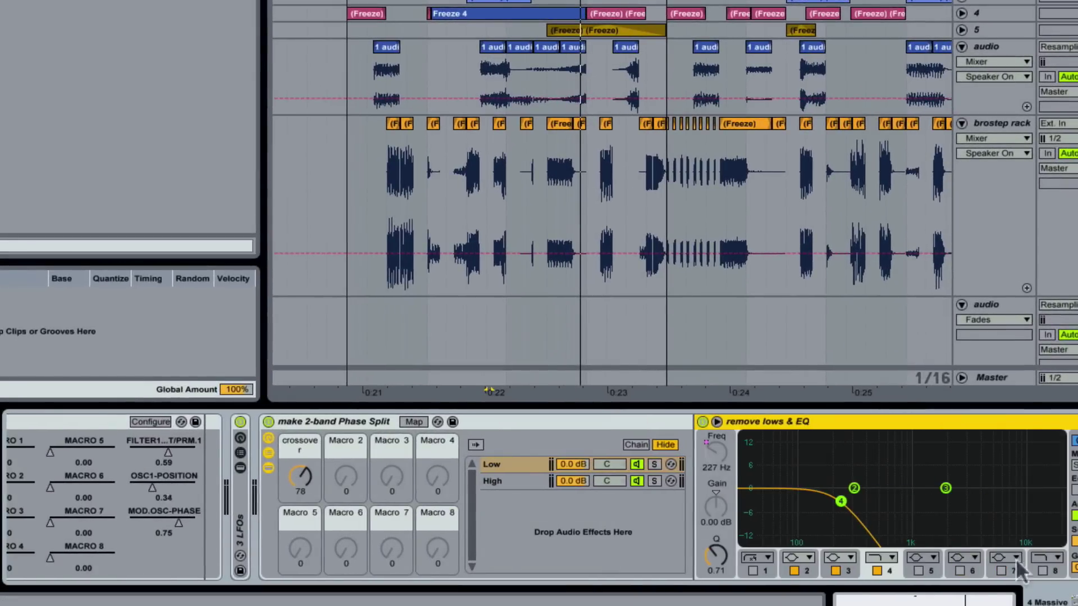
pyautogui.click(527, 482)
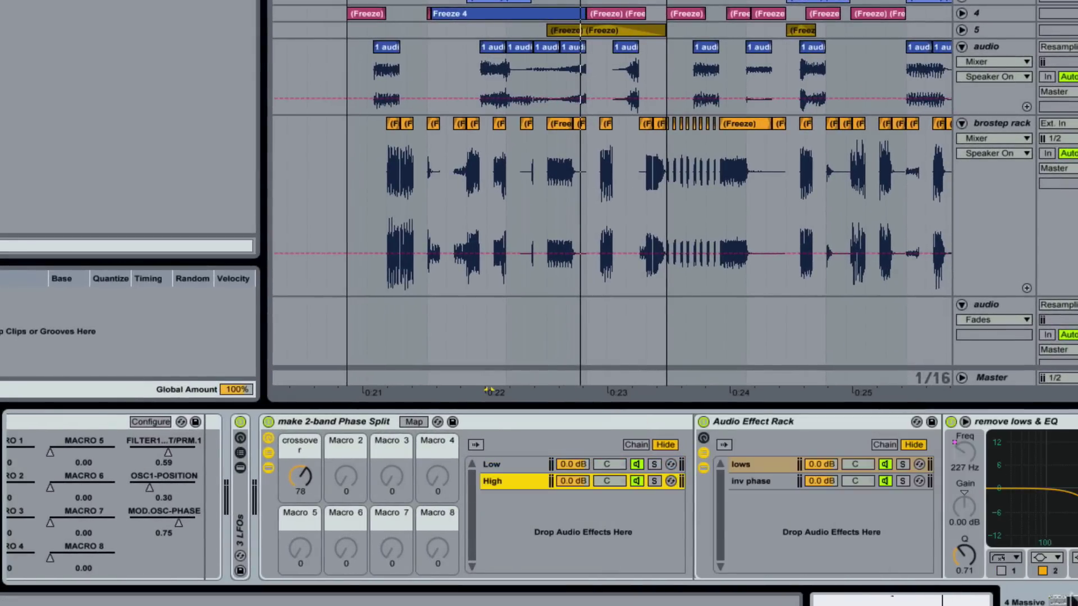
pyautogui.hscroll(5, 476, 527)
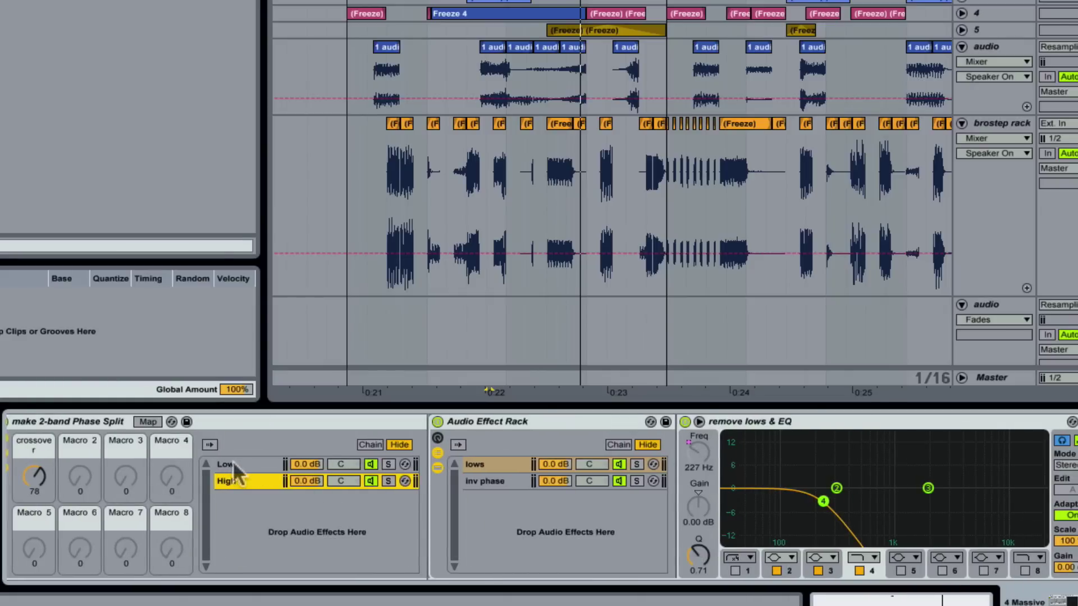
# - Solo the Low chain, set the crossover macro to 19, and display the High chain's devices
pyautogui.click(228, 463)
pyautogui.click(388, 464)
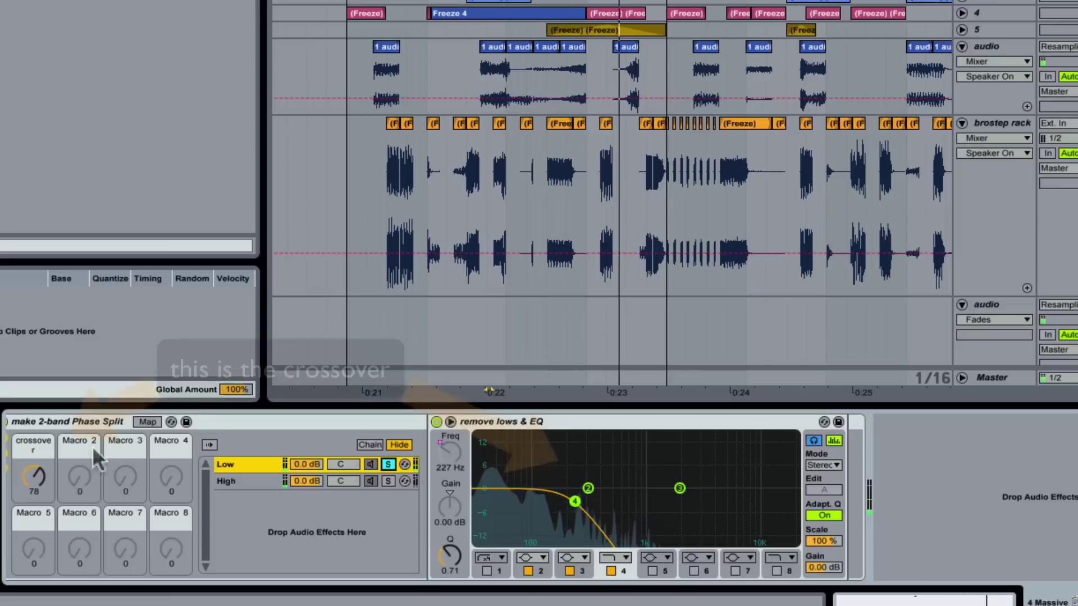
pyautogui.moveTo(35, 478); pyautogui.dragTo(35, 528)
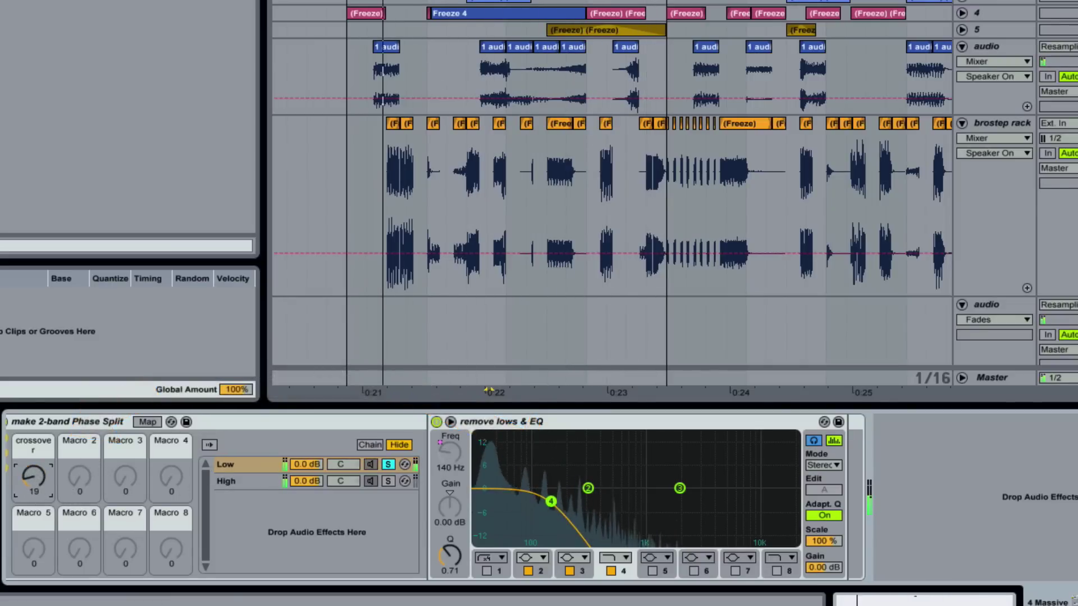
pyautogui.click(242, 480)
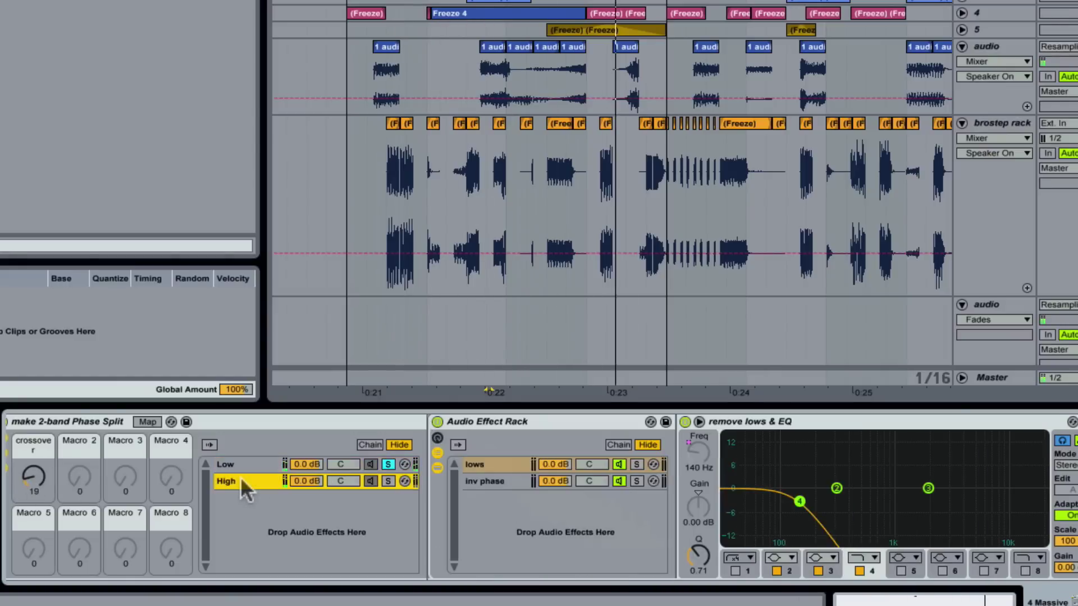
# - Solo only the High chain and switch the inv phase Utility's left and right phase inversion off and back on to compare
pyautogui.click(492, 483)
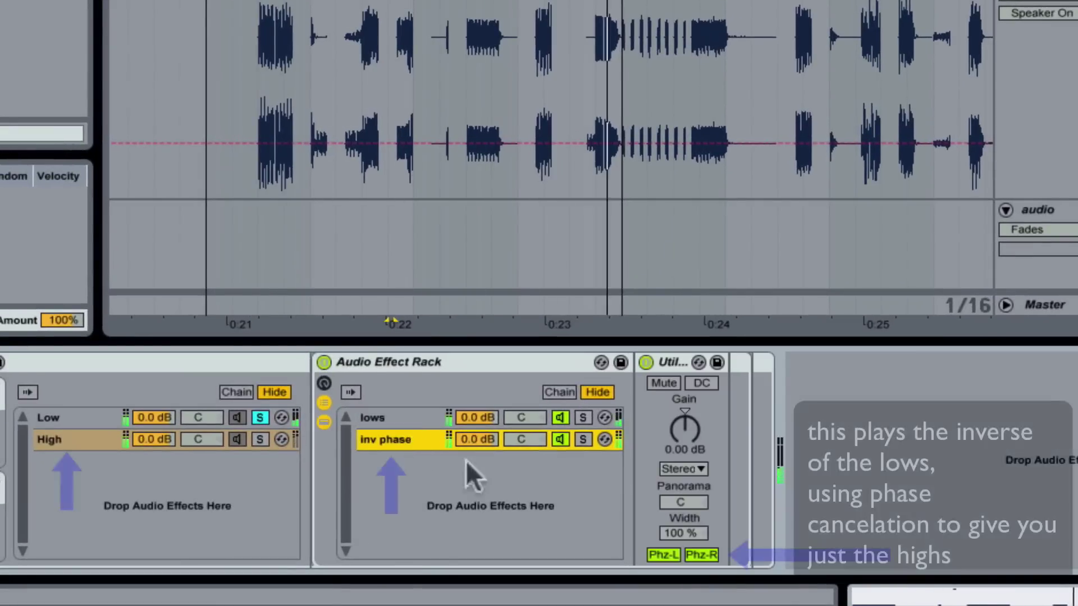
pyautogui.click(672, 554)
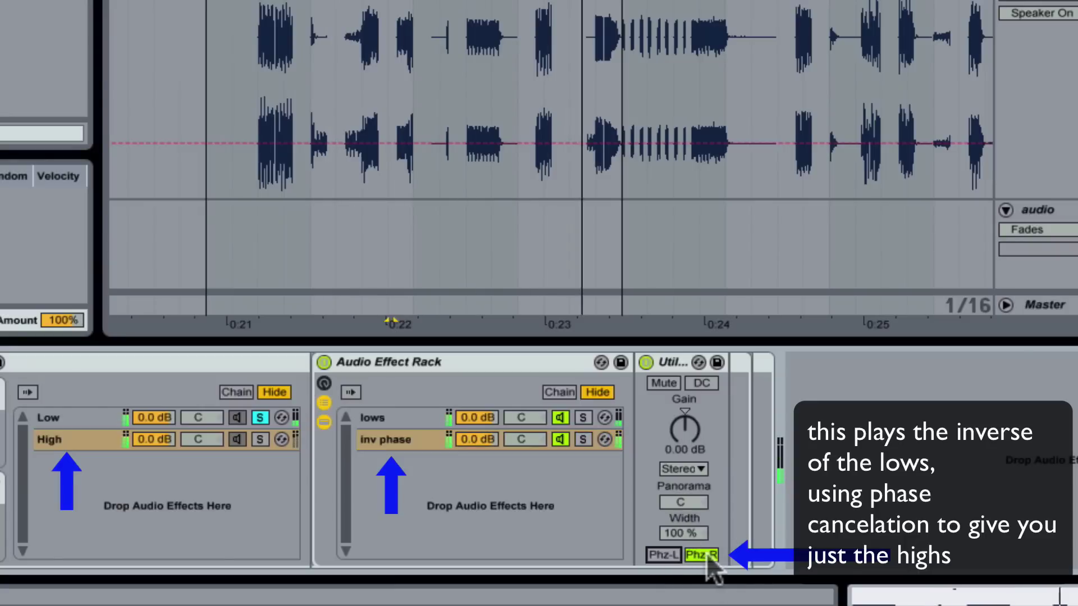
pyautogui.click(261, 438)
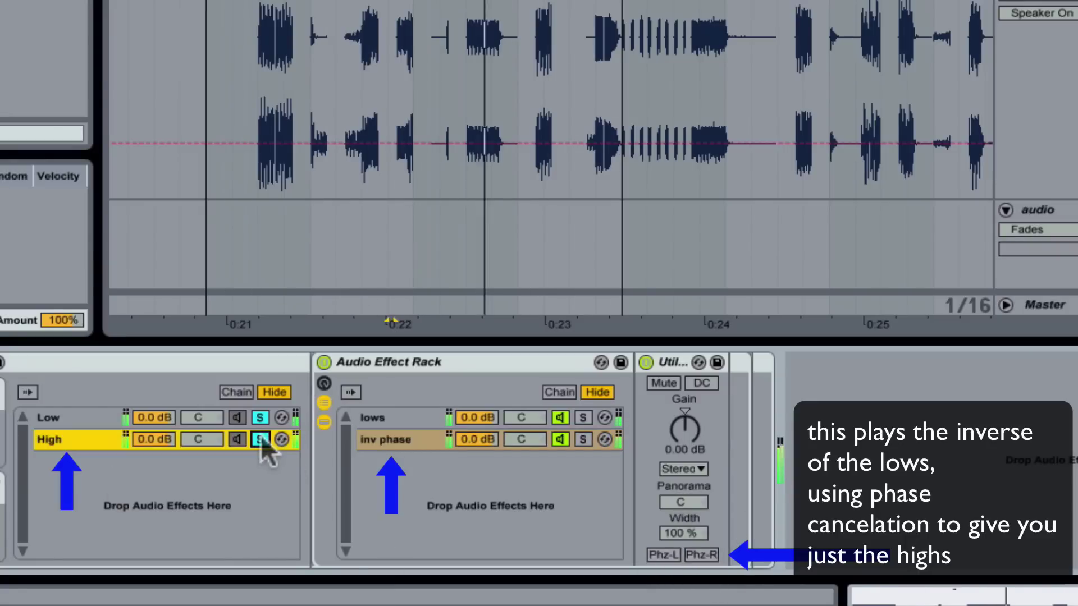
pyautogui.click(663, 554)
pyautogui.click(700, 554)
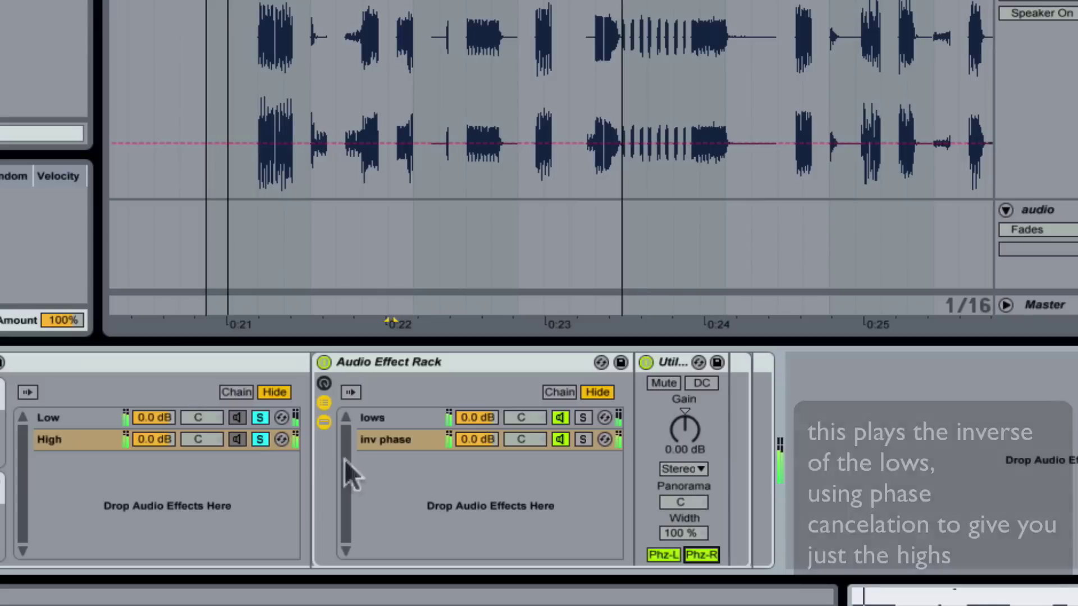
pyautogui.click(261, 418)
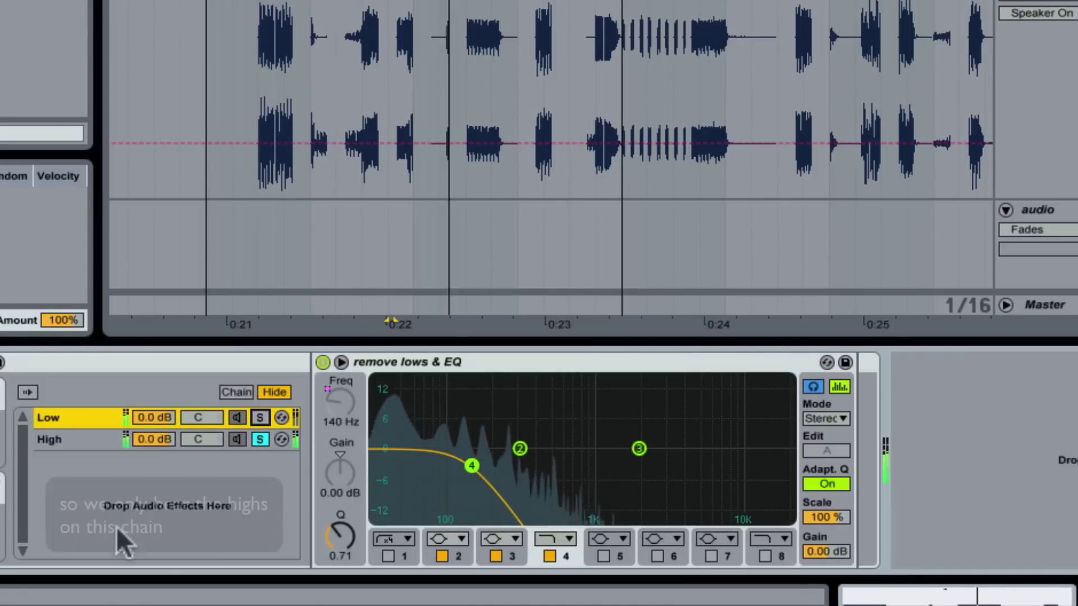
# - Compare the Low and High chains by switching their solos and chain activators, finishing with both chains active and unsoloed
pyautogui.click(256, 440)
pyautogui.click(260, 439)
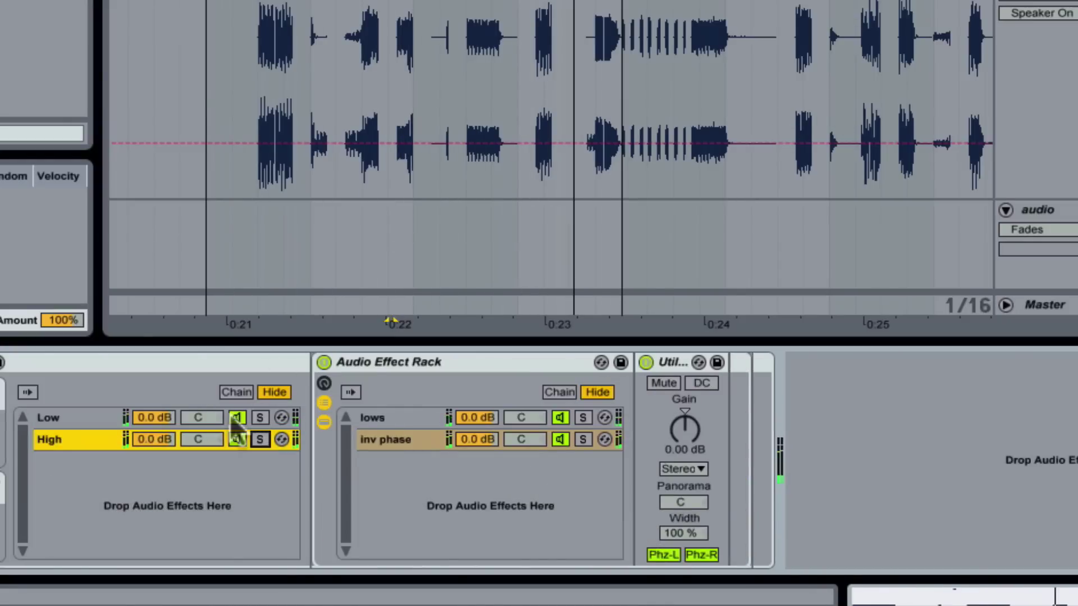
pyautogui.click(260, 417)
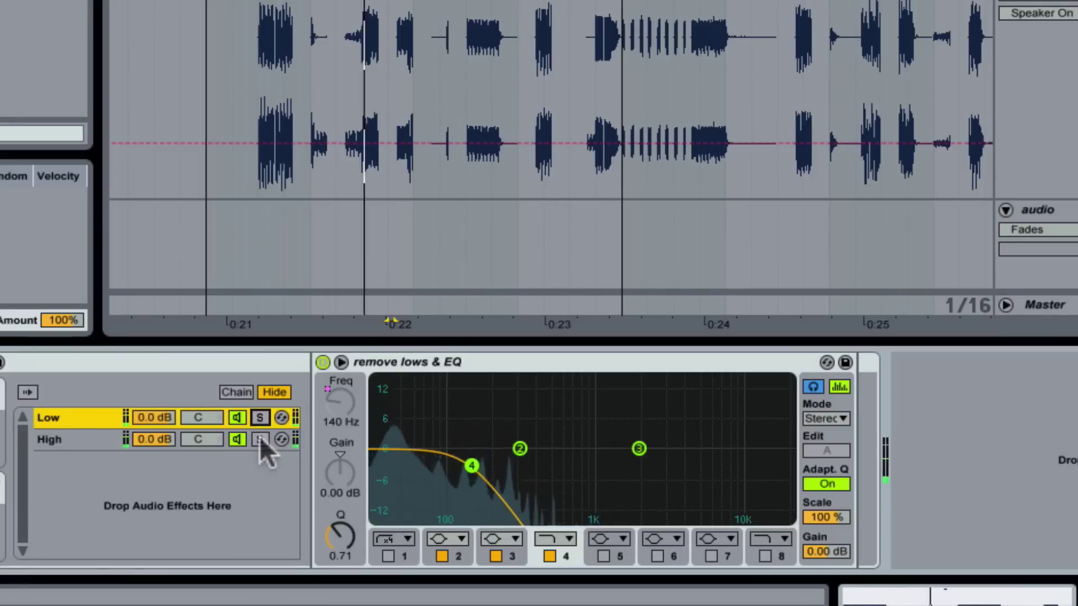
pyautogui.click(259, 439)
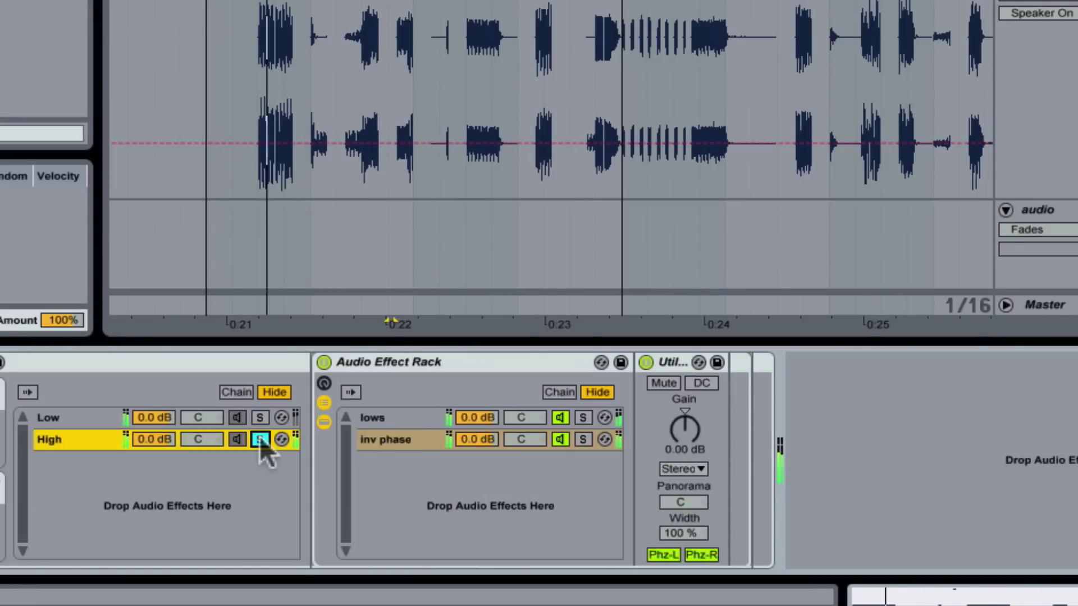
pyautogui.click(238, 418)
pyautogui.click(237, 440)
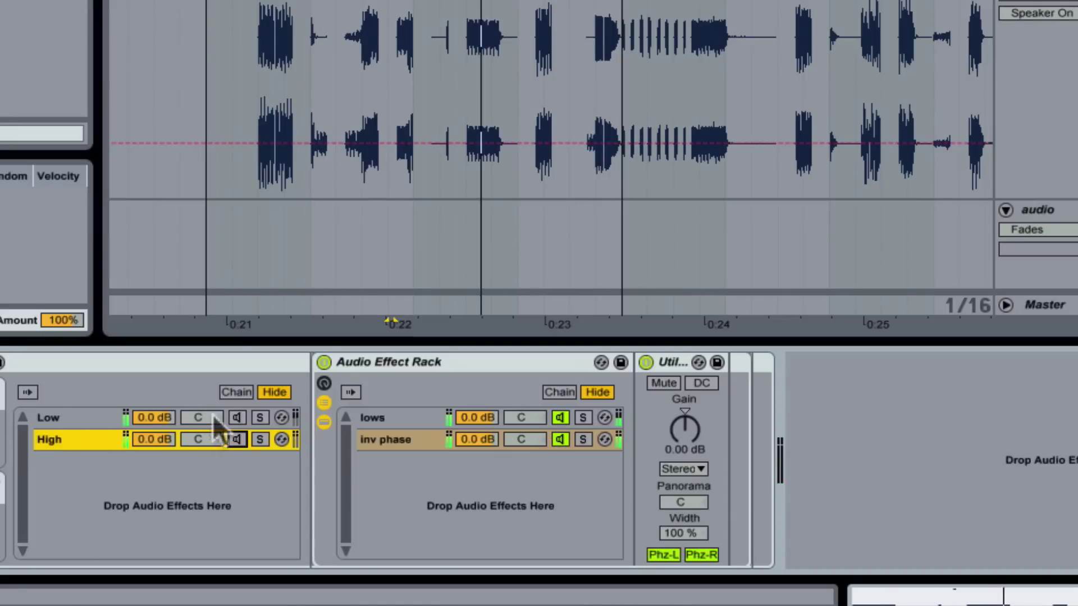
pyautogui.click(237, 417)
pyautogui.click(234, 439)
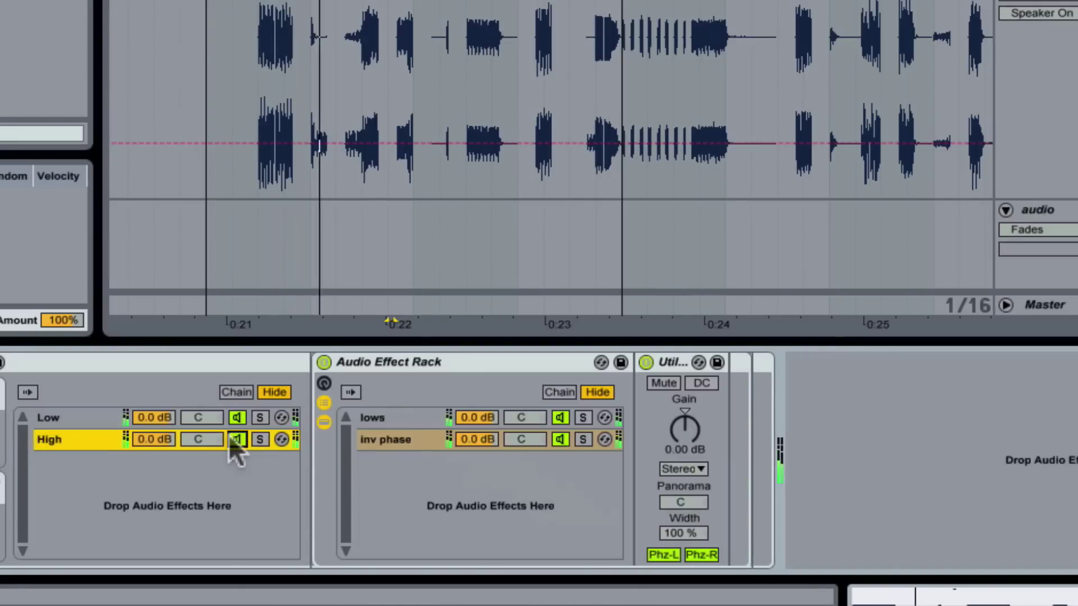
# - Solo the Low chain and add a Compressor after its EQ with threshold -32.0 dB, ratio 5.04:1, attack 2.89 ms and release 58.2 ms
pyautogui.click(261, 419)
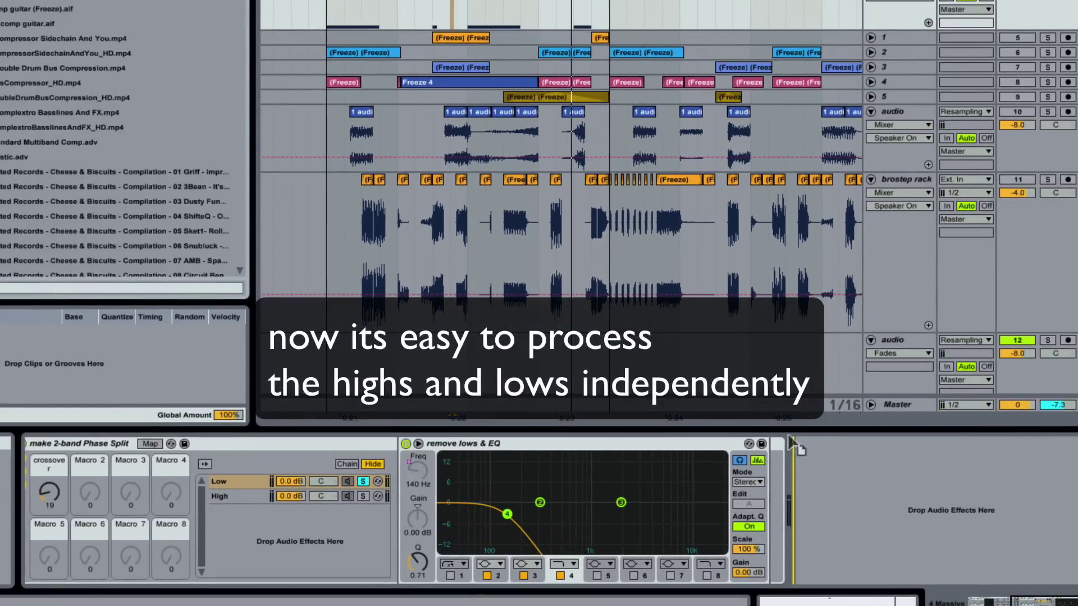
pyautogui.moveTo(774, 476); pyautogui.dragTo(778, 474)
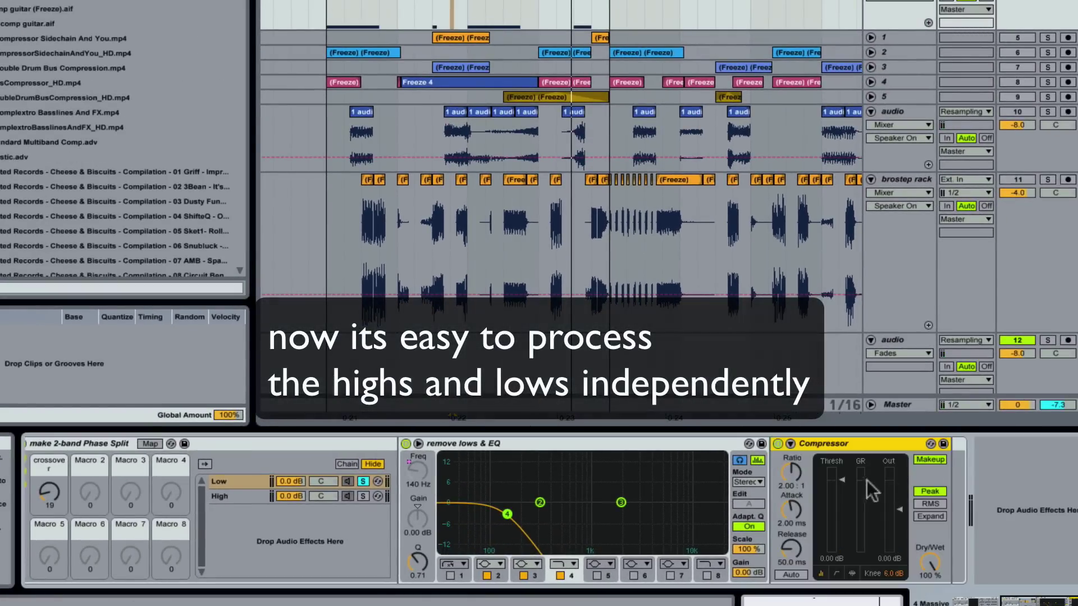
pyautogui.moveTo(842, 481); pyautogui.dragTo(842, 531)
pyautogui.press('space')
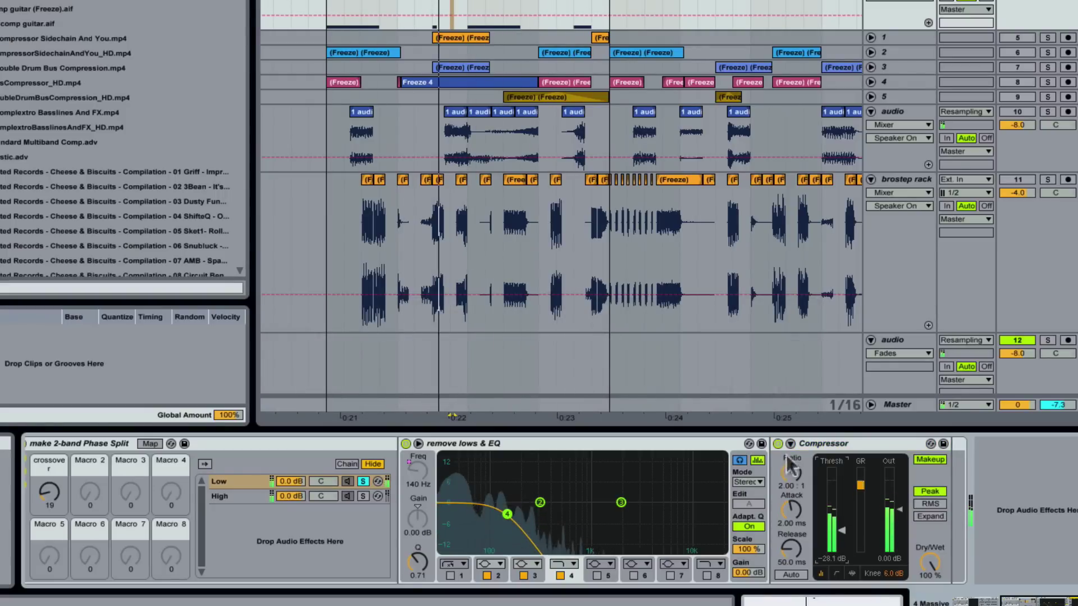
pyautogui.moveTo(791, 465); pyautogui.dragTo(791, 443)
pyautogui.moveTo(791, 506)
pyautogui.mouseDown()
pyautogui.moveTo(792, 546)
pyautogui.moveTo(841, 534)
pyautogui.mouseUp()
pyautogui.moveTo(792, 477); pyautogui.dragTo(792, 470)
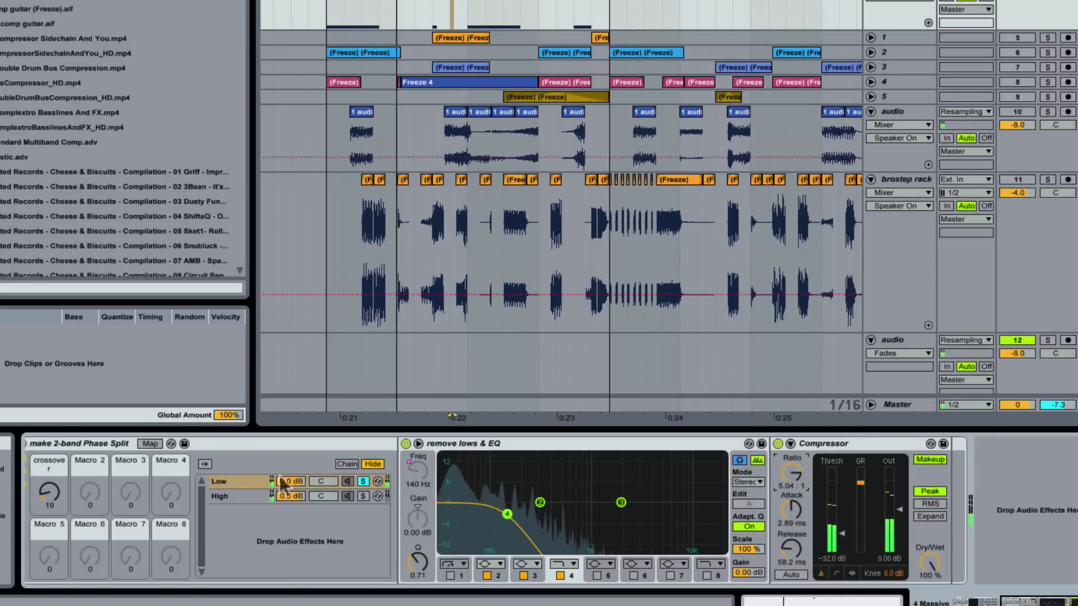
# - Solo the High chain instead of the Low chain and collapse its nested Audio Effect Rack
pyautogui.click(365, 496)
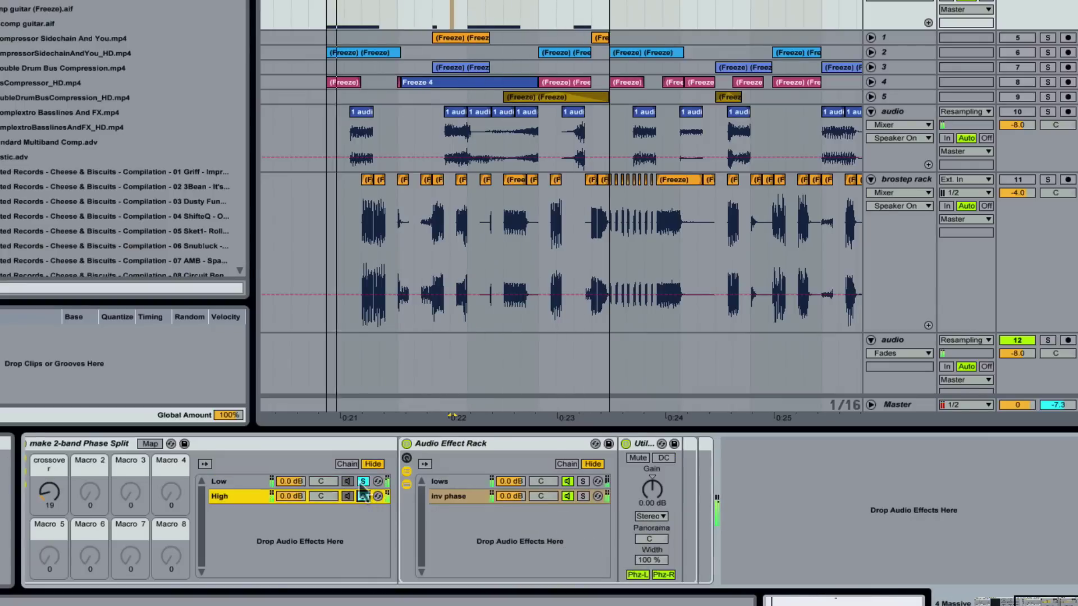
pyautogui.click(363, 481)
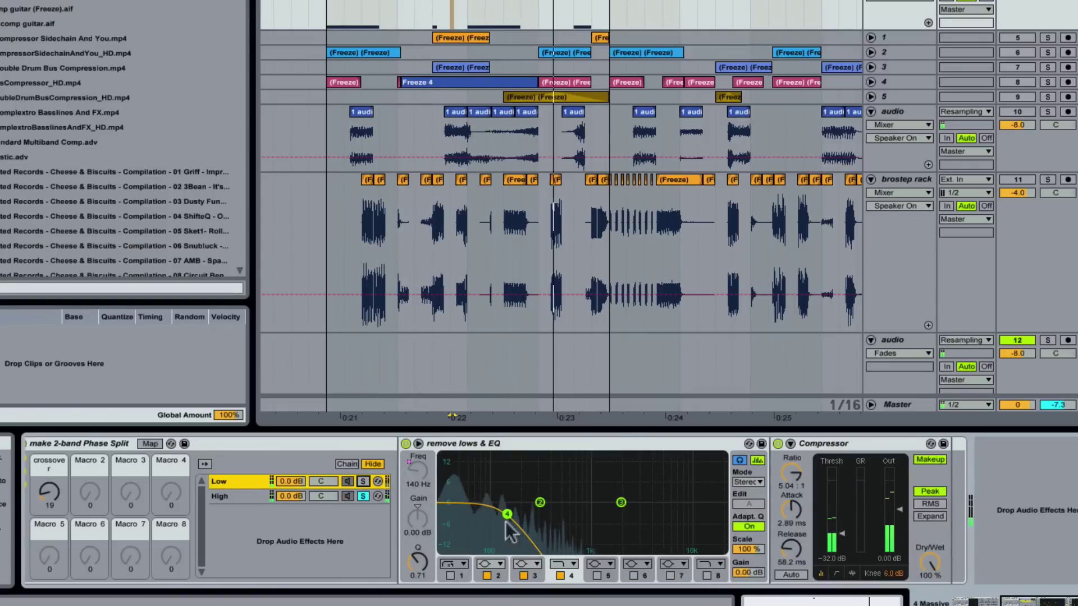
pyautogui.click(251, 494)
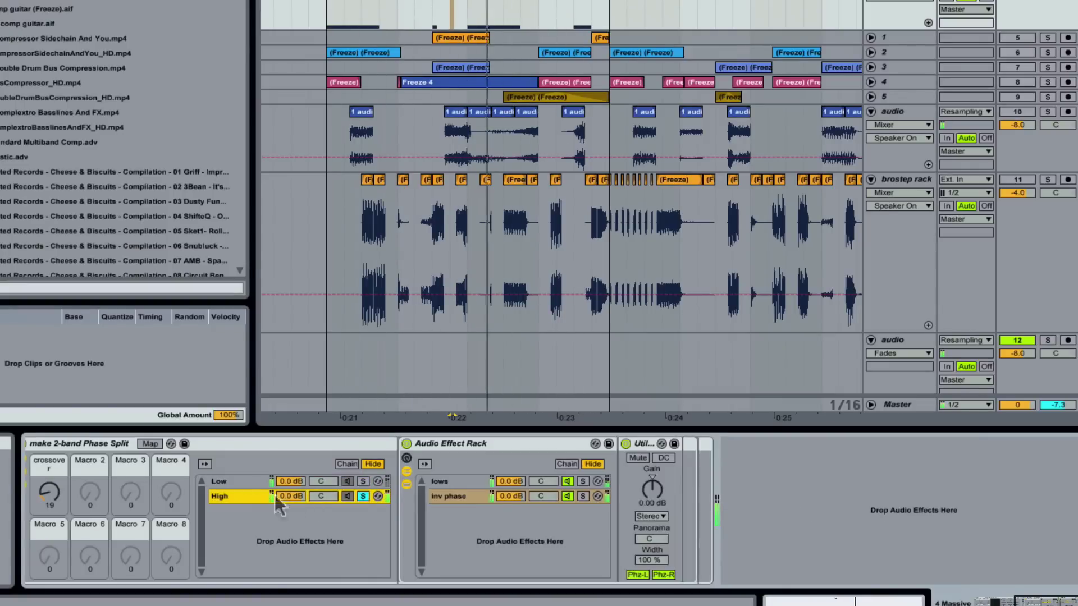
pyautogui.doubleClick(518, 443)
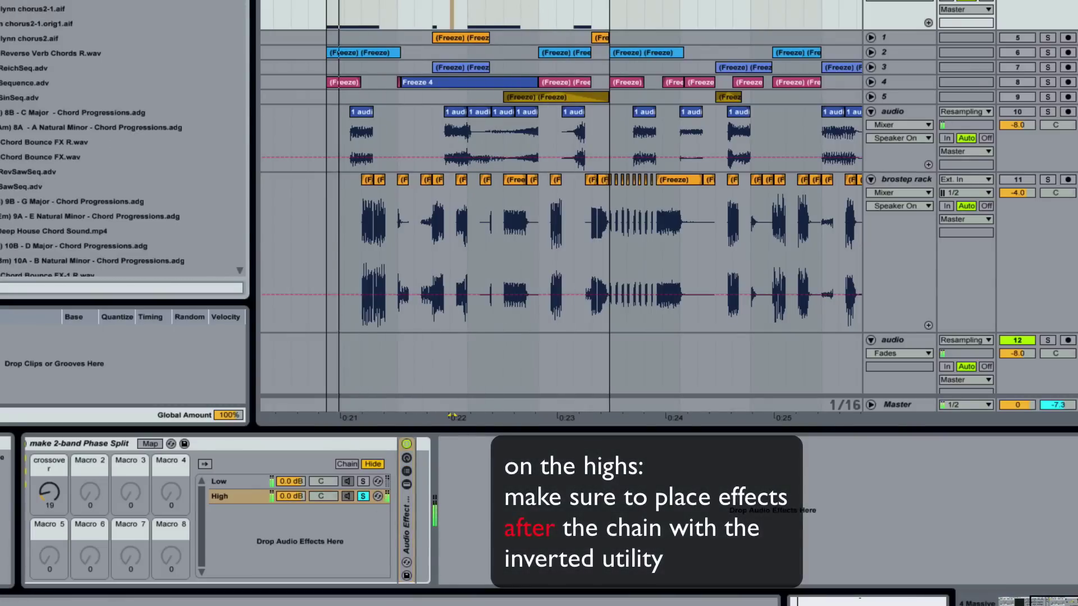
# - Add a Chorus at 5.6 % dry/wet and a Flanger at 34.9 % dry/wet after the High chain's collapsed rack
pyautogui.click(408, 459)
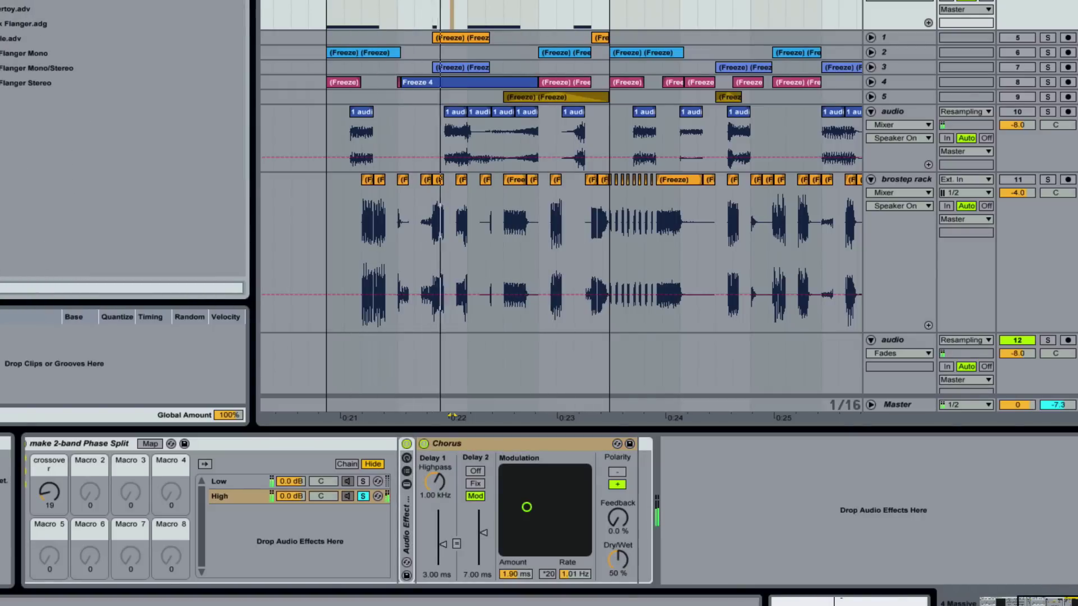
pyautogui.moveTo(629, 483); pyautogui.dragTo(640, 494)
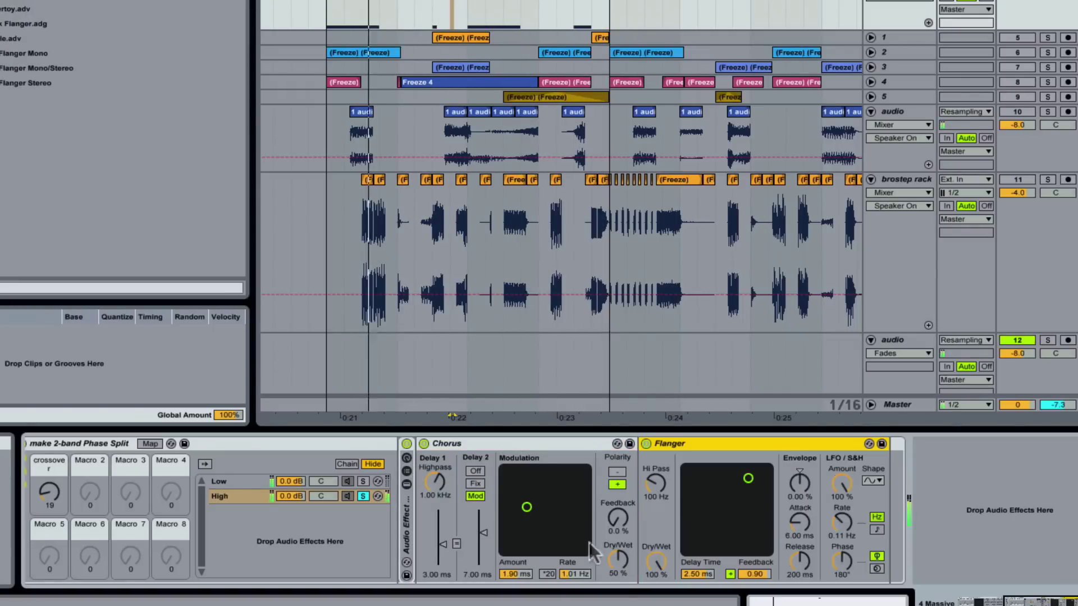
pyautogui.moveTo(655, 562); pyautogui.dragTo(656, 598)
pyautogui.moveTo(618, 561); pyautogui.dragTo(617, 592)
# - Set the Chorus feedback to 0.8 %, modulation amount to 0.49 ms, rate to 2.64 Hz and polarity to negative
pyautogui.click(618, 521)
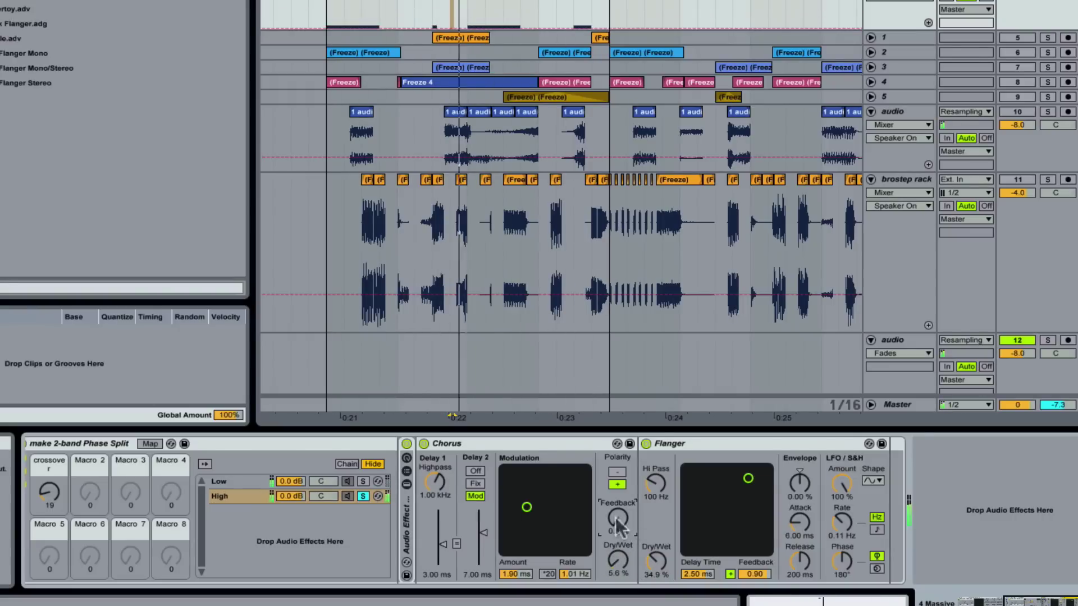
pyautogui.moveTo(566, 512); pyautogui.dragTo(543, 529)
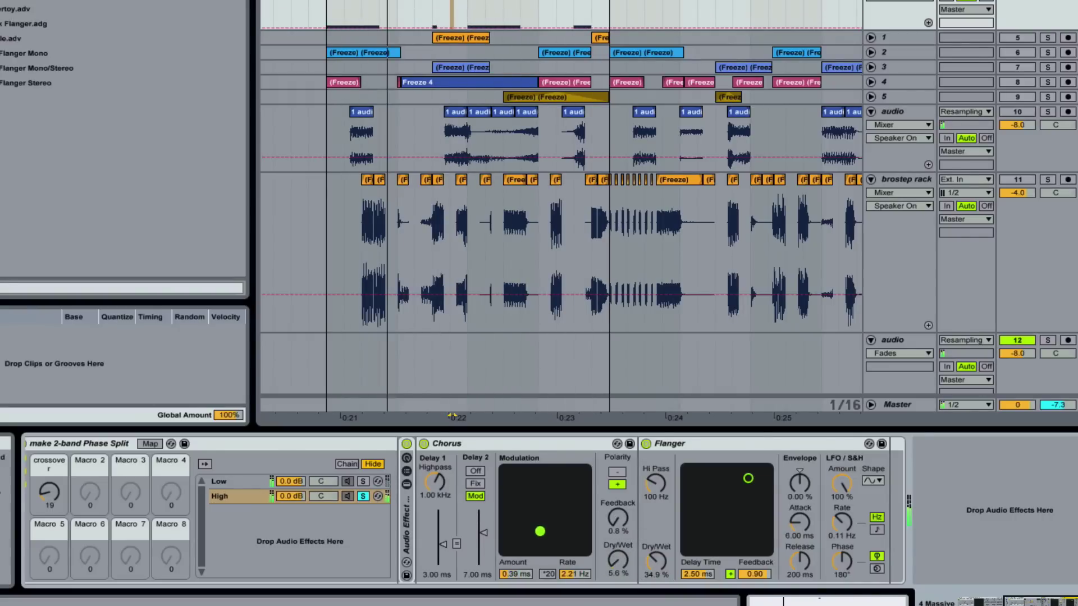
pyautogui.click(614, 480)
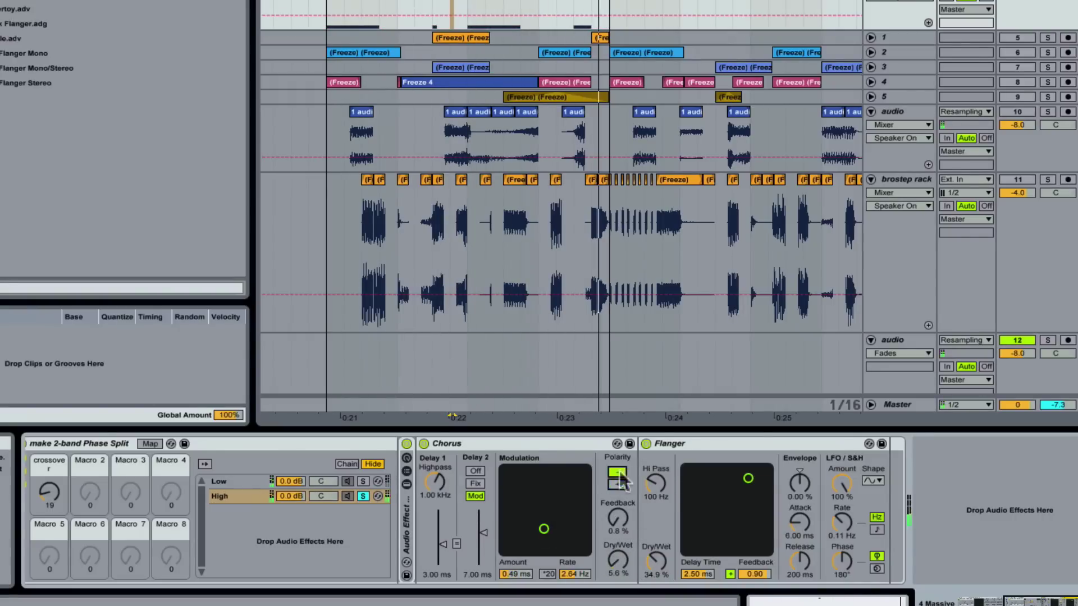
# - Set the Flanger's envelope to -36.5 %, LFO amount to 69.0 %, rate to 0.46 Hz and phase to 0°
pyautogui.moveTo(791, 478); pyautogui.dragTo(850, 484)
pyautogui.click(842, 484)
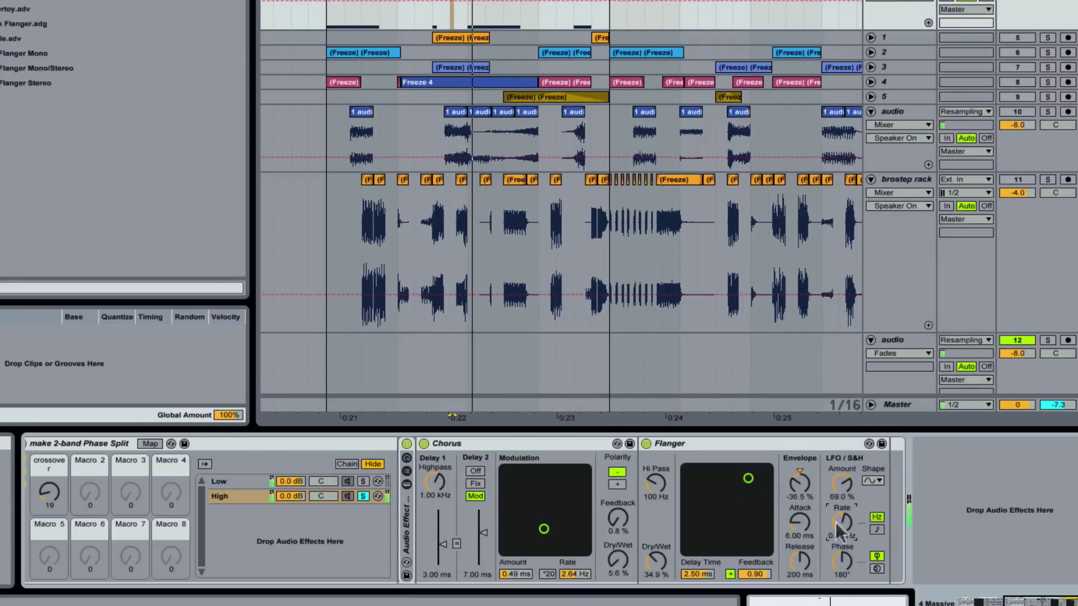
pyautogui.moveTo(841, 562)
pyautogui.mouseDown()
pyautogui.moveTo(811, 559)
pyautogui.moveTo(841, 570)
pyautogui.mouseUp()
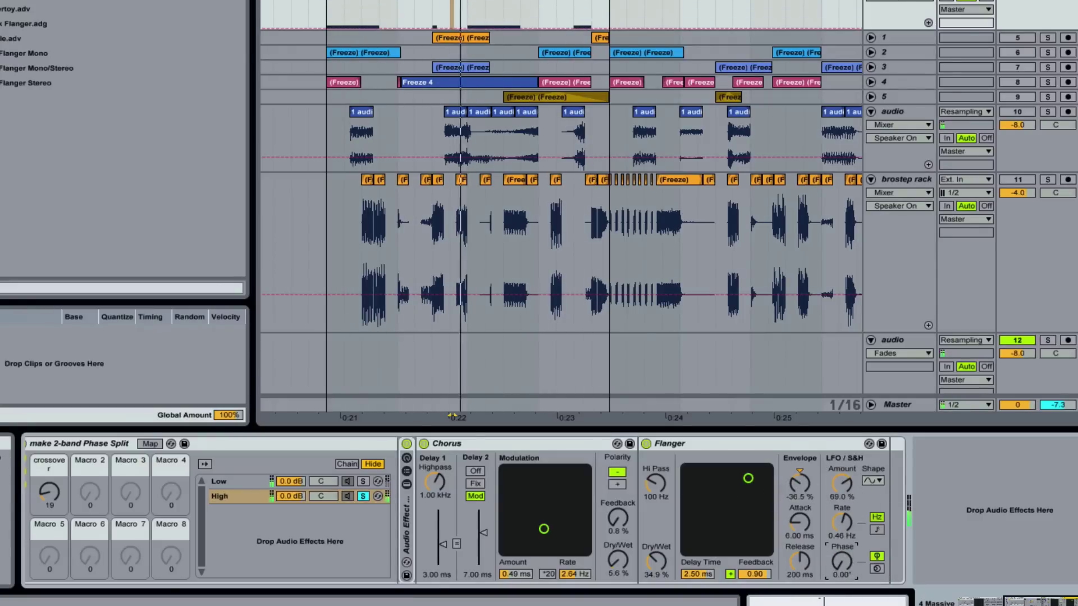
# - Unsolo the High chain and lower the Flanger's dry/wet to 6.35 %
pyautogui.click(362, 496)
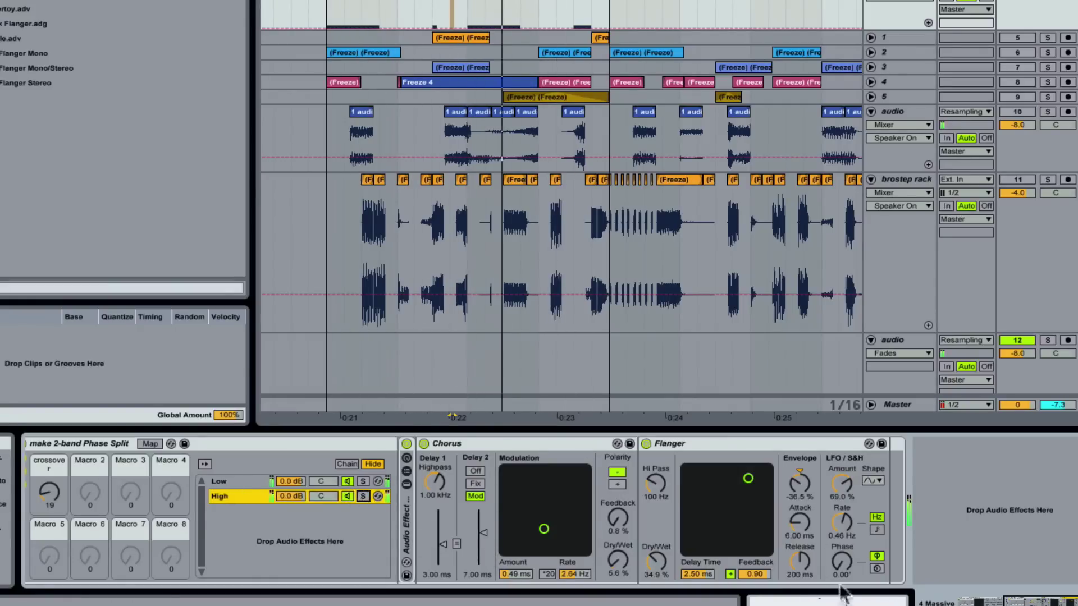
pyautogui.hscroll(-3, 450, 511)
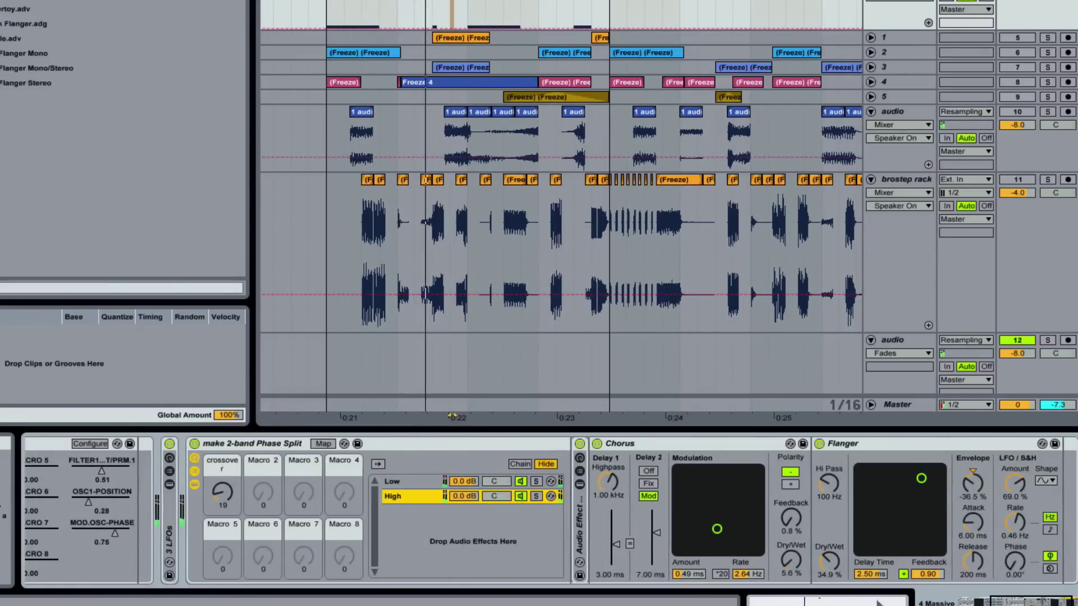
pyautogui.moveTo(837, 565); pyautogui.dragTo(837, 586)
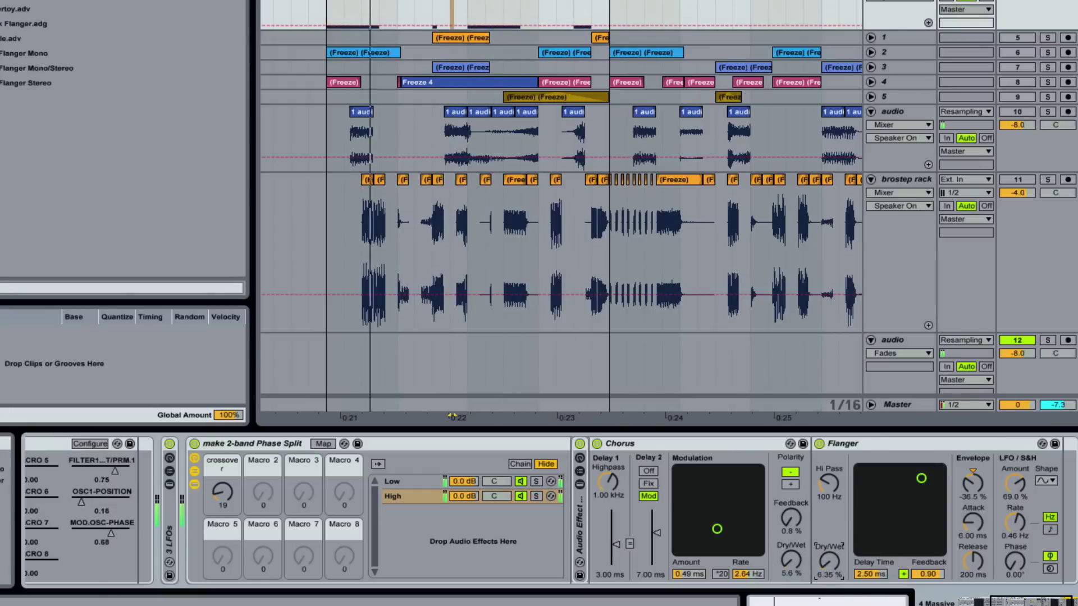
# - Compare the bass with the whole make 2-band Phase Split rack bypassed and active
pyautogui.click(194, 443)
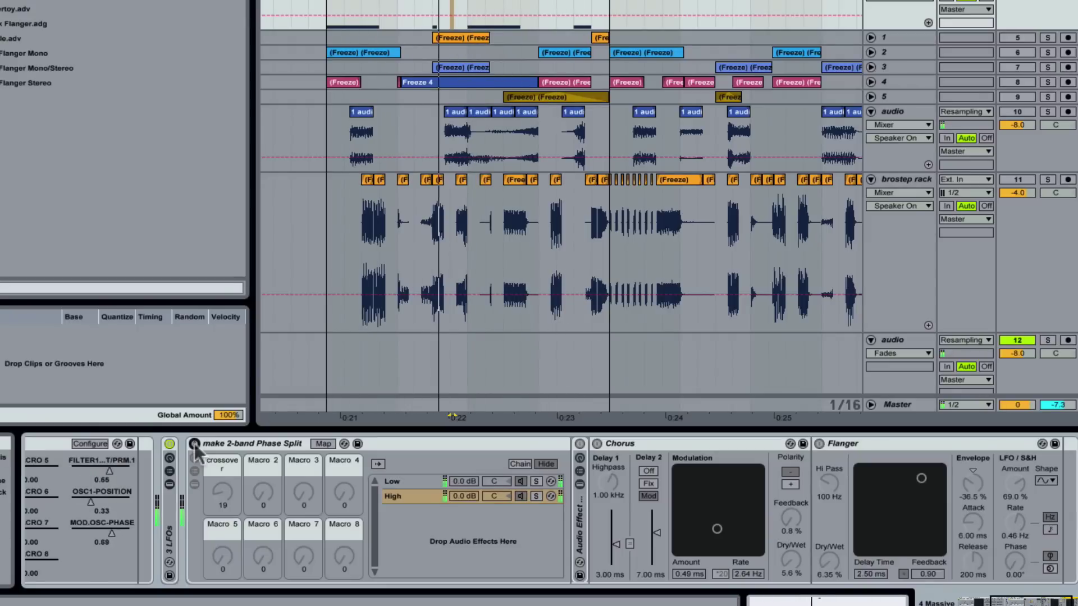
pyautogui.click(194, 443)
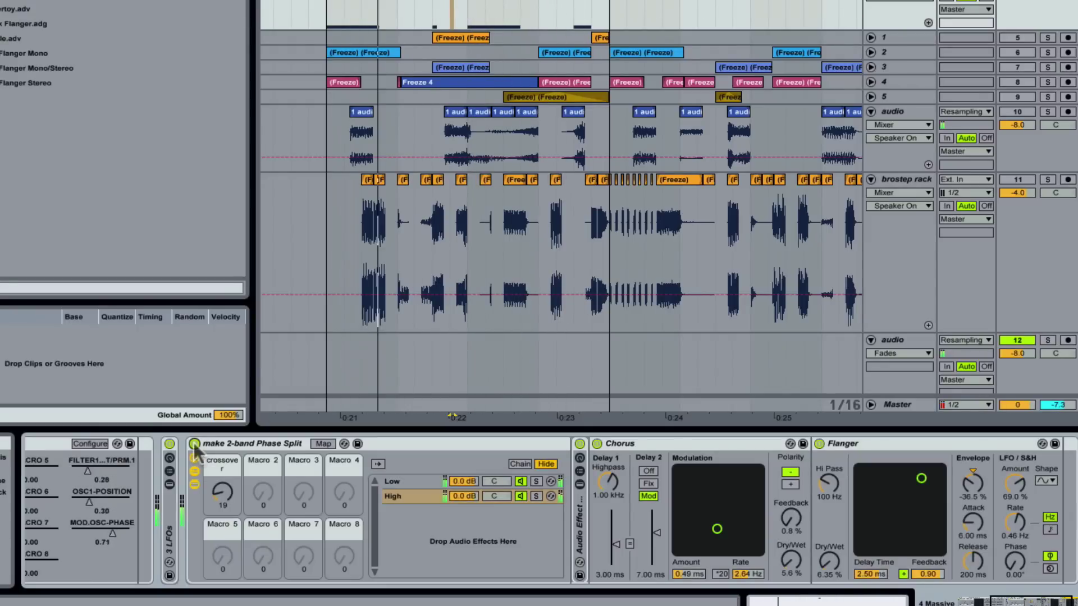
pyautogui.click(194, 444)
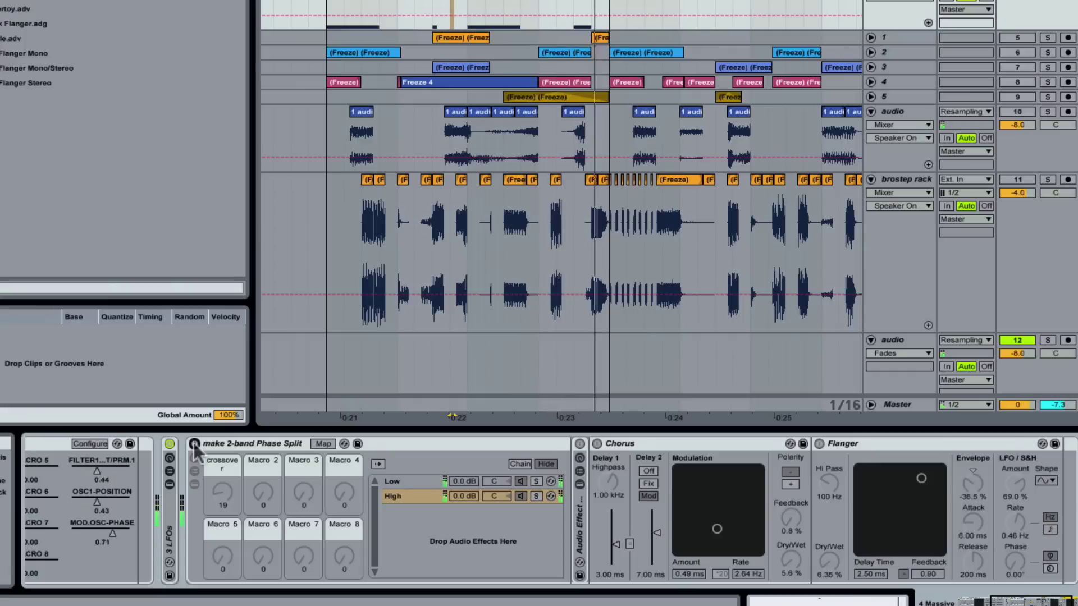
pyautogui.click(194, 444)
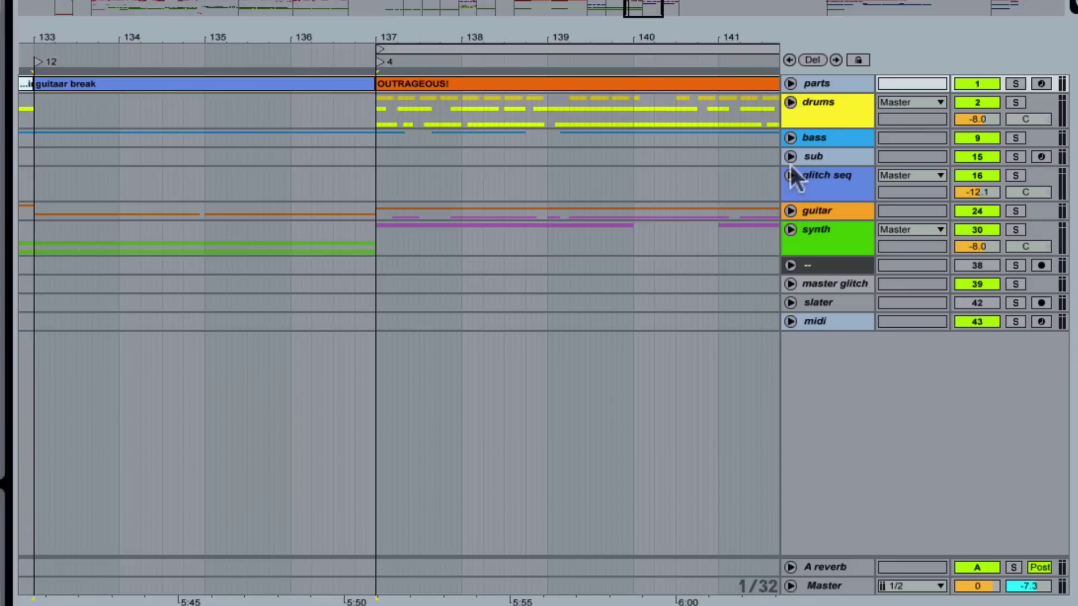
# - Unfold the parts track and display the full arrangement with its colored section clips
pyautogui.click(817, 84)
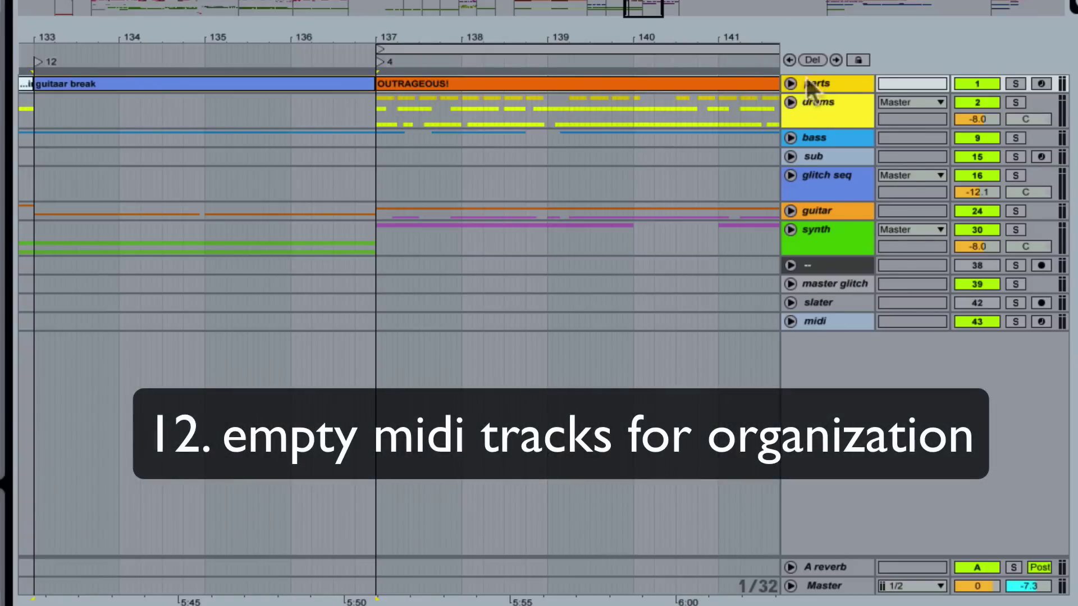
pyautogui.moveTo(829, 92); pyautogui.dragTo(841, 195)
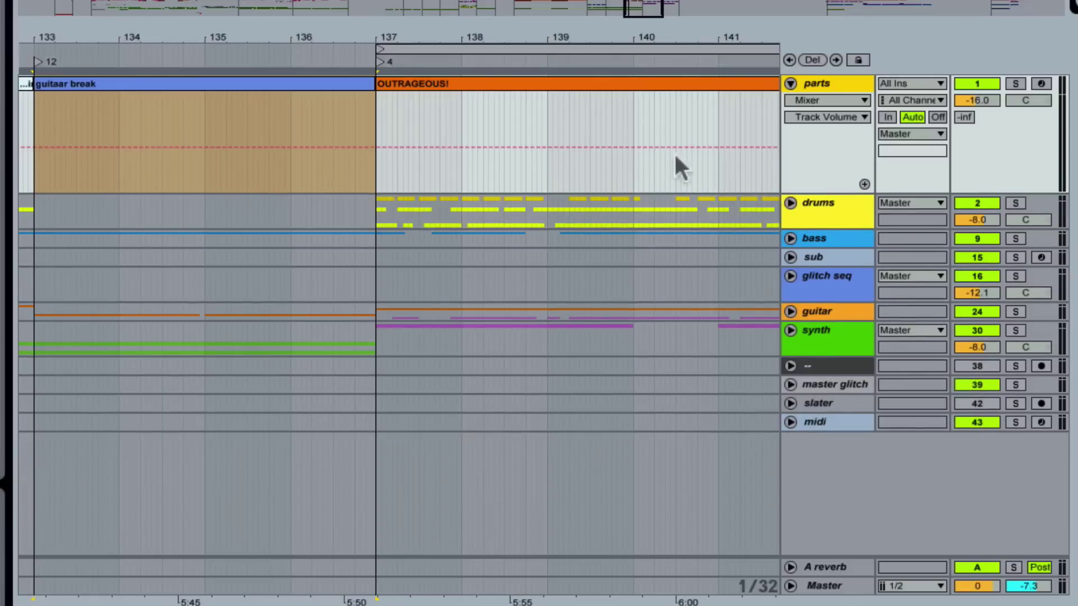
pyautogui.moveTo(156, 33); pyautogui.dragTo(163, 0)
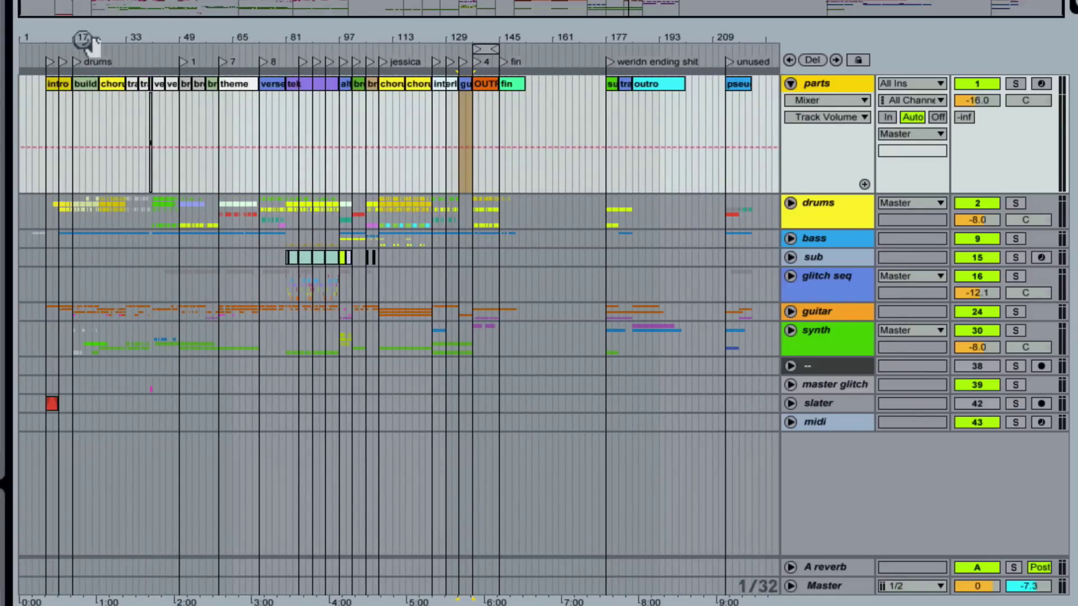
# - Play the song from the intro, build and first trans clips in the parts track, and loop that trans section
pyautogui.moveTo(163, 0); pyautogui.dragTo(174, 38)
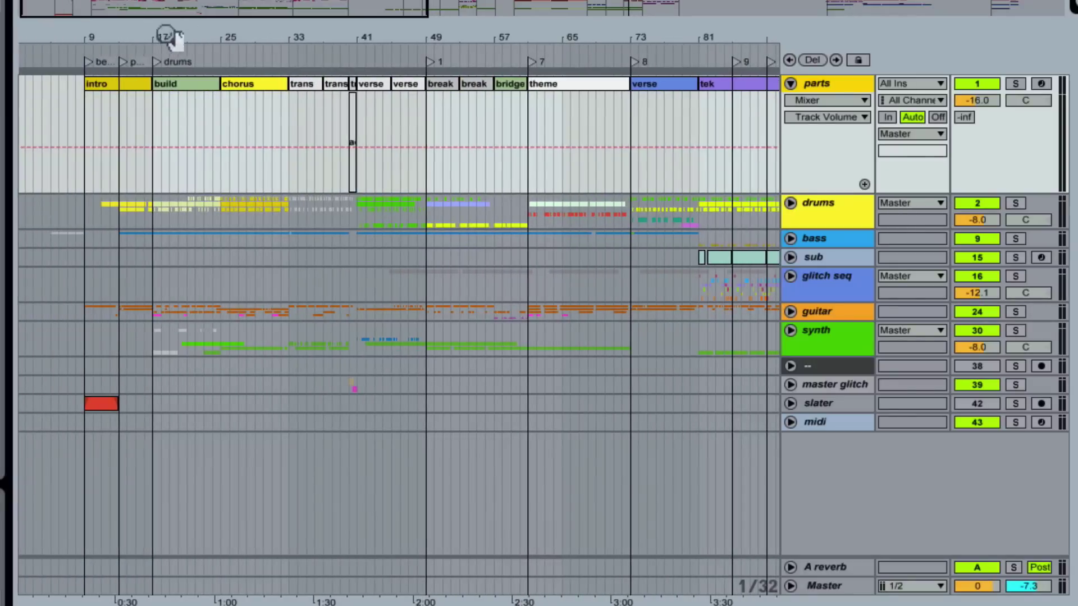
pyautogui.click(126, 81)
pyautogui.press('space')
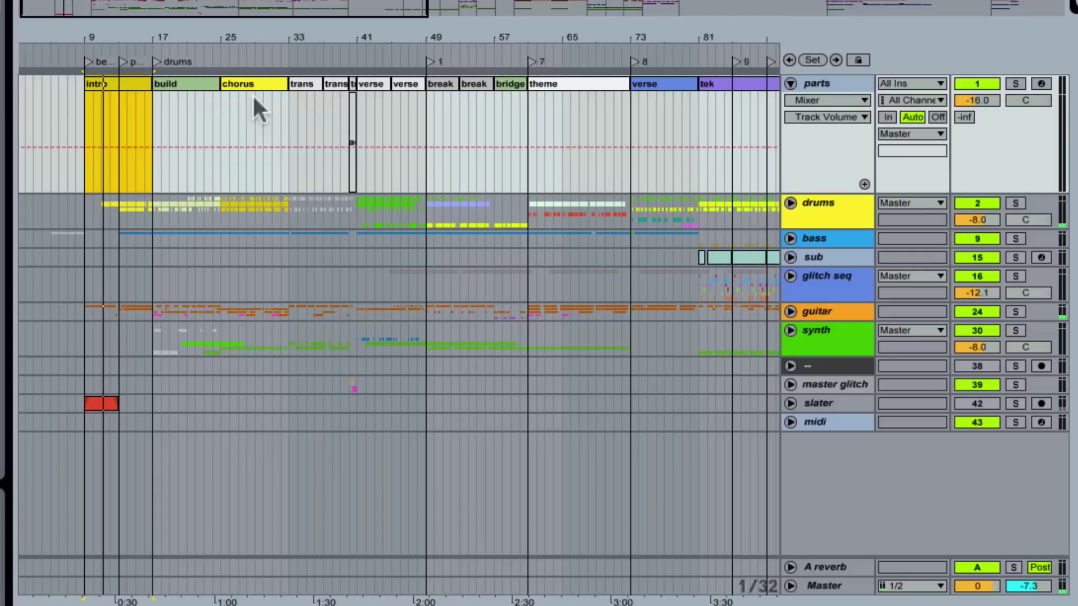
pyautogui.click(187, 95)
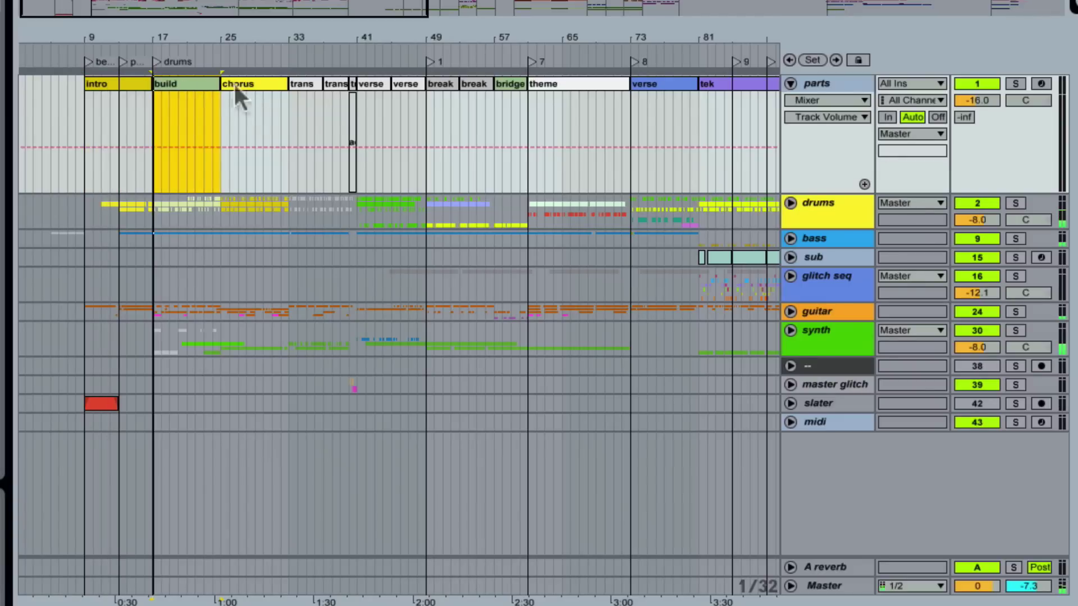
pyautogui.click(308, 88)
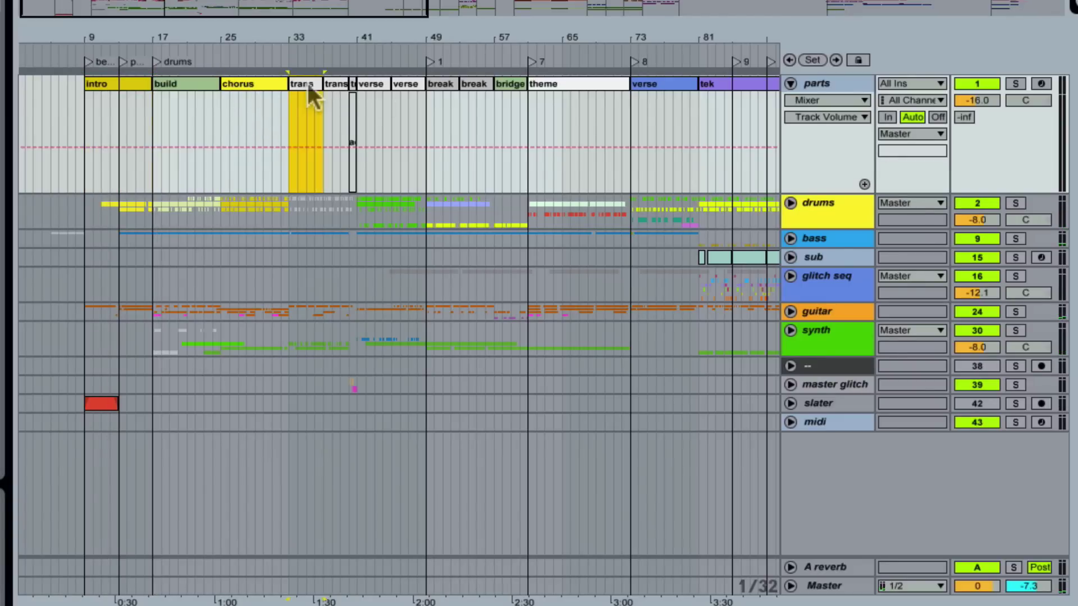
pyautogui.hotkey('ctrl', 'l')
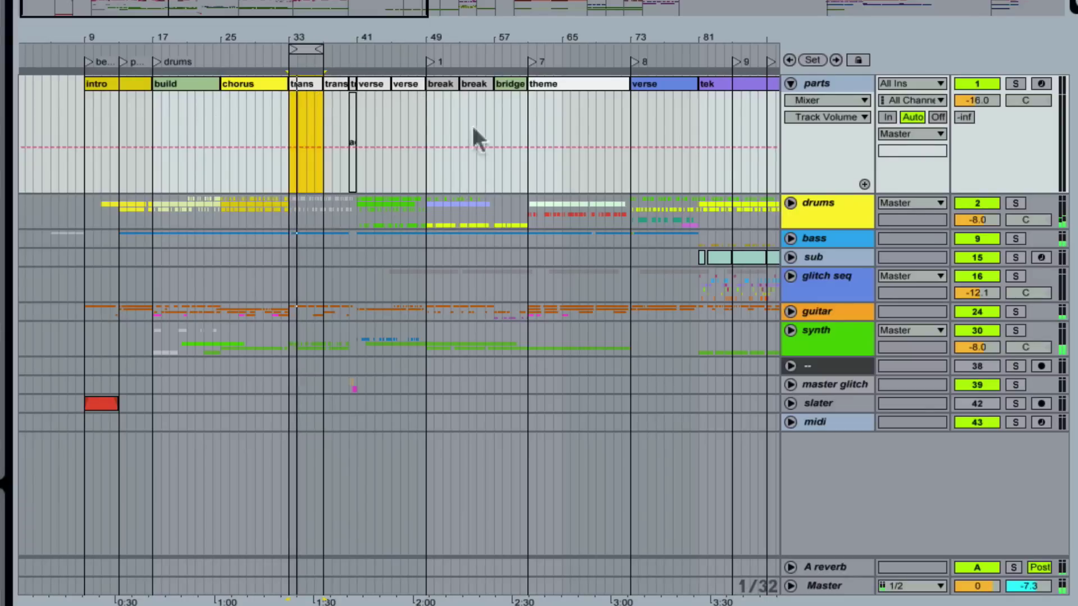
# - Try adding a locator above the first verse clip, shift it slightly later in the timeline, and remove it
pyautogui.rightClick(362, 59)
pyautogui.click(410, 101)
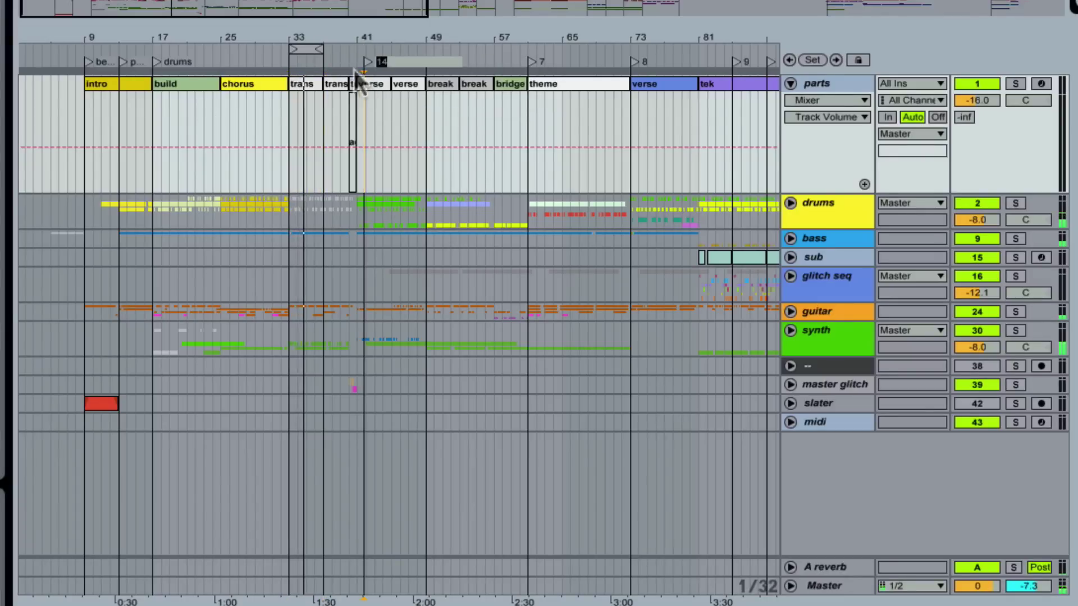
pyautogui.moveTo(361, 64)
pyautogui.mouseDown()
pyautogui.moveTo(391, 62)
pyautogui.moveTo(380, 60)
pyautogui.mouseUp()
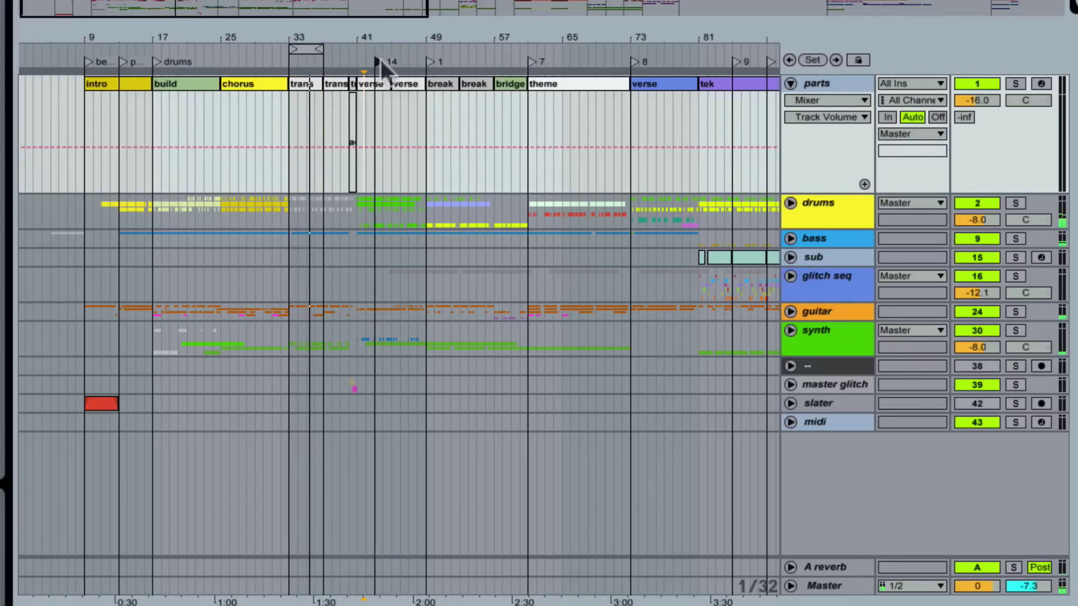
pyautogui.rightClick(379, 60)
pyautogui.click(420, 70)
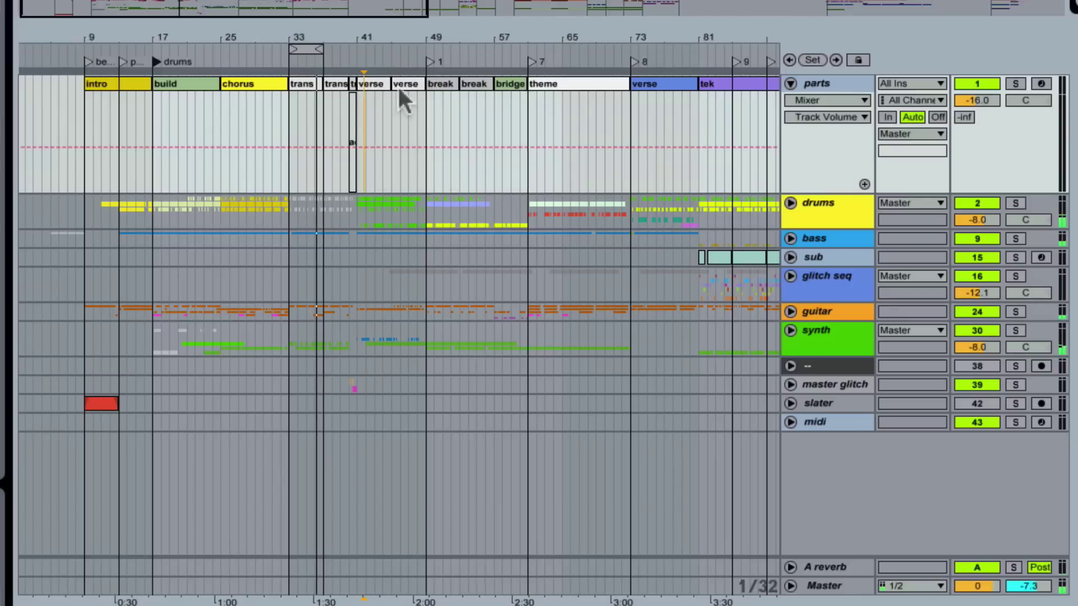
# - Loop the first verse section using its clip in the parts track
pyautogui.click(380, 85)
pyautogui.hotkey('ctrl', 'l')
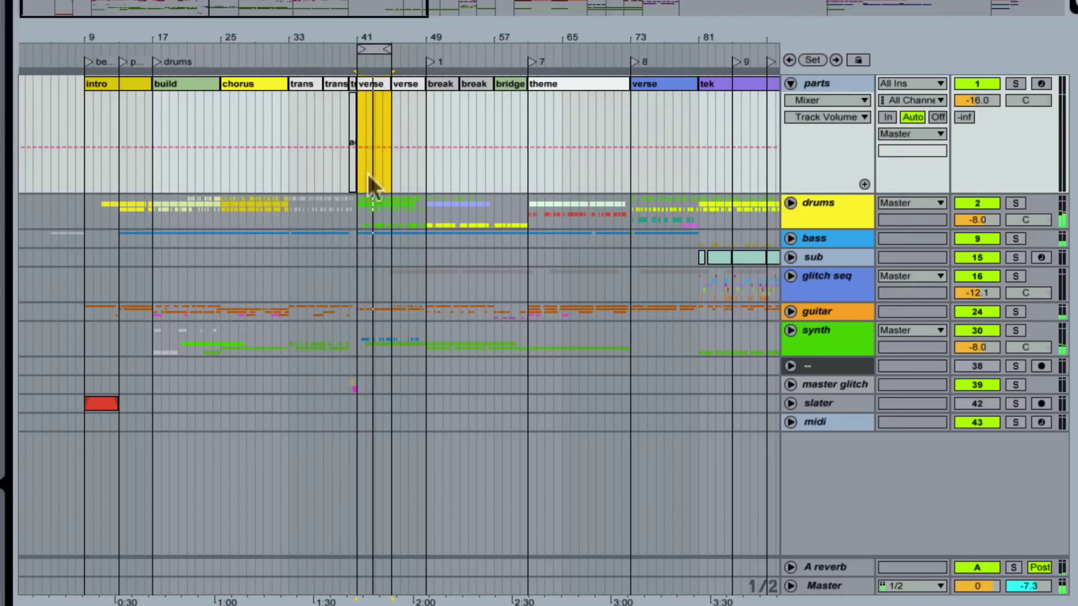
# - Try copying the first verse section across all tracks to the empty bars before the intro, and remove the copy
pyautogui.click(363, 147)
pyautogui.moveTo(359, 159); pyautogui.dragTo(392, 589)
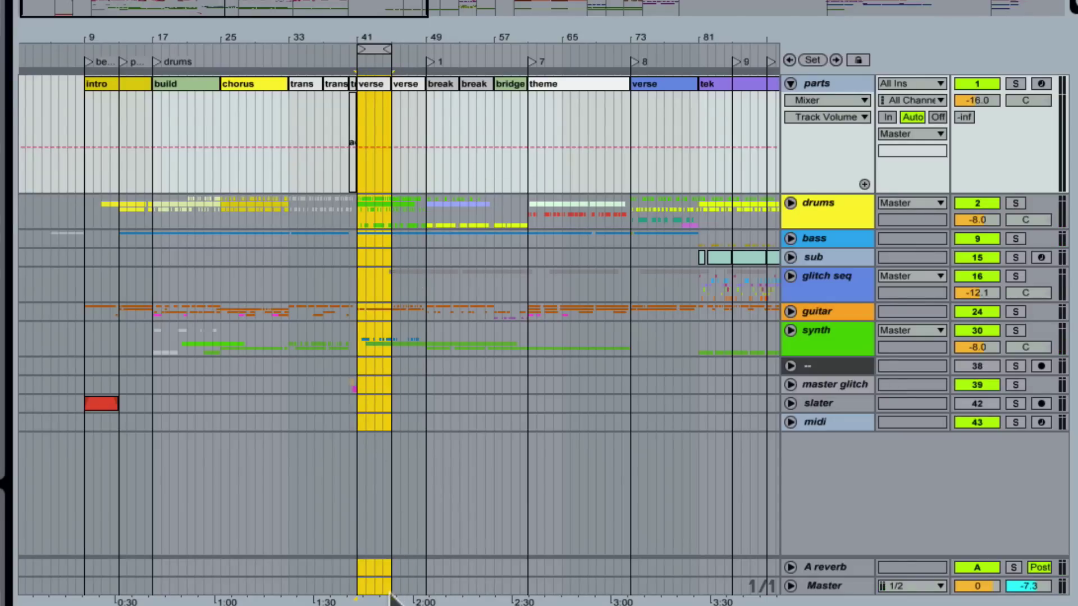
pyautogui.moveTo(372, 85); pyautogui.dragTo(41, 88)
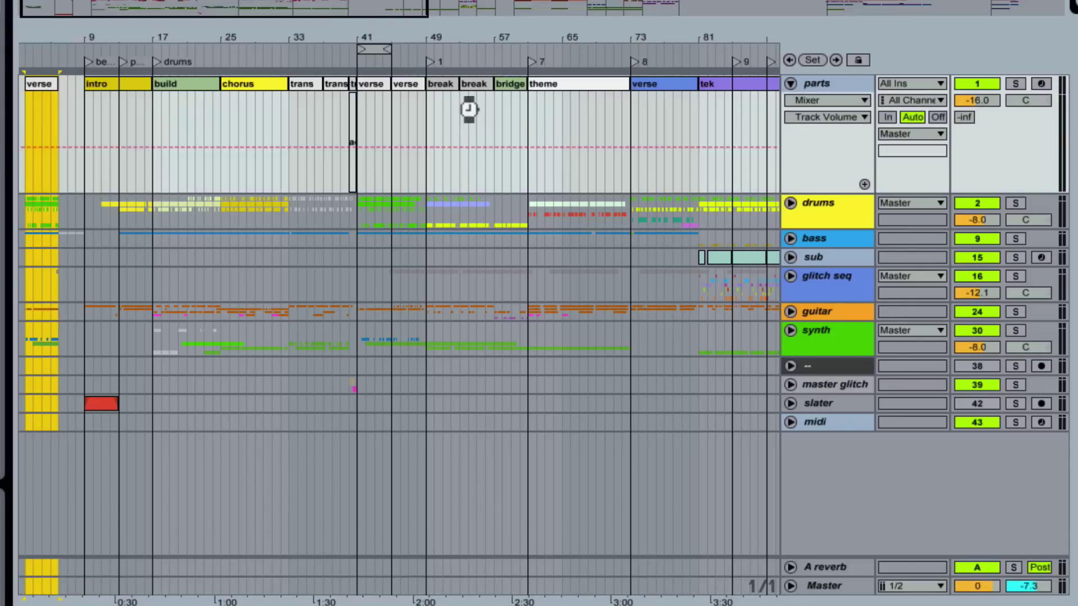
pyautogui.click(26, 109)
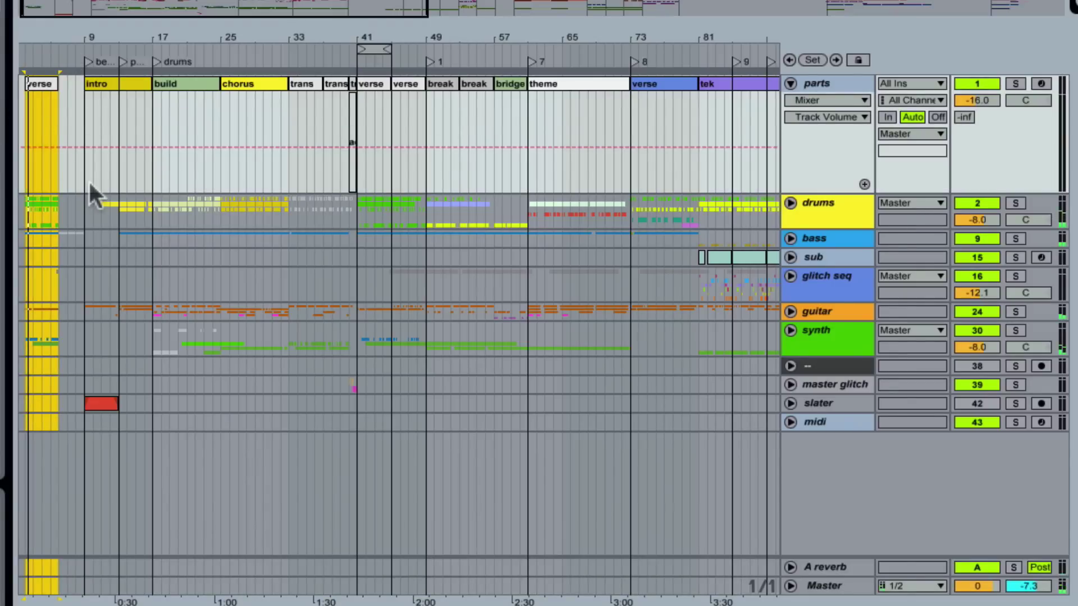
pyautogui.press('Delete')
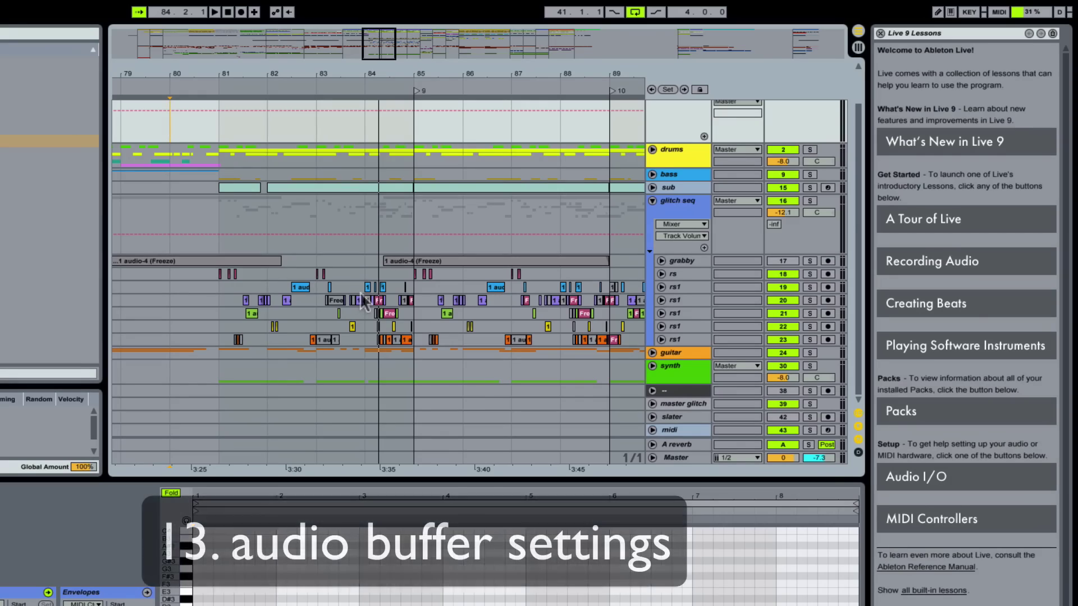
# - Open the audio preferences and set the buffer size to 128 samples
pyautogui.press('super+comma')
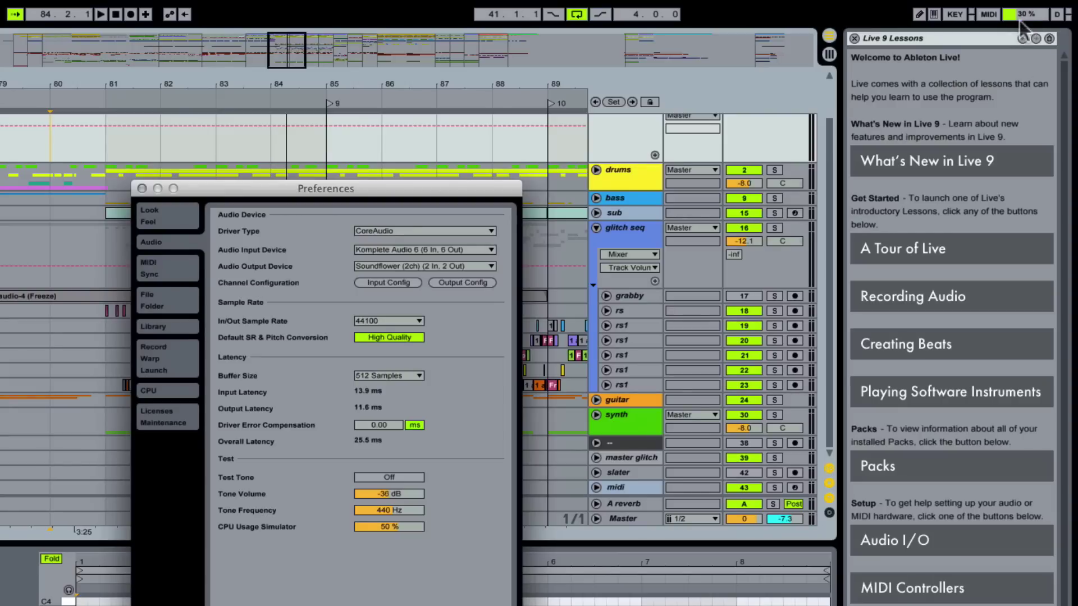
pyautogui.click(372, 375)
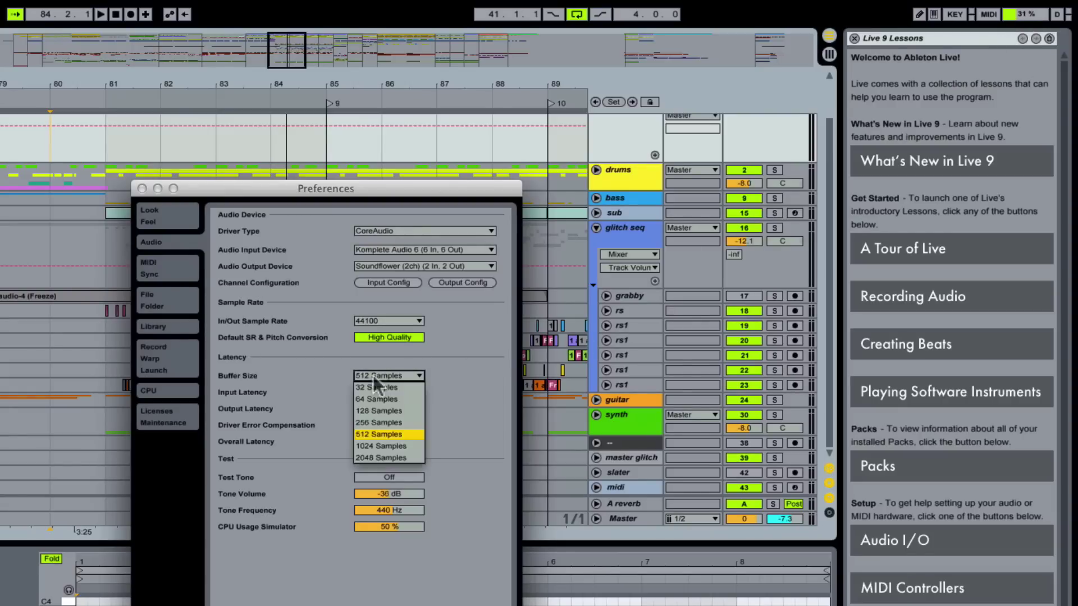
pyautogui.click(372, 409)
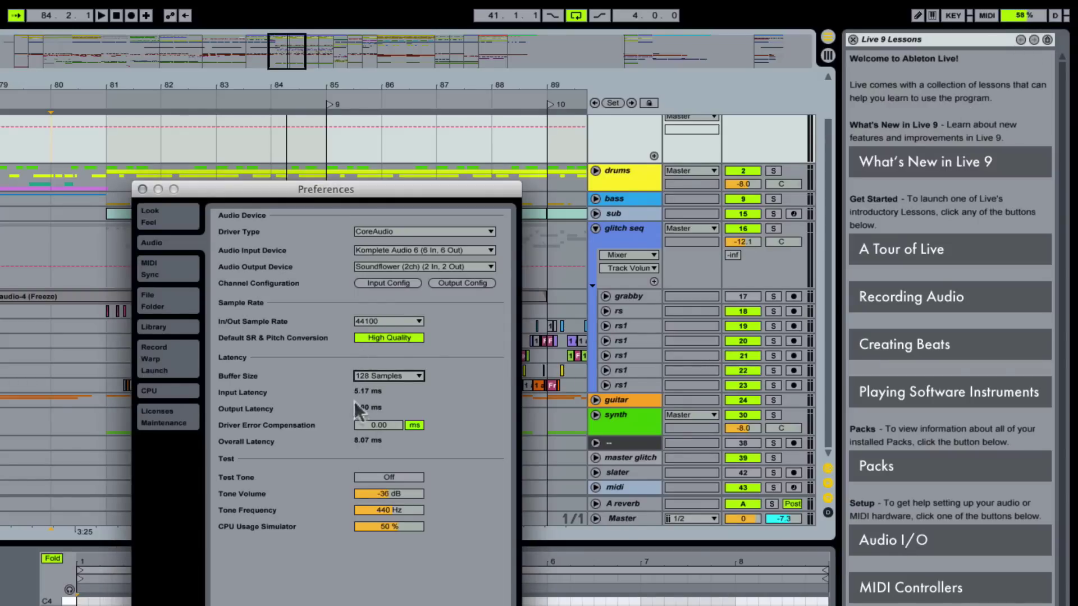
# - Set the buffer size to 512 samples and close the preferences
pyautogui.click(377, 375)
pyautogui.click(376, 437)
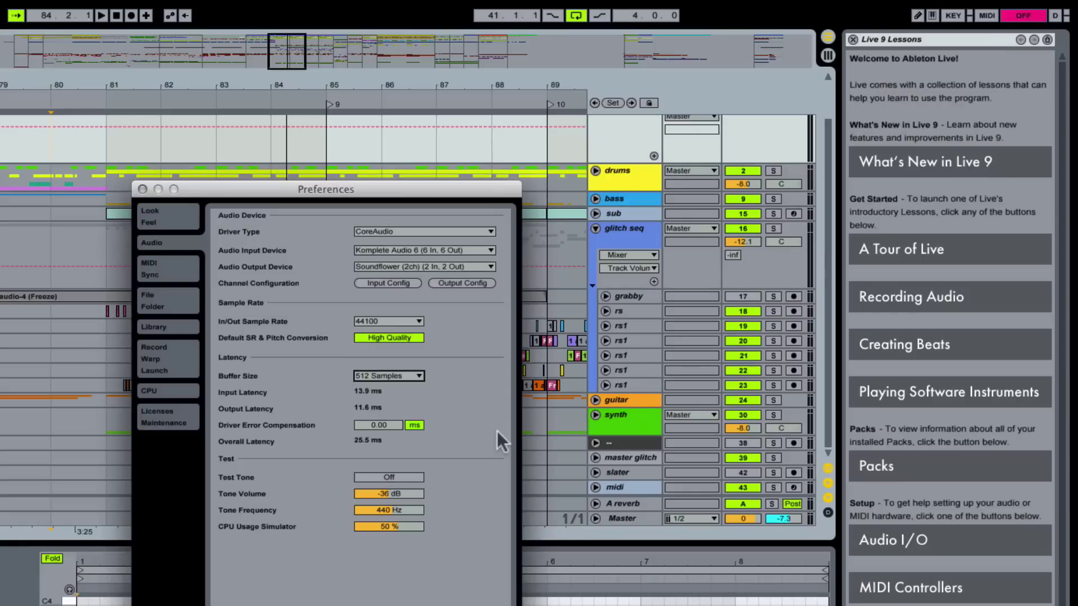
pyautogui.click(142, 190)
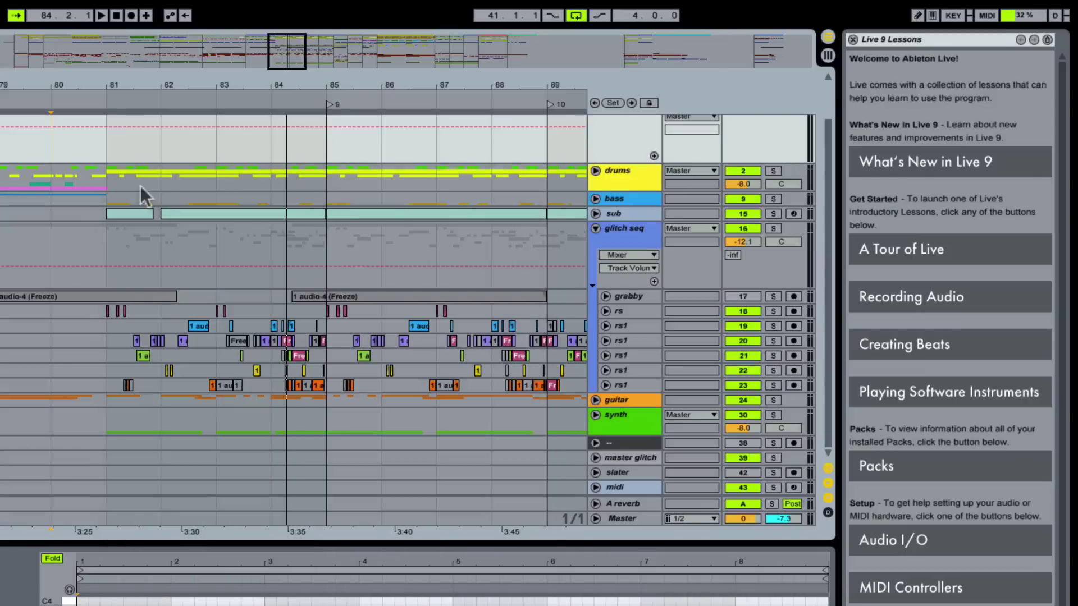
pyautogui.press('-')
pyautogui.moveTo(473, 85); pyautogui.dragTo(264, 86)
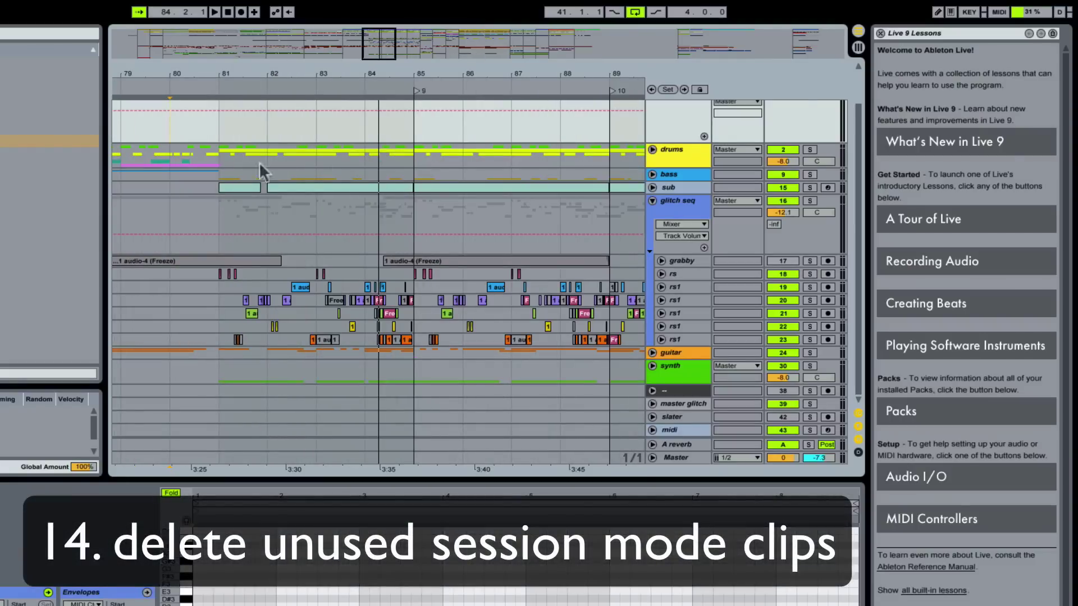
pyautogui.moveTo(539, 76); pyautogui.dragTo(123, 48)
# - Switch to the Session view and unfold the guitar group to show its tracks
pyautogui.press('Tab')
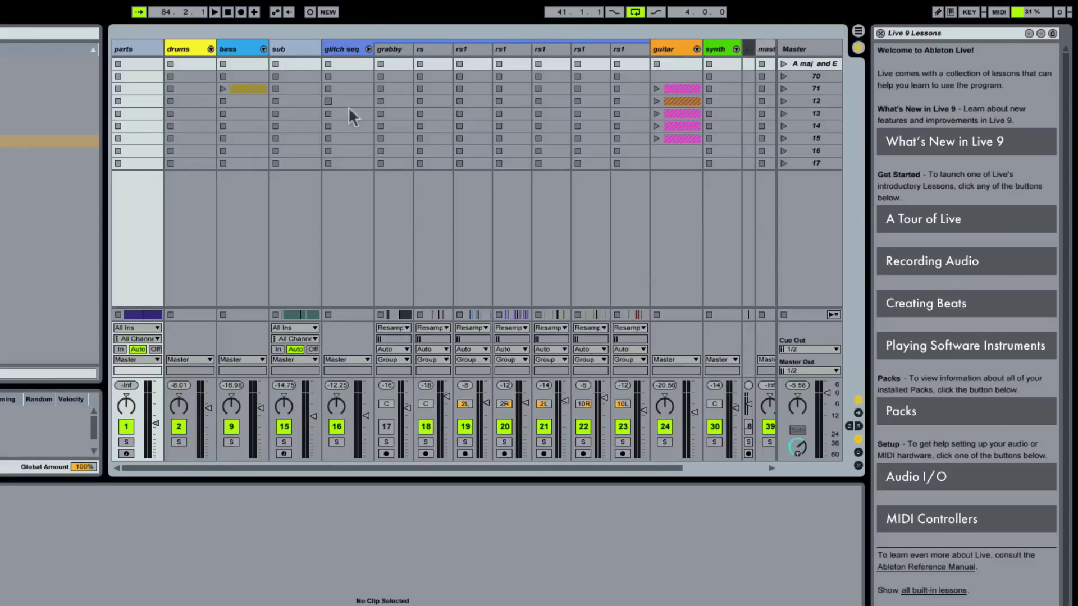
pyautogui.click(698, 49)
pyautogui.click(697, 49)
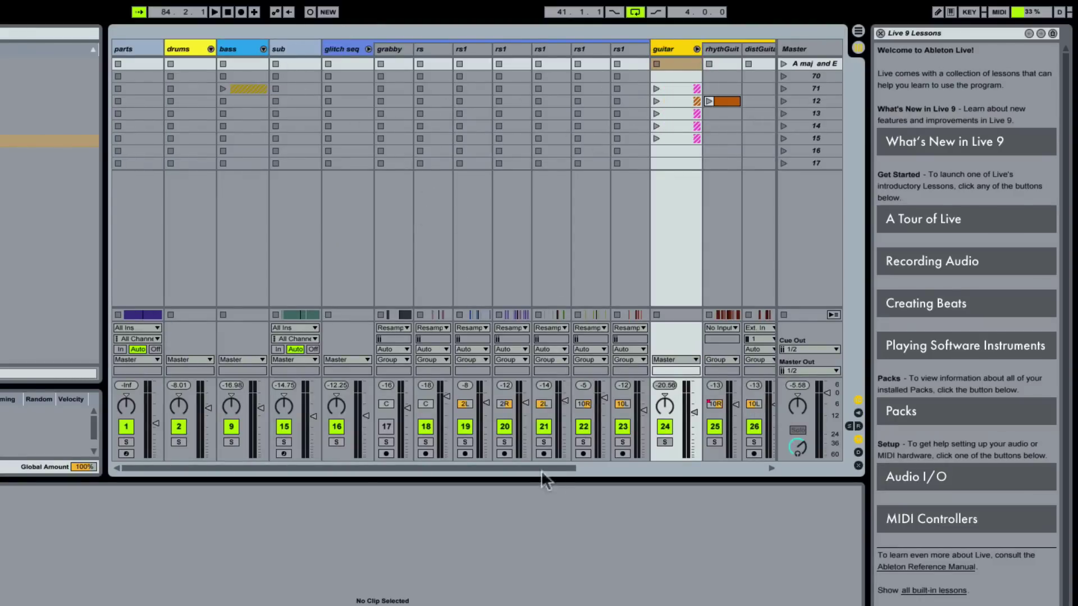
pyautogui.moveTo(574, 472); pyautogui.dragTo(505, 433)
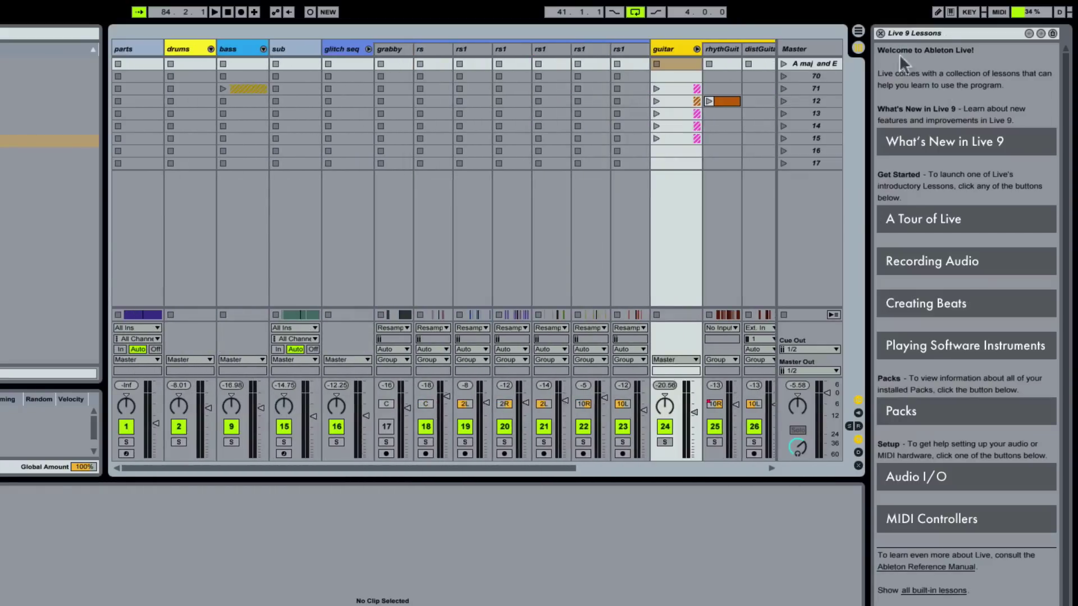
# - Delete scenes 70 through 17 with their unused Session clips, and return to the Arrangement view
pyautogui.click(813, 76)
pyautogui.keyDown('shift'); pyautogui.click(819, 163); pyautogui.keyUp('shift')
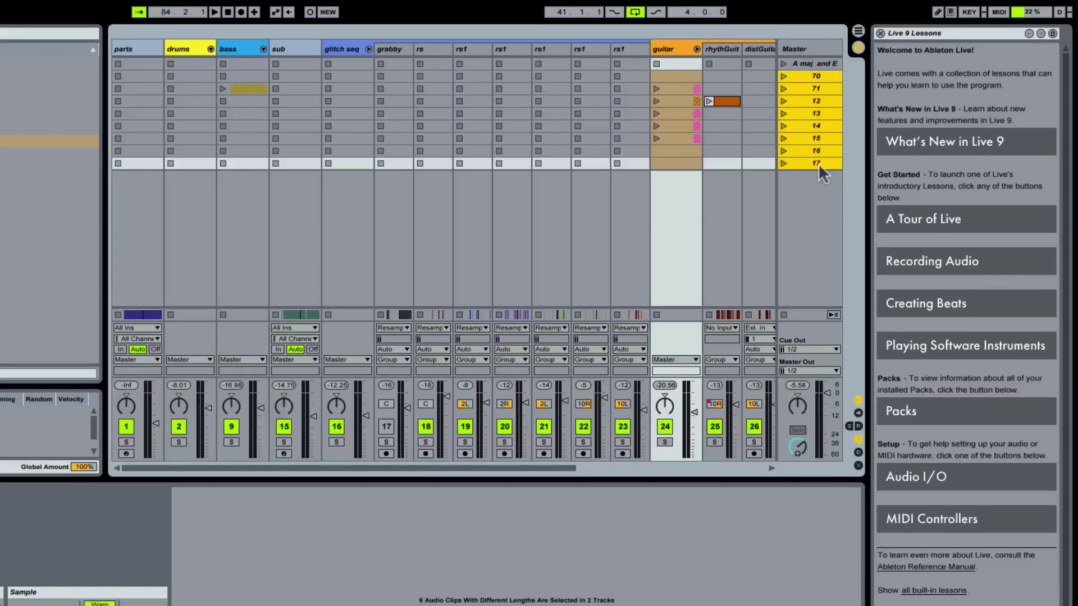
pyautogui.rightClick(810, 78)
pyautogui.click(832, 116)
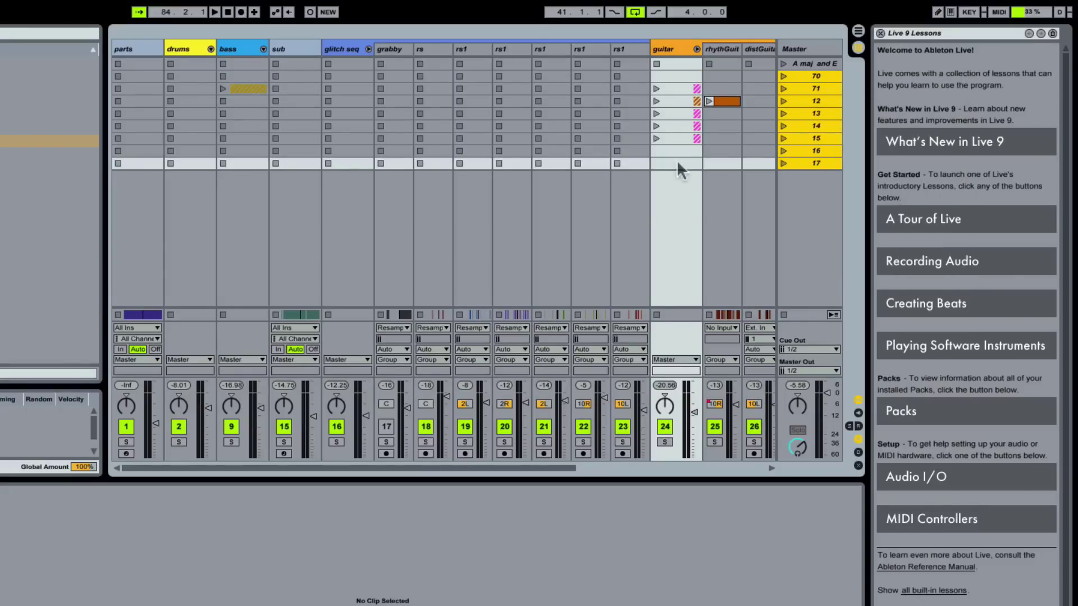
pyautogui.press('Delete')
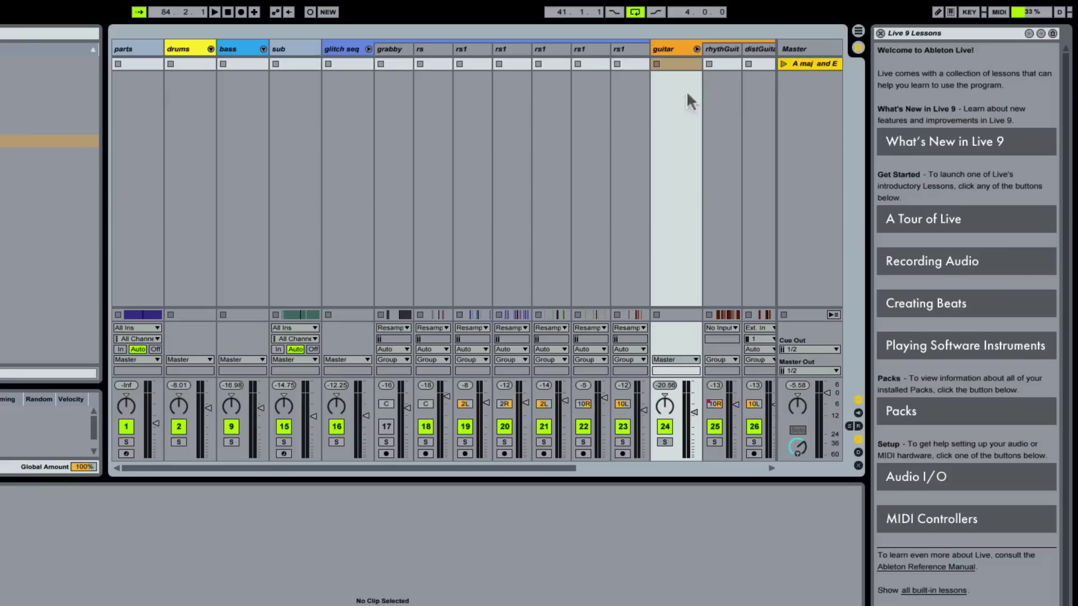
pyautogui.press('Tab')
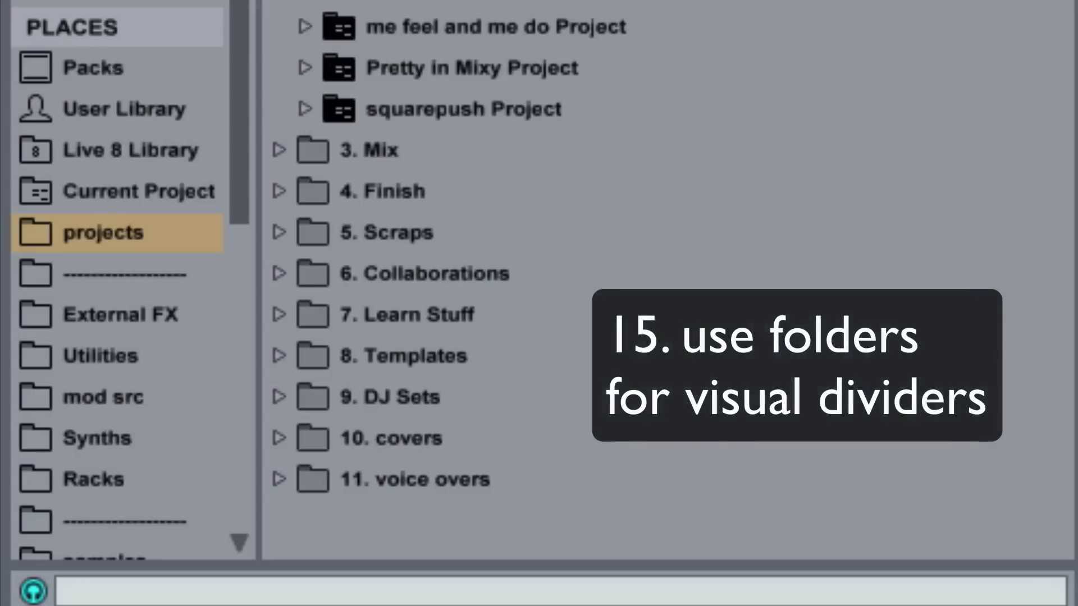
# - Switch to Finder and create a folder named "------------------" inside the 20live tips folder
pyautogui.scroll(-5, 86, 356)
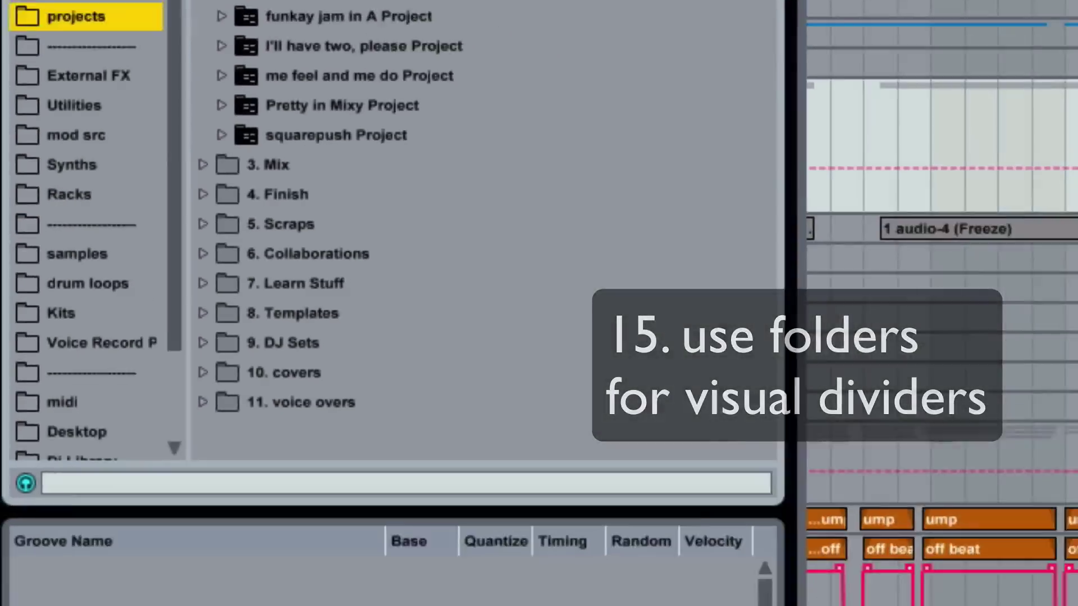
pyautogui.press('super+Tab')
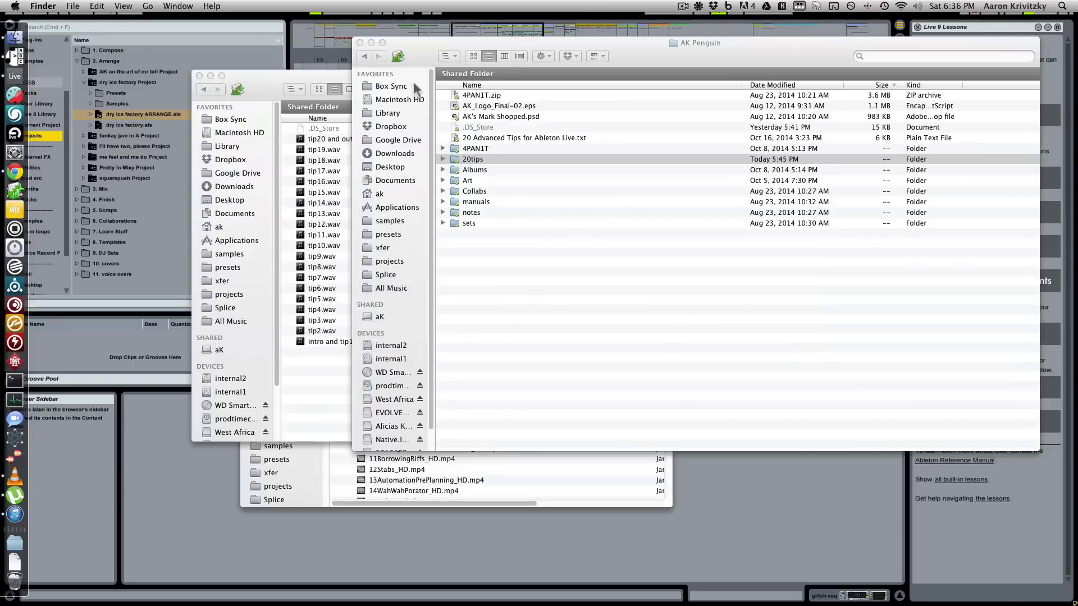
pyautogui.click(318, 77)
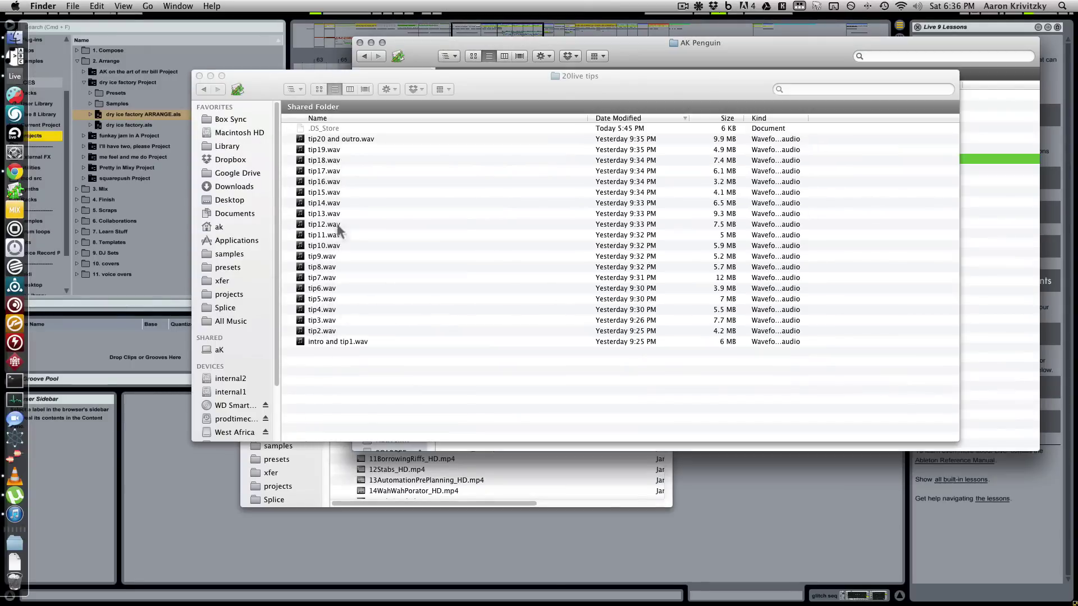
pyautogui.press('super+shift+n')
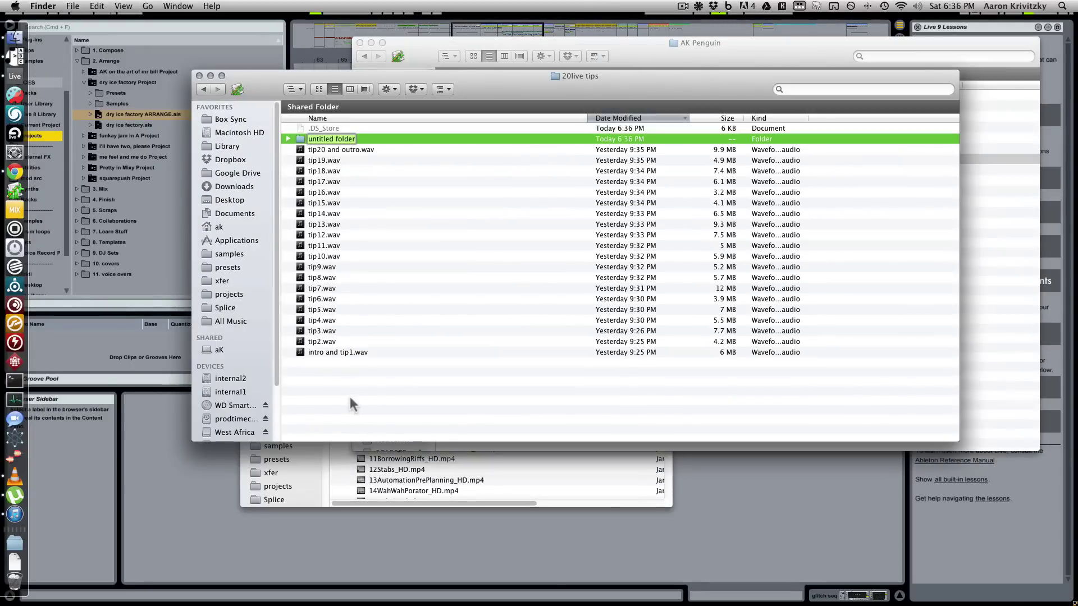
pyautogui.press('BackSpace')
pyautogui.write('------------------')
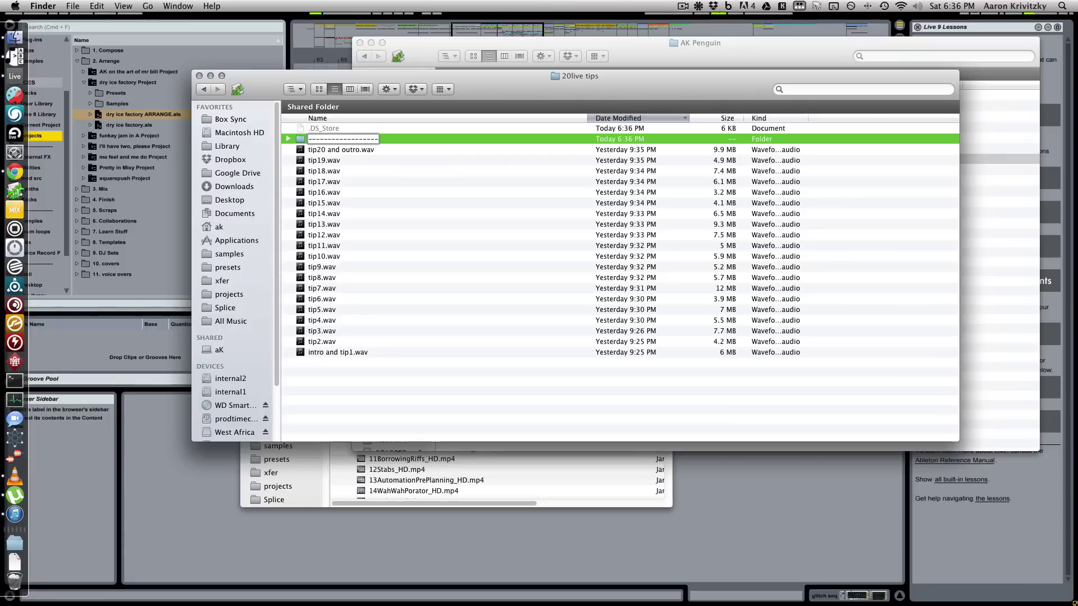
pyautogui.press('Escape')
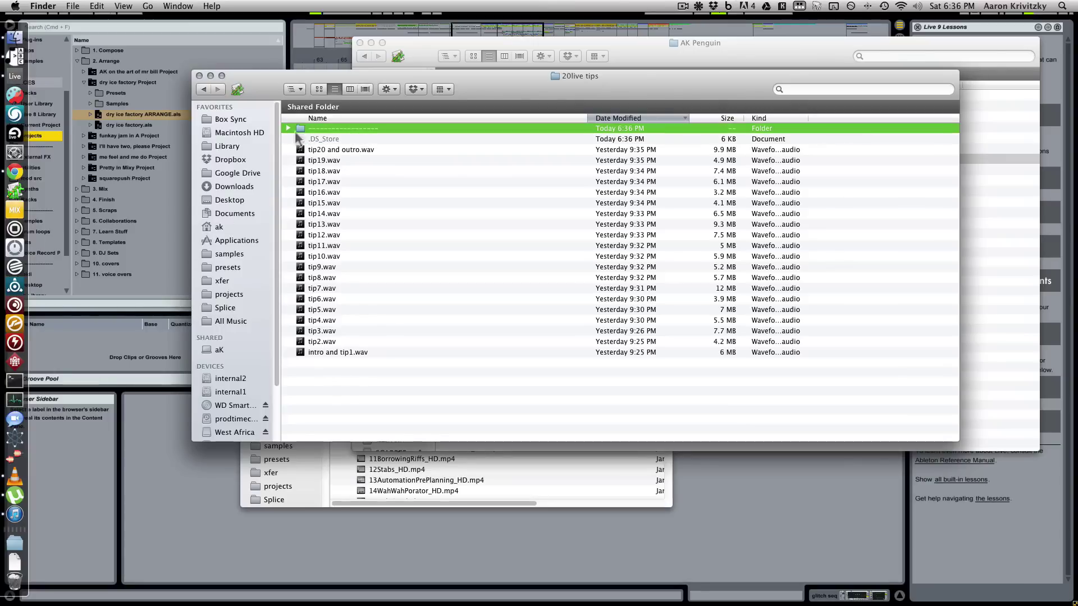
# - Add the dashed divider folder to the Places list in Ableton Live's browser, between Racks and samples
pyautogui.moveTo(206, 174); pyautogui.dragTo(52, 223)
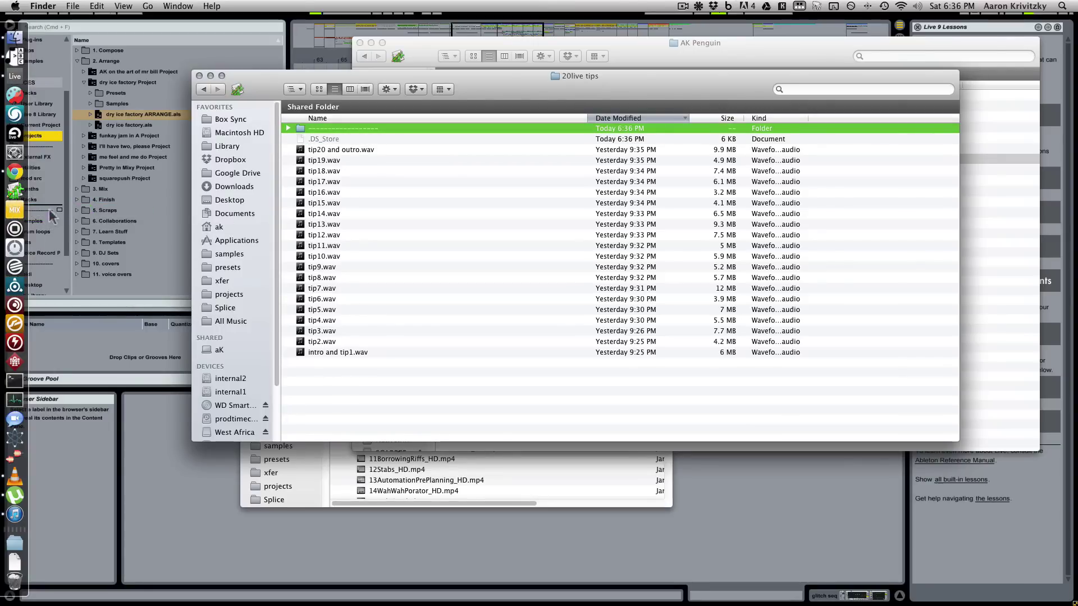
pyautogui.scroll(-5, 79, 194)
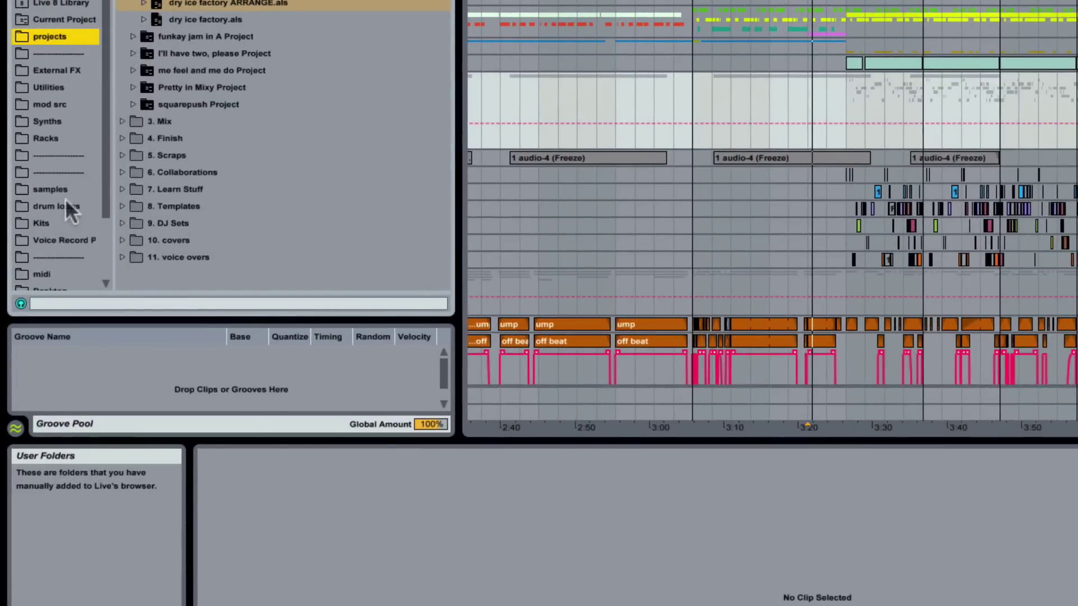
pyautogui.click(60, 151)
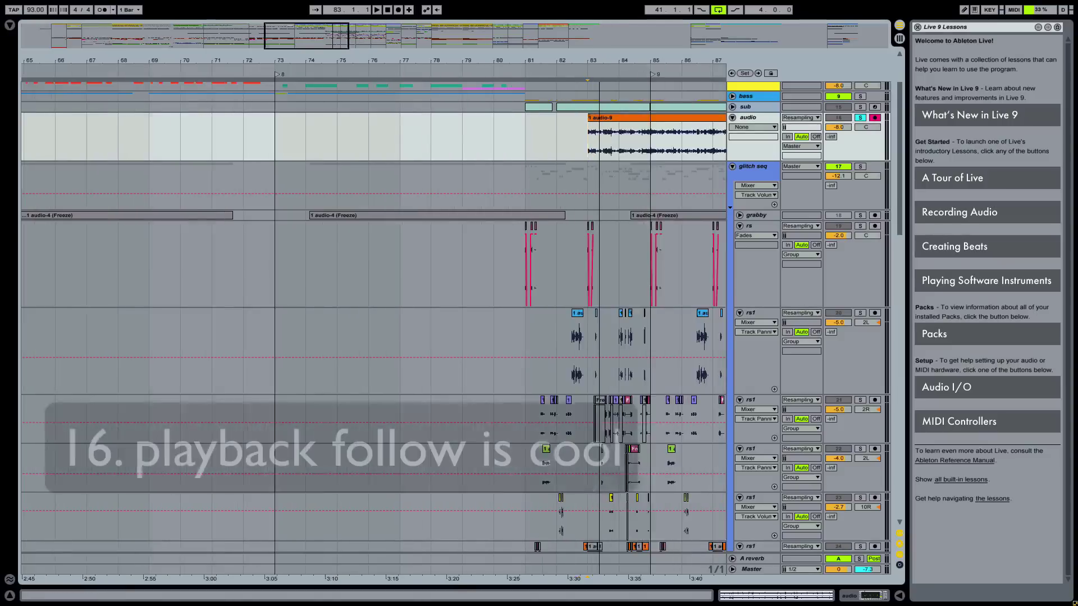
# - Fold the other track groups, focus on the start of the audio track's clip at bar 83, and turn on playback Follow
pyautogui.moveTo(761, 162); pyautogui.dragTo(761, 352)
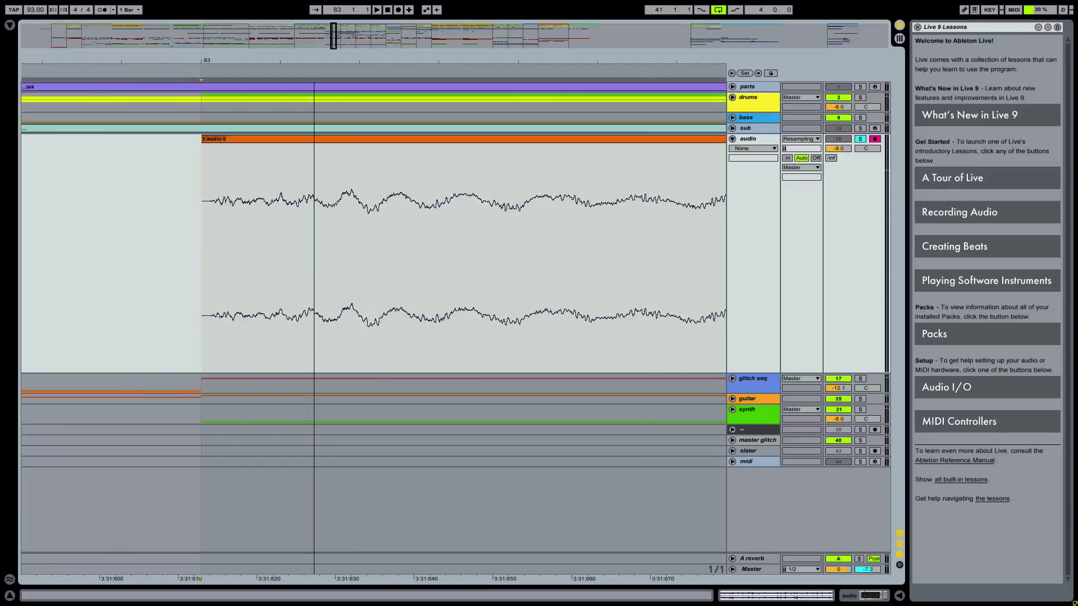
pyautogui.moveTo(314, 60); pyautogui.dragTo(604, 60)
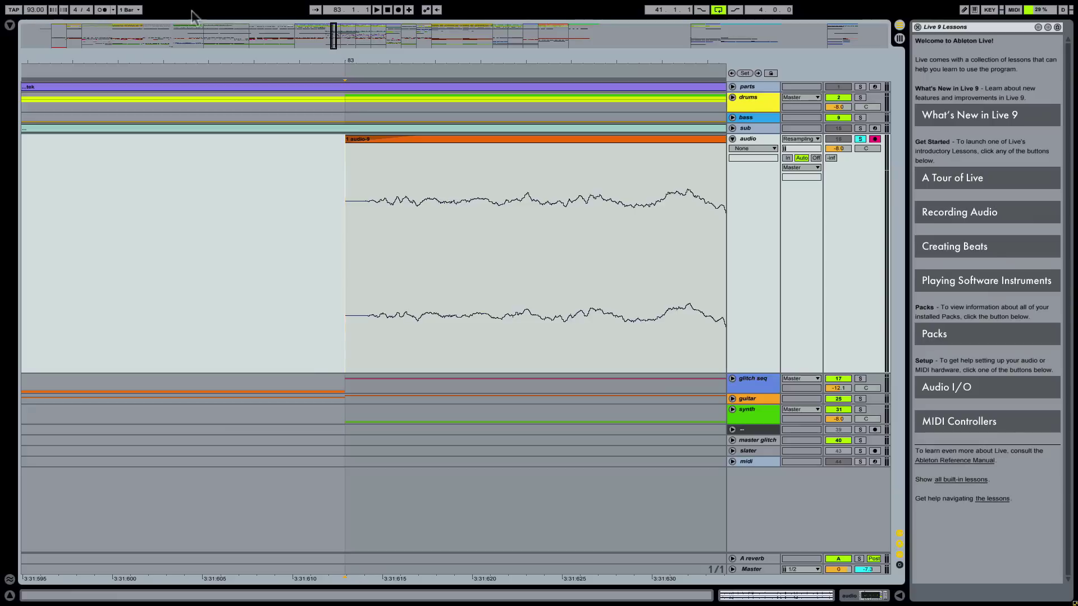
pyautogui.click(315, 10)
# - Reset the audio track's volume to 0 and start playback from bar 83
pyautogui.click(843, 150)
pyautogui.press('Delete')
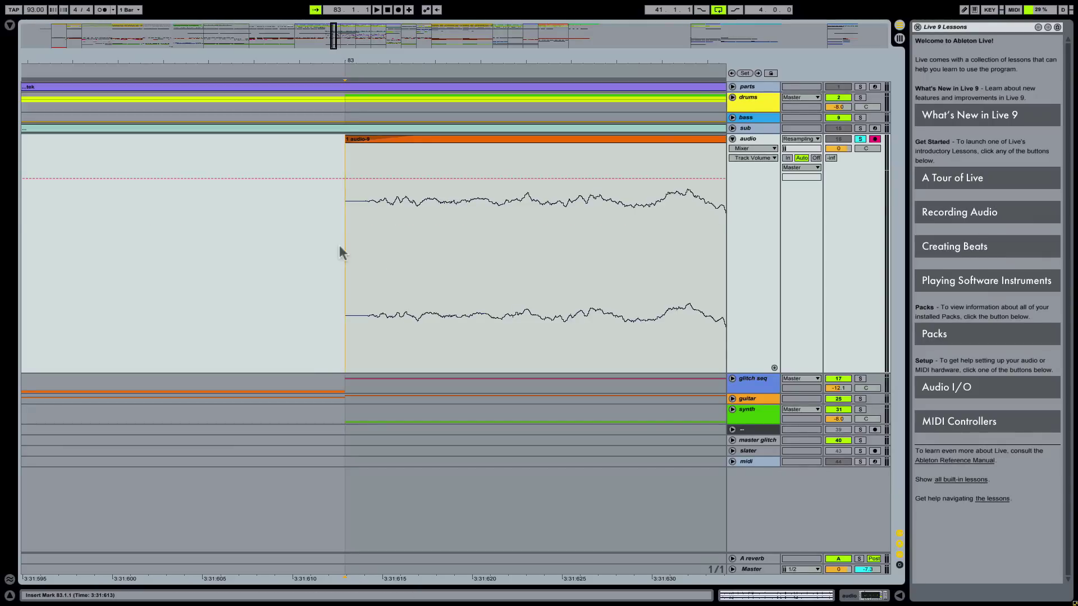
pyautogui.press('space')
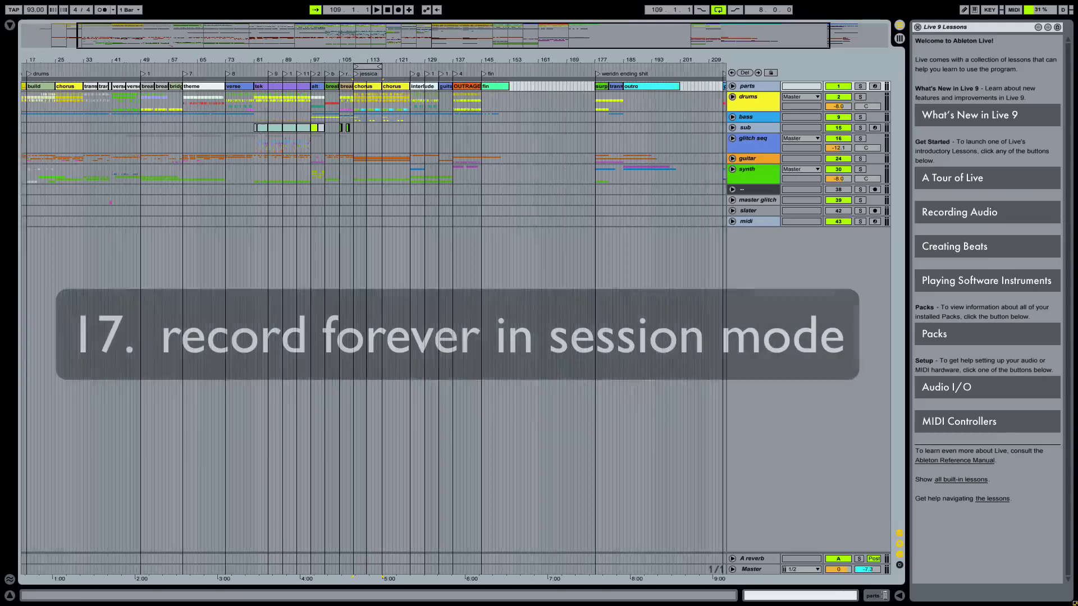
# - Turn off playback Follow and play the chorus from bar 109 with the loop shortened to four bars
pyautogui.moveTo(368, 60); pyautogui.dragTo(368, 62)
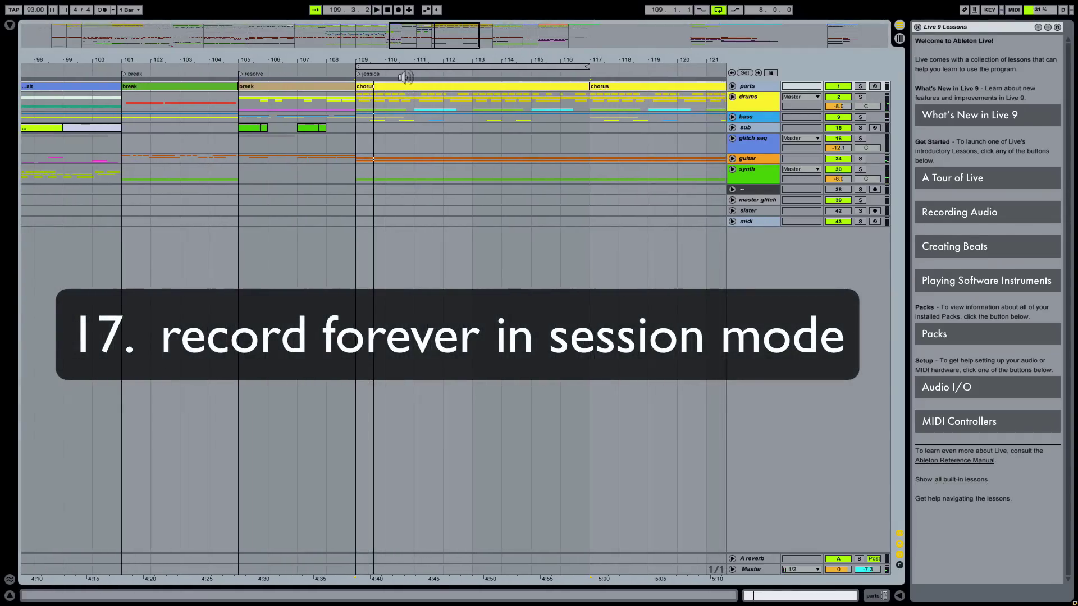
pyautogui.click(315, 10)
pyautogui.click(352, 135)
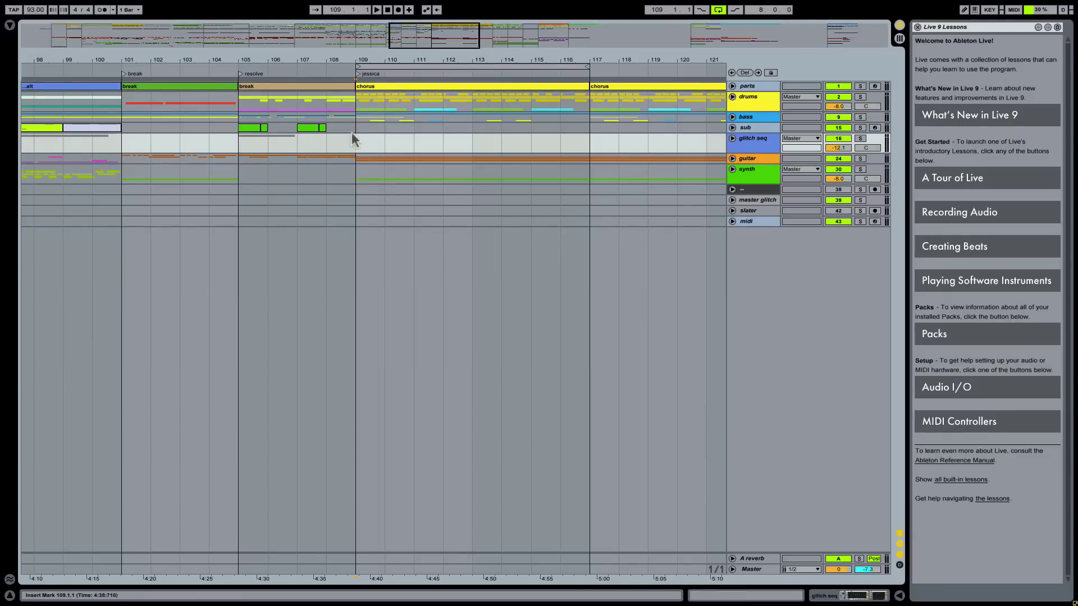
pyautogui.press('space')
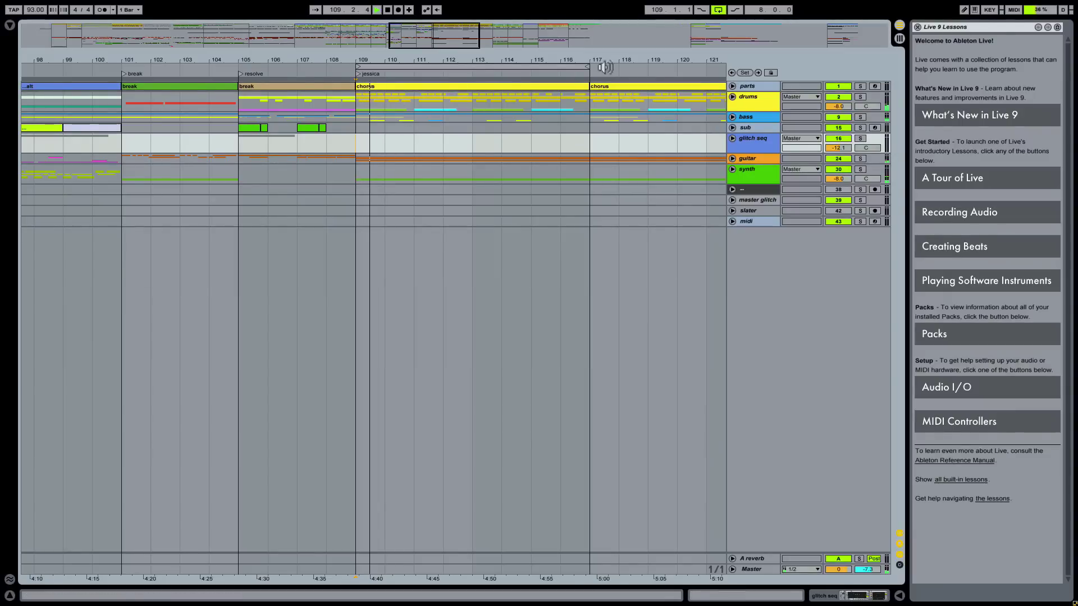
pyautogui.moveTo(591, 68); pyautogui.dragTo(470, 68)
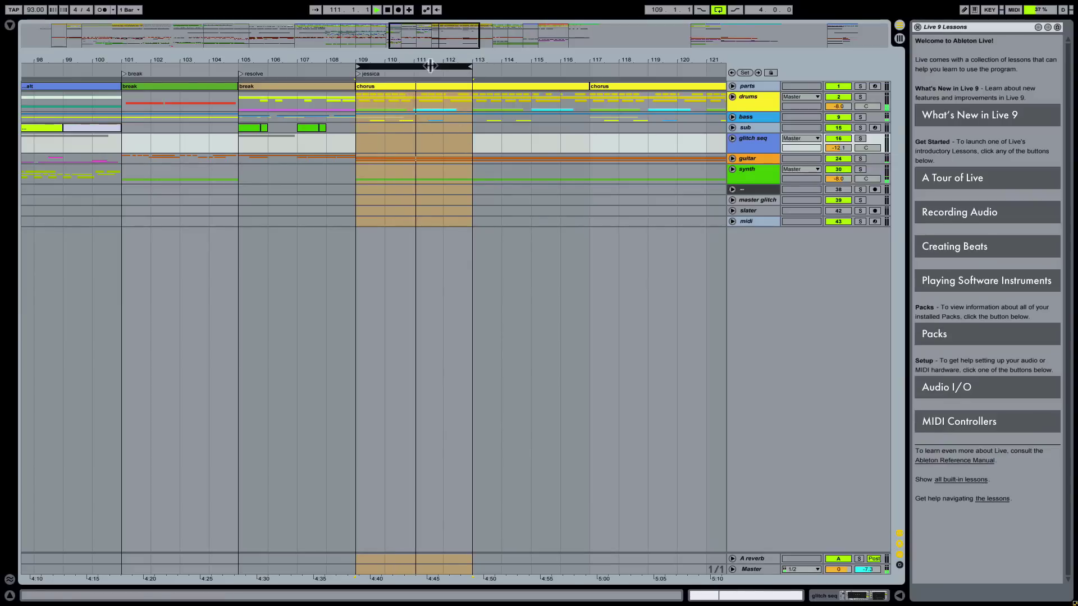
# - In the Session view, unfold the synth group and arm its mutedClav track for recording
pyautogui.press('Tab')
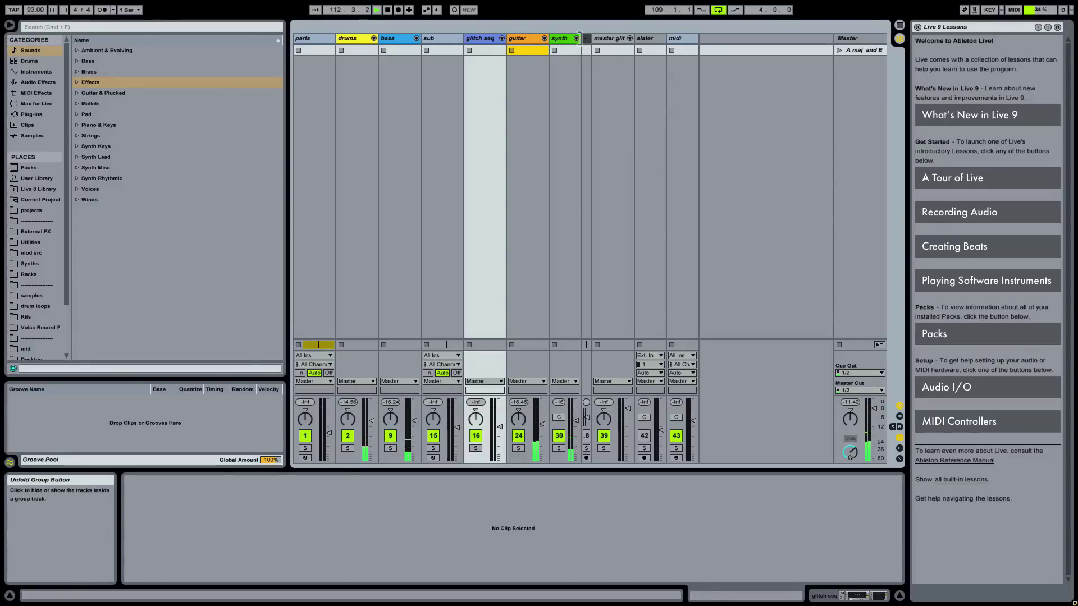
pyautogui.click(577, 39)
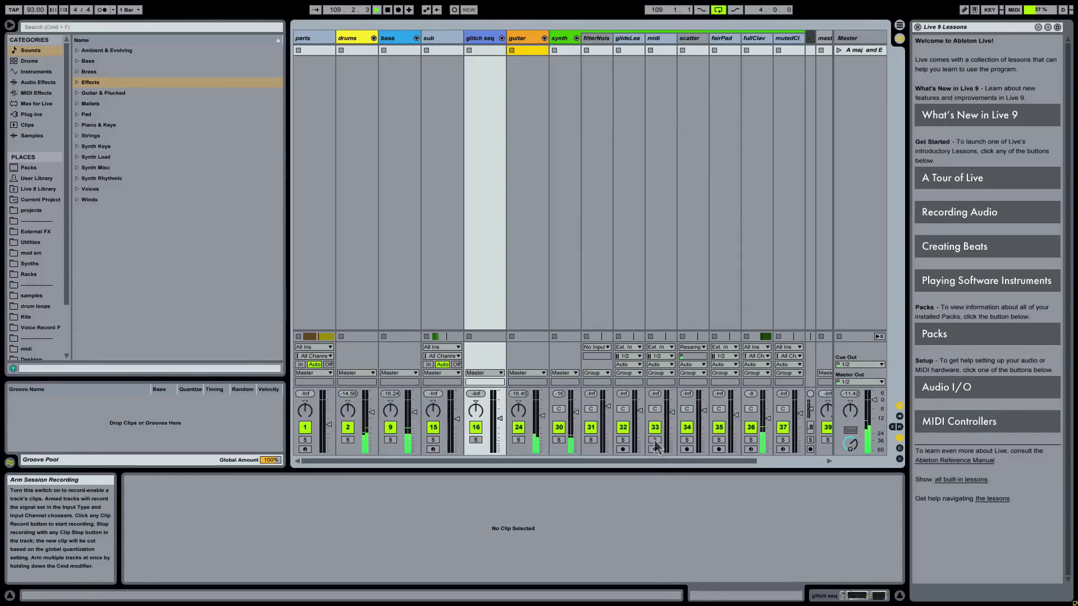
pyautogui.click(751, 449)
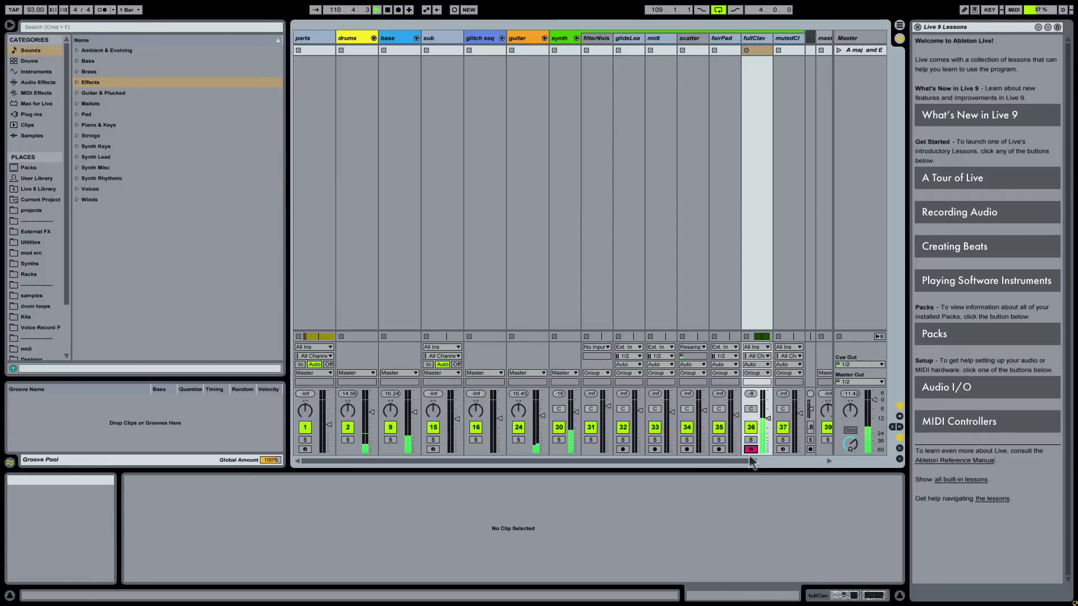
pyautogui.click(783, 449)
pyautogui.moveTo(687, 462); pyautogui.dragTo(748, 463)
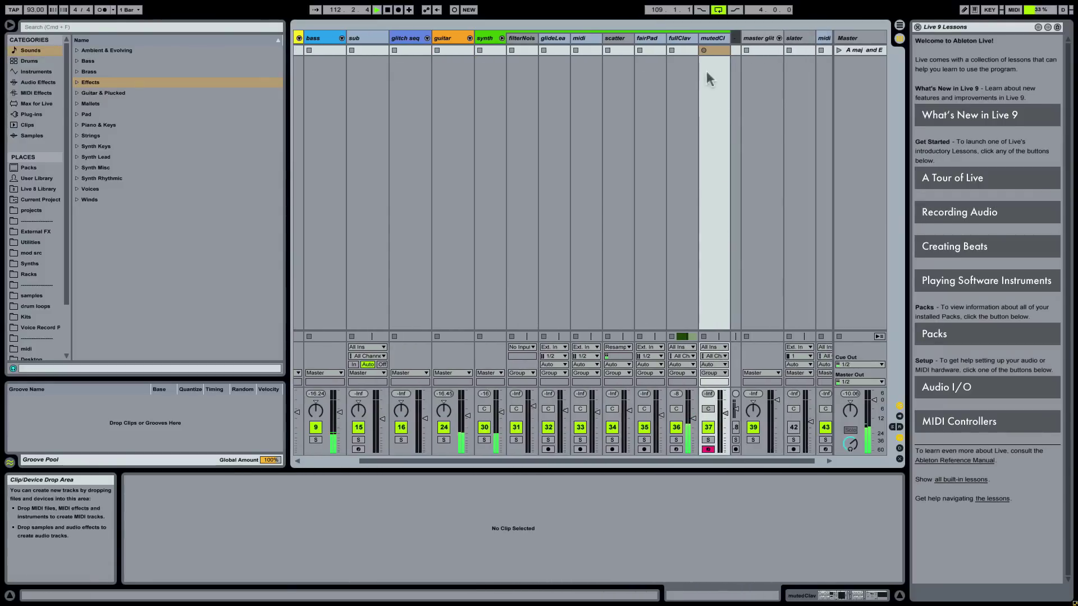
# - Record a MIDI clip in the first mutedClav slot and set its loop to the two bars from bar 5 to bar 7
pyautogui.click(704, 50)
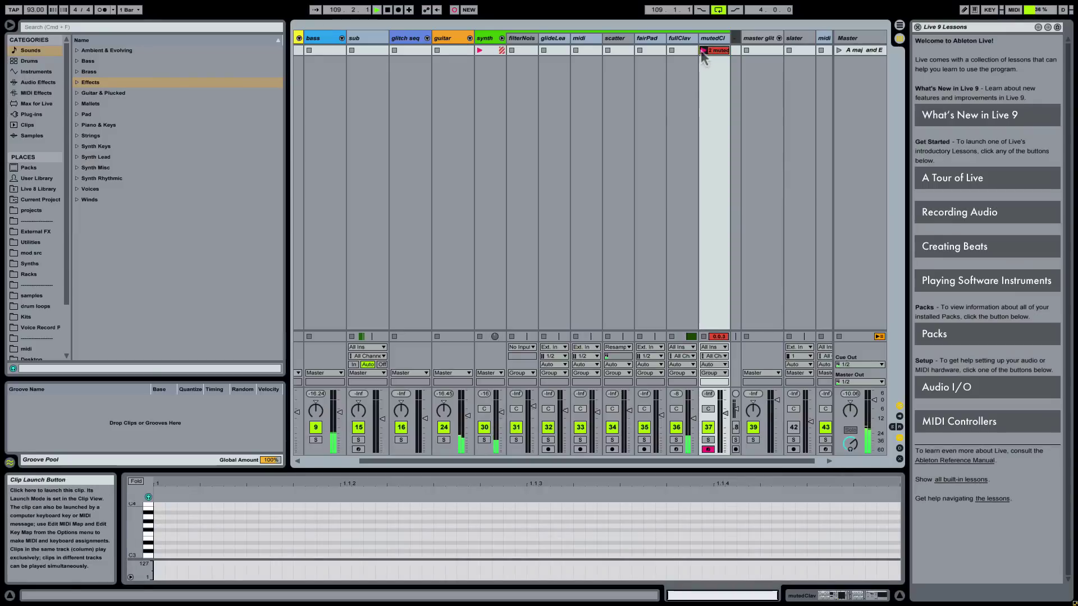
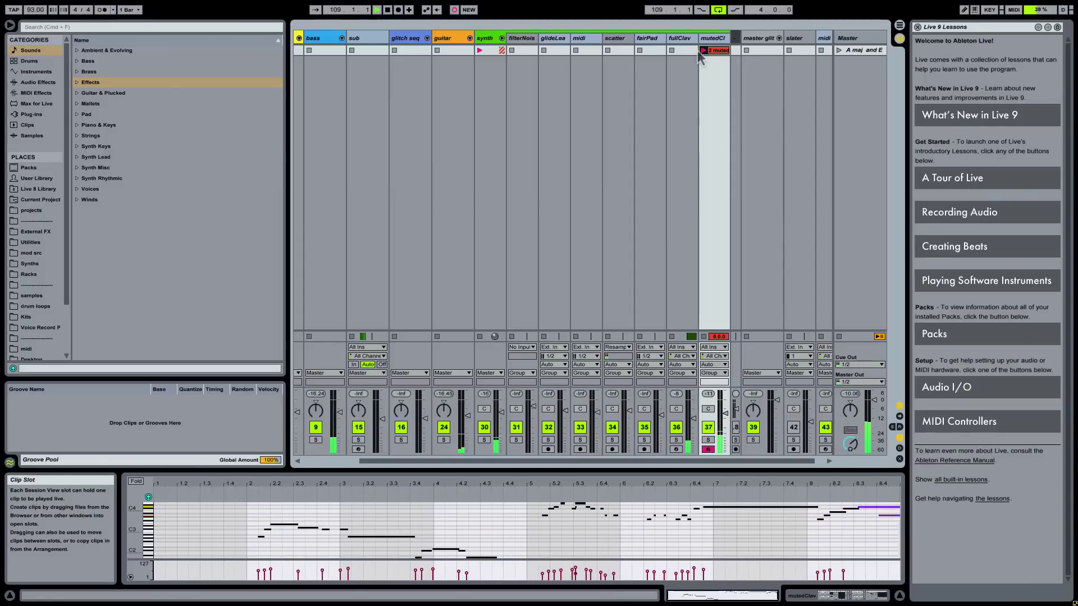
pyautogui.click(702, 49)
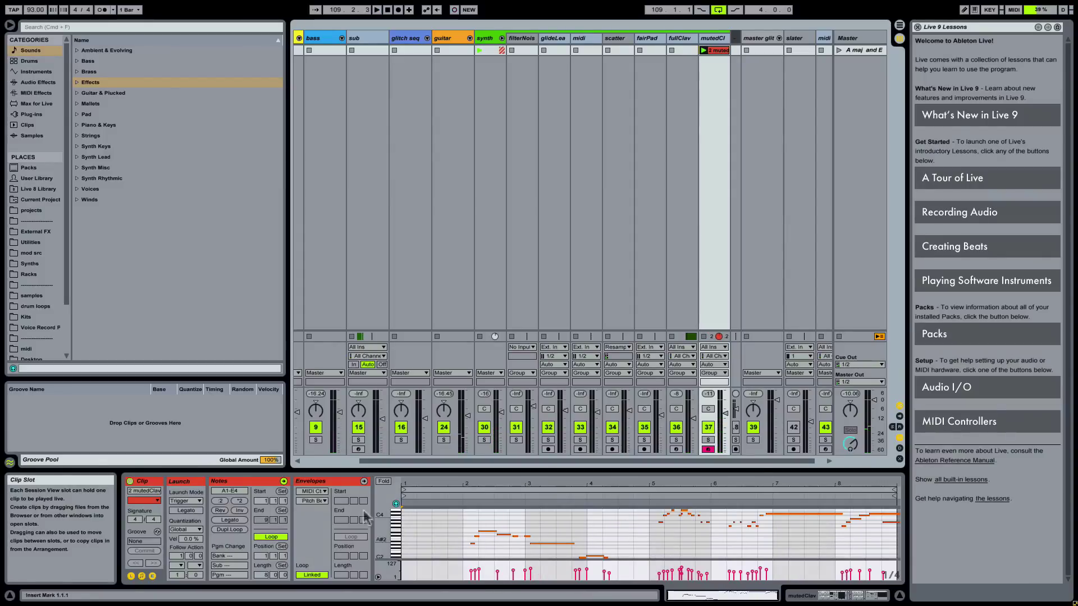
pyautogui.moveTo(404, 490); pyautogui.dragTo(632, 492)
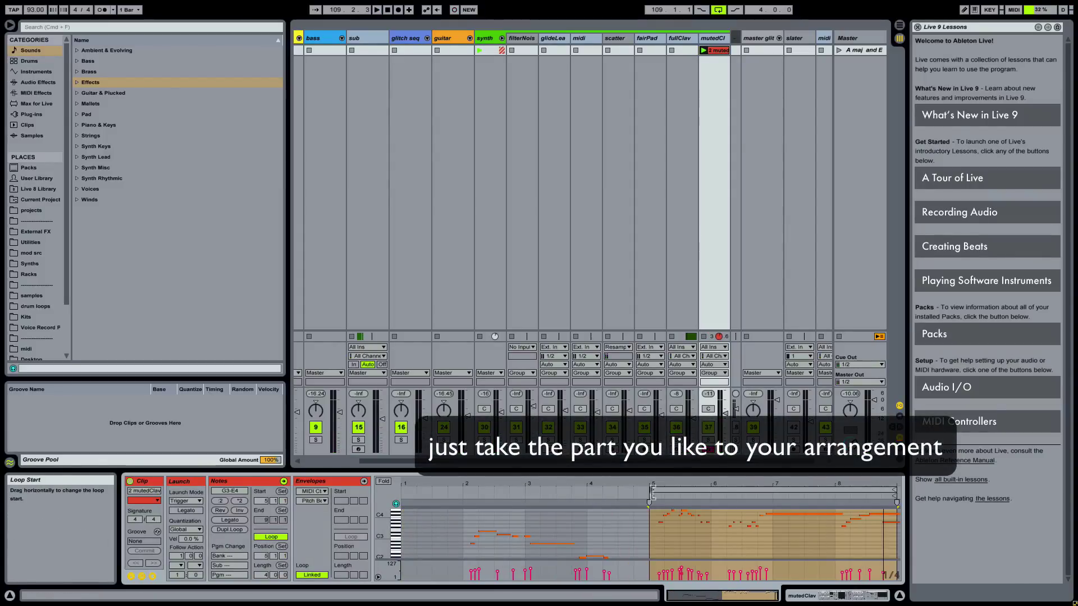
pyautogui.moveTo(896, 490); pyautogui.dragTo(772, 491)
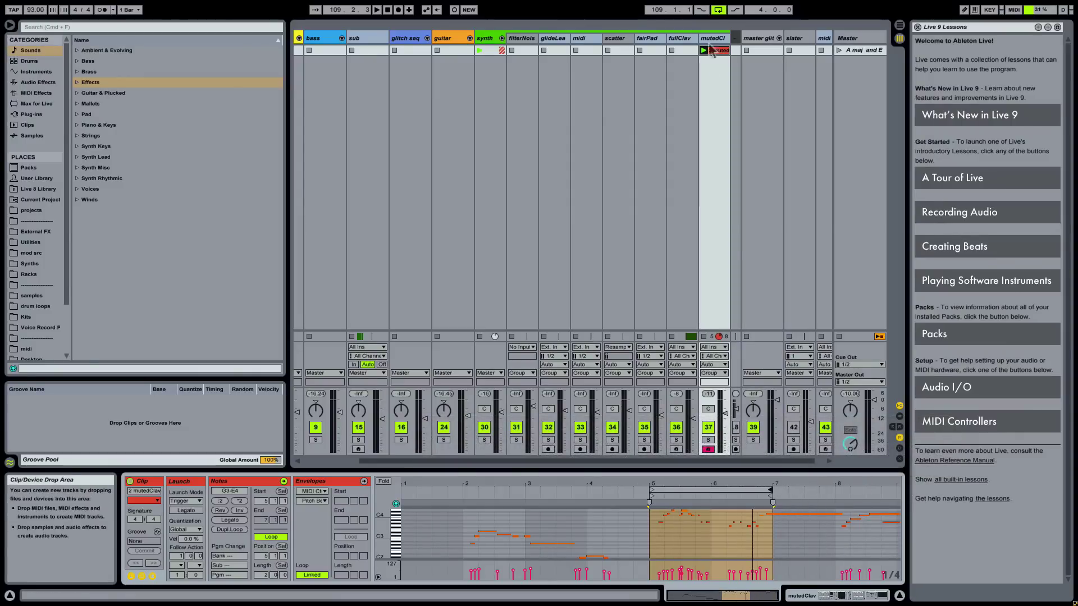
# - Place the looped mutedClav clip at bar 109 on its Arrangement track and return playback to the Arrangement
pyautogui.moveTo(523, 210)
pyautogui.mouseDown()
pyautogui.moveTo(465, 209)
pyautogui.moveTo(313, 282)
pyautogui.moveTo(261, 333)
pyautogui.moveTo(353, 343)
pyautogui.mouseUp()
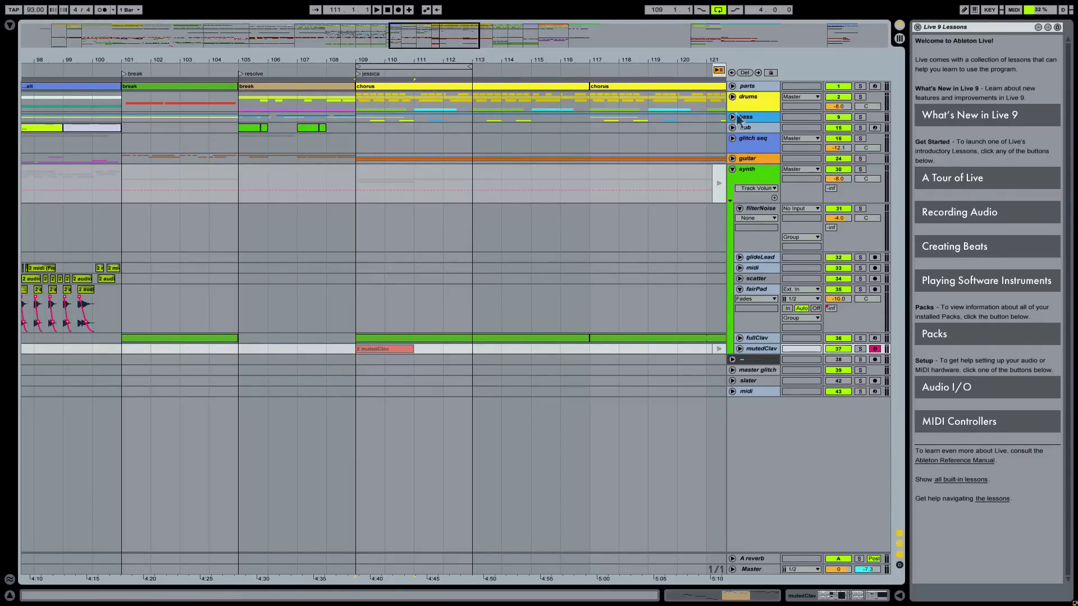
pyautogui.click(719, 70)
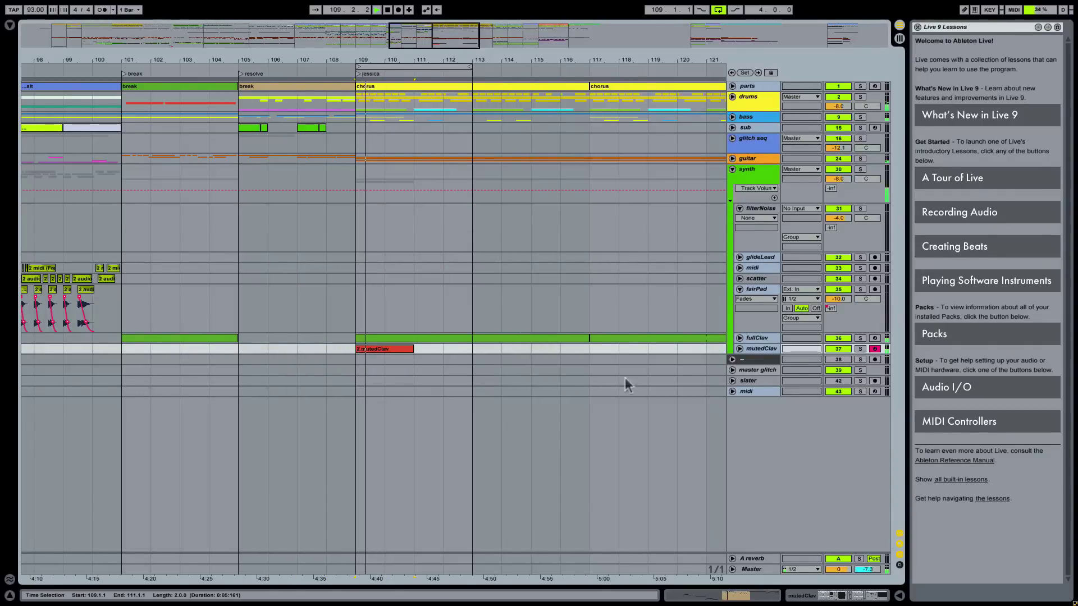
pyautogui.click(740, 348)
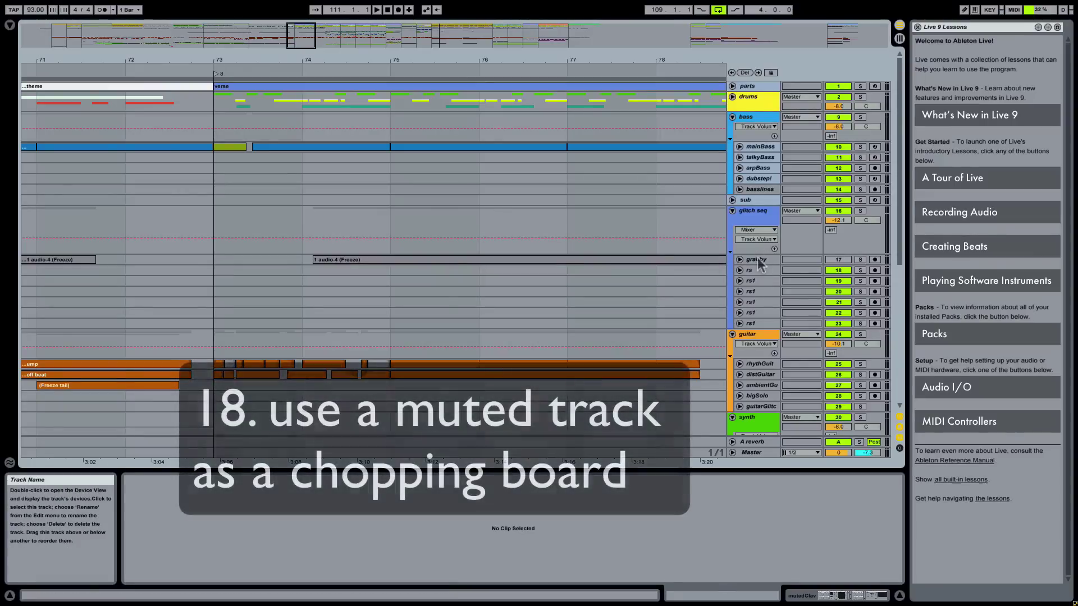
# - Unfold the muted grabby track in the glitch seq group, solo it, and play its audio clip
pyautogui.click(757, 259)
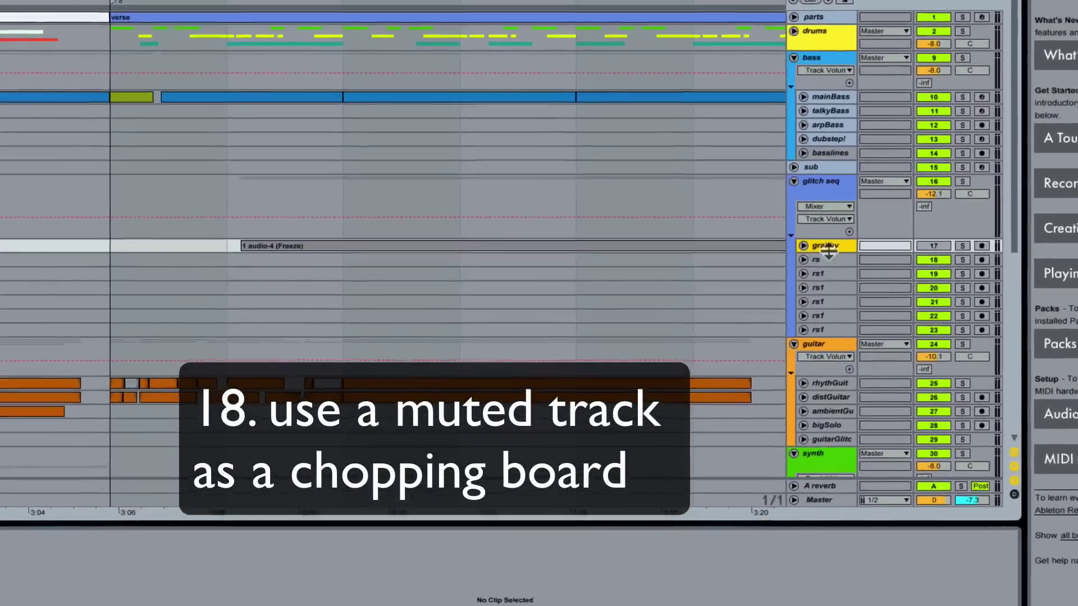
pyautogui.moveTo(757, 264); pyautogui.dragTo(757, 285)
pyautogui.moveTo(860, 276); pyautogui.dragTo(852, 285)
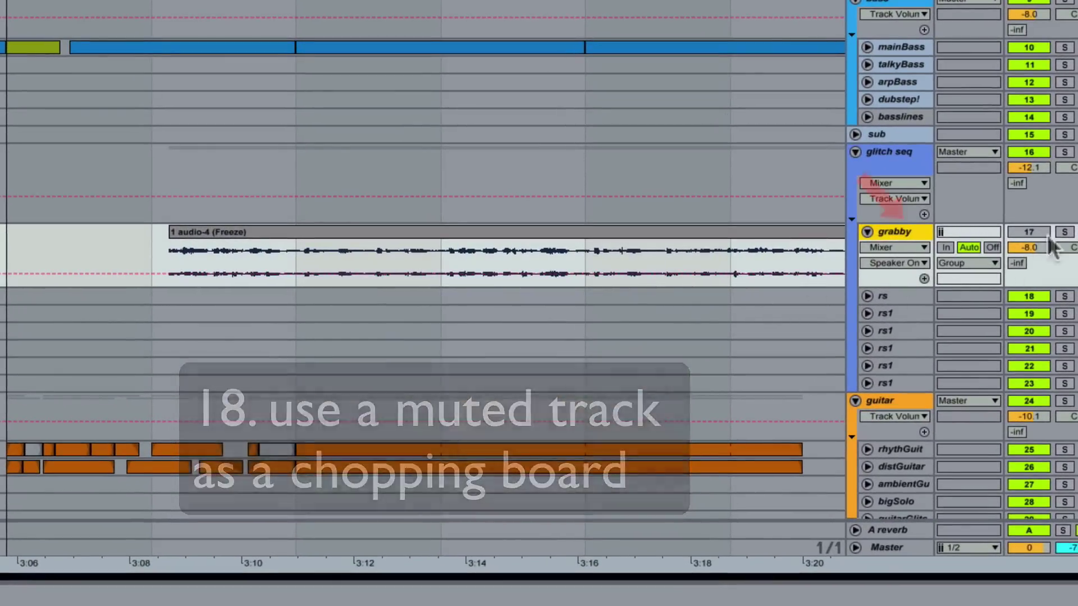
pyautogui.click(1064, 232)
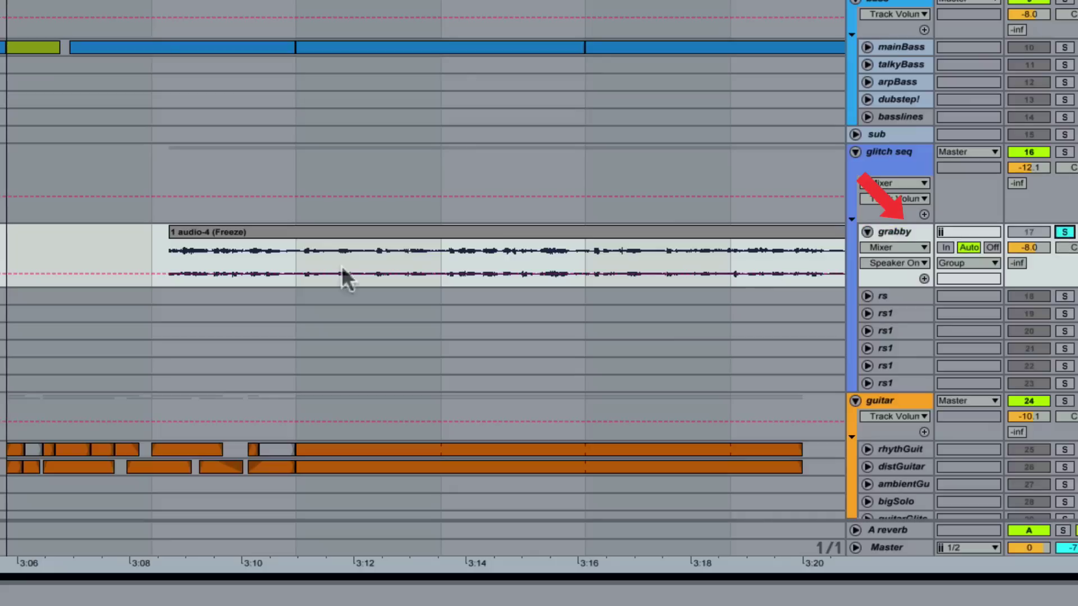
pyautogui.click(304, 251)
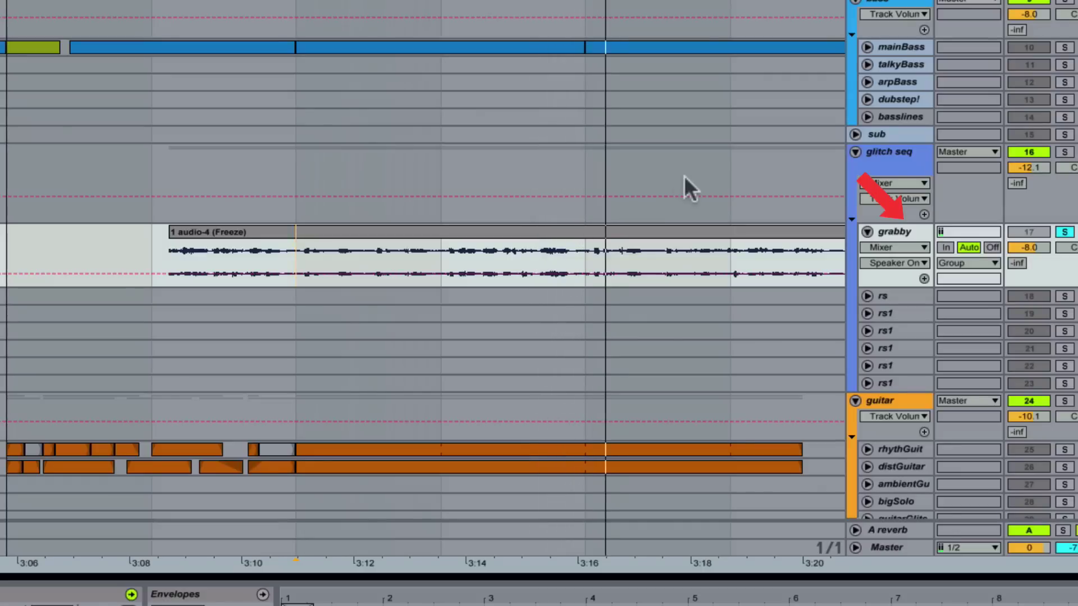
# - Audition the previous grabby clip and select a short section of it around 2:58
pyautogui.press('-')
pyautogui.press('-')
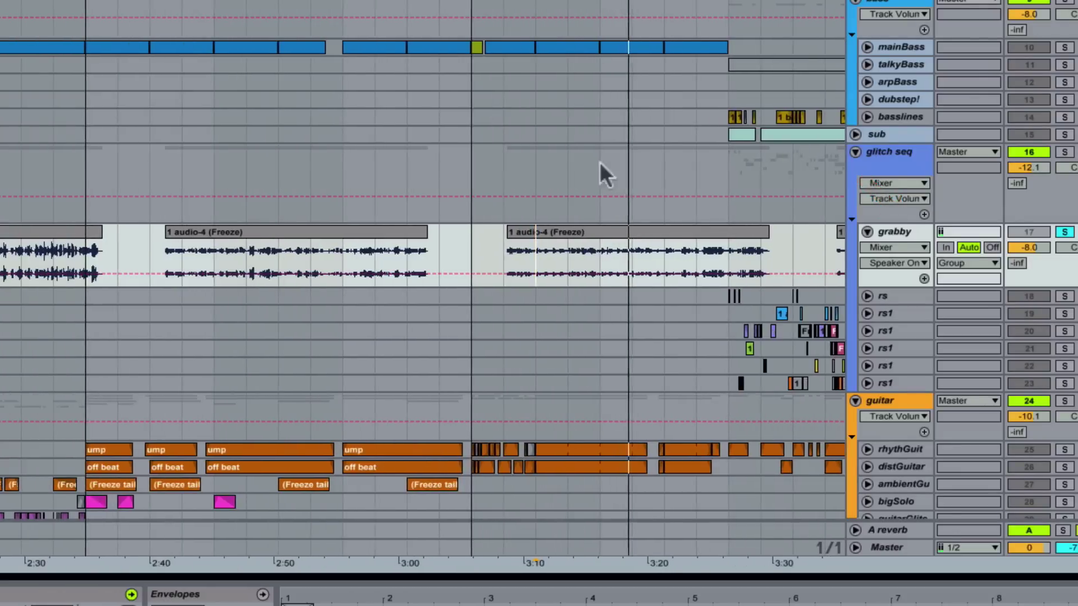
pyautogui.click(341, 253)
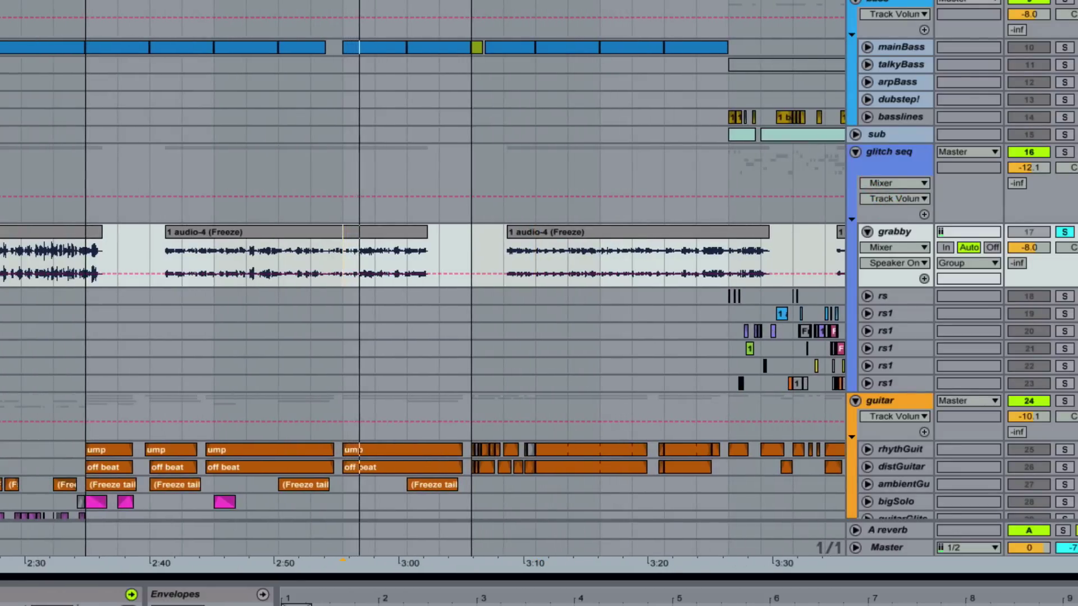
pyautogui.press('+')
pyautogui.click(398, 253)
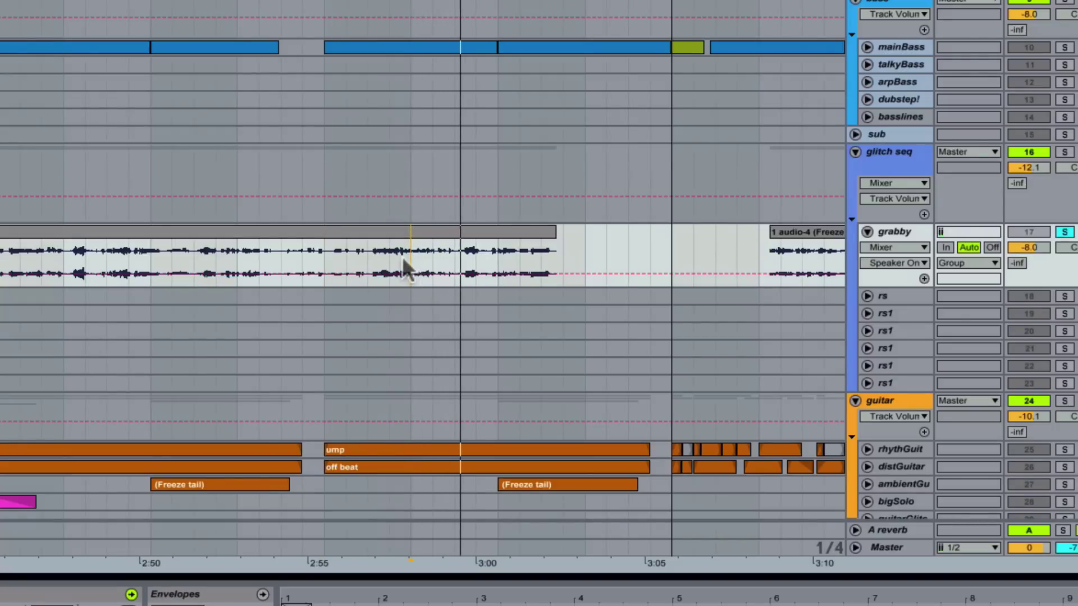
pyautogui.click(394, 255)
pyautogui.moveTo(394, 256); pyautogui.dragTo(435, 260)
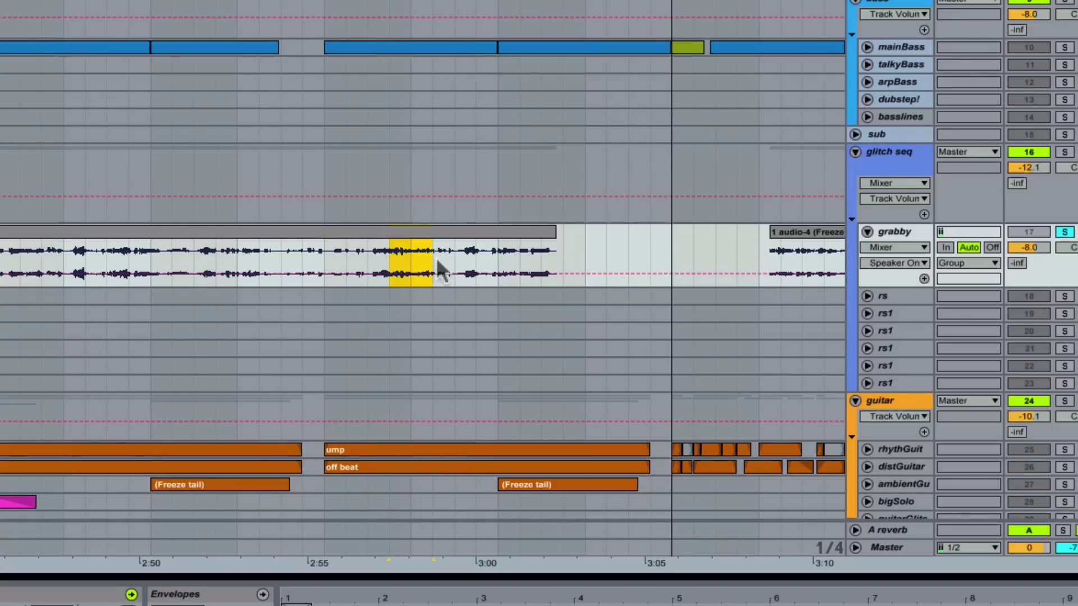
# - Unsolo the grabby track and paste the selected section onto the rs track at bar 73
pyautogui.click(1070, 232)
pyautogui.click(671, 295)
pyautogui.hotkey('ctrl', 'v')
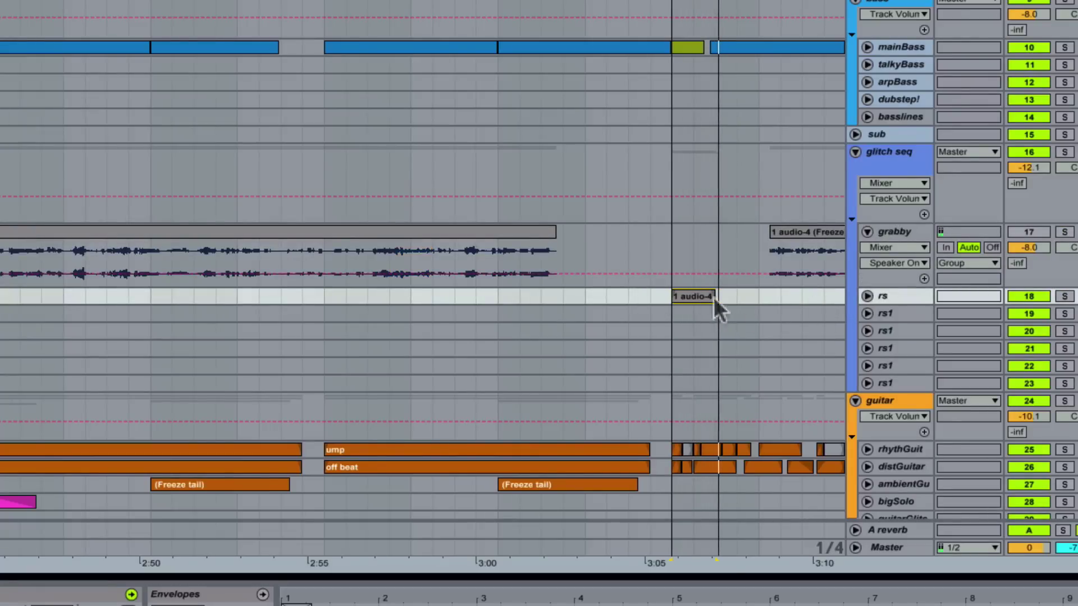
# - Unfold the rs track, shorten the pasted clip to its first beat, and place a copy two beats after its start
pyautogui.click(868, 297)
pyautogui.moveTo(694, 299); pyautogui.dragTo(732, 304)
pyautogui.press('space')
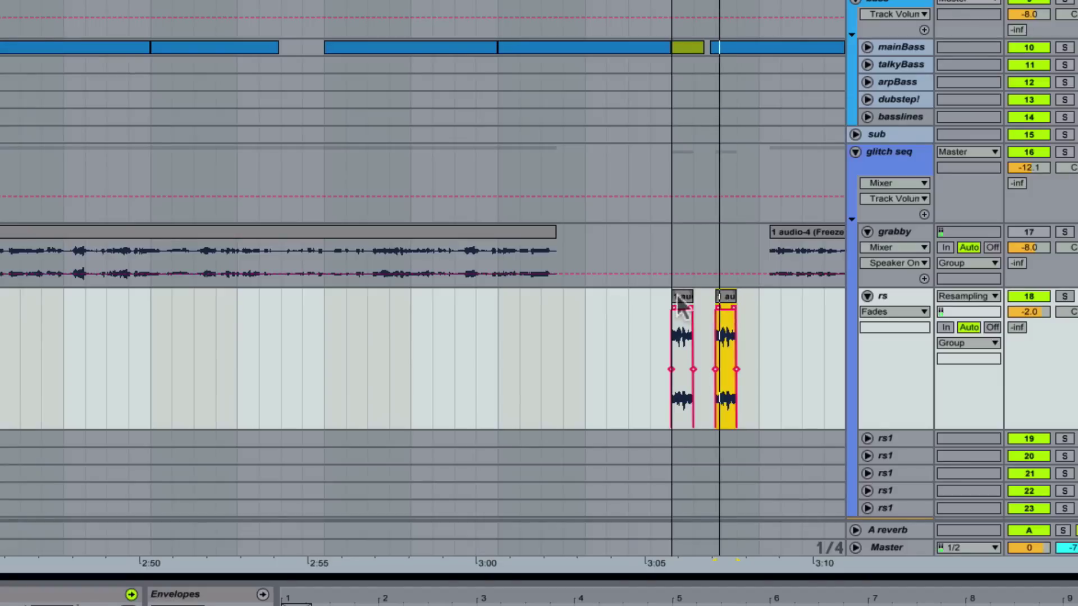
# - Audition the two slices on the rs track and place another copy of the slice at bar 74
pyautogui.click(682, 299)
pyautogui.press('space')
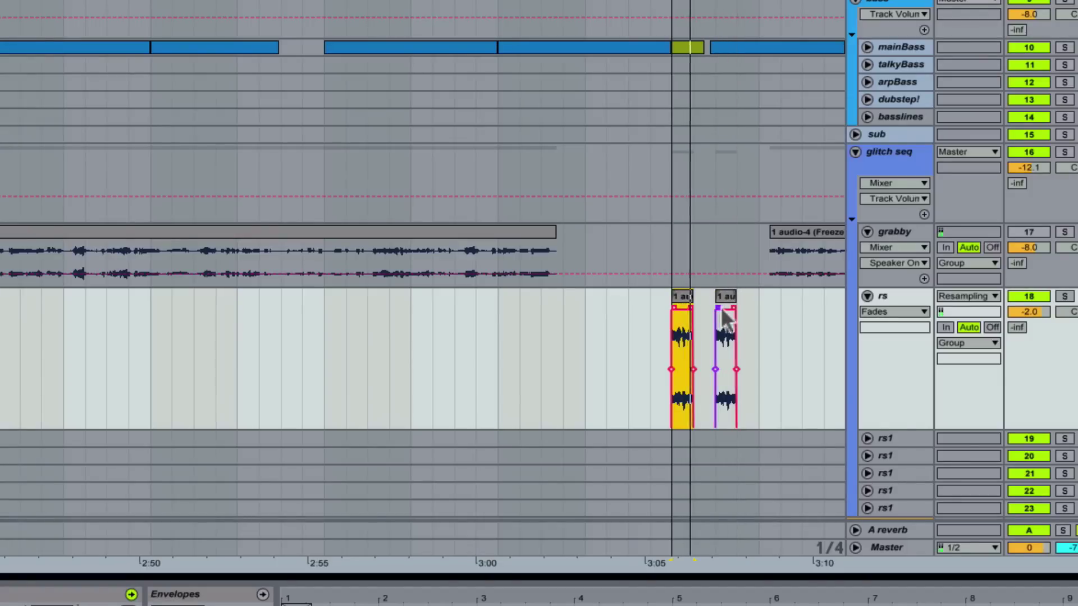
pyautogui.click(730, 312)
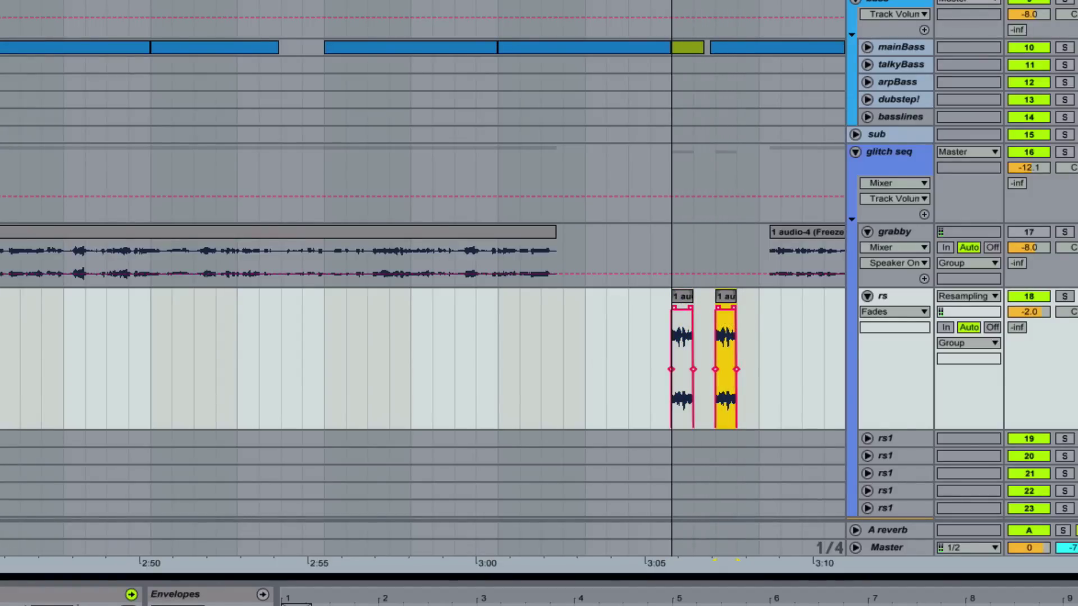
pyautogui.click(683, 297)
pyautogui.press('space')
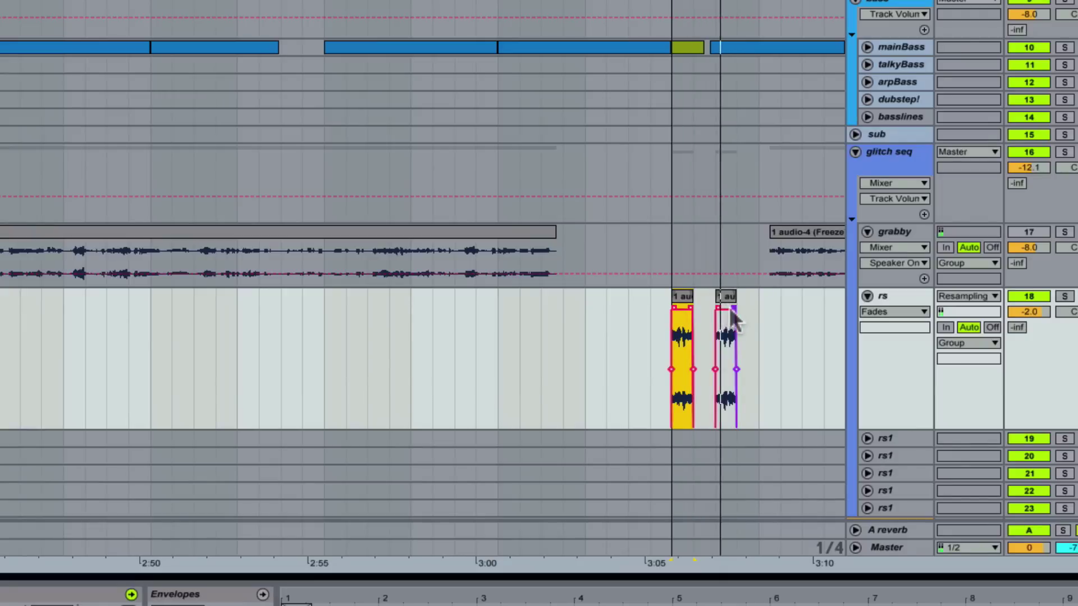
pyautogui.click(694, 301)
pyautogui.press('space')
pyautogui.press('space')
pyautogui.moveTo(682, 298); pyautogui.dragTo(778, 298)
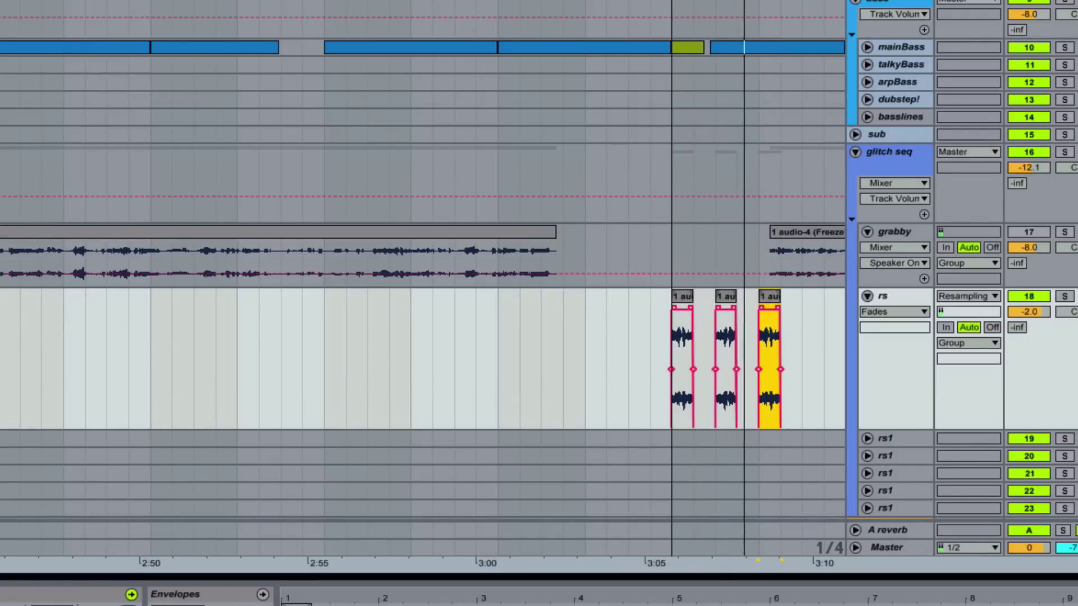
pyautogui.click(50, 605)
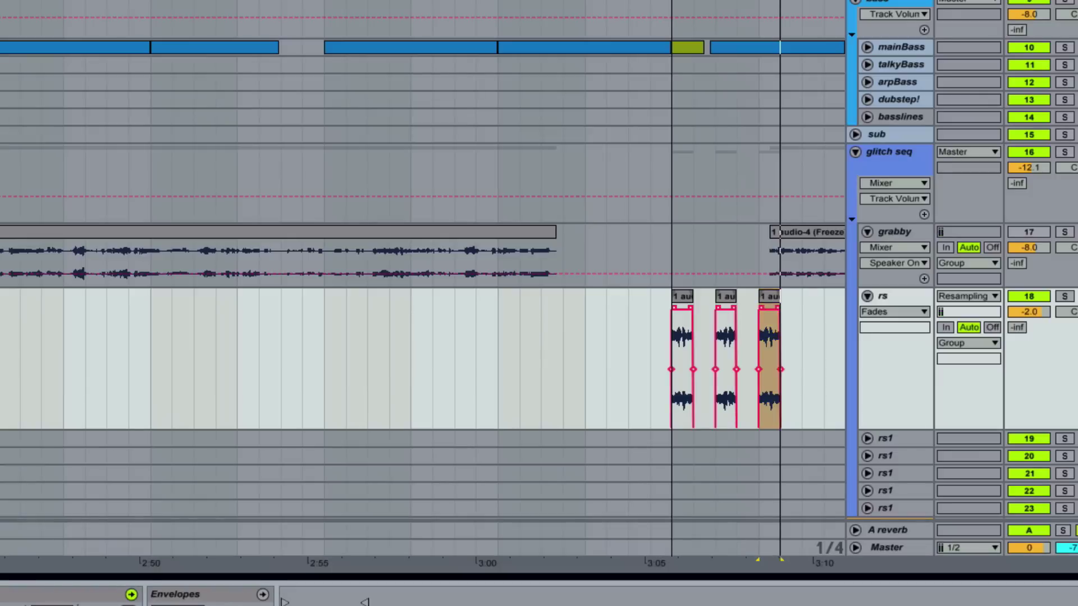
# - Add a short fade-out at the end of the third slice on the rs track
pyautogui.moveTo(779, 306)
pyautogui.mouseDown()
pyautogui.moveTo(802, 303)
pyautogui.moveTo(774, 308)
pyautogui.mouseUp()
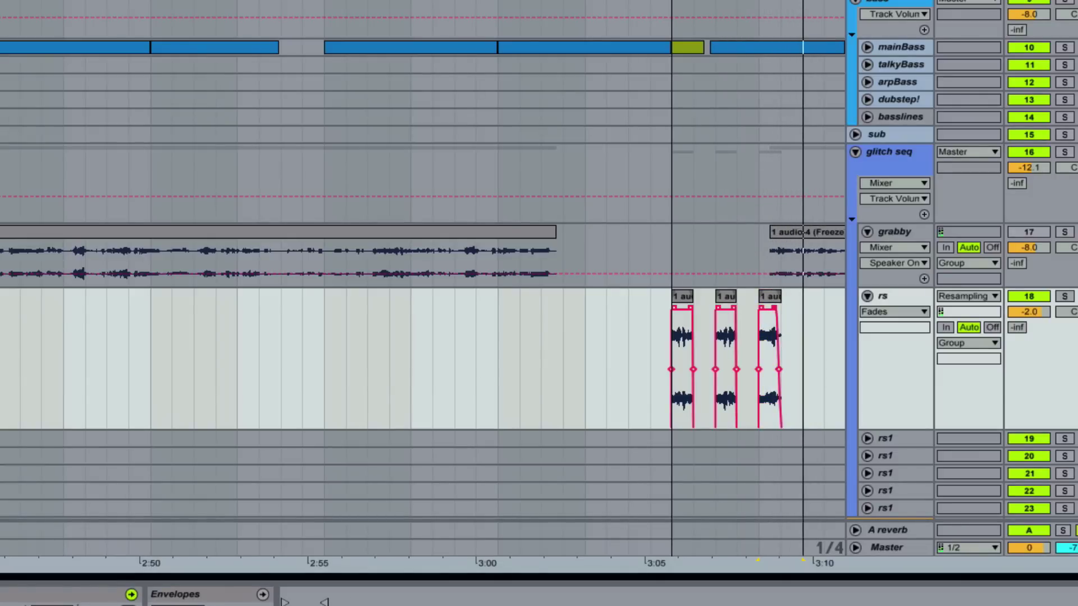
# - Solo the grabby track and audition its next clip from around 3:16
pyautogui.hscroll(10, 677, 256)
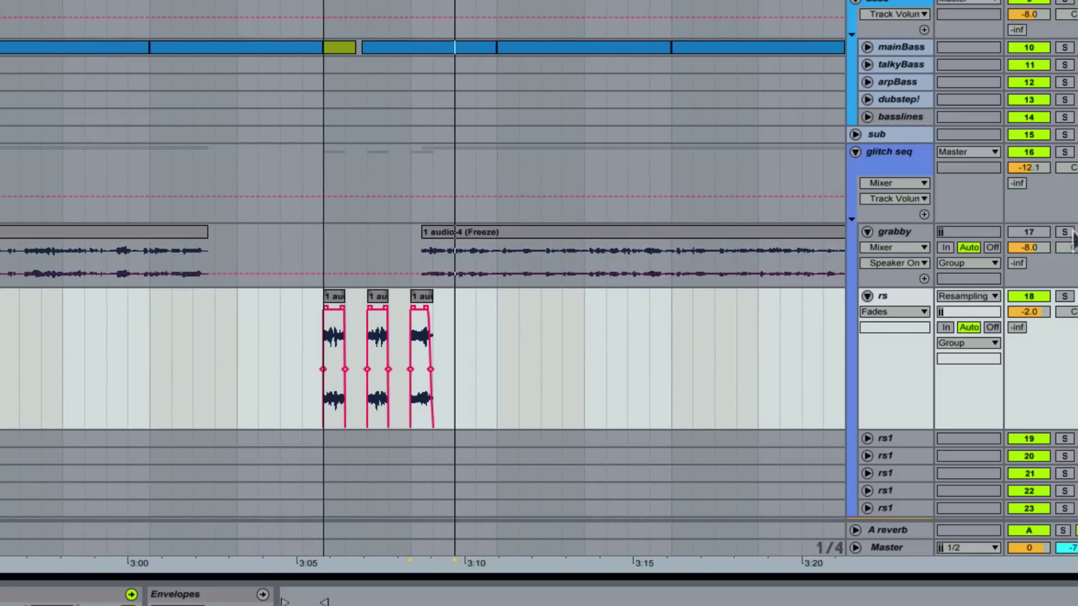
pyautogui.click(1067, 233)
pyautogui.click(678, 253)
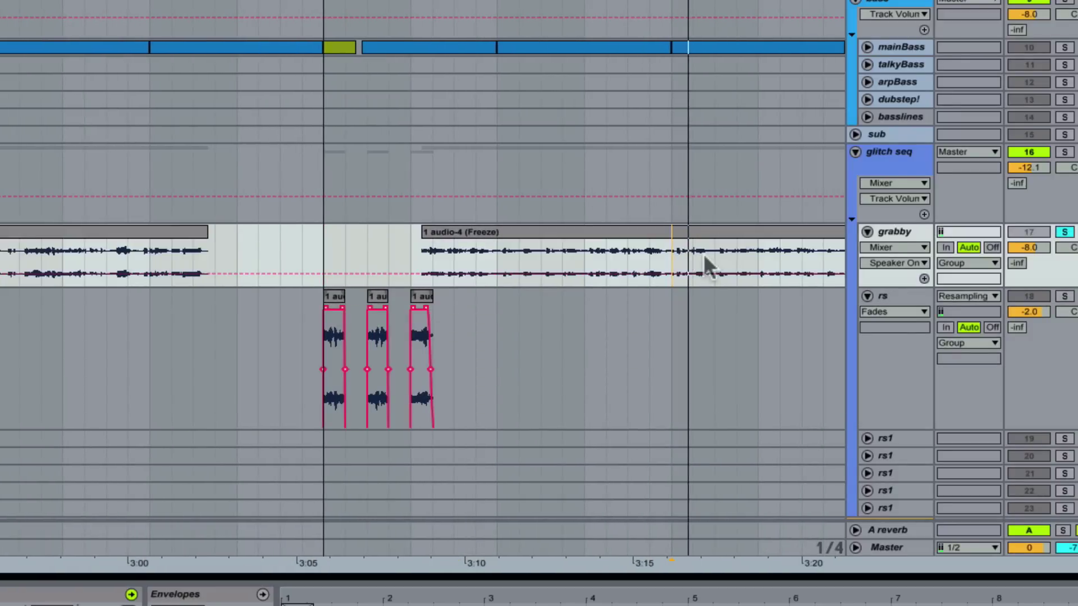
pyautogui.click(757, 256)
# - Copy a one-beat section of the grabby clip onto the rs track at the fourth beat of bar 74 and unsolo the grabby track
pyautogui.moveTo(758, 255); pyautogui.dragTo(780, 259)
pyautogui.click(472, 317)
pyautogui.hotkey('ctrl', 'v')
pyautogui.click(1065, 231)
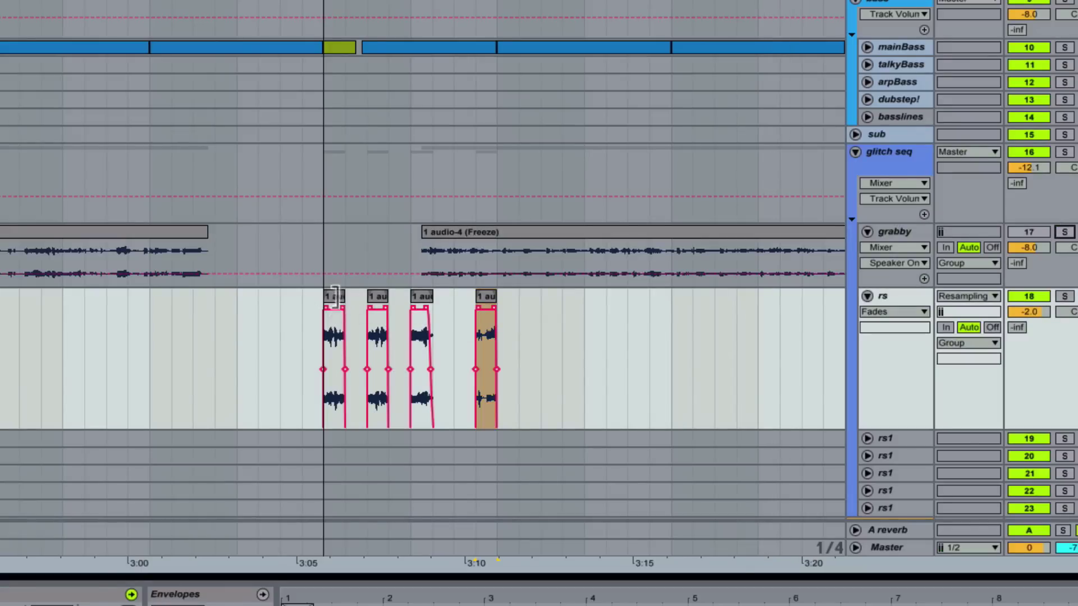
# - Play the rs slices from the first one and extend the fourth slice's start one beat earlier
pyautogui.click(342, 297)
pyautogui.press('space')
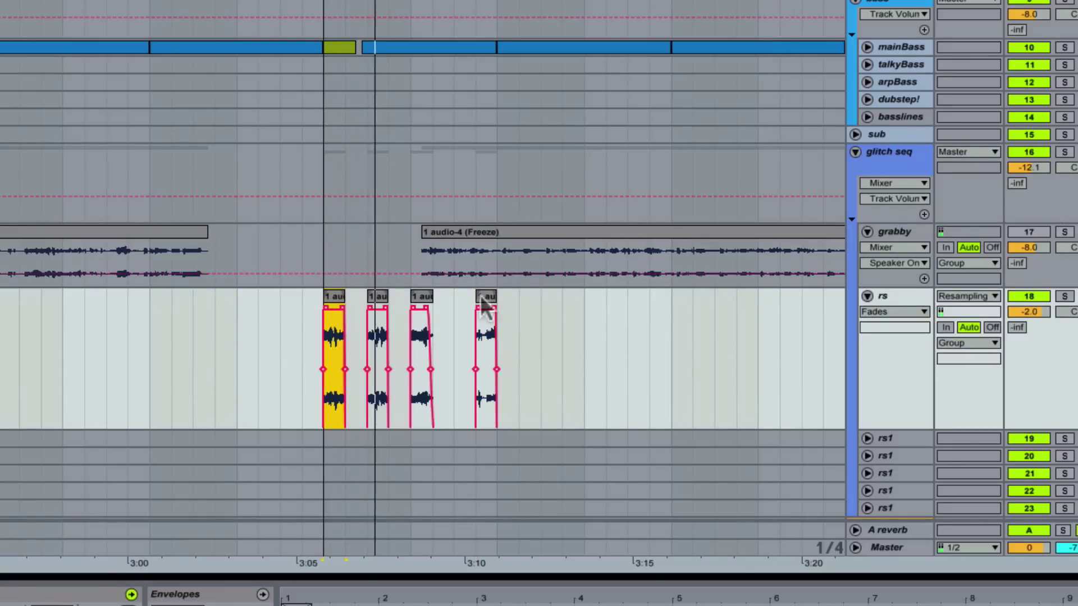
pyautogui.moveTo(476, 303); pyautogui.dragTo(453, 301)
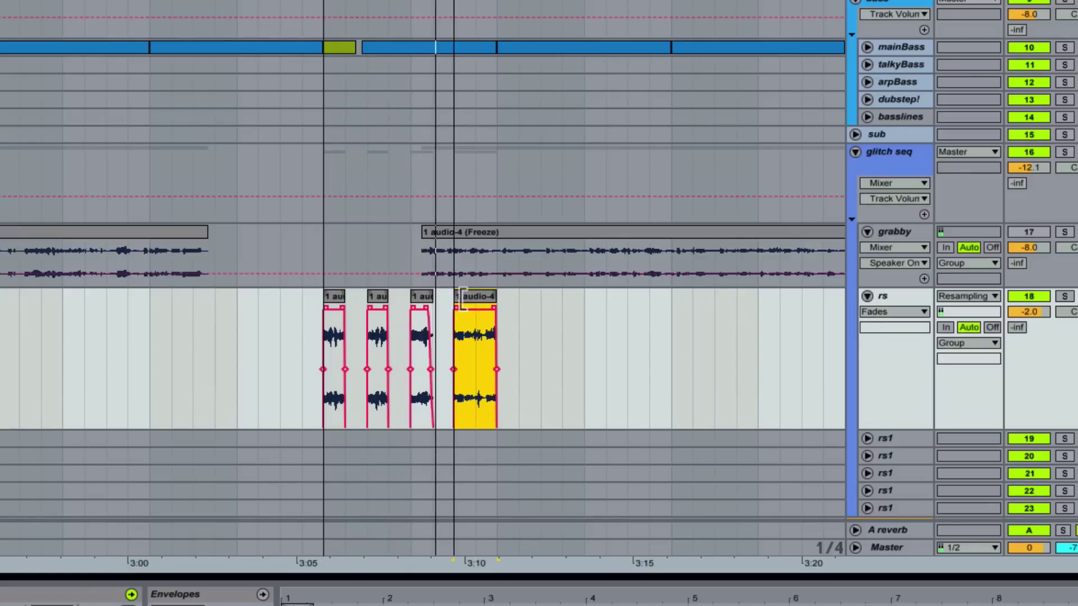
pyautogui.press('space')
pyautogui.click(335, 298)
pyautogui.press('space')
# - Duplicate the four rs slices directly after themselves and delete the last slice of the copy
pyautogui.keyDown('shift'); pyautogui.click(496, 296); pyautogui.keyUp('shift')
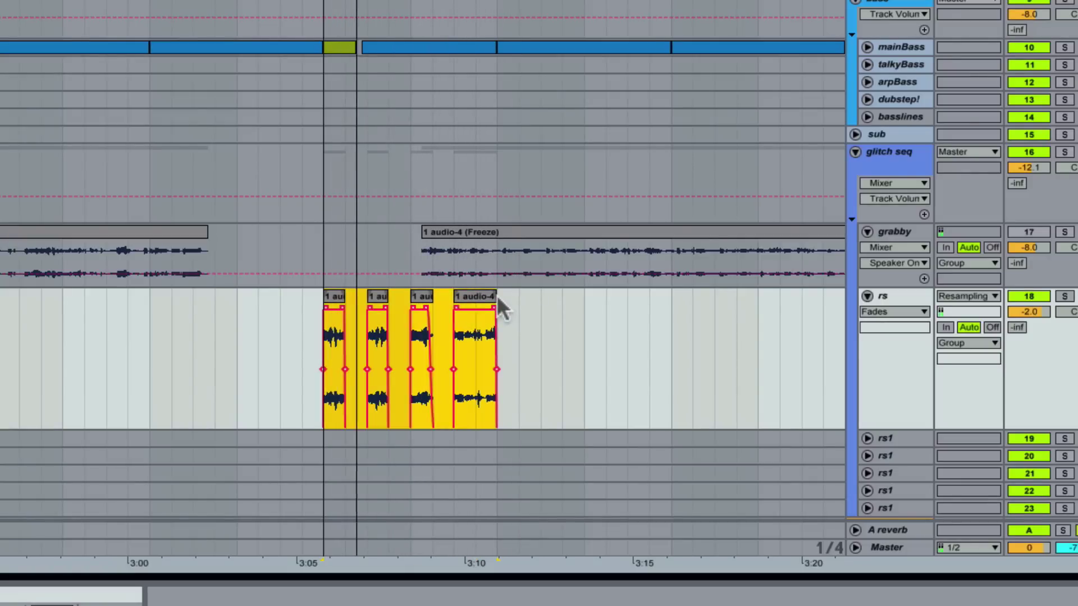
pyautogui.hotkey('ctrl', 'd')
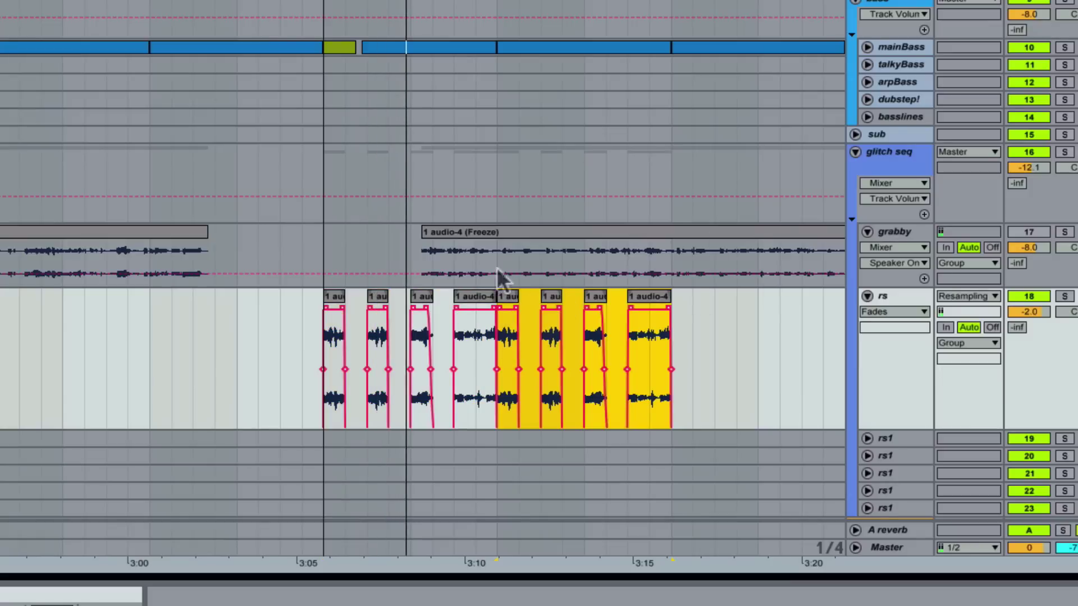
pyautogui.click(480, 340)
pyautogui.click(487, 295)
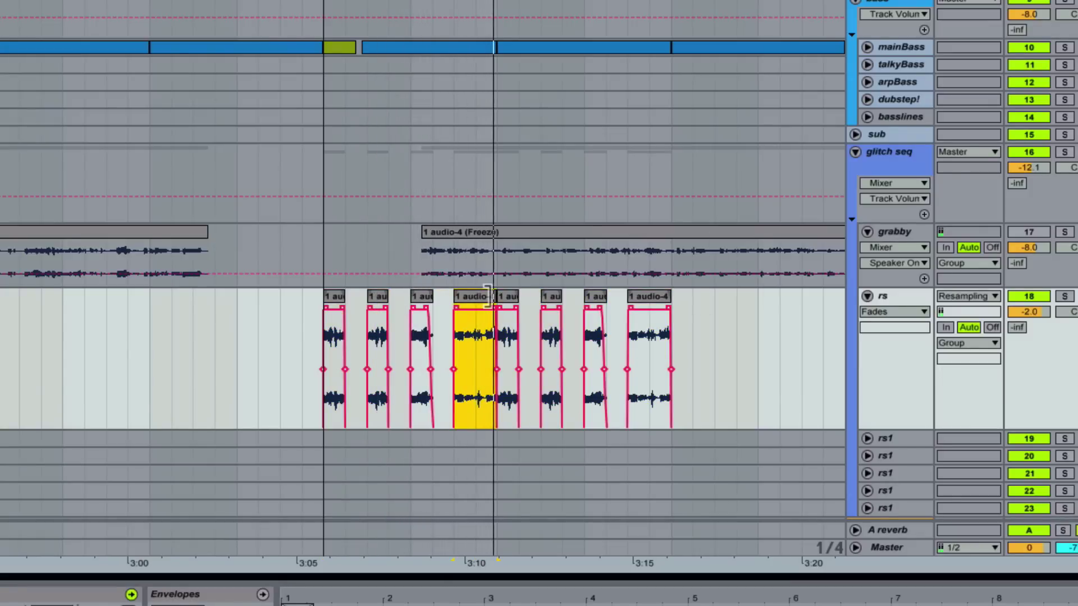
pyautogui.click(651, 296)
pyautogui.press('Delete')
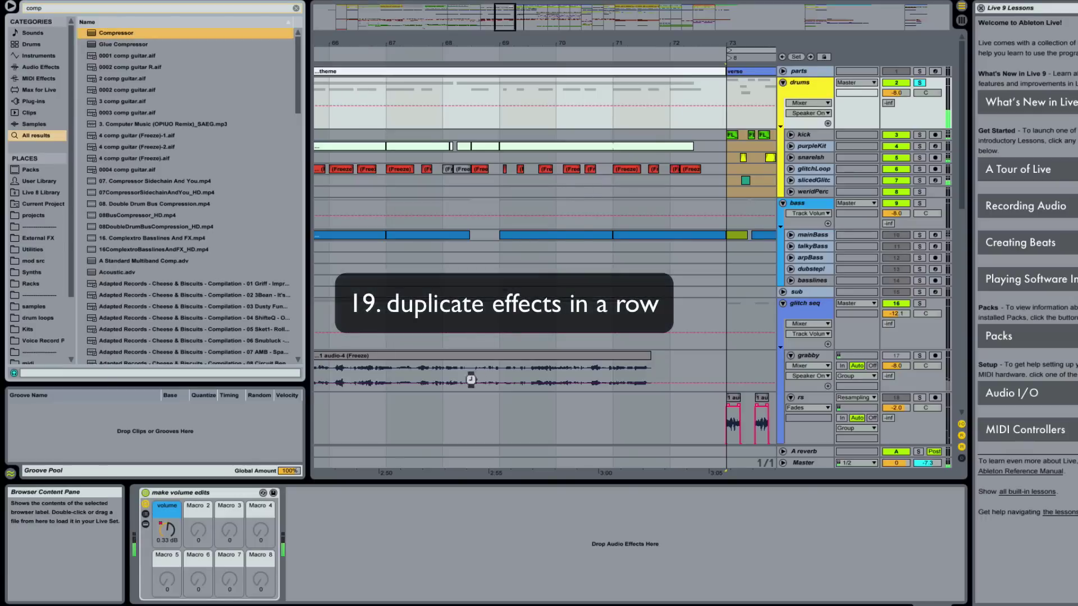
# - Add a Compressor to the drums track after the volume rack and duplicate it
pyautogui.moveTo(340, 543); pyautogui.dragTo(340, 531)
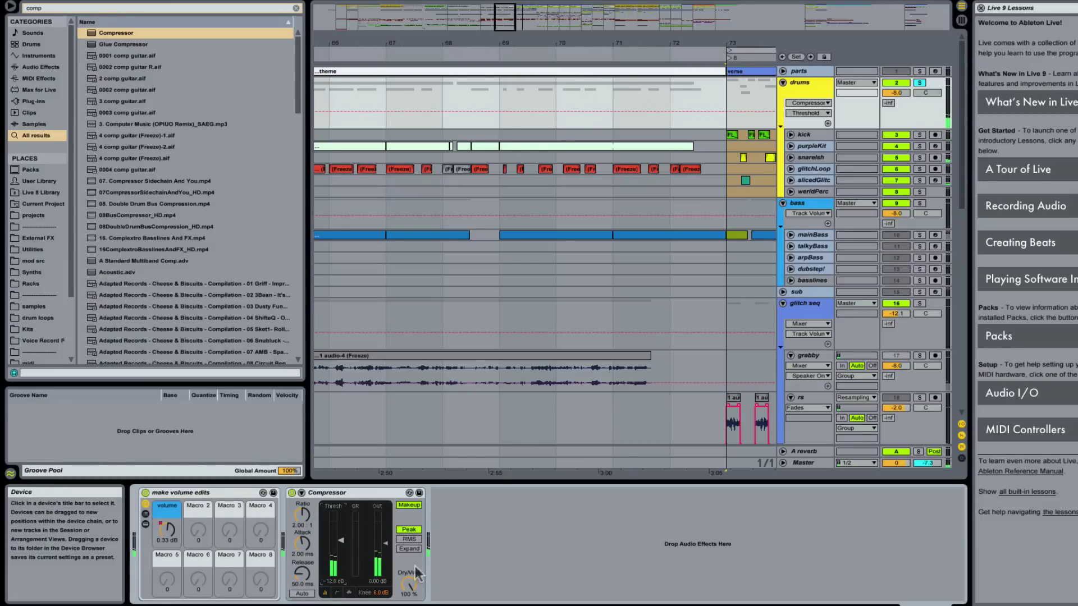
pyautogui.click(346, 495)
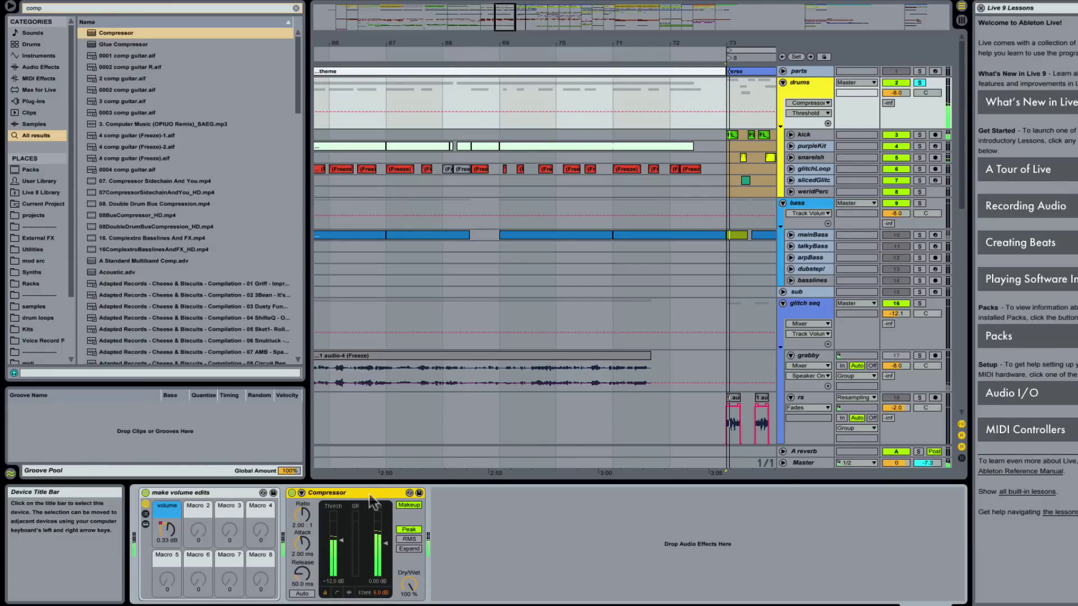
pyautogui.hotkey('ctrl', 'd')
# - Set the first Compressor to a 2.42:1 ratio and 76 % Dry/Wet, and the second to 2.38:1 and 48 %
pyautogui.moveTo(302, 514); pyautogui.dragTo(302, 508)
pyautogui.moveTo(449, 522); pyautogui.dragTo(451, 517)
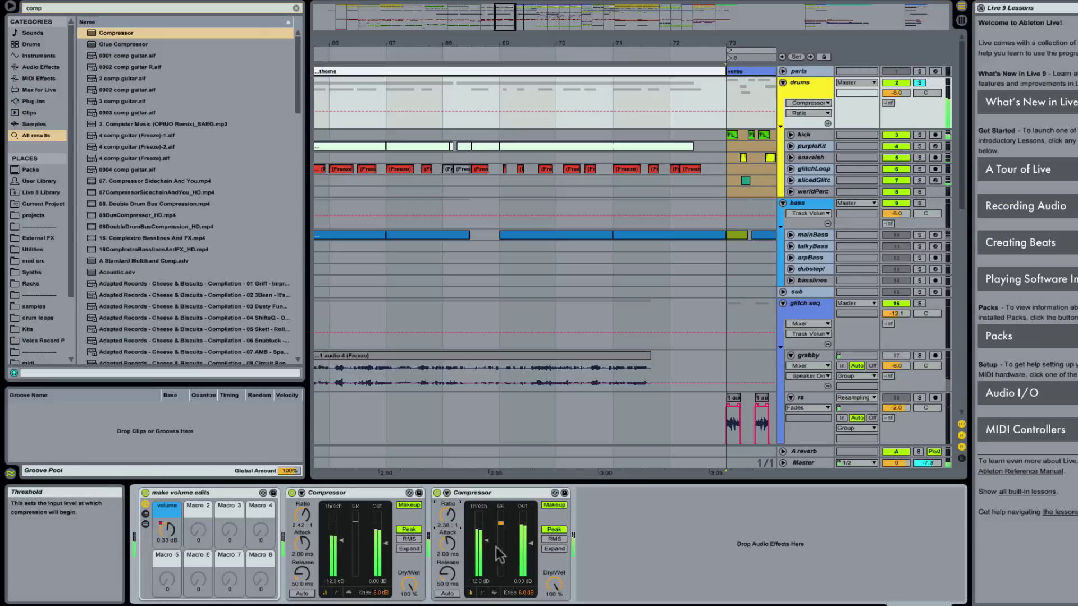
pyautogui.moveTo(411, 586); pyautogui.dragTo(411, 600)
pyautogui.click(560, 589)
pyautogui.moveTo(562, 591); pyautogui.dragTo(562, 600)
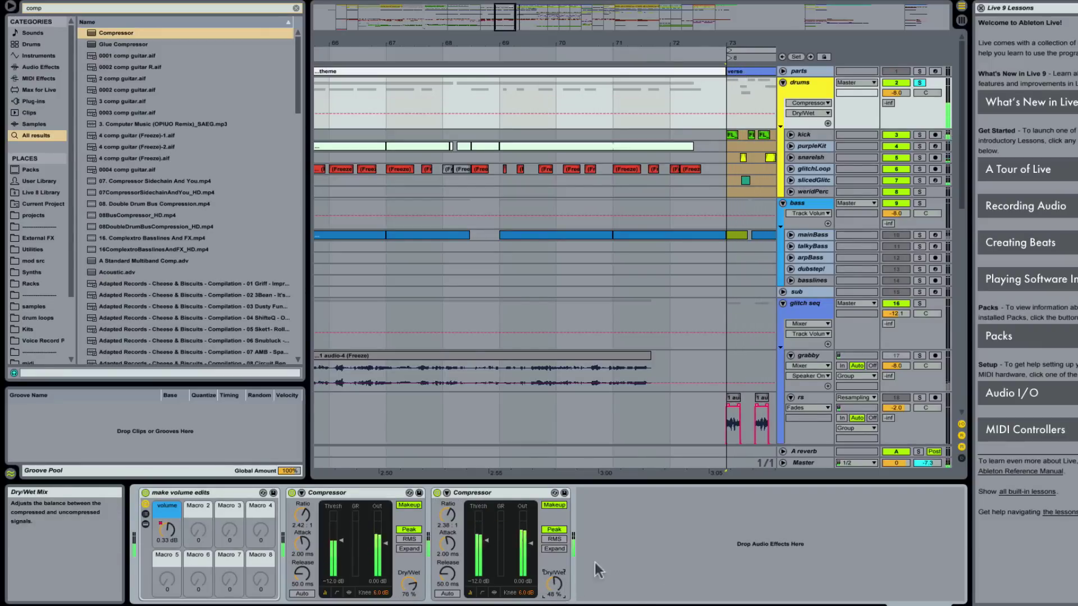
# - Search the browser for "eq" and add EQ Eight after the two Compressors on the drums track
pyautogui.hotkey('ctrl', 'f')
pyautogui.write('eq')
pyautogui.moveTo(125, 35); pyautogui.dragTo(144, 42)
pyautogui.moveTo(779, 453); pyautogui.dragTo(680, 547)
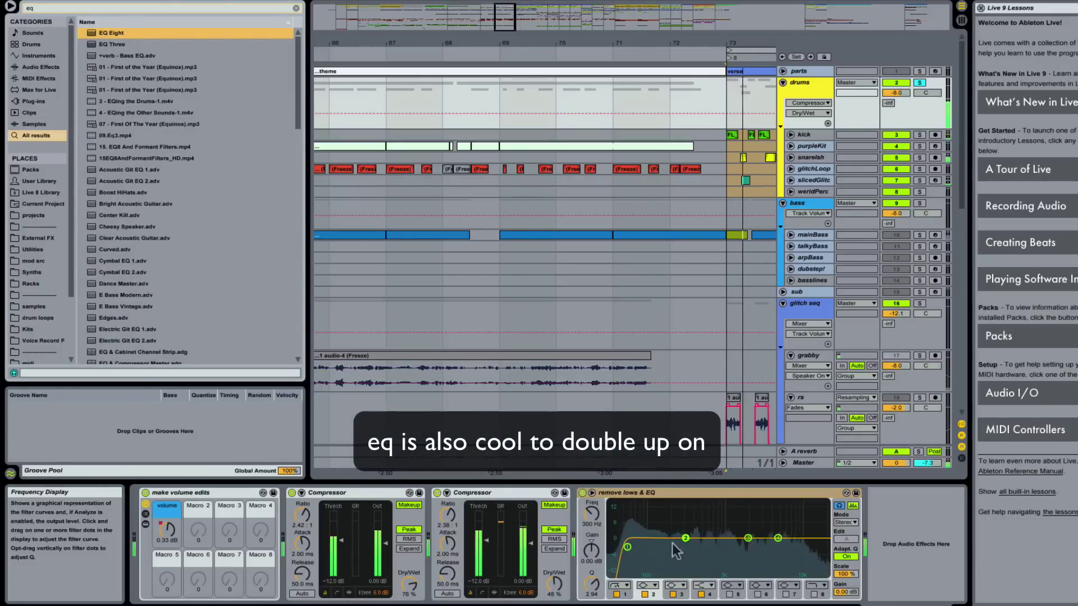
# - Turn off EQ band 1, boost band 2 by 2.60 dB near 98 Hz, and cut band 3 by 1.61 dB at 1.02 kHz
pyautogui.click(617, 594)
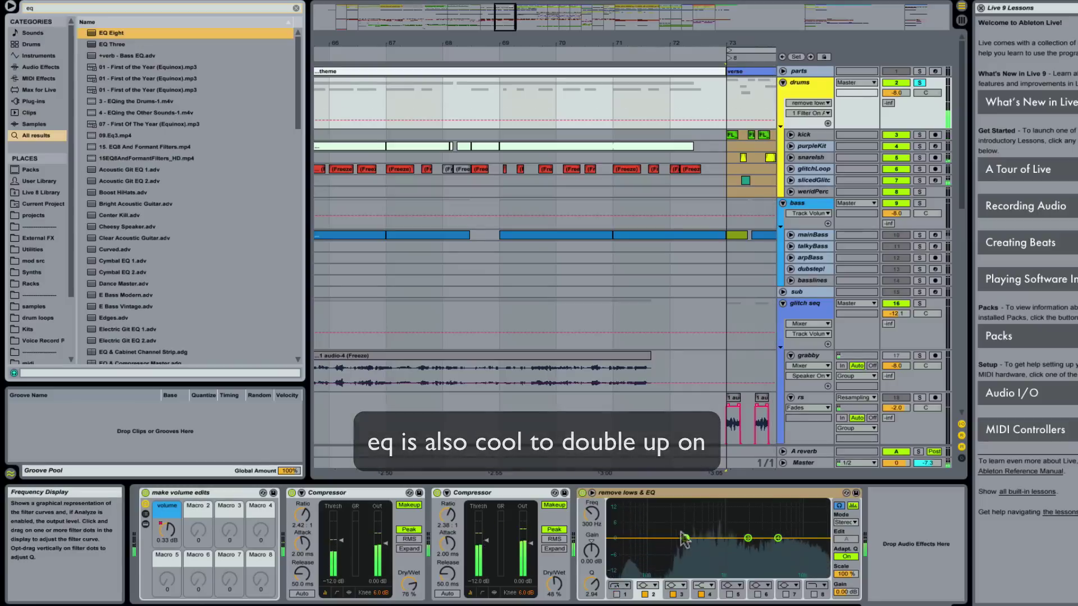
pyautogui.moveTo(685, 538); pyautogui.dragTo(650, 531)
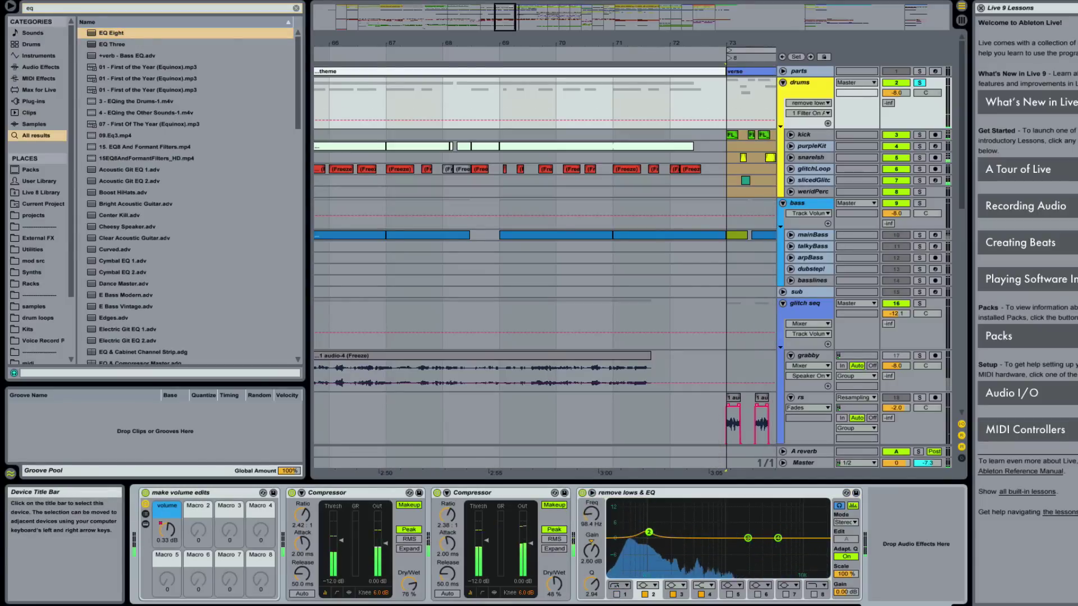
pyautogui.moveTo(747, 538); pyautogui.dragTo(728, 544)
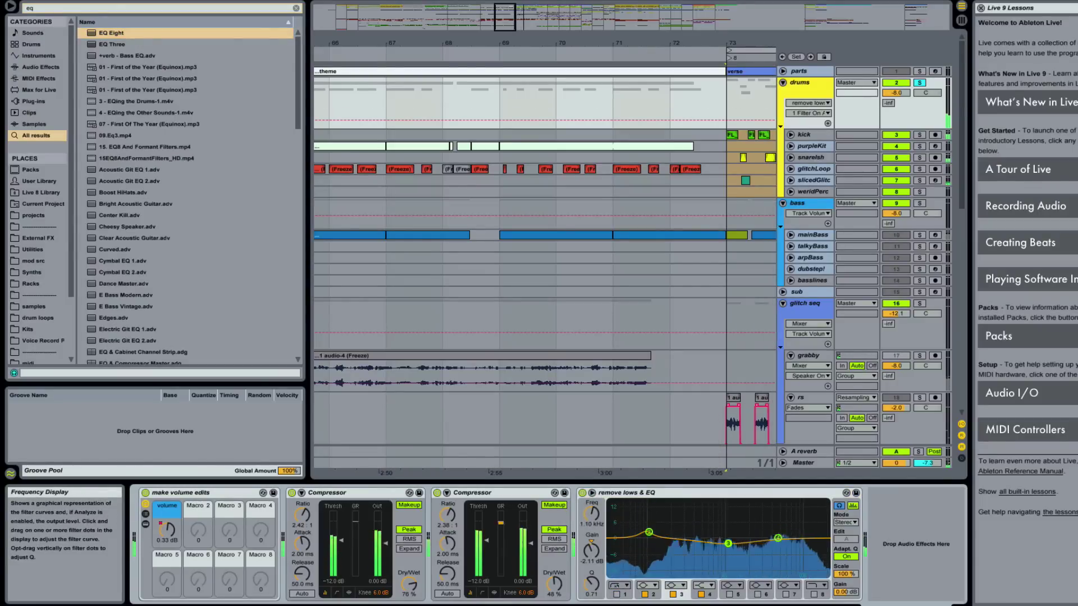
# - Duplicate the EQ on the drums track and unsolo the drums group
pyautogui.click(710, 494)
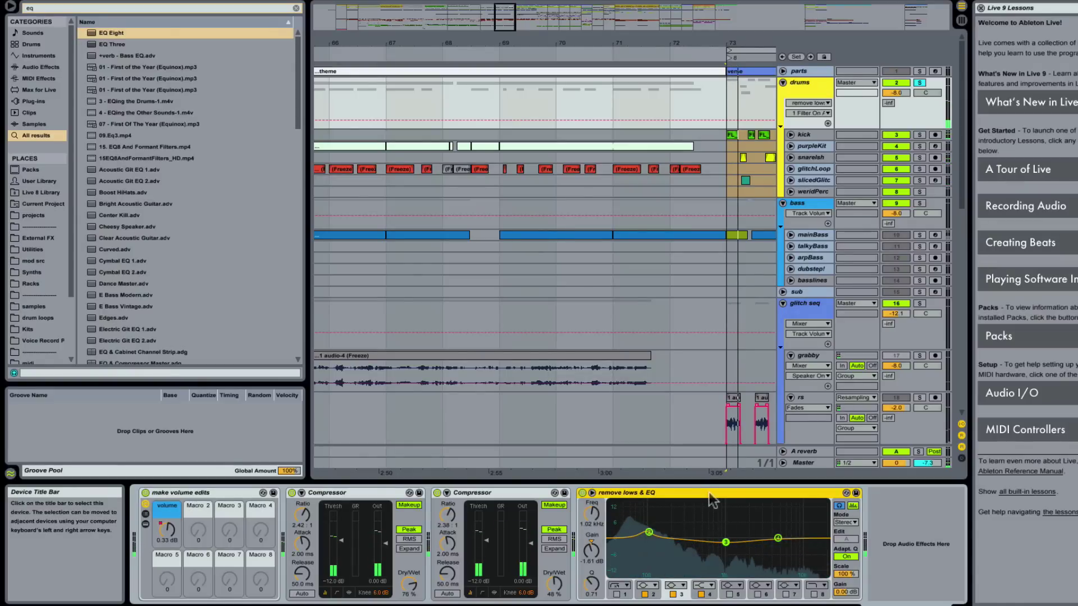
pyautogui.hotkey('ctrl', 'd')
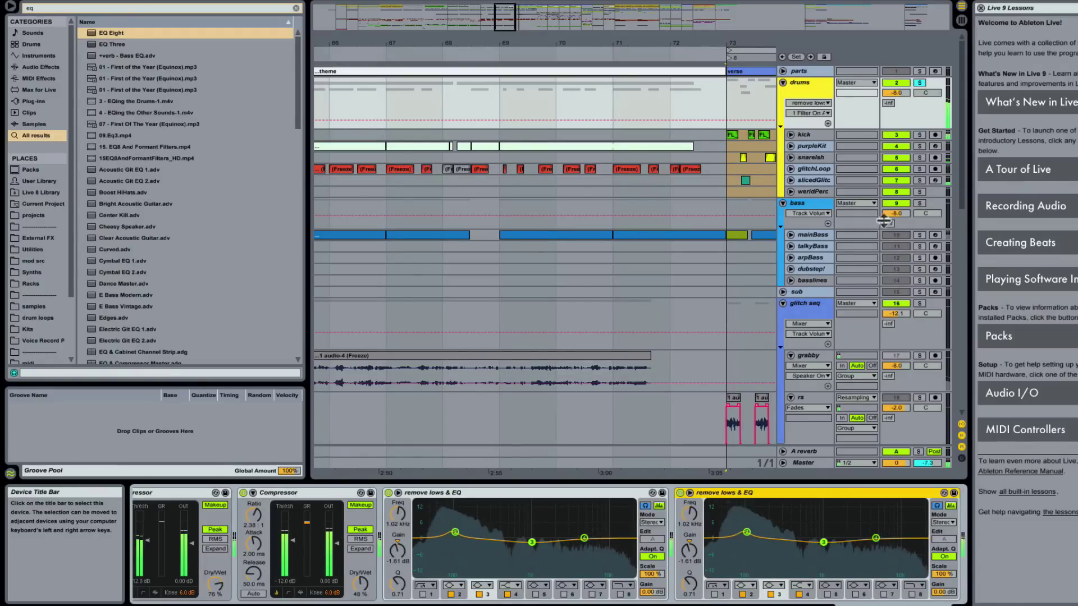
pyautogui.click(920, 83)
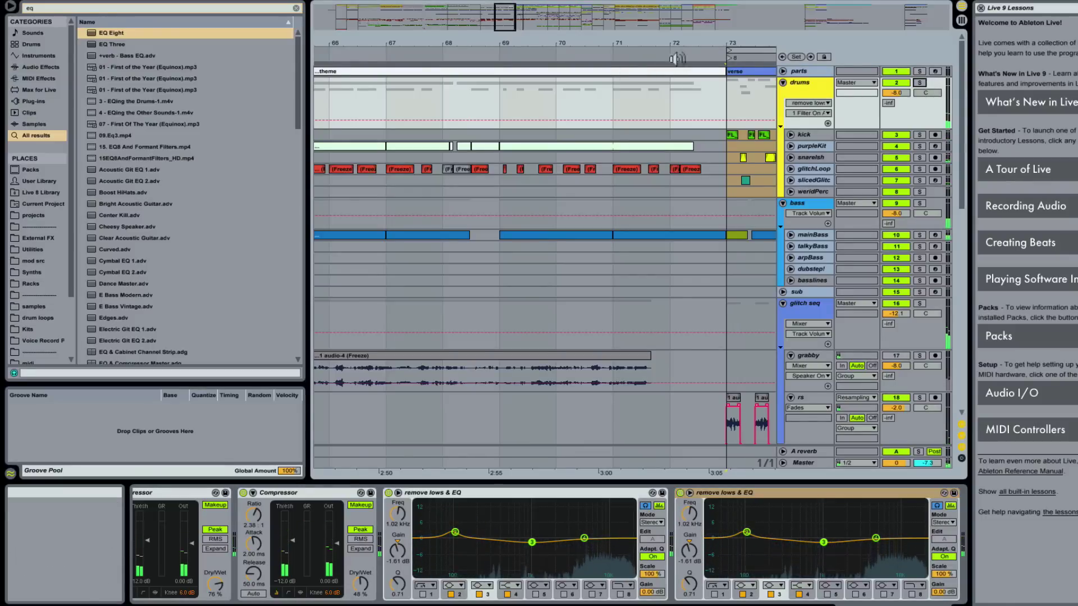
pyautogui.moveTo(699, 41); pyautogui.dragTo(491, 42)
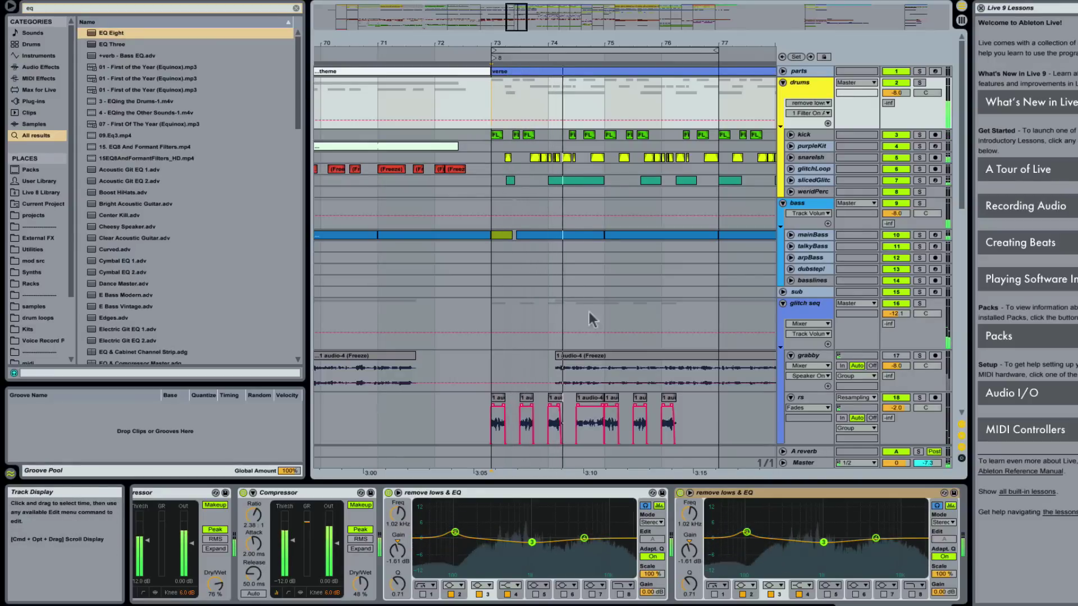
# - Compare the drums with the second Compressor and second EQ bypassed and re-enabled
pyautogui.click(679, 493)
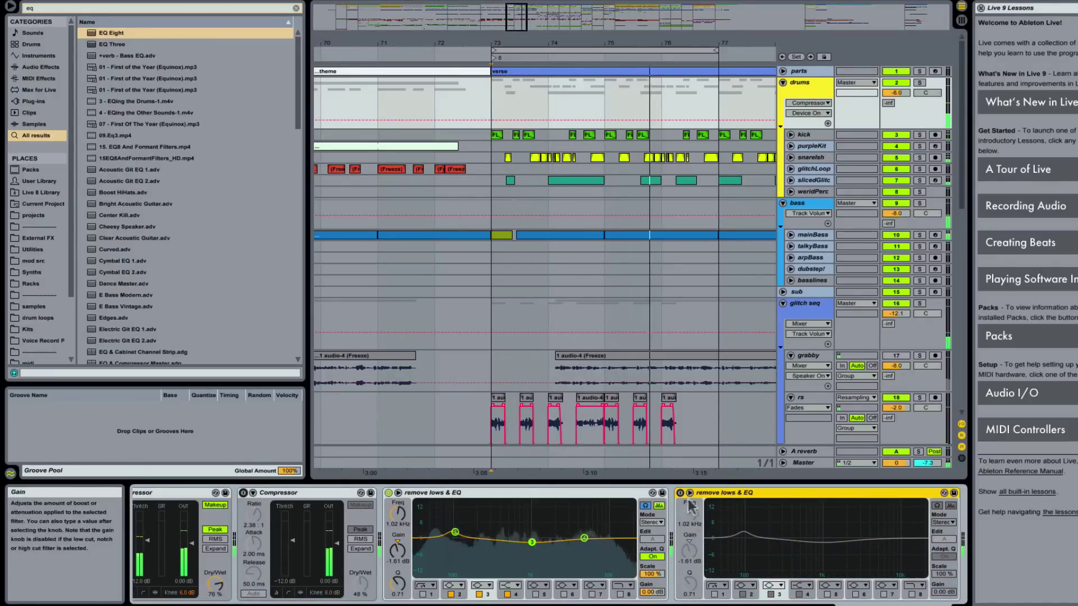
pyautogui.click(680, 493)
pyautogui.click(244, 493)
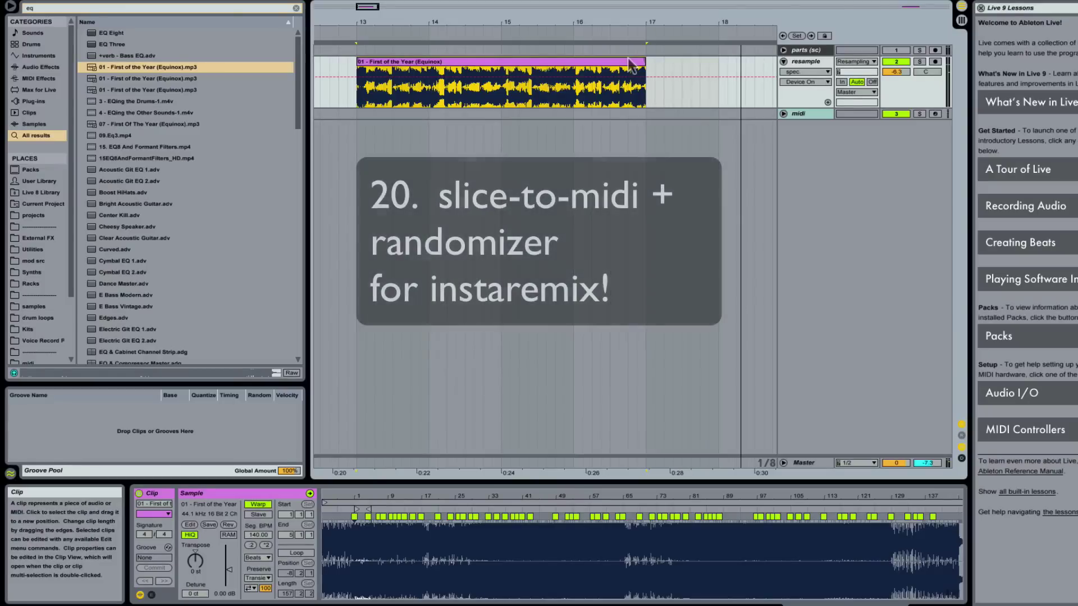
# - Play the First of the Year clip and slice it to a new MIDI track per 1/16 Note with the Built-in preset
pyautogui.click(629, 60)
pyautogui.press('space')
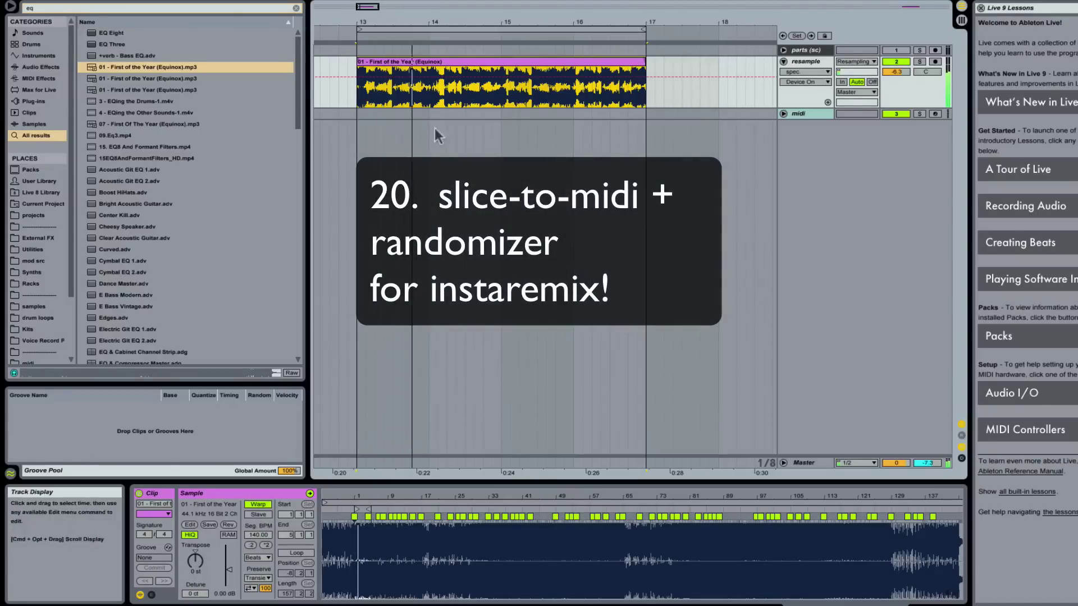
pyautogui.rightClick(562, 101)
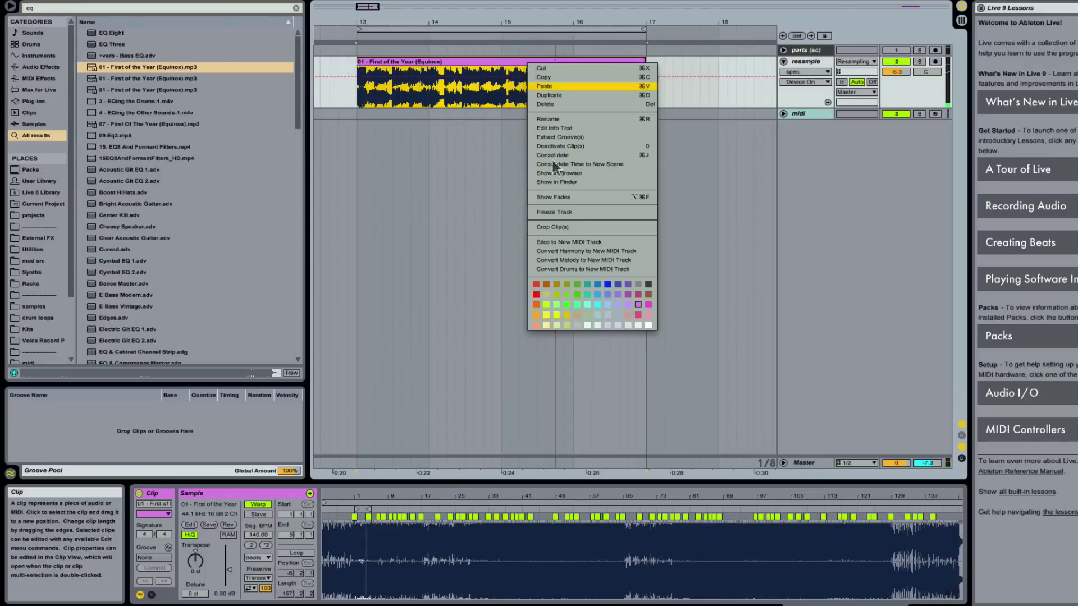
pyautogui.click(562, 275)
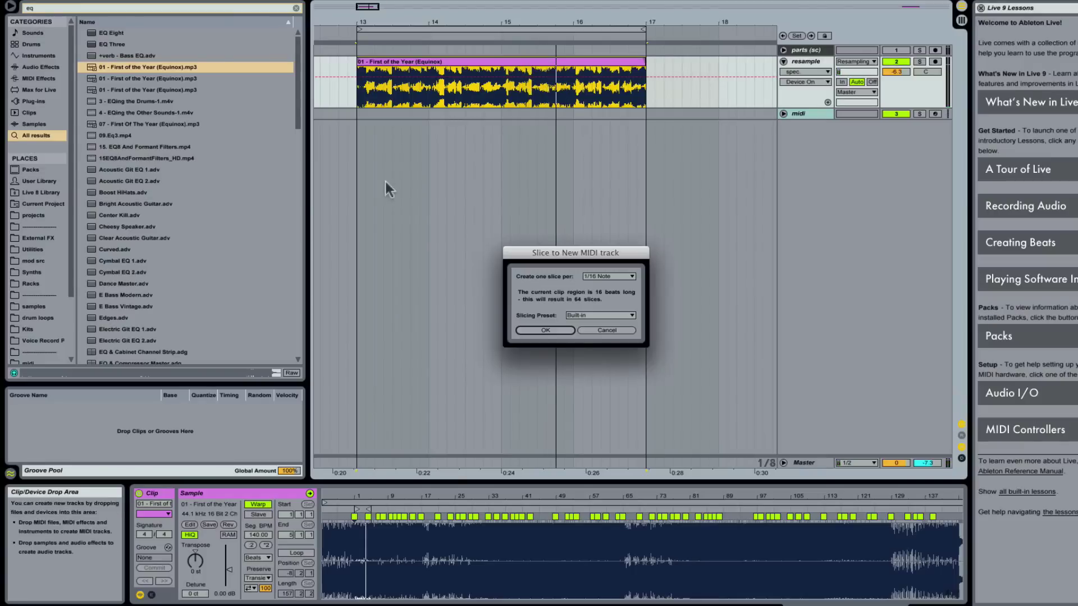
pyautogui.click(559, 332)
pyautogui.click(784, 115)
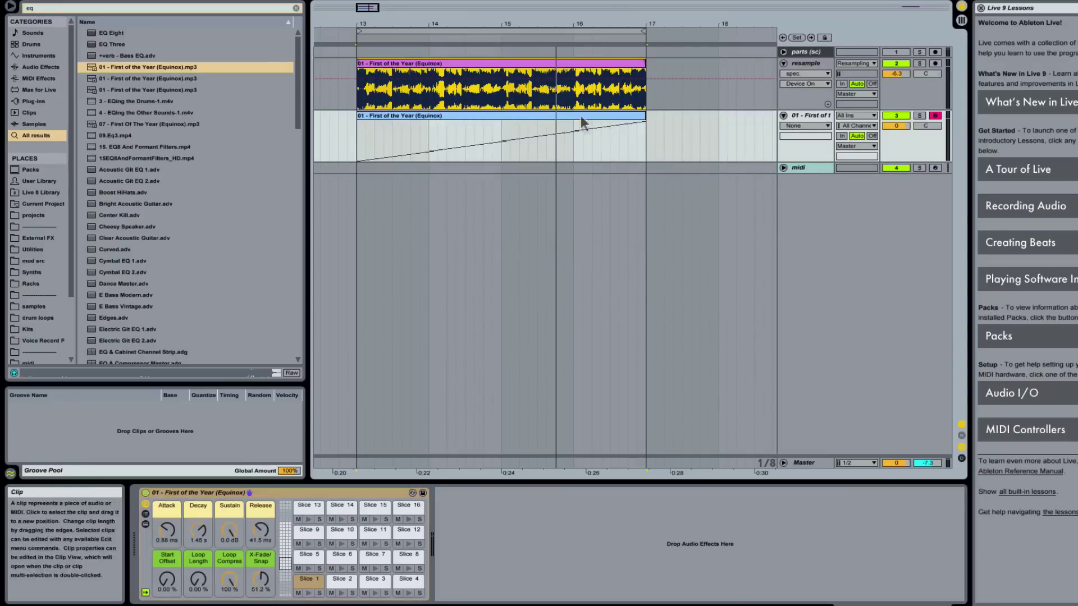
# - Search the browser for "random" and add the Random MIDI effect before the sliced drum rack
pyautogui.click(579, 117)
pyautogui.press('super+f')
pyautogui.write('random')
pyautogui.moveTo(111, 33); pyautogui.dragTo(149, 553)
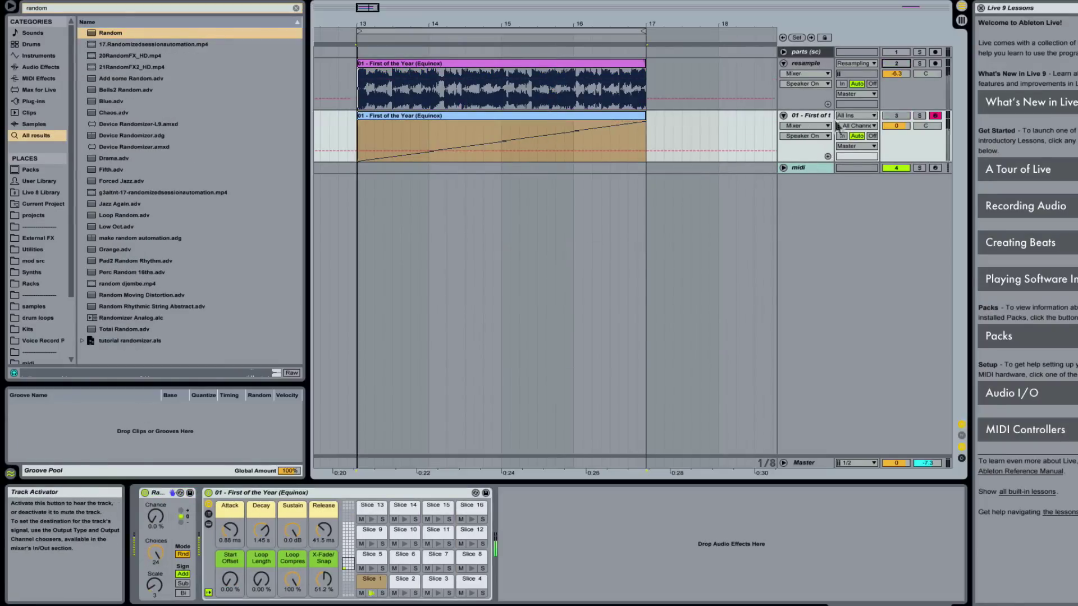
# - Enable looping in the sliced MIDI clip and shorten the loop to its first three sixteenth notes
pyautogui.hotkey('shift', 'Tab')
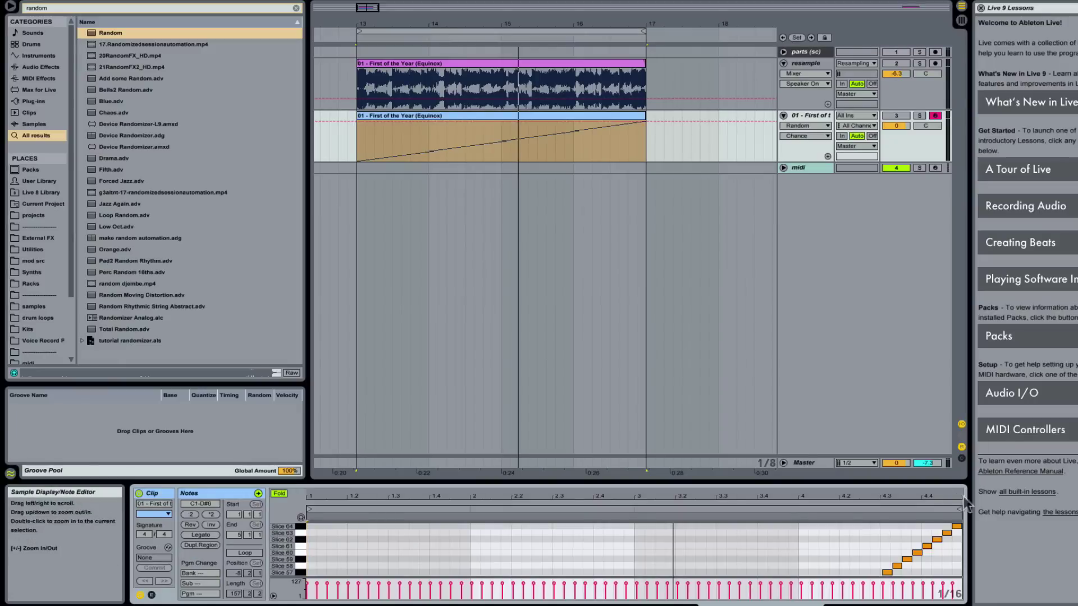
pyautogui.moveTo(959, 503); pyautogui.dragTo(904, 498)
pyautogui.moveTo(517, 473); pyautogui.dragTo(334, 479)
pyautogui.click(245, 554)
pyautogui.moveTo(959, 509)
pyautogui.mouseDown()
pyautogui.moveTo(336, 518)
pyautogui.moveTo(693, 493)
pyautogui.moveTo(778, 452)
pyautogui.mouseUp()
pyautogui.moveTo(308, 504); pyautogui.dragTo(739, 510)
pyautogui.press('z')
# - Enlarge the note editor and delete the Slice 2 and Slice 3 notes inside the loop
pyautogui.moveTo(691, 483); pyautogui.dragTo(683, 321)
pyautogui.moveTo(786, 500); pyautogui.dragTo(685, 570)
pyautogui.press('Delete')
# - Activate the sliced MIDI track and play its loop
pyautogui.press('space')
pyautogui.press('space')
pyautogui.click(894, 116)
pyautogui.press('space')
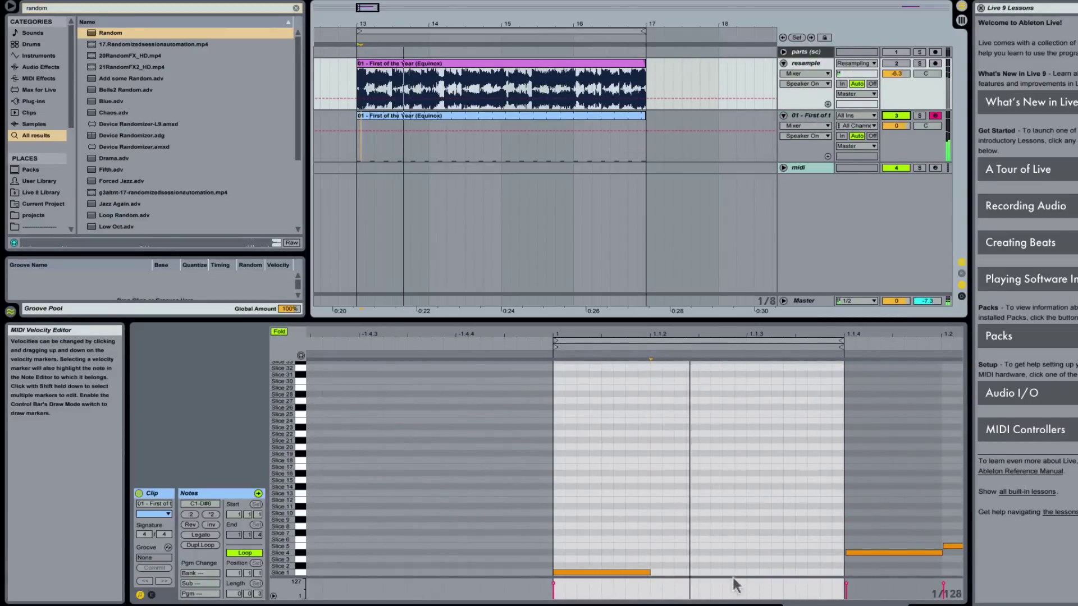
# - Add four Slice 1 notes of varied lengths inside the loop and shorten the loop's first note
pyautogui.doubleClick(714, 572)
pyautogui.moveTo(744, 569); pyautogui.dragTo(746, 572)
pyautogui.doubleClick(806, 572)
pyautogui.doubleClick(825, 572)
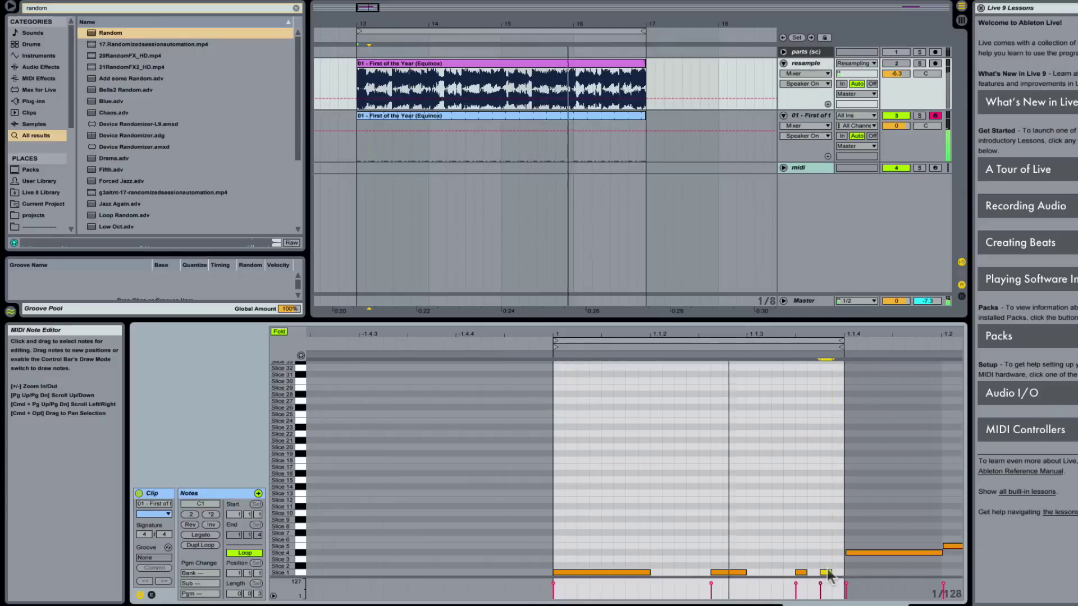
pyautogui.doubleClick(676, 573)
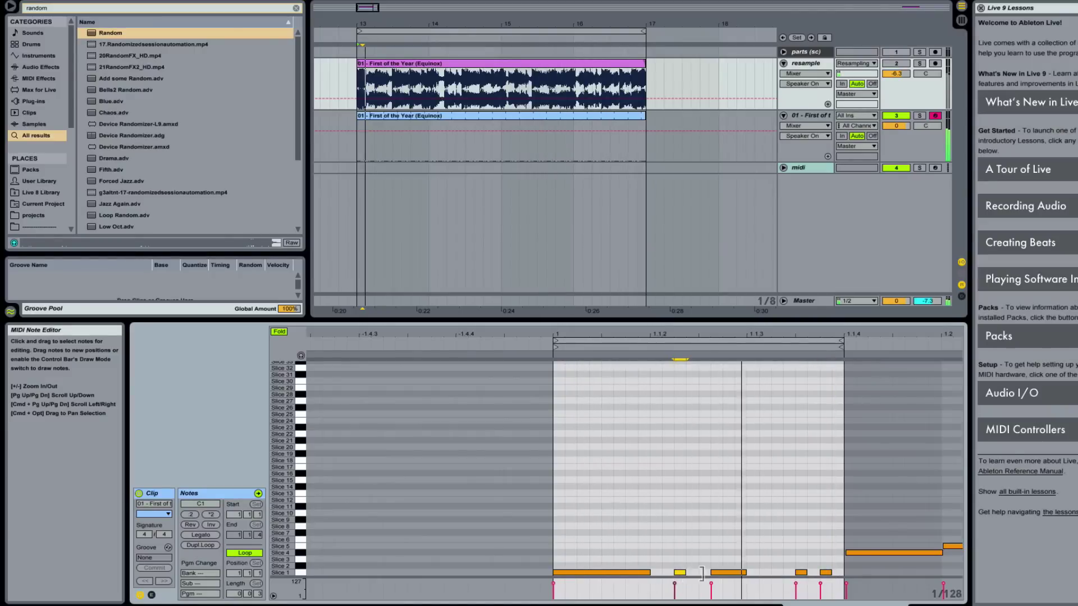
pyautogui.moveTo(650, 572); pyautogui.dragTo(625, 572)
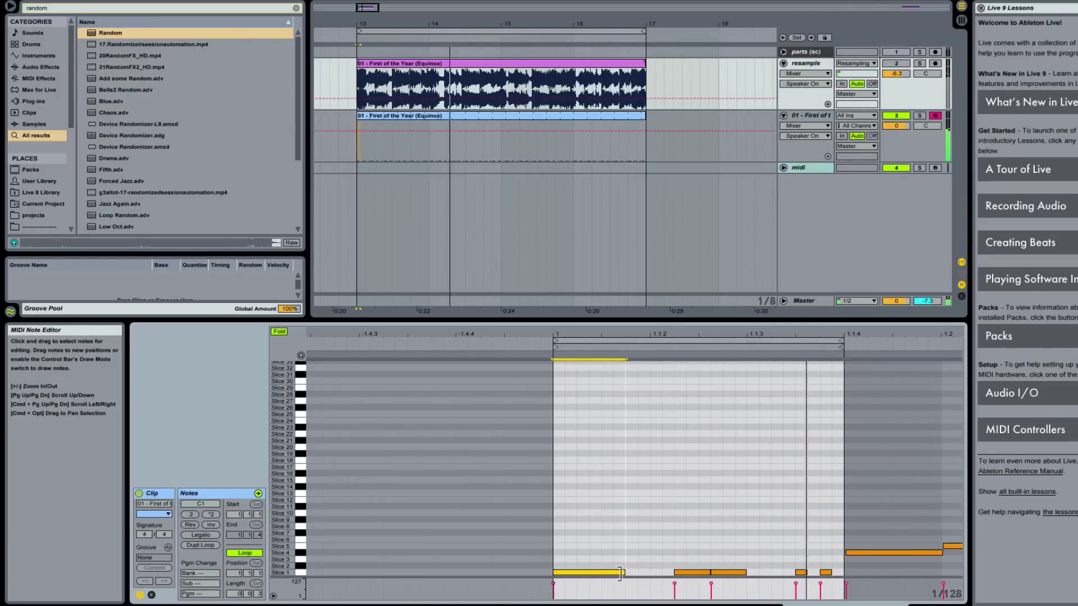
pyautogui.moveTo(702, 572); pyautogui.dragTo(685, 572)
pyautogui.click(931, 605)
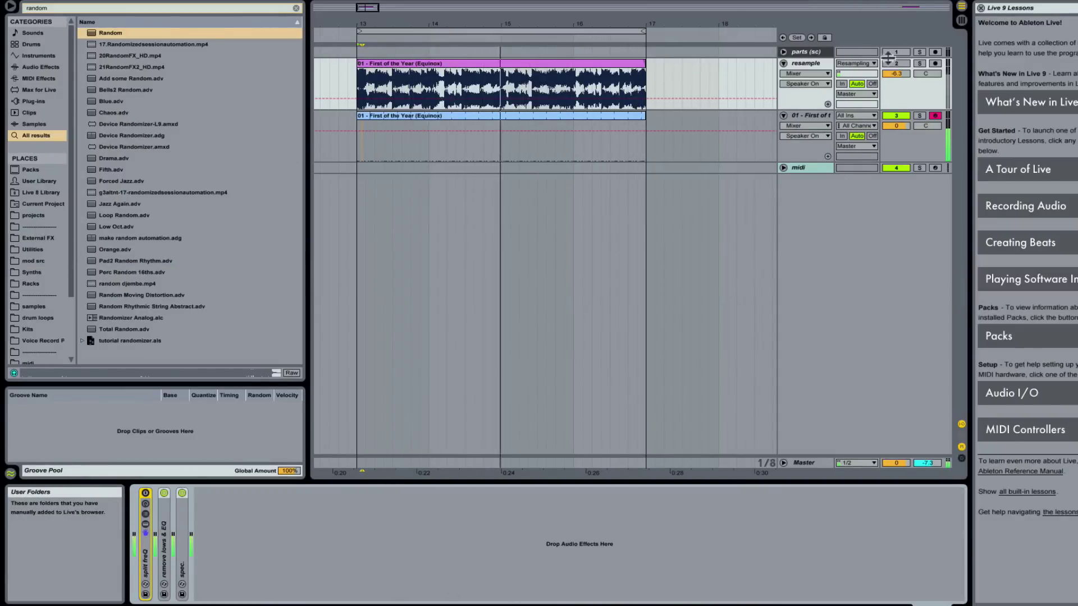
# - On the sliced track, set Random's Chance to 99 %, Sustain to -25 dB, Decay to 139 ms, Attack to 2.92 ms and Release to 49.3 ms
pyautogui.click(807, 117)
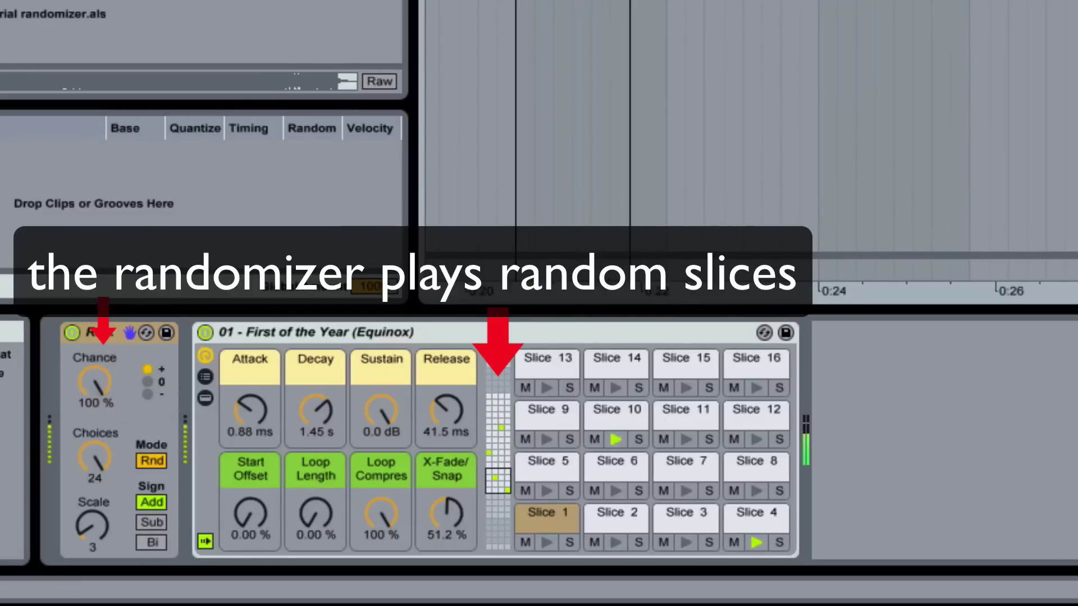
pyautogui.moveTo(105, 385); pyautogui.dragTo(107, 395)
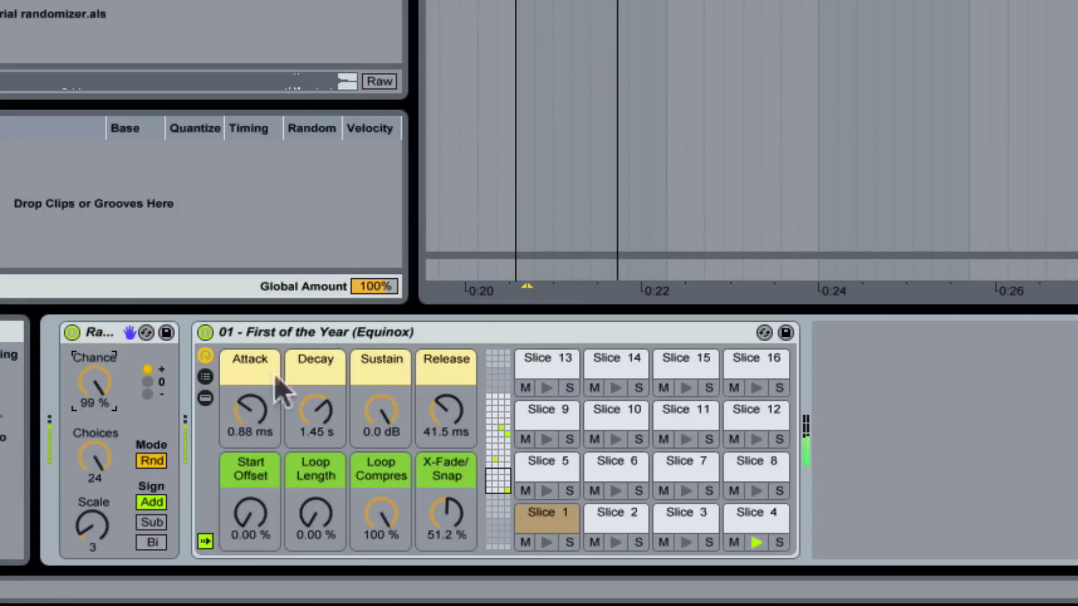
pyautogui.moveTo(387, 418); pyautogui.dragTo(388, 443)
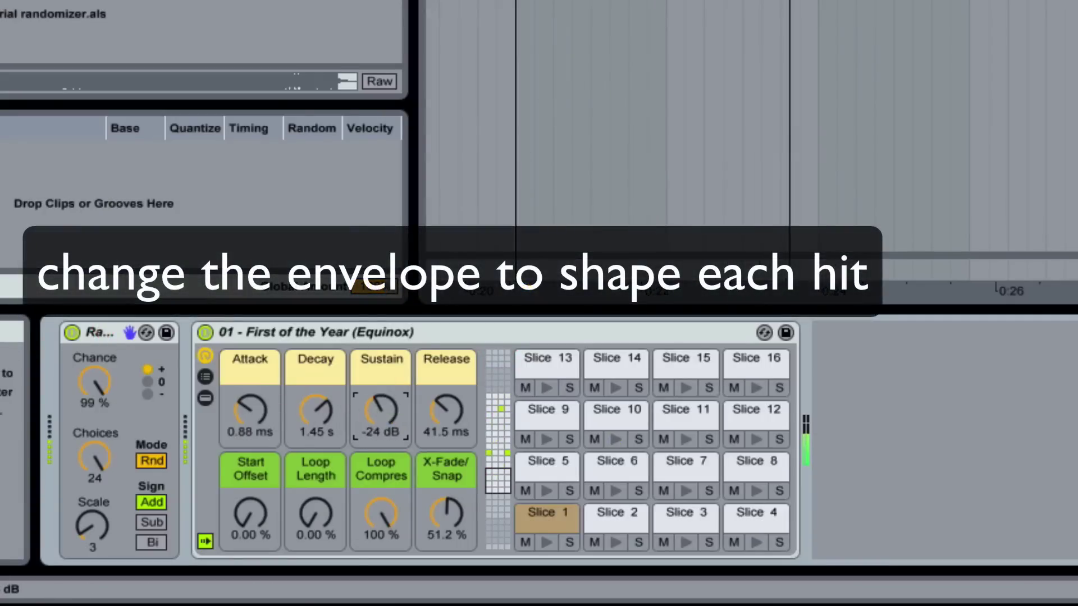
pyautogui.moveTo(316, 413); pyautogui.dragTo(316, 443)
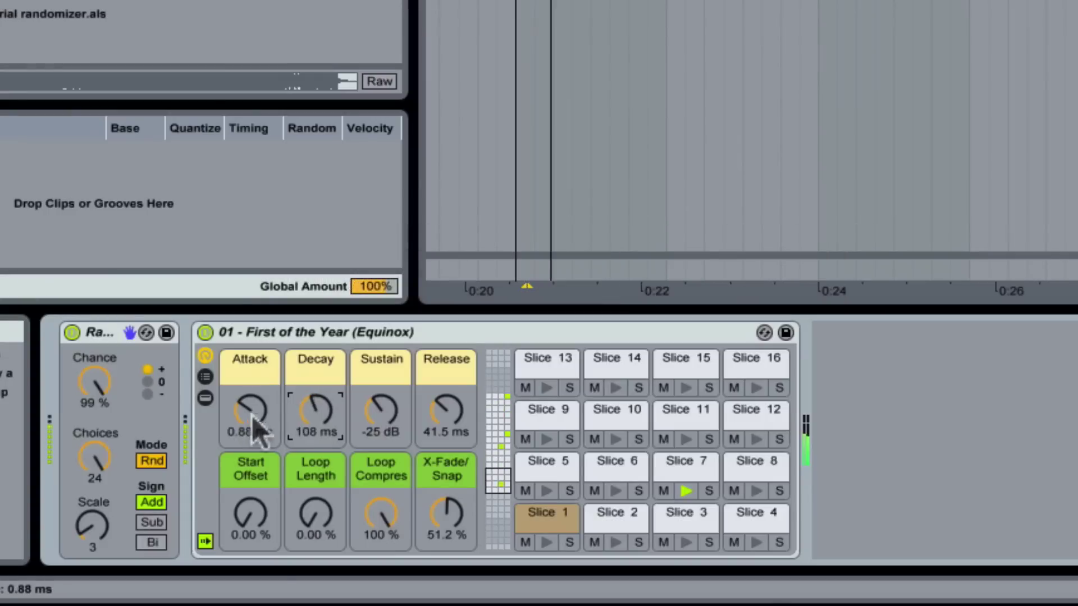
pyautogui.click(316, 418)
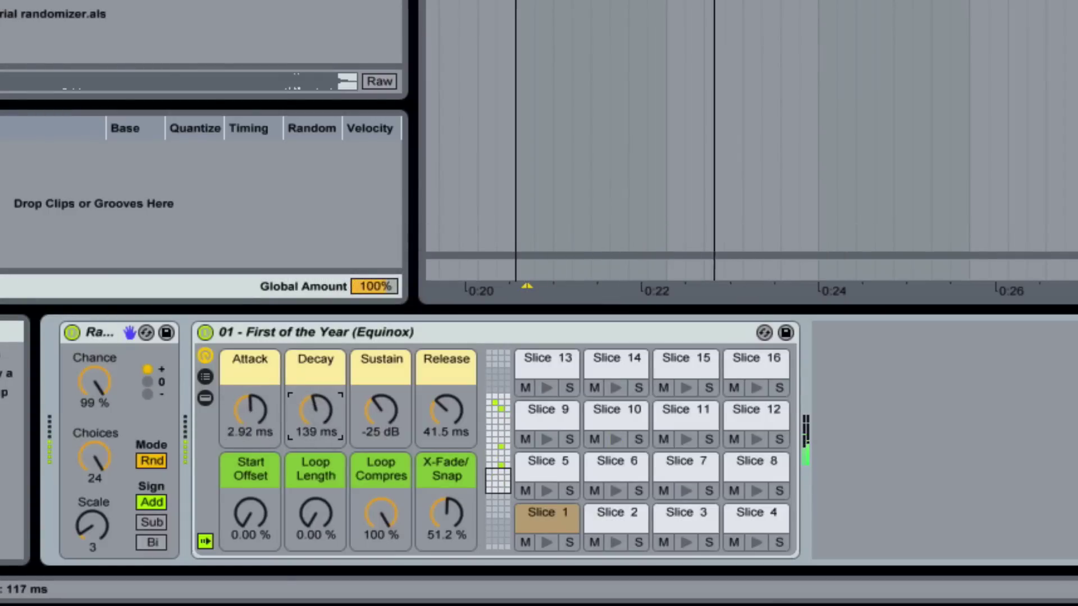
pyautogui.moveTo(446, 413); pyautogui.dragTo(446, 407)
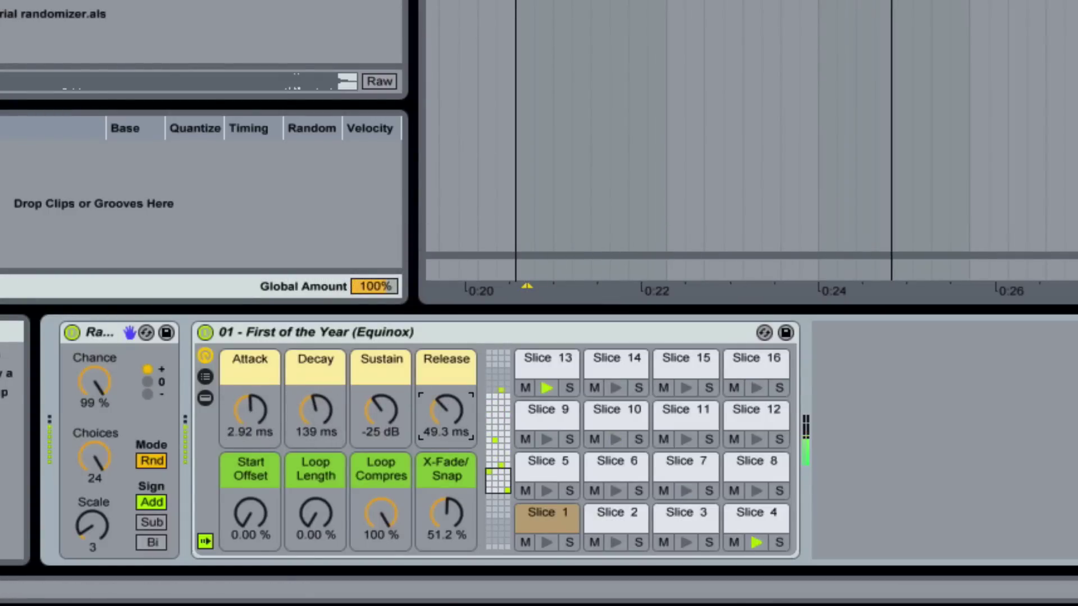
pyautogui.click(2, 28)
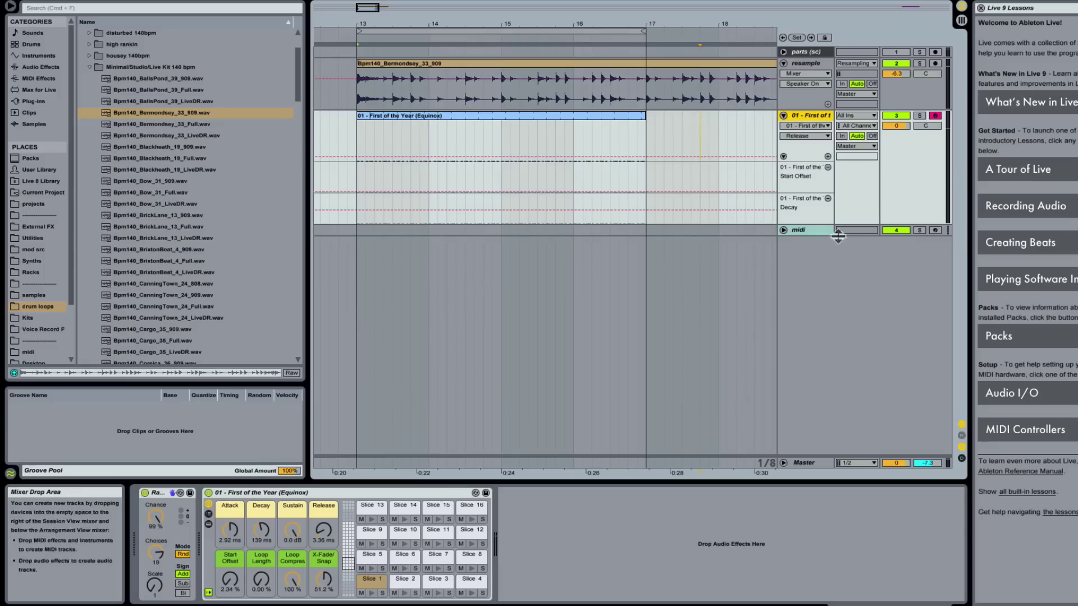
# - Insert an audio track beside the sliced track in Session View, arm it and take its input from the sliced track, Post Mixer
pyautogui.press('Tab')
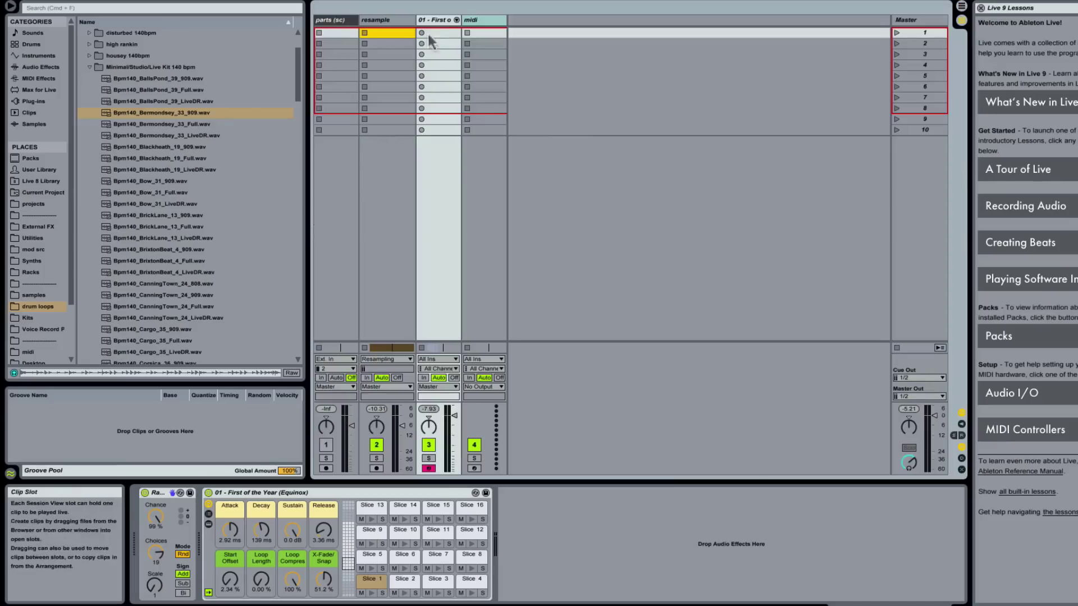
pyautogui.press('super+t')
pyautogui.click(474, 469)
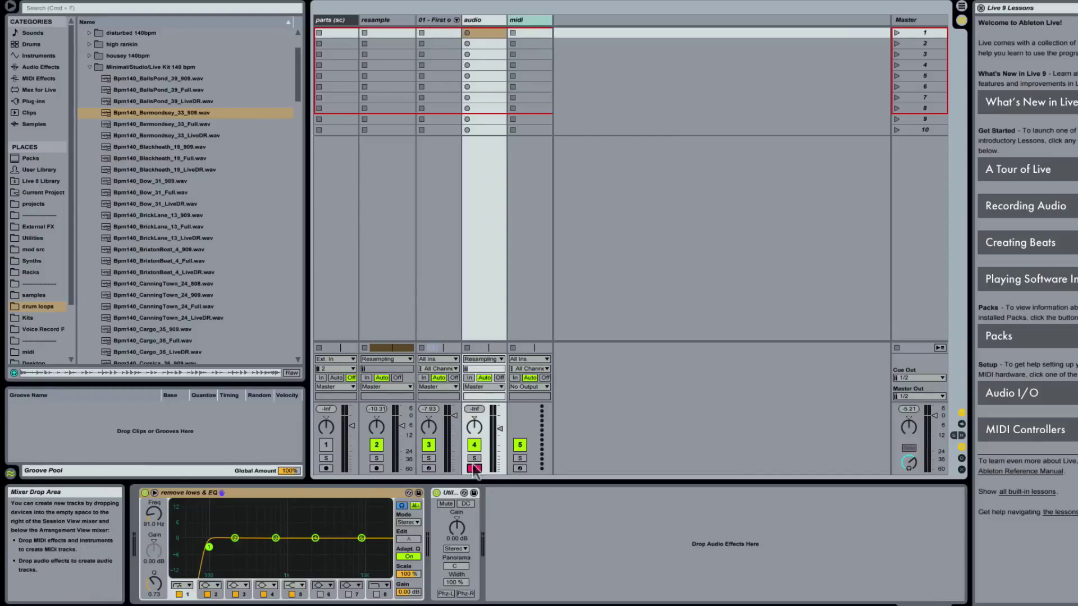
pyautogui.click(476, 358)
pyautogui.click(476, 359)
pyautogui.click(476, 359)
pyautogui.click(505, 445)
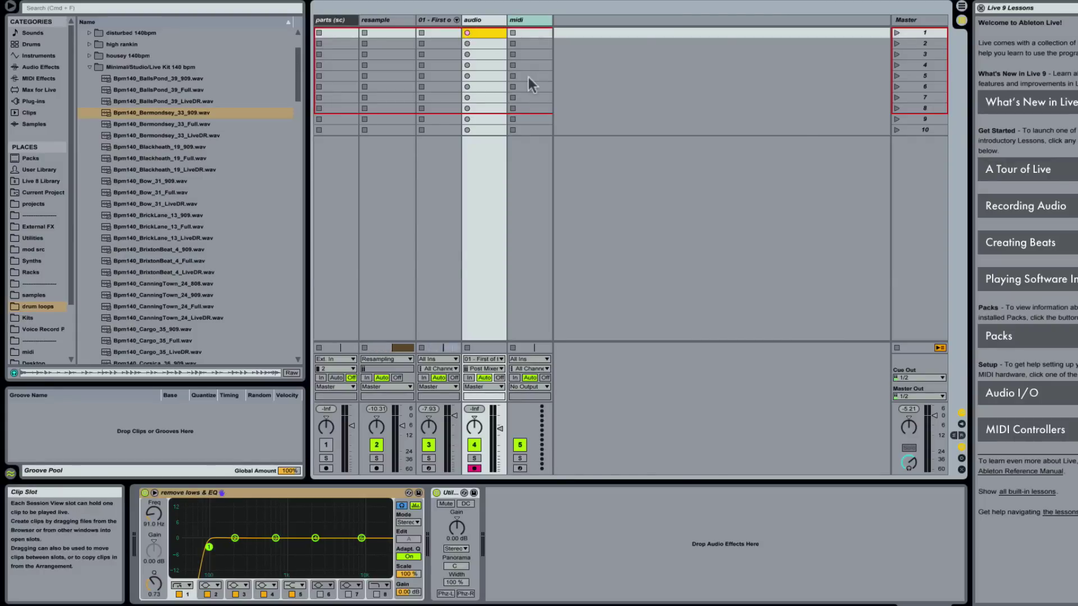
# - Select the sliced track in Arrangement View, shorten its rack's Decay, lengthen the Attack and set Sustain to -30 dB while recording
pyautogui.press('Tab')
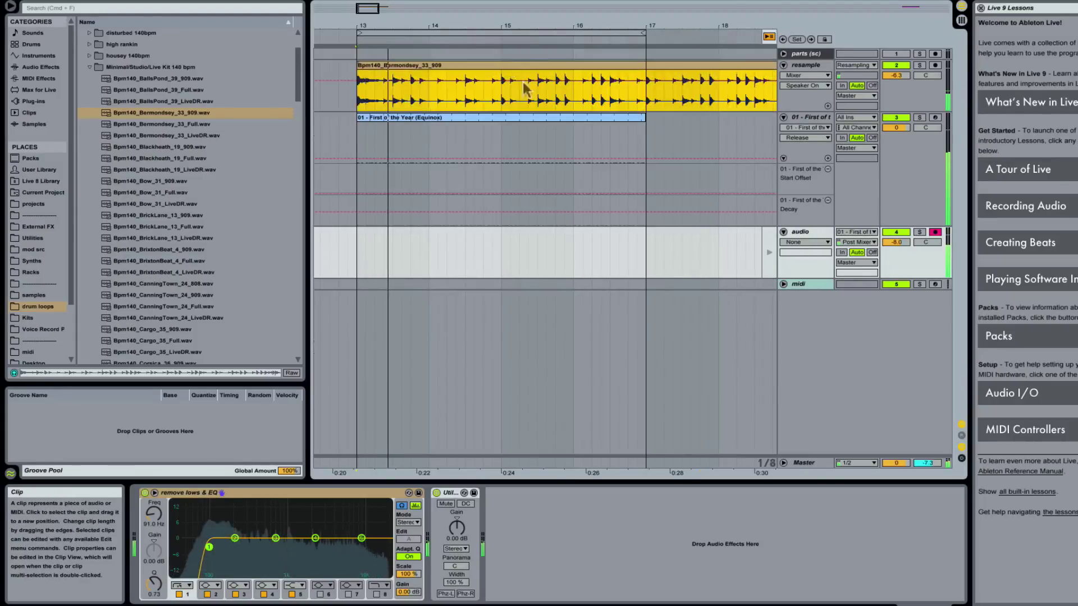
pyautogui.click(531, 117)
pyautogui.click(820, 117)
pyautogui.click(817, 116)
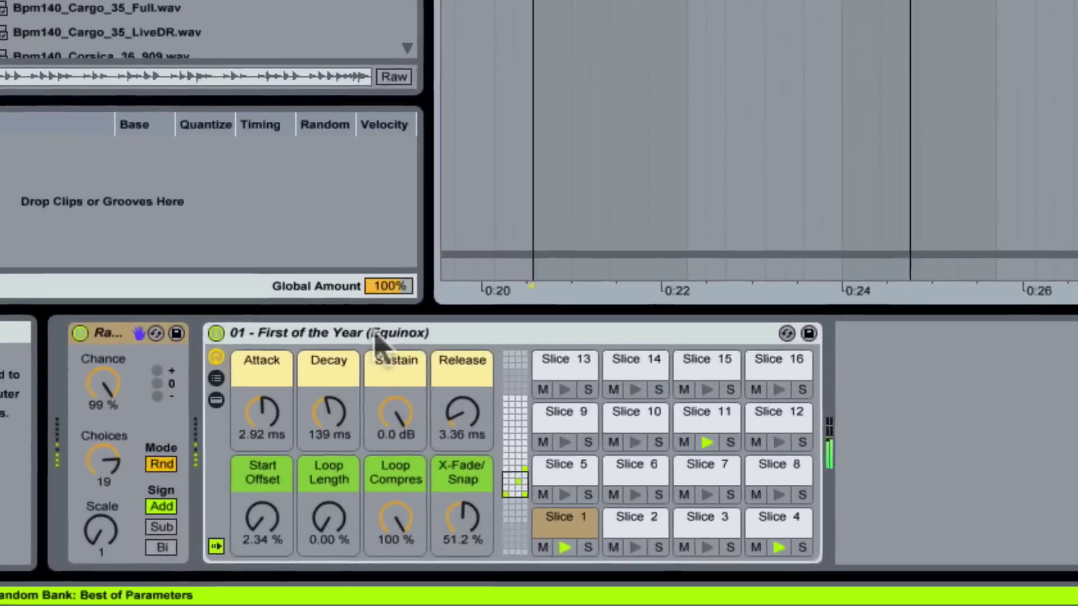
pyautogui.click(337, 492)
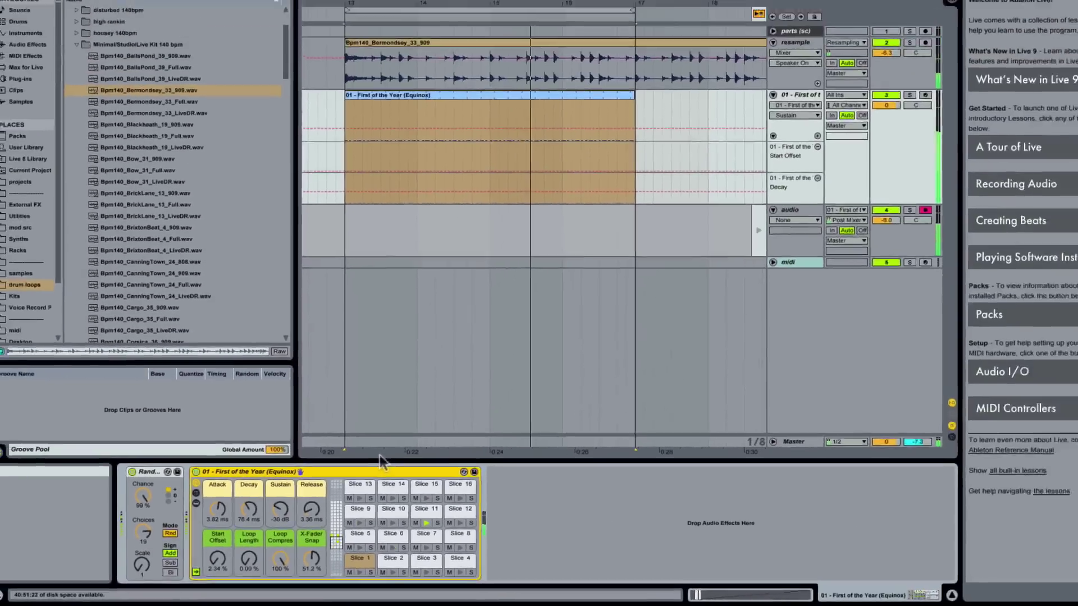
# - Check the waveform of the clip being recorded on the new audio track in Session View
pyautogui.press('Tab')
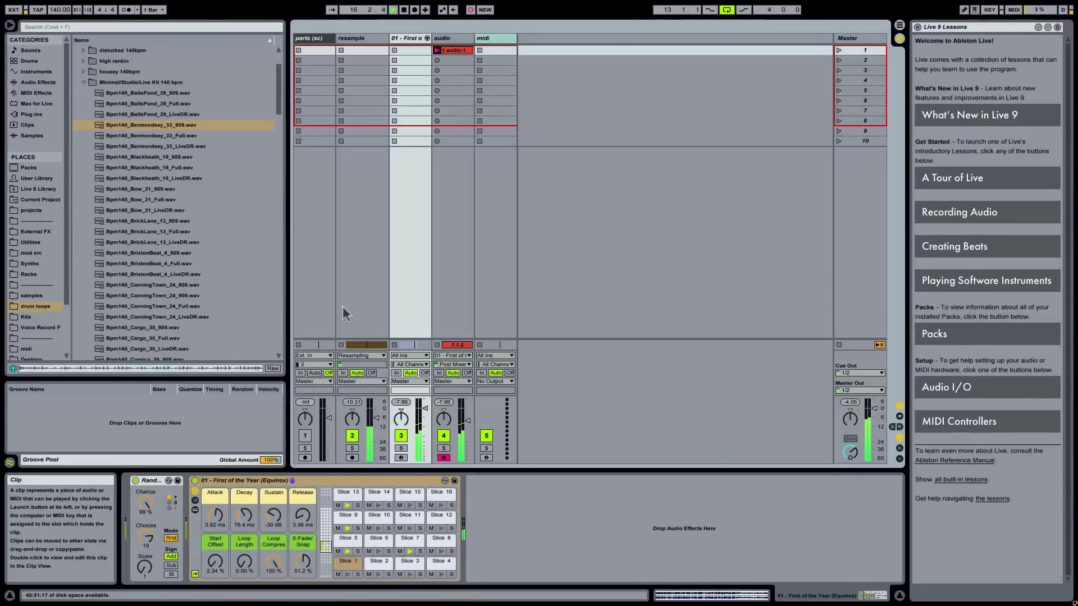
pyautogui.doubleClick(460, 51)
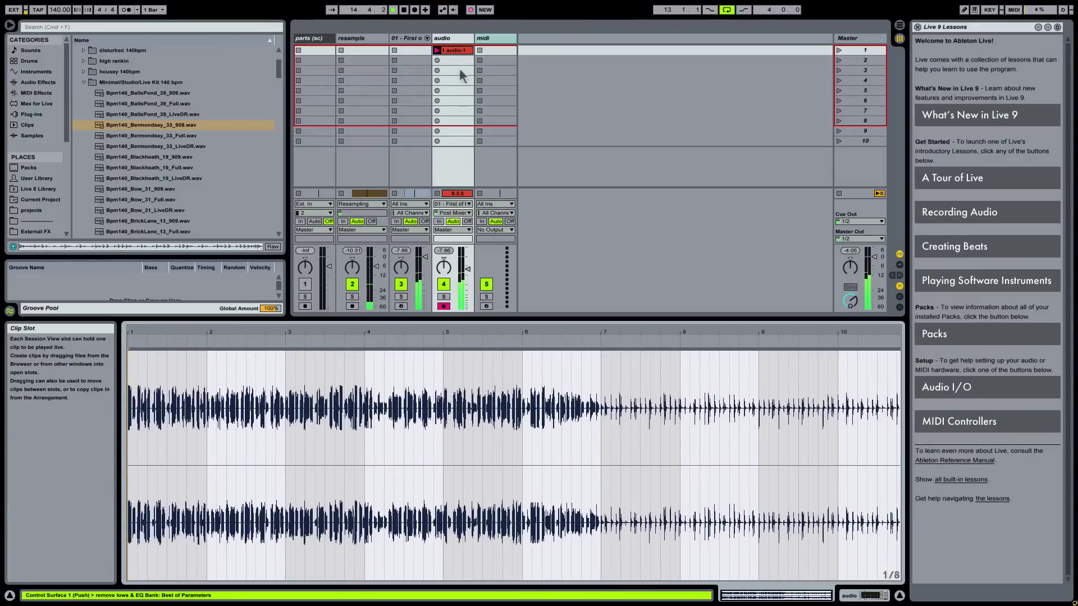
pyautogui.click(442, 39)
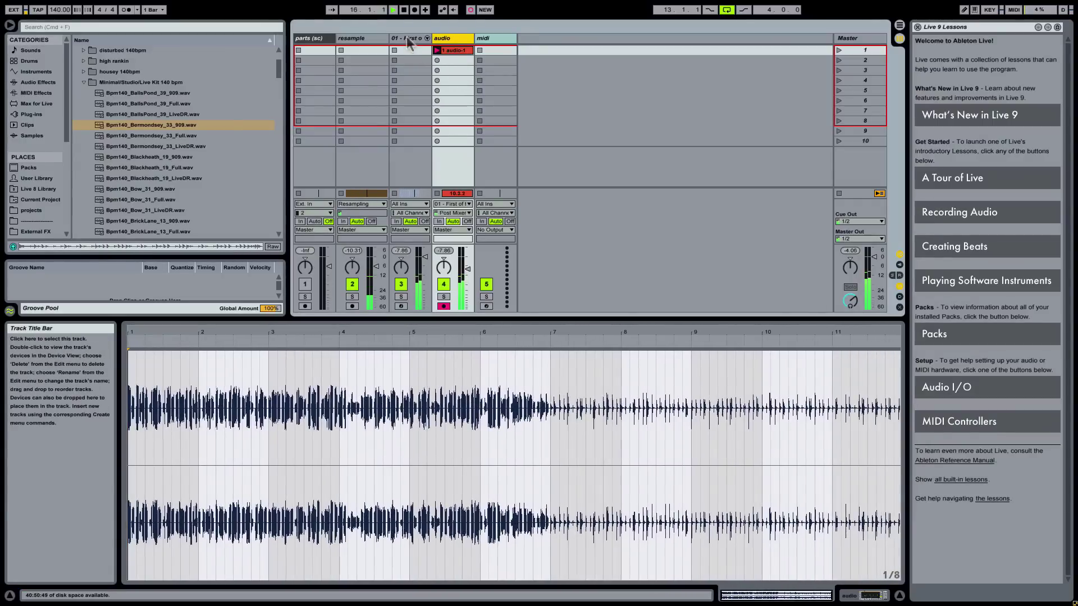
# - Show the sliced track's devices and lock its rack to Control Surface 1 (Push)
pyautogui.doubleClick(407, 38)
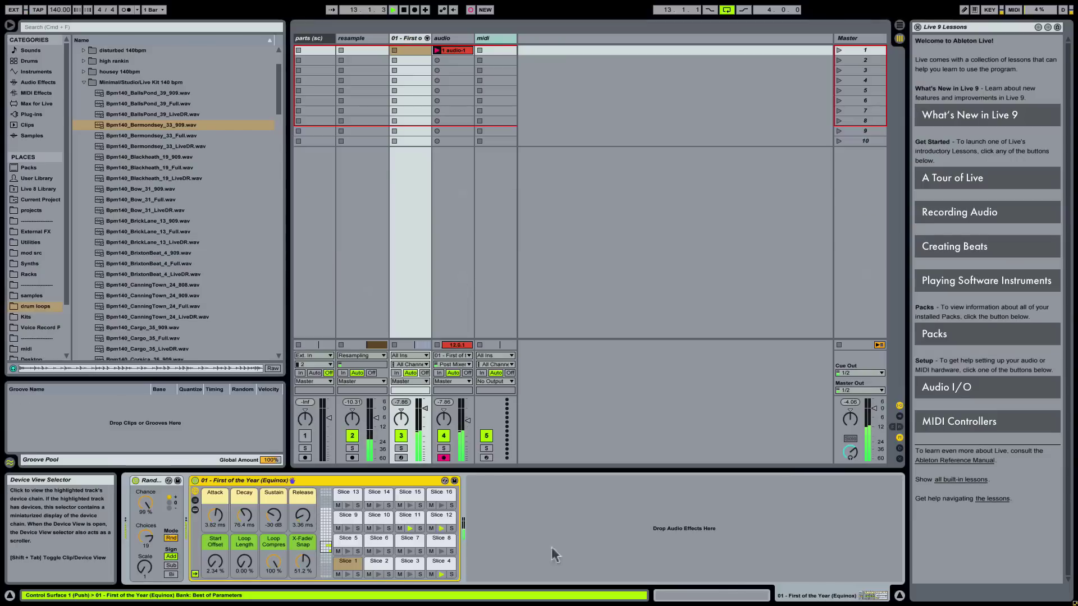
pyautogui.rightClick(356, 482)
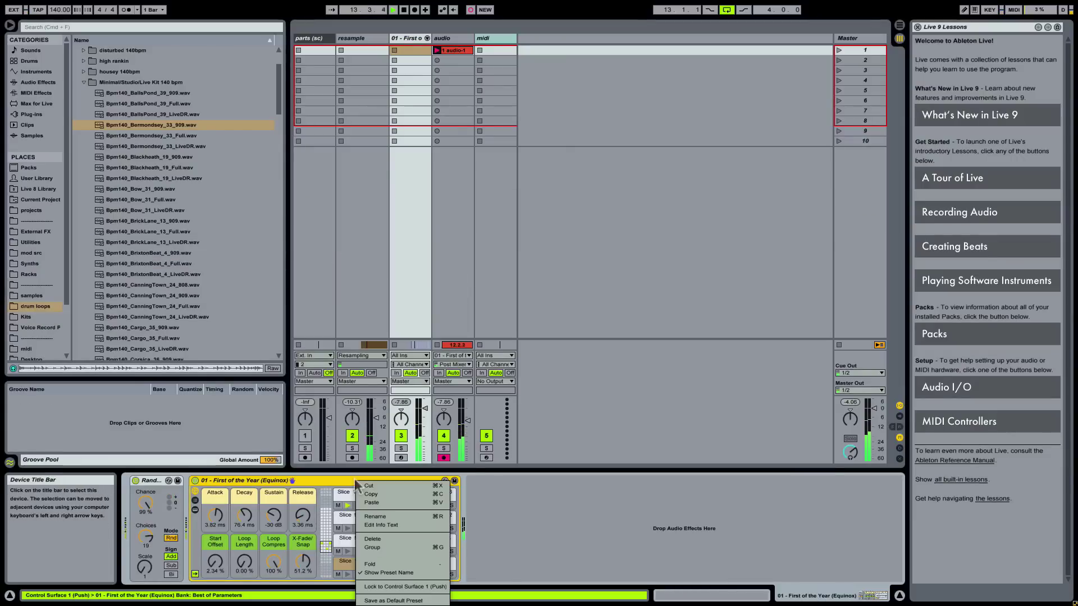
pyautogui.click(386, 587)
# - Open the audio track's recorded clip to examine its full waveform and stop playback
pyautogui.click(448, 38)
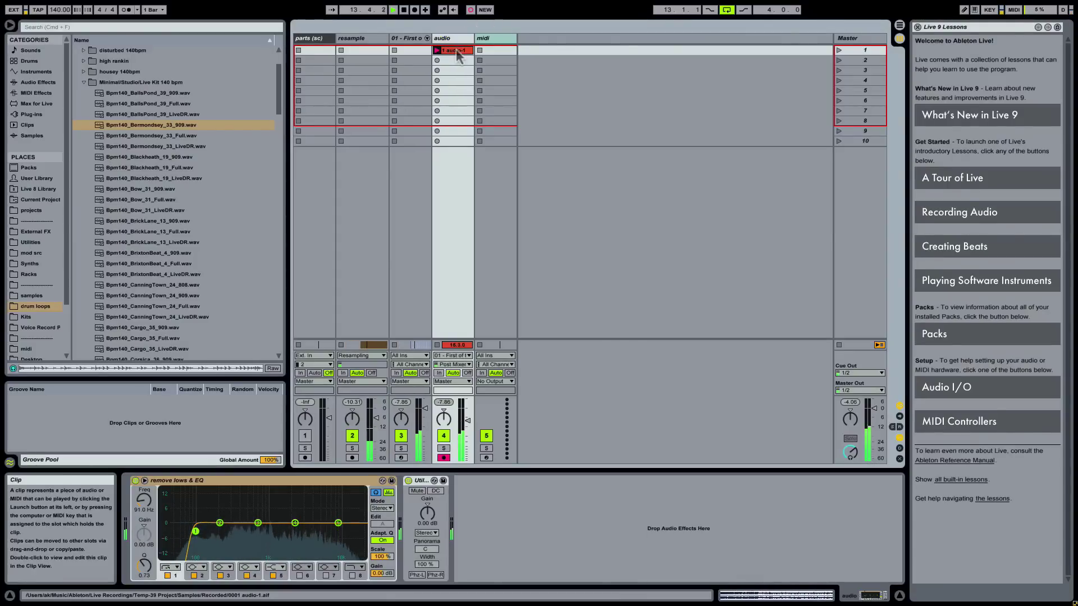
pyautogui.doubleClick(456, 51)
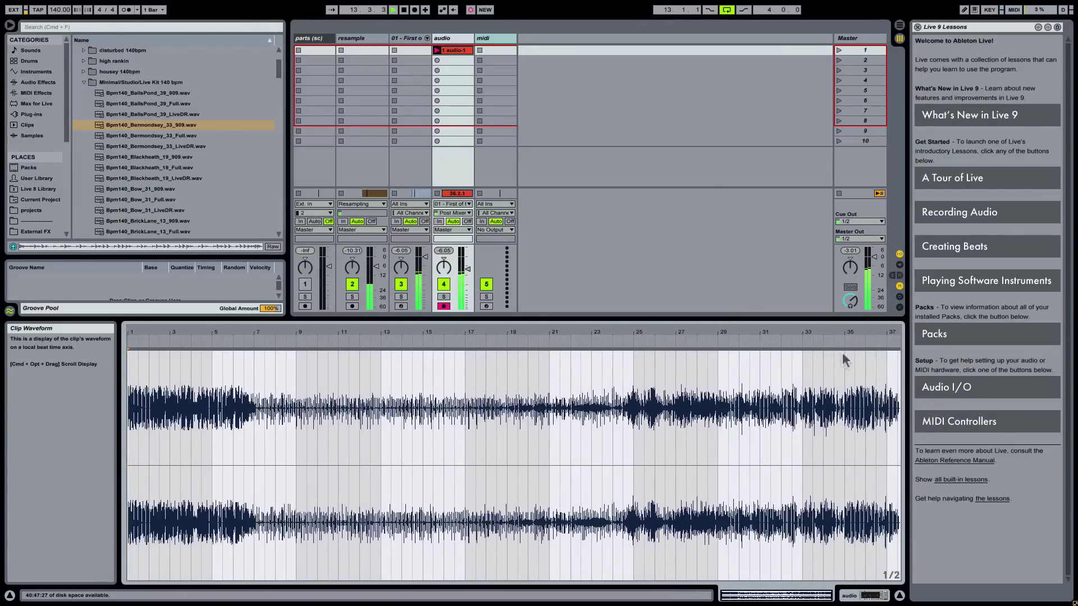
pyautogui.press('space')
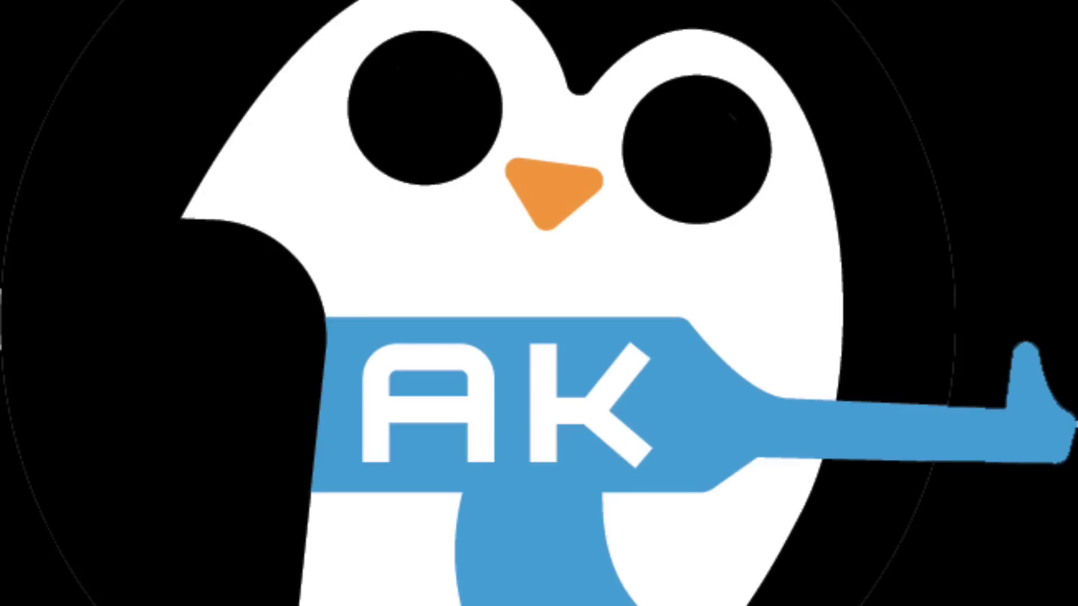